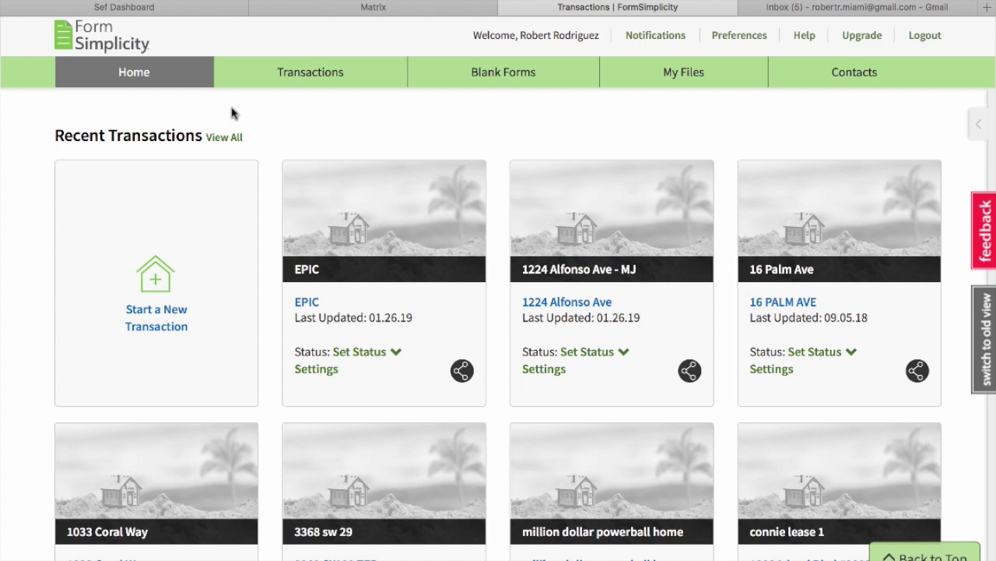
Check the Sef Dashboard and Matrix External Links for Form Simplicity, then return to its home page.
{"action": "left_click", "coordinate": [194, 9]}
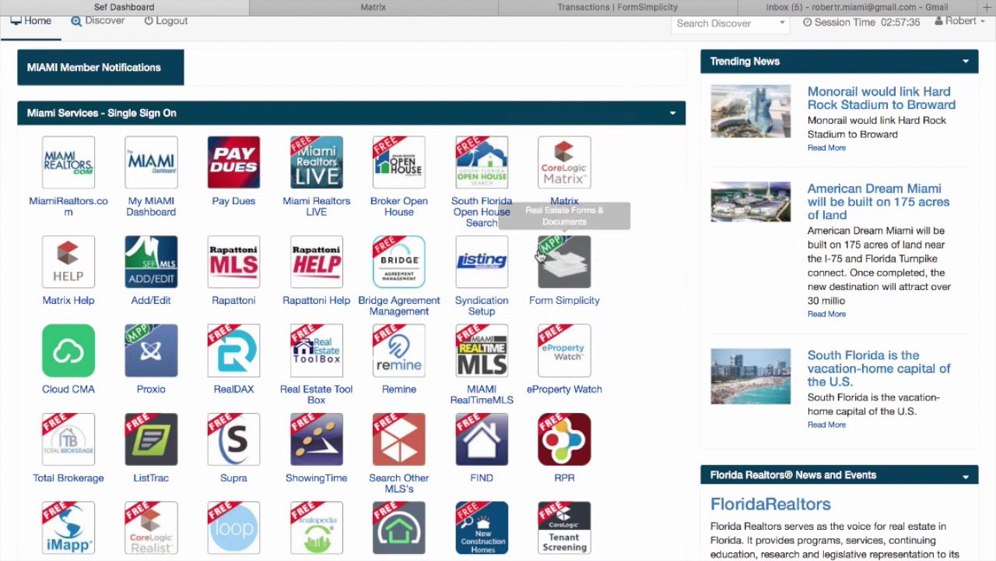
{"action": "left_click", "coordinate": [451, 10]}
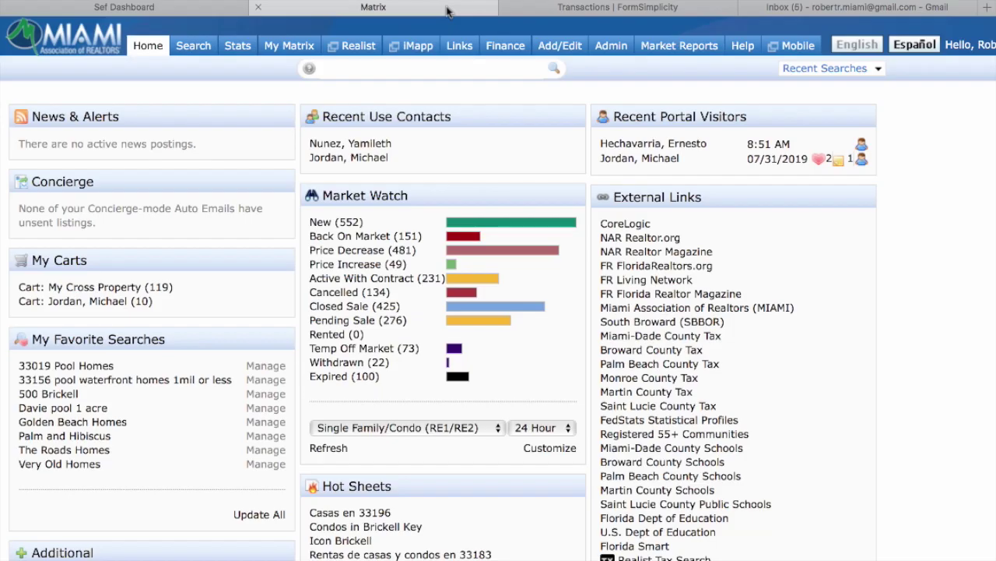
{"action": "mouse_move", "coordinate": [505, 47]}
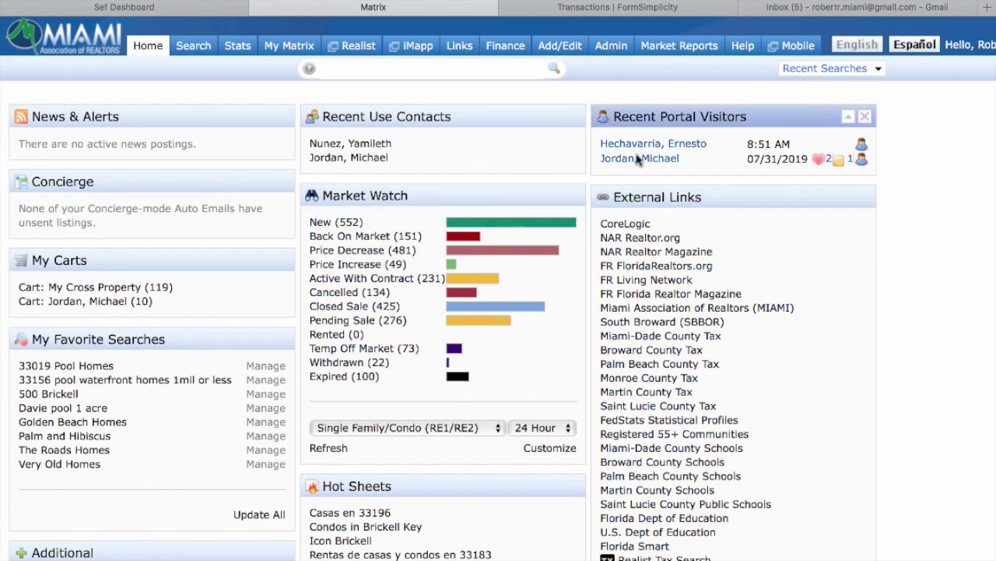
{"action": "scroll", "coordinate": [619, 381], "scroll_direction": "down", "scroll_amount": 5}
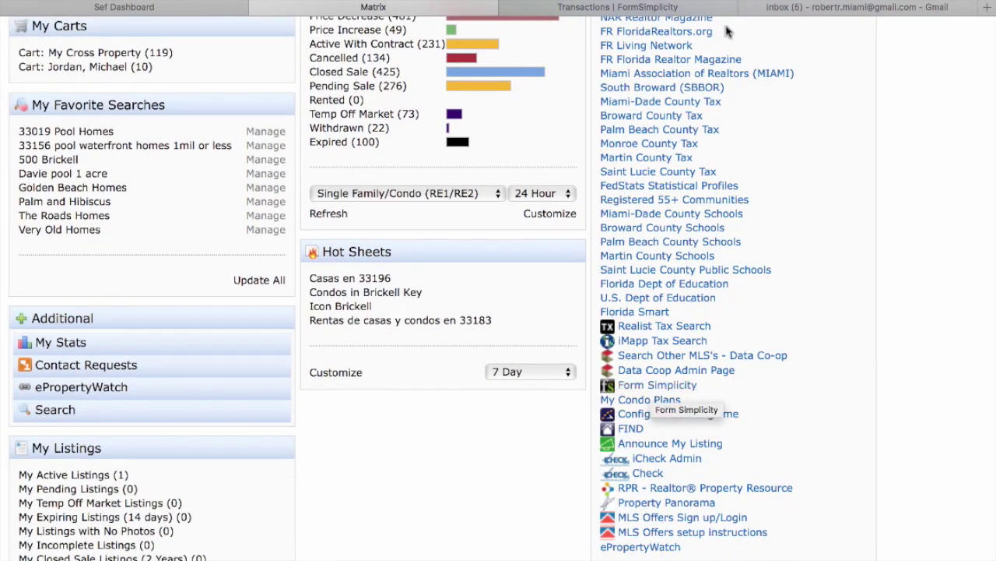
{"action": "left_click", "coordinate": [682, 8]}
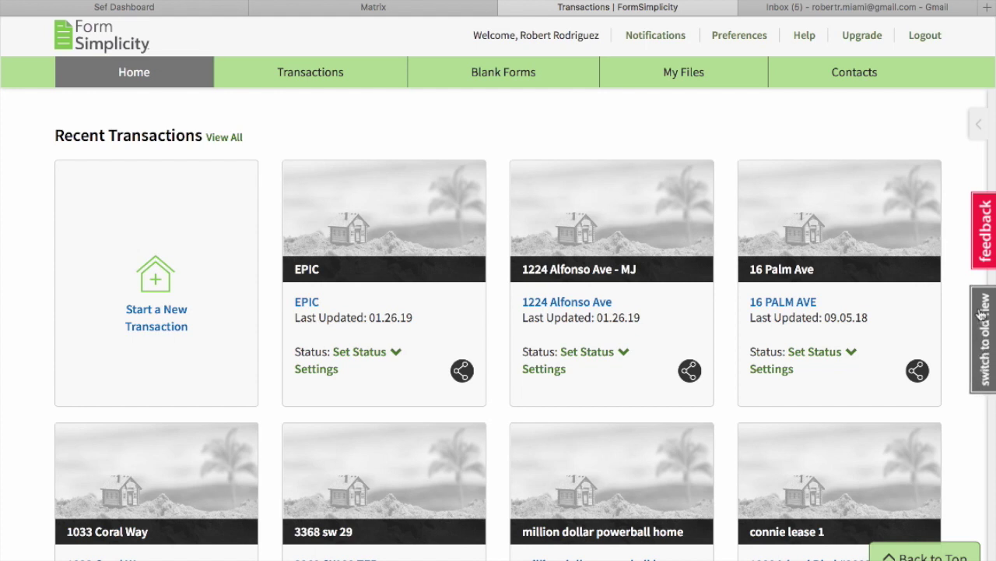
{"action": "left_click", "coordinate": [749, 41]}
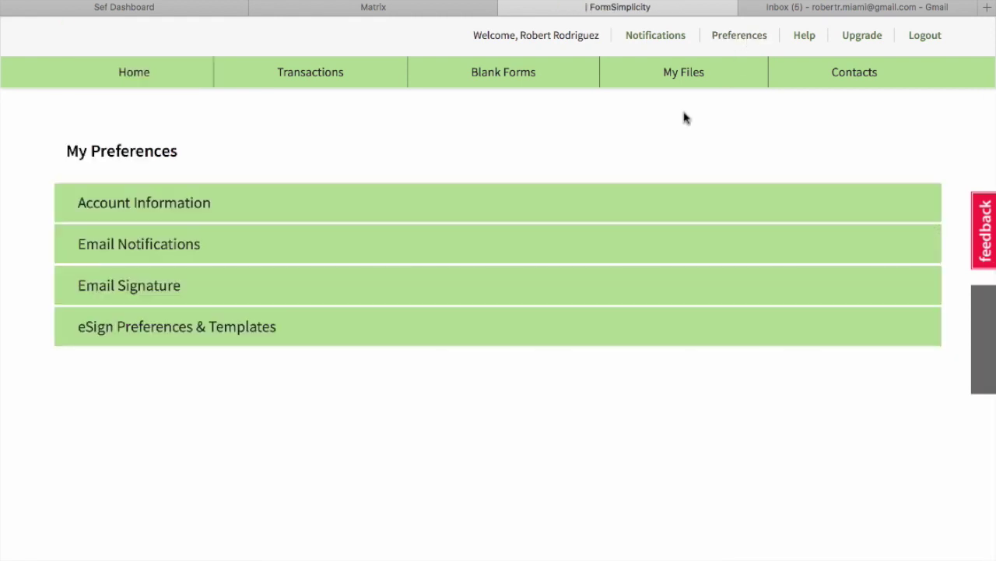
{"action": "left_click", "coordinate": [167, 216]}
{"action": "scroll", "coordinate": [167, 217], "scroll_direction": "down", "scroll_amount": 2}
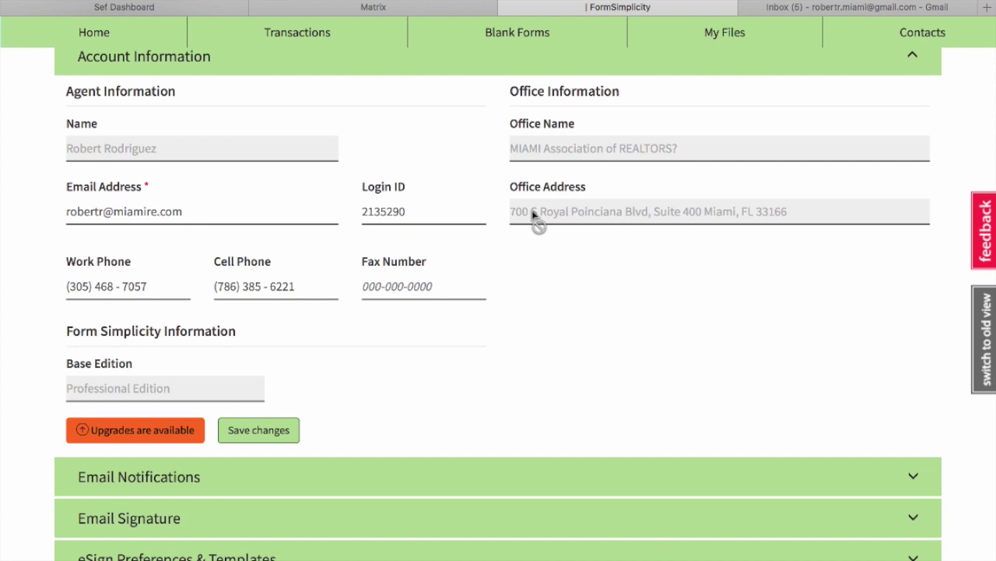
{"action": "scroll", "coordinate": [450, 342], "scroll_direction": "down", "scroll_amount": 1}
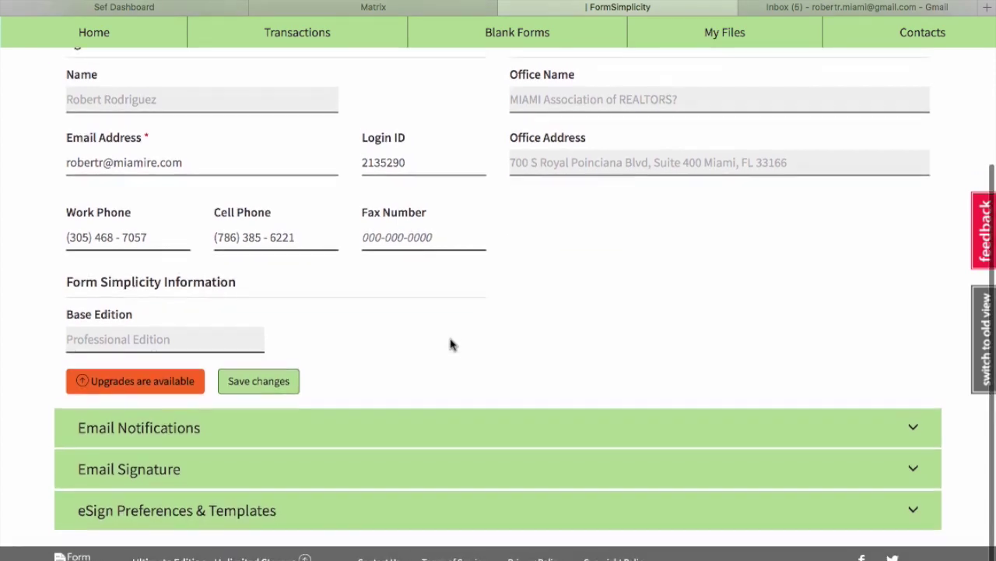
{"action": "left_click", "coordinate": [138, 437]}
{"action": "scroll", "coordinate": [471, 348], "scroll_direction": "down", "scroll_amount": 5}
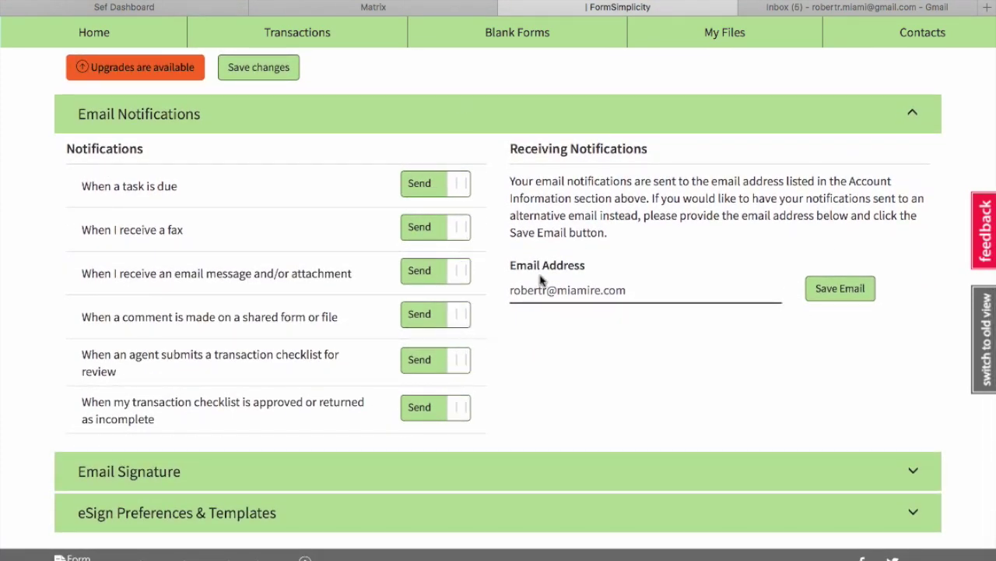
{"action": "left_click", "coordinate": [507, 290]}
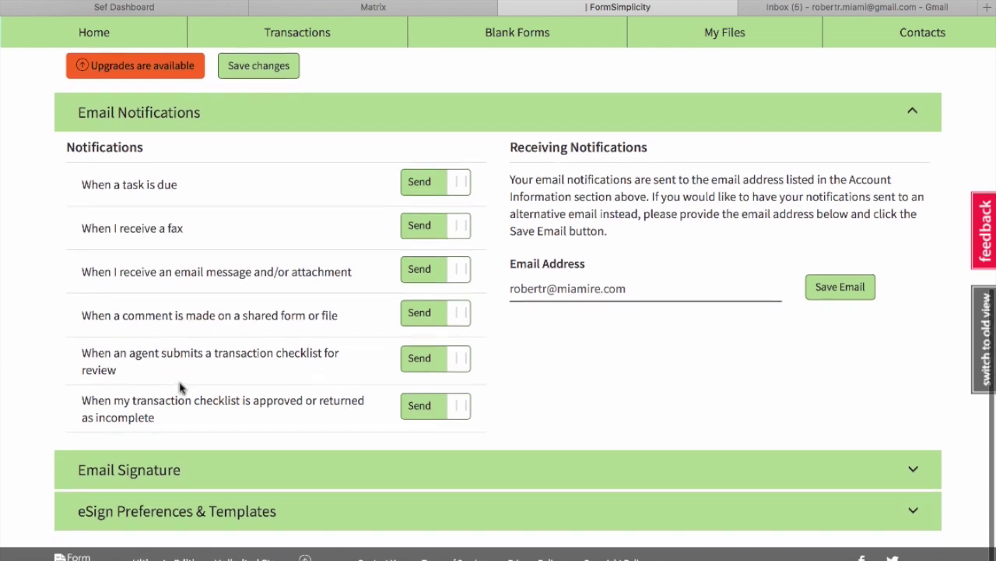
{"action": "left_click", "coordinate": [188, 469]}
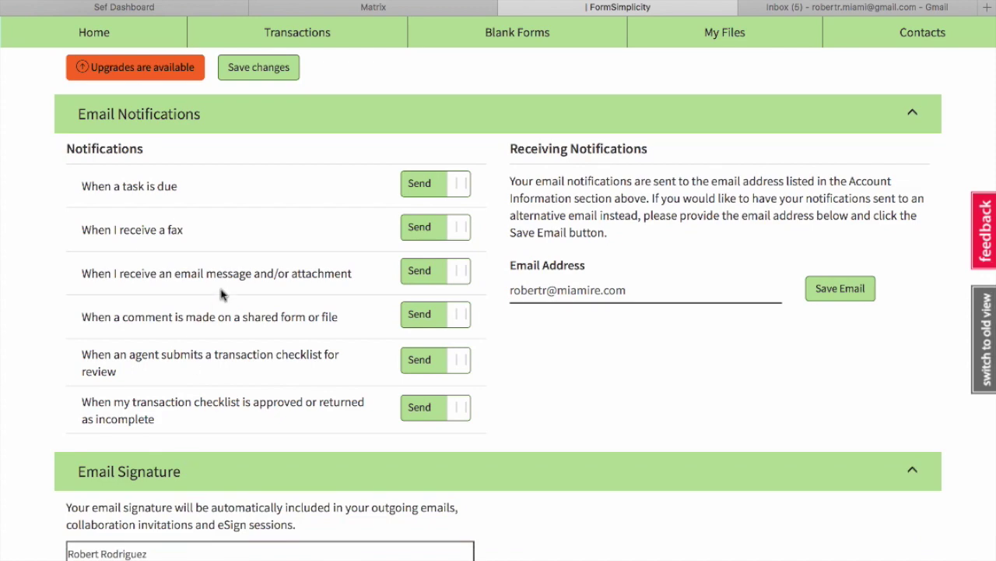
{"action": "scroll", "coordinate": [221, 289], "scroll_direction": "down", "scroll_amount": 3}
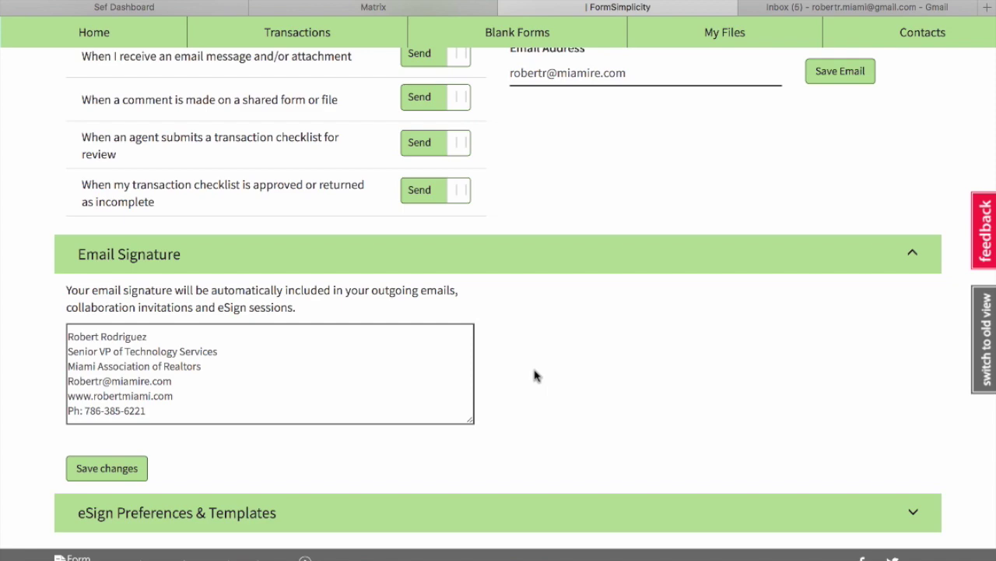
{"action": "scroll", "coordinate": [534, 376], "scroll_direction": "up", "scroll_amount": 5}
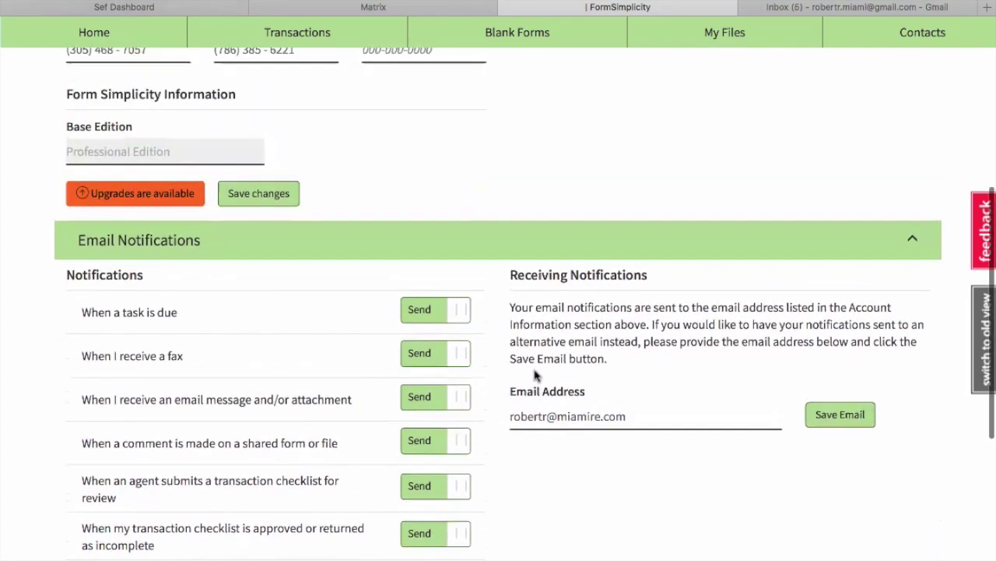
{"action": "left_click", "coordinate": [97, 31]}
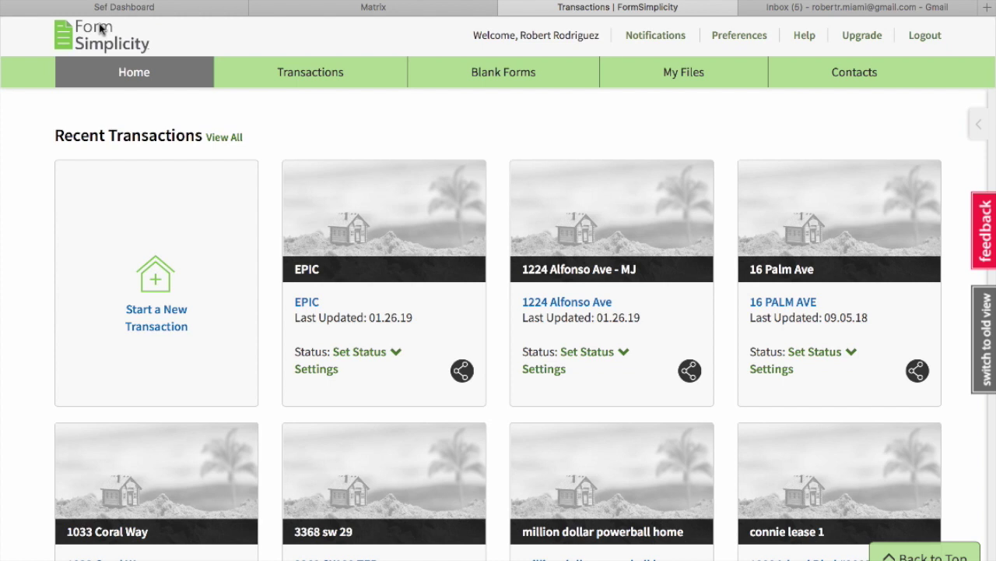
Switch My Transactions to grid view and browse the 57 transaction cards.
{"action": "left_click", "coordinate": [333, 75]}
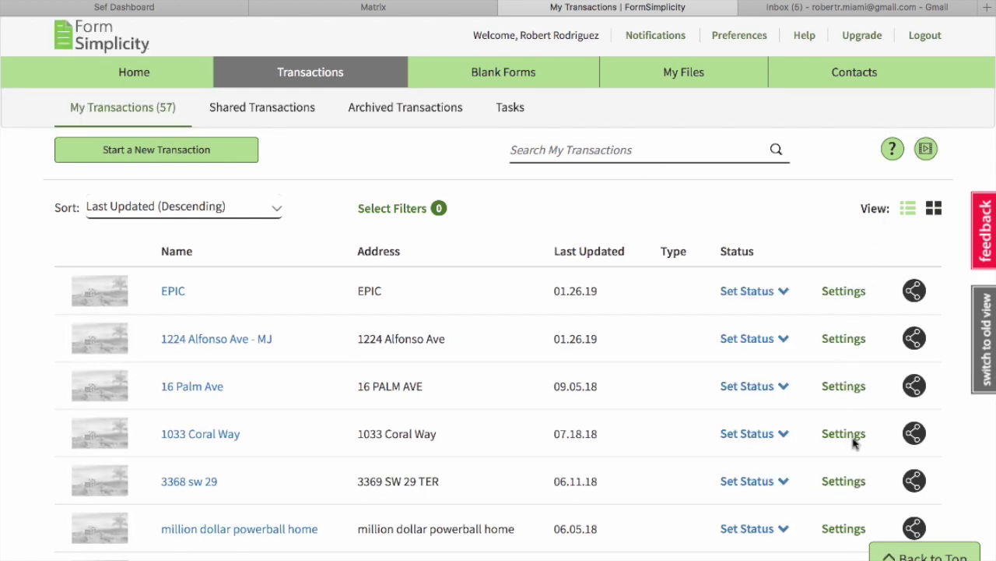
{"action": "left_click", "coordinate": [935, 210]}
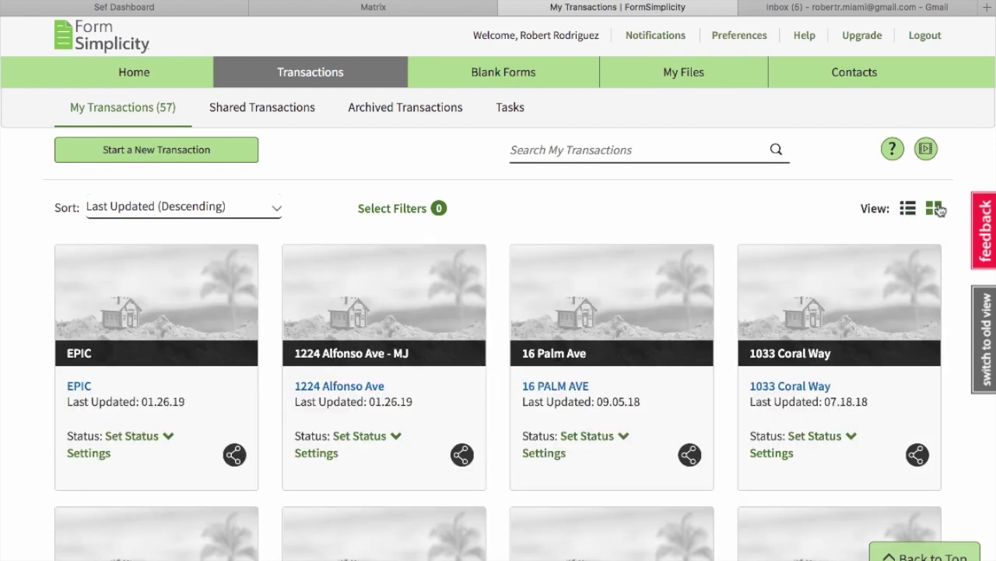
{"action": "scroll", "coordinate": [638, 216], "scroll_direction": "down", "scroll_amount": 1}
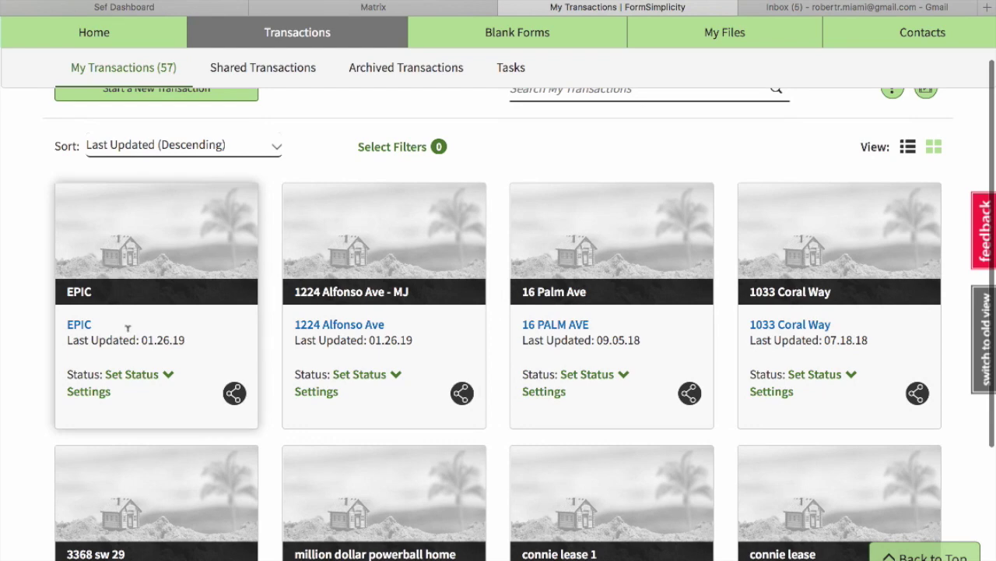
{"action": "scroll", "coordinate": [787, 282], "scroll_direction": "down", "scroll_amount": 3}
{"action": "scroll", "coordinate": [788, 281], "scroll_direction": "up", "scroll_amount": 4}
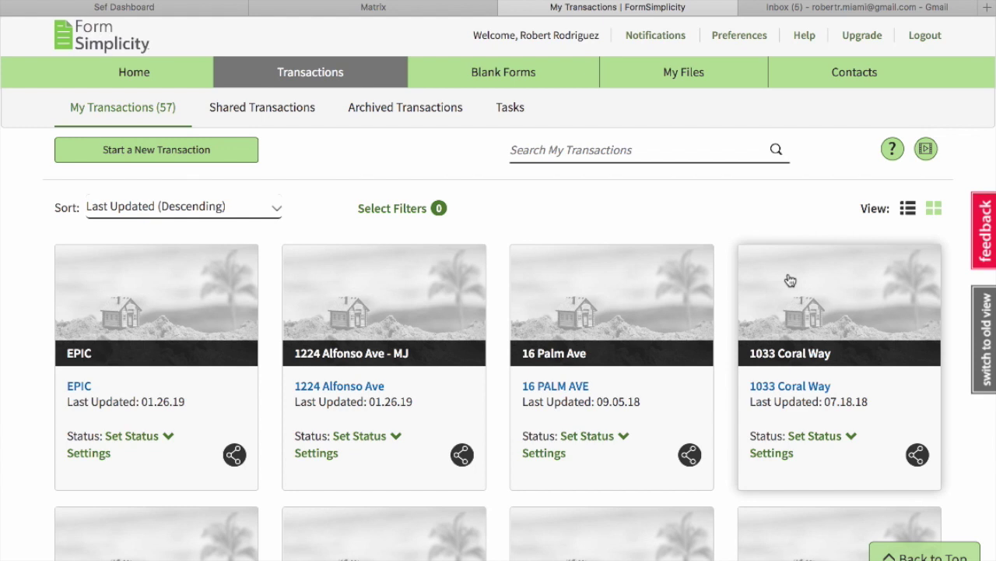
Open Blank Forms, expand the Florida category, and place the cursor in Search Forms Library.
{"action": "left_click", "coordinate": [515, 77]}
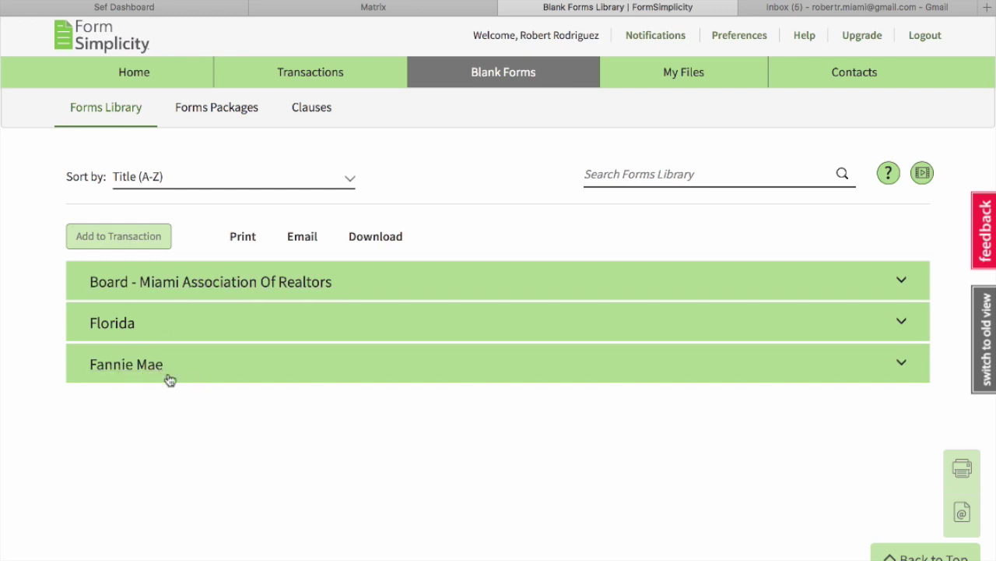
{"action": "left_click", "coordinate": [115, 328]}
{"action": "scroll", "coordinate": [49, 348], "scroll_direction": "down", "scroll_amount": 3}
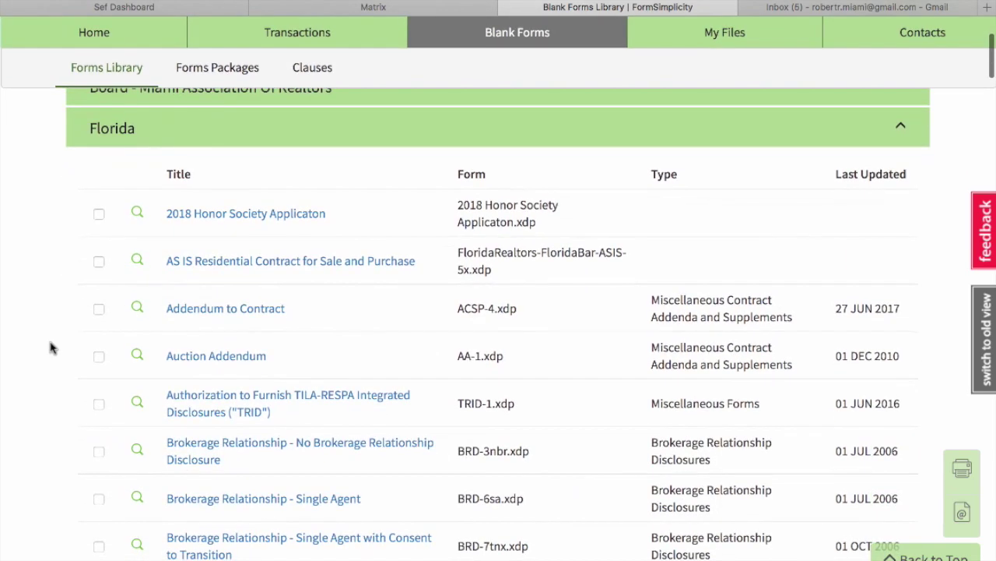
{"action": "scroll", "coordinate": [49, 348], "scroll_direction": "down", "scroll_amount": 3}
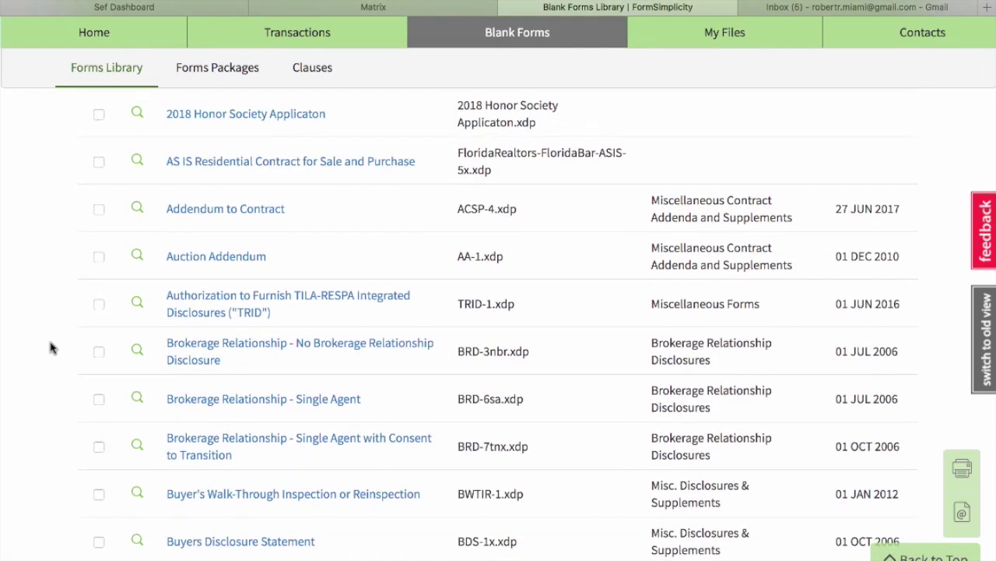
{"action": "scroll", "coordinate": [49, 348], "scroll_direction": "up", "scroll_amount": 5}
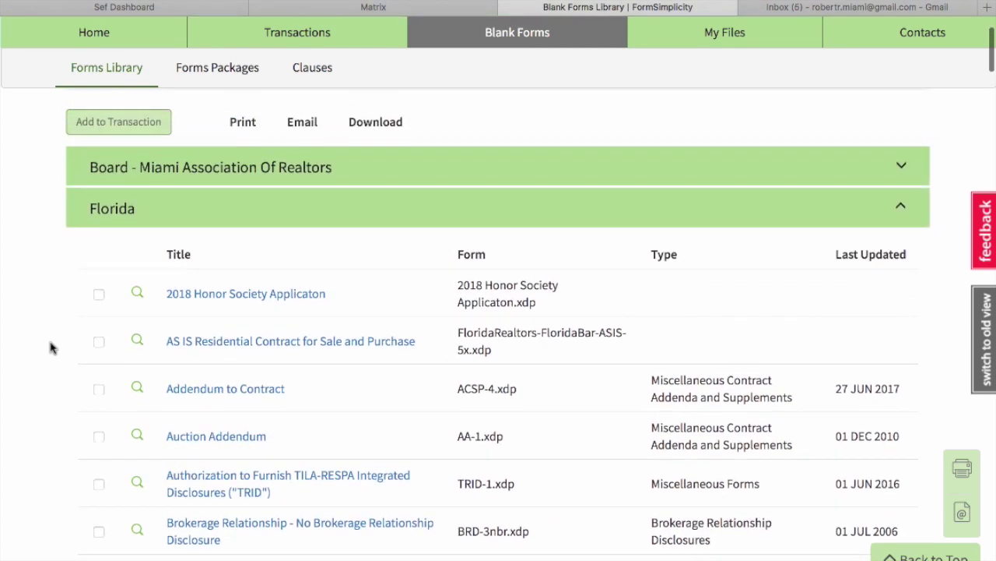
{"action": "scroll", "coordinate": [49, 348], "scroll_direction": "up", "scroll_amount": 3}
{"action": "left_click", "coordinate": [619, 152]}
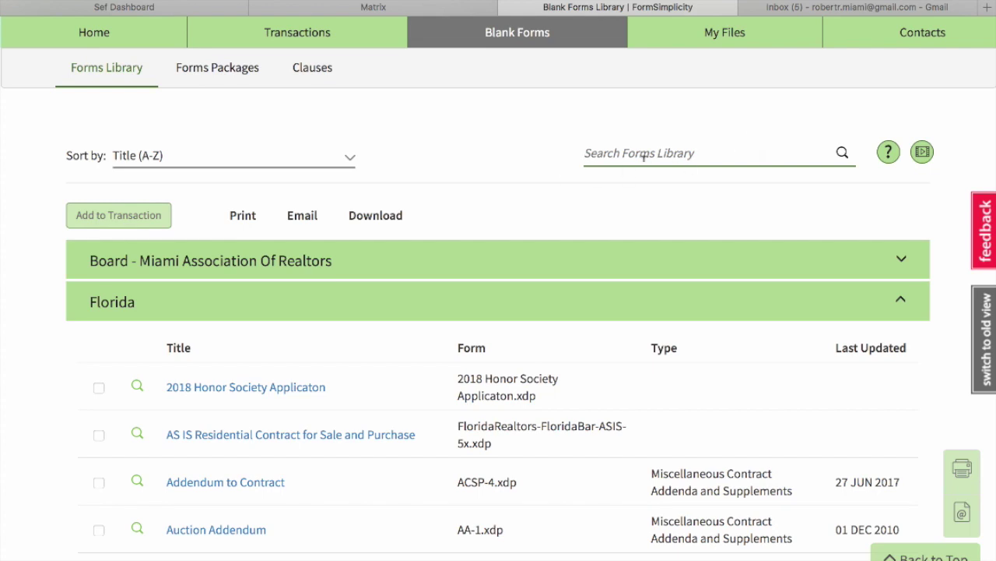
Search the forms library for 'as', then replace the search with 'lease'.
{"action": "type", "text": "as is"}
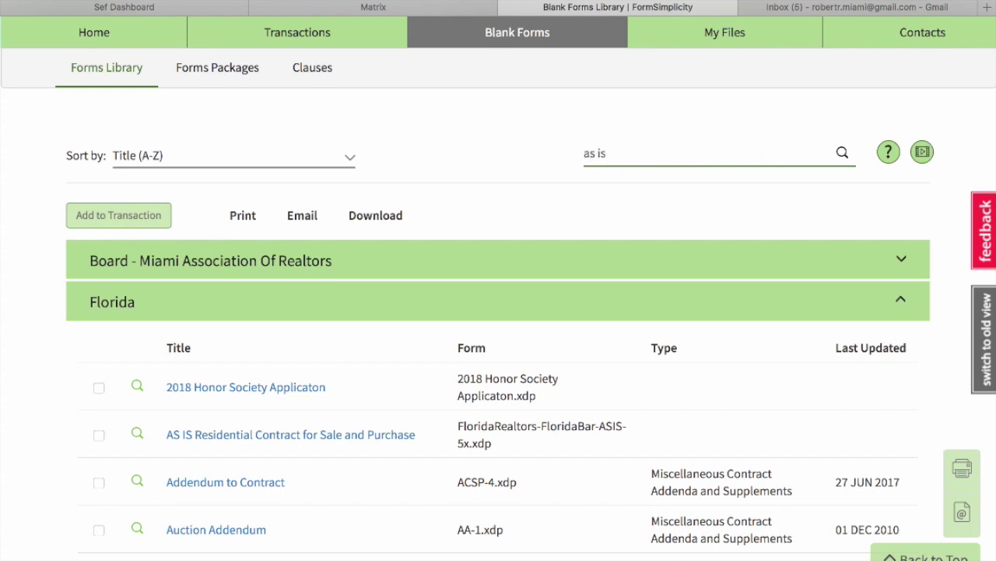
{"action": "left_click", "coordinate": [842, 153]}
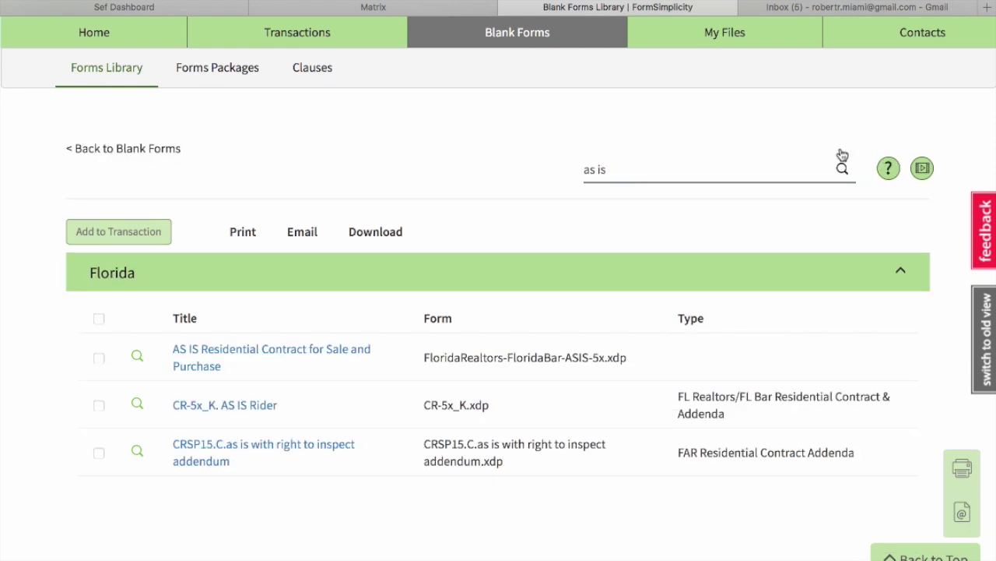
{"action": "scroll", "coordinate": [312, 394], "scroll_direction": "down", "scroll_amount": 1}
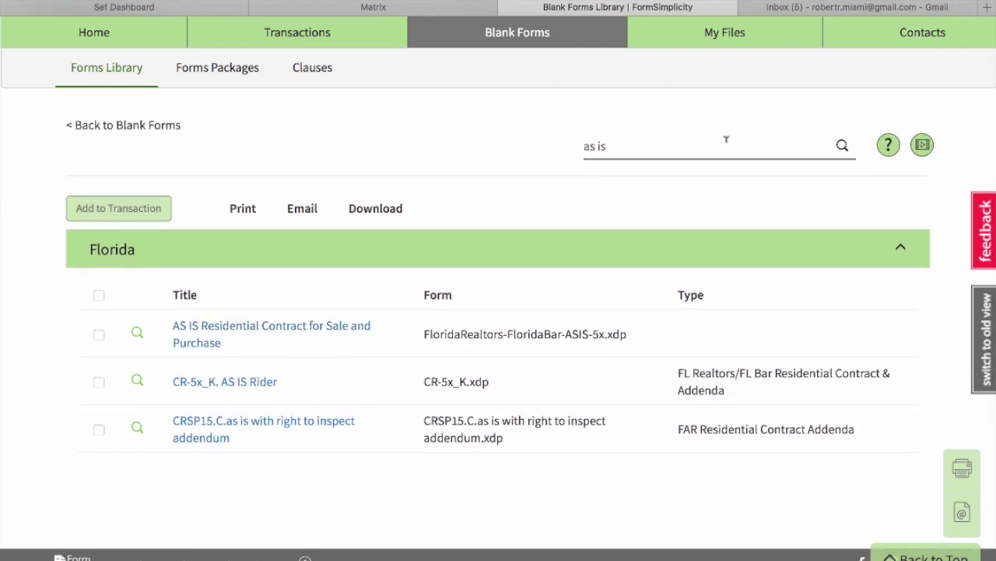
{"action": "triple_click", "coordinate": [650, 146]}
{"action": "type", "text": "lease"}
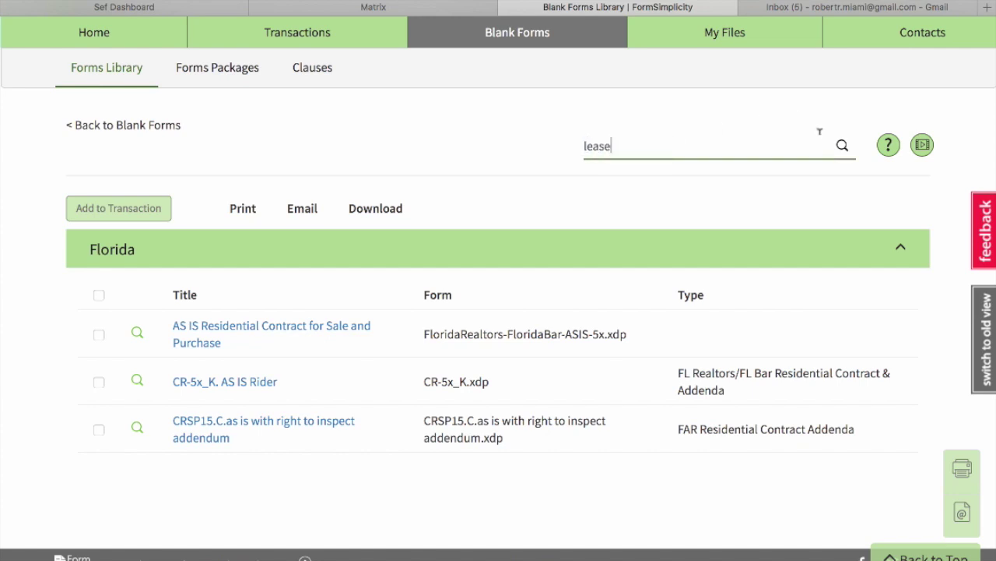
{"action": "left_click", "coordinate": [843, 147]}
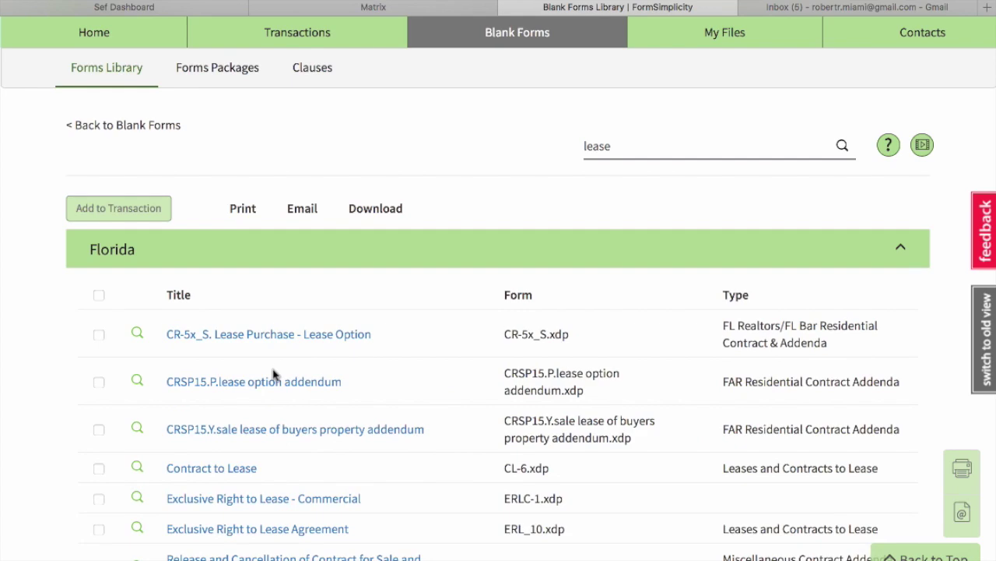
{"action": "scroll", "coordinate": [272, 375], "scroll_direction": "down", "scroll_amount": 4}
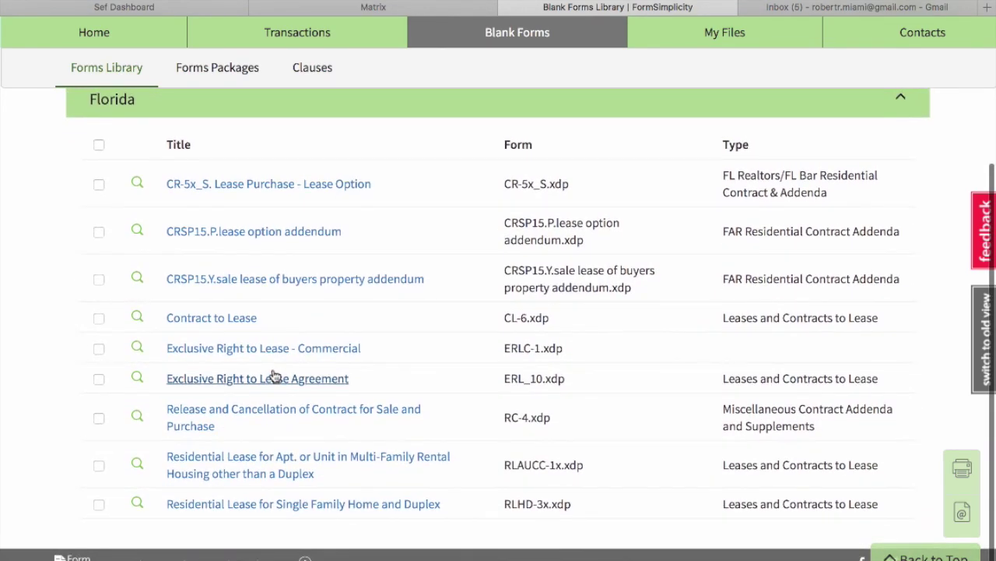
{"action": "scroll", "coordinate": [274, 375], "scroll_direction": "up", "scroll_amount": 5}
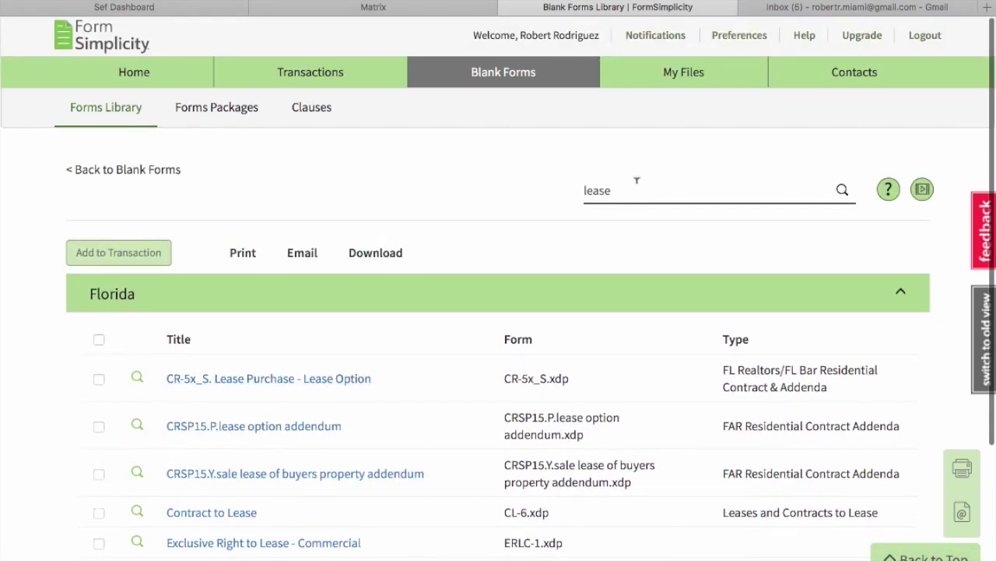
Search for 'as i' to list AS IS forms, checking then unchecking the AS IS Residential Contract row.
{"action": "double_click", "coordinate": [637, 184]}
{"action": "key", "text": "BackSpace"}
{"action": "type", "text": "as i"}
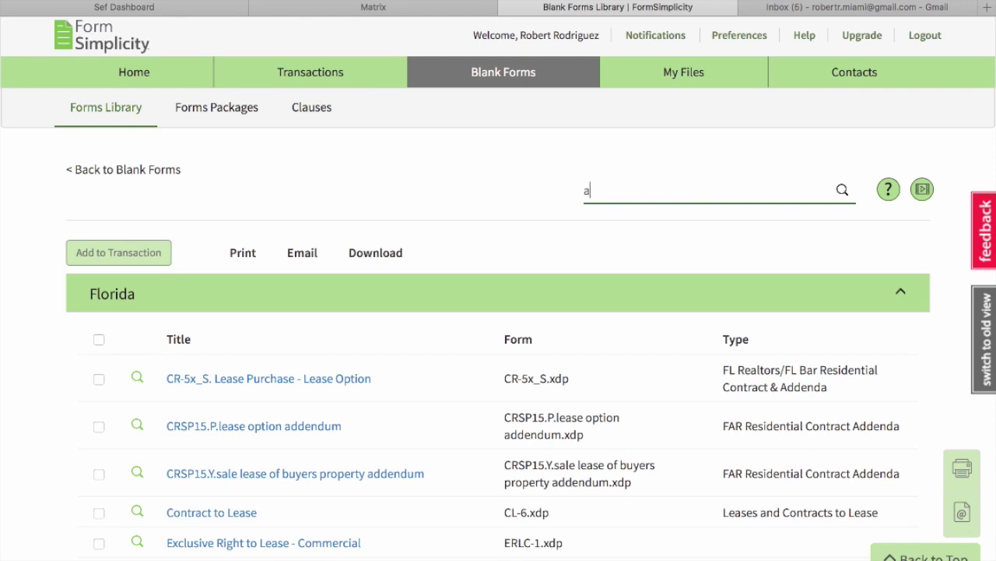
{"action": "left_click", "coordinate": [841, 191]}
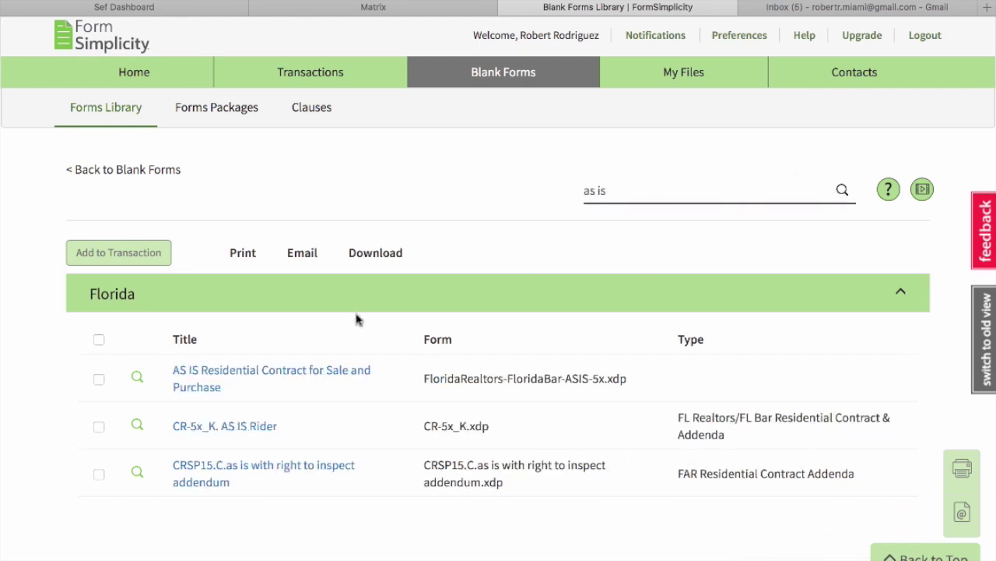
{"action": "scroll", "coordinate": [296, 335], "scroll_direction": "down", "scroll_amount": 1}
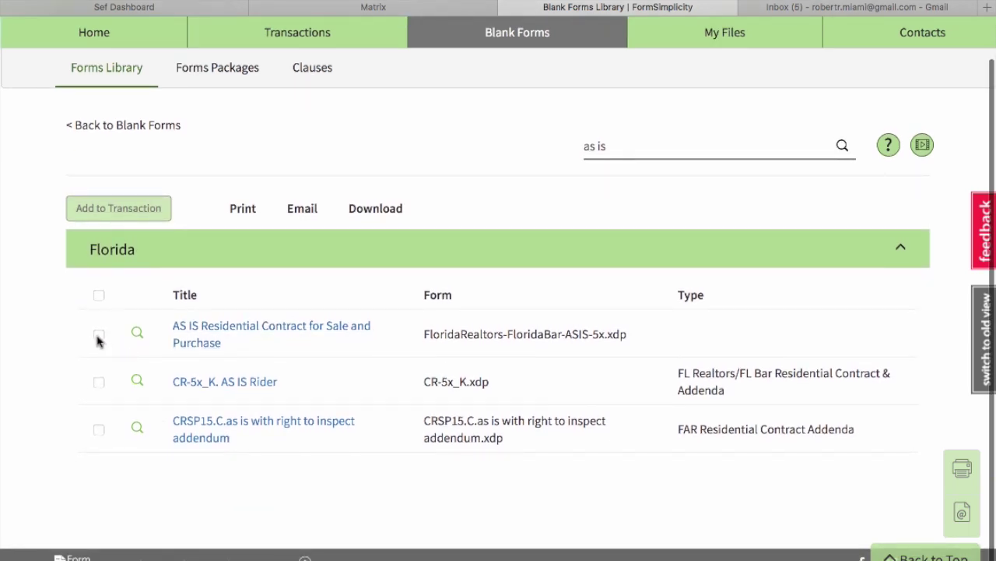
{"action": "left_click", "coordinate": [98, 337]}
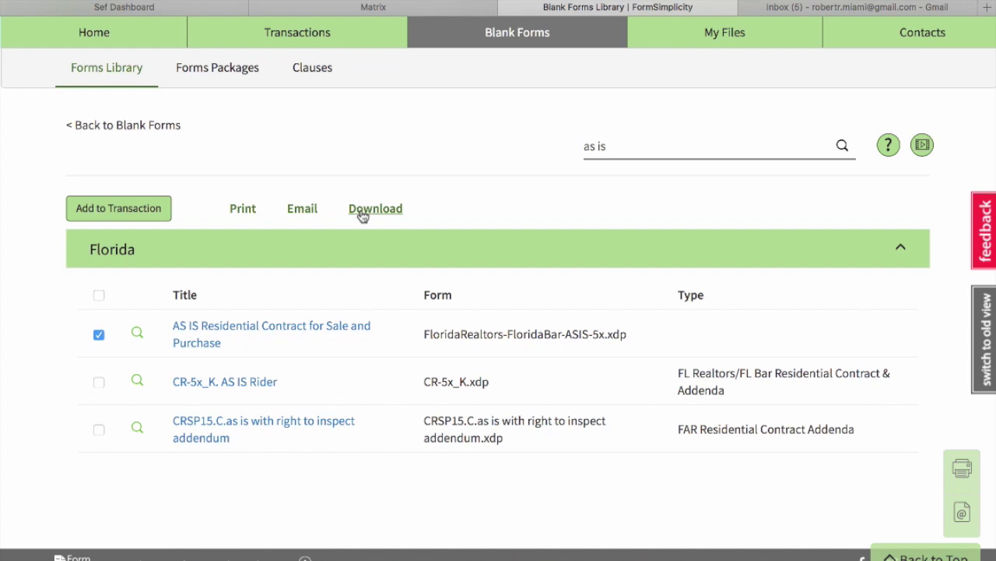
{"action": "left_click", "coordinate": [99, 335]}
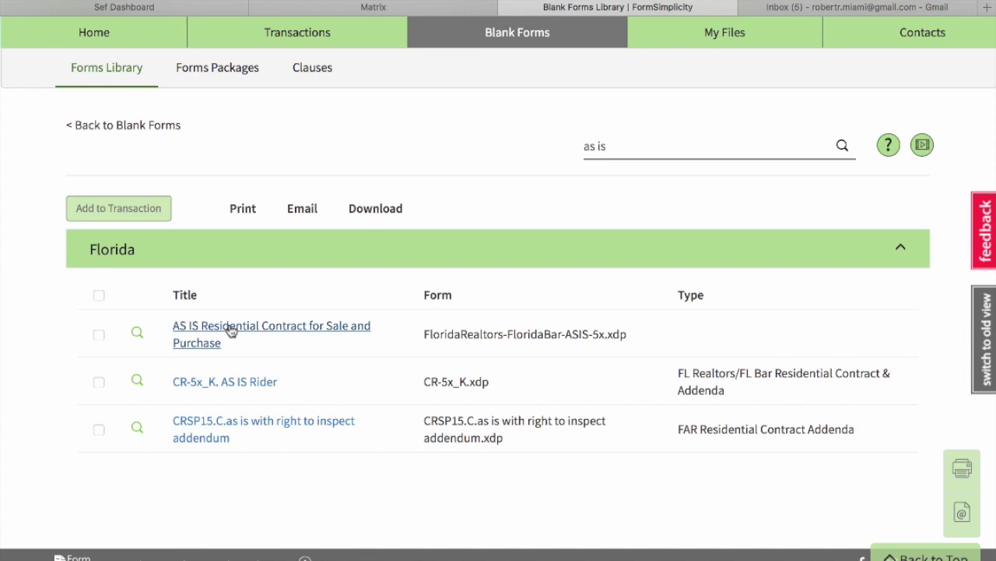
Open the AS IS Residential Contract and enter the seller's full name in the PARTIES Seller field.
{"action": "left_click", "coordinate": [231, 331]}
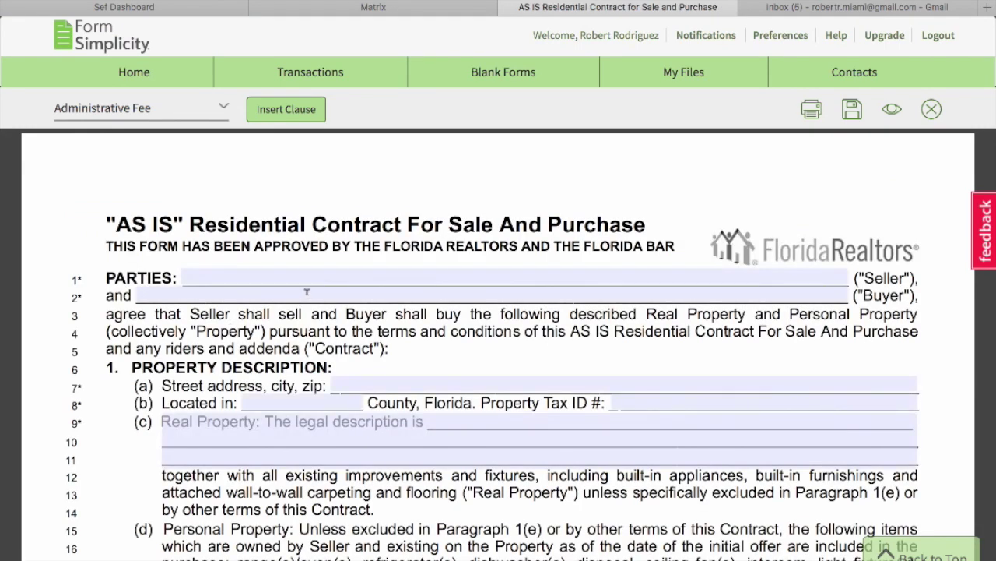
{"action": "left_click", "coordinate": [312, 270]}
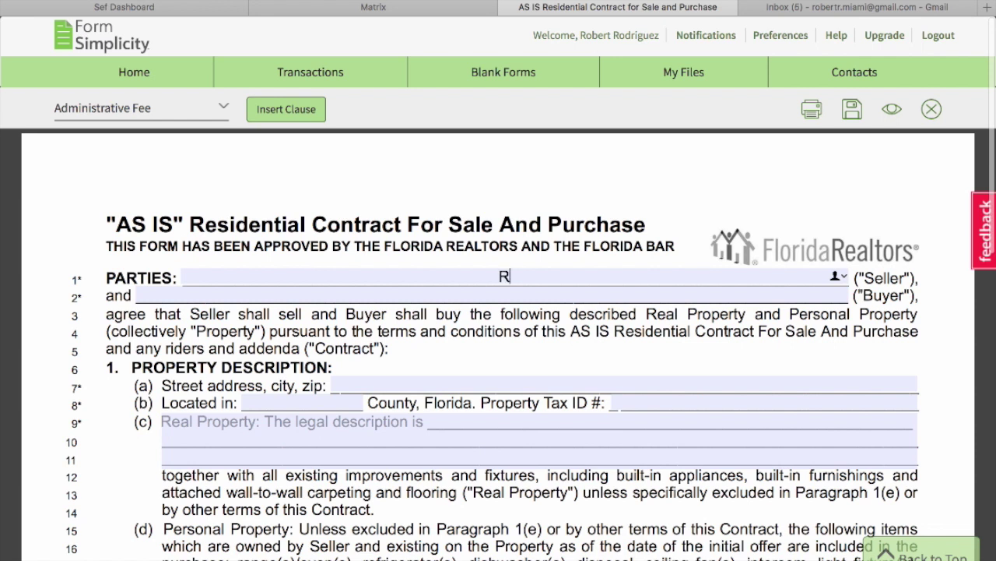
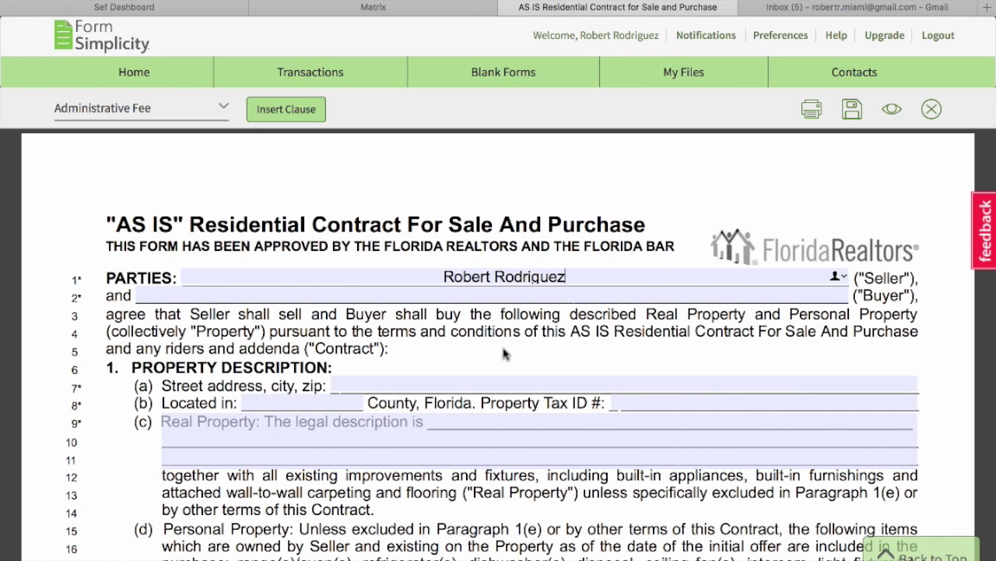
{"action": "scroll", "coordinate": [503, 354], "scroll_direction": "down", "scroll_amount": 1}
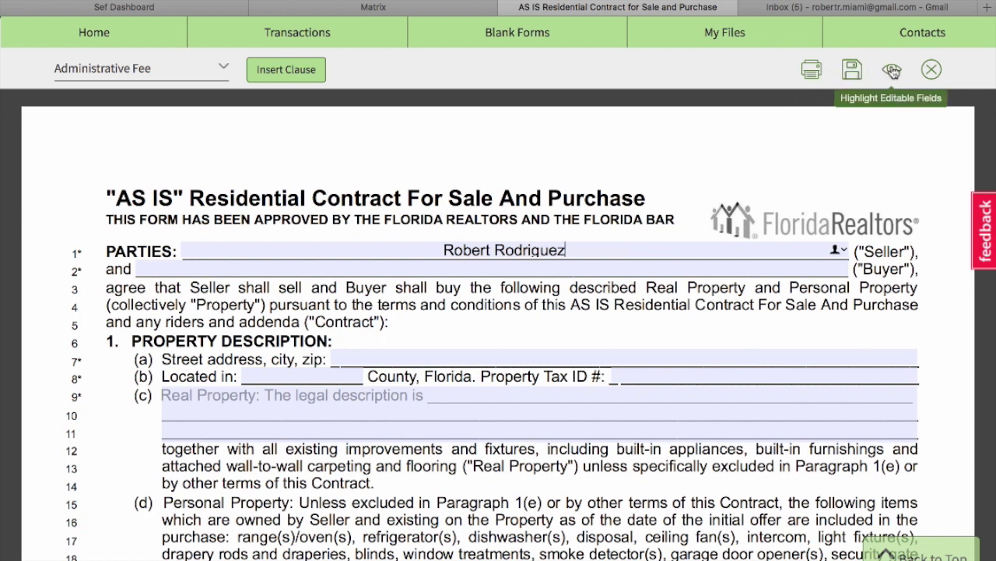
Close the AS IS contract form with Close Without Saving.
{"action": "left_click", "coordinate": [937, 71]}
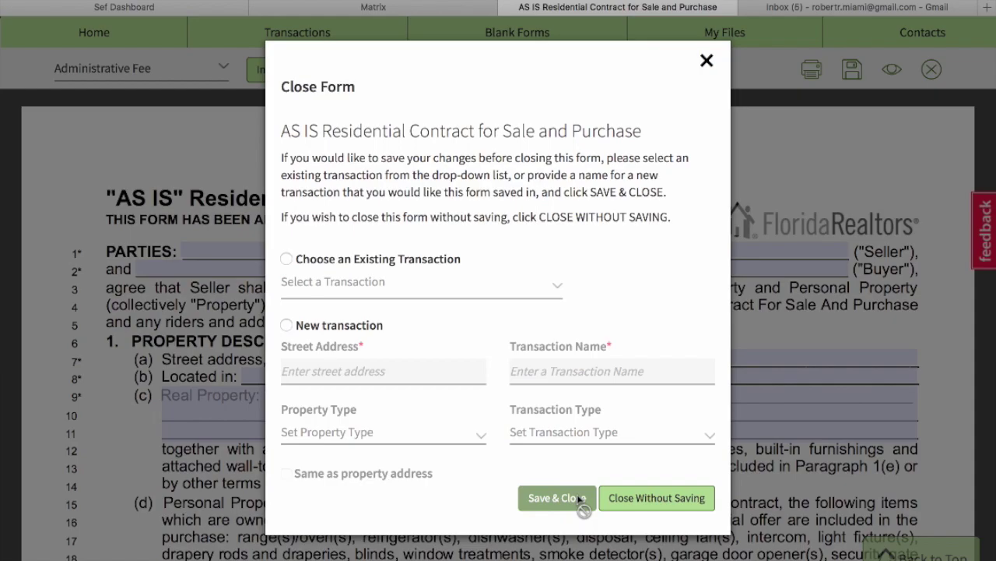
{"action": "left_click", "coordinate": [632, 498]}
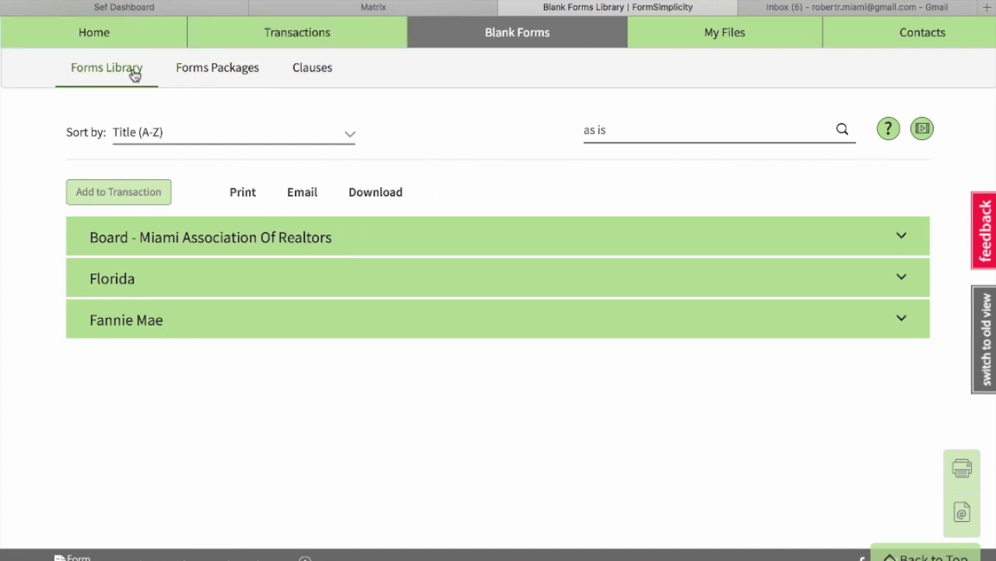
Browse personal packages such as Lease, PURCHASE and Sale & Purchase AS IS.
{"action": "left_click", "coordinate": [226, 75]}
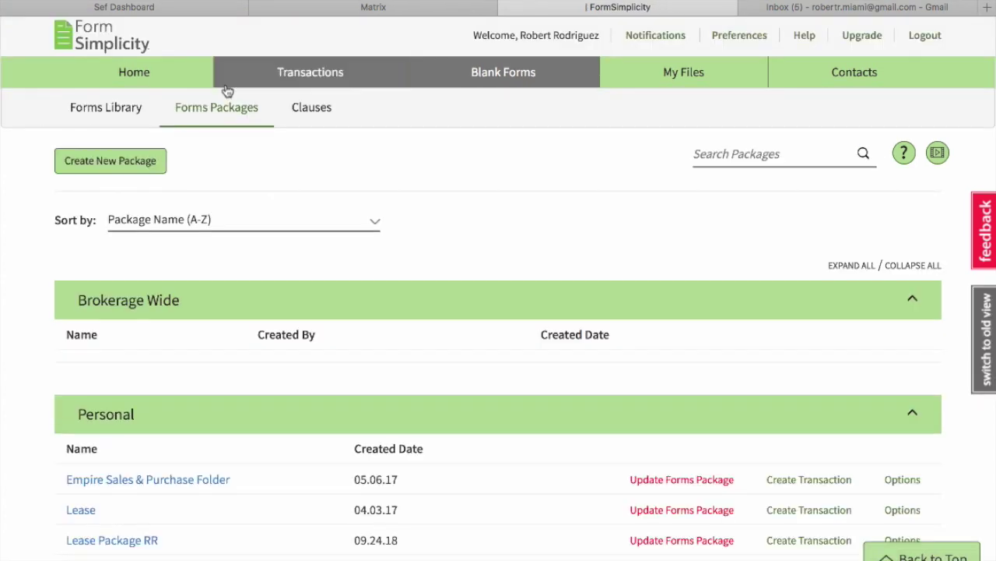
{"action": "scroll", "coordinate": [48, 267], "scroll_direction": "down", "scroll_amount": 3}
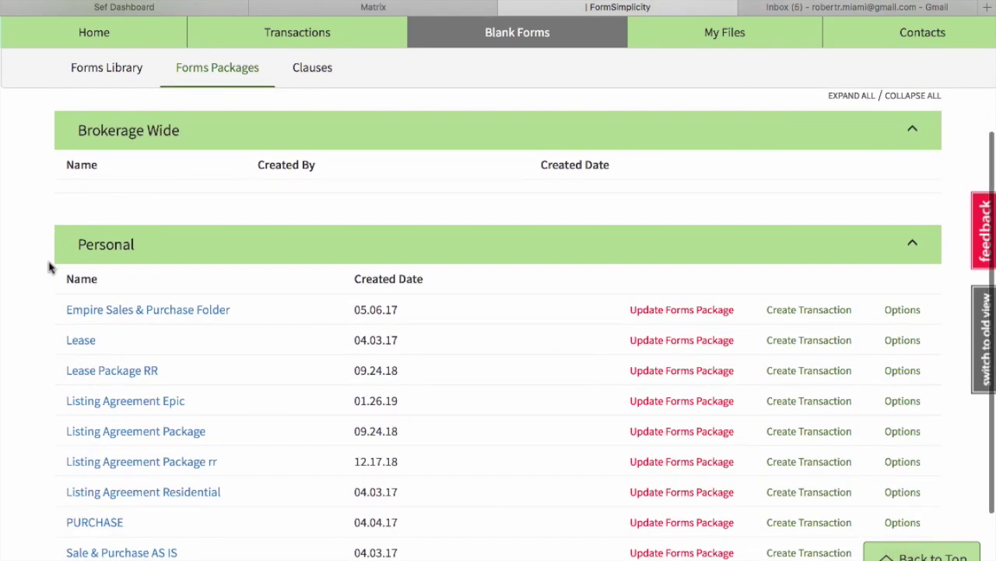
{"action": "scroll", "coordinate": [48, 267], "scroll_direction": "up", "scroll_amount": 2}
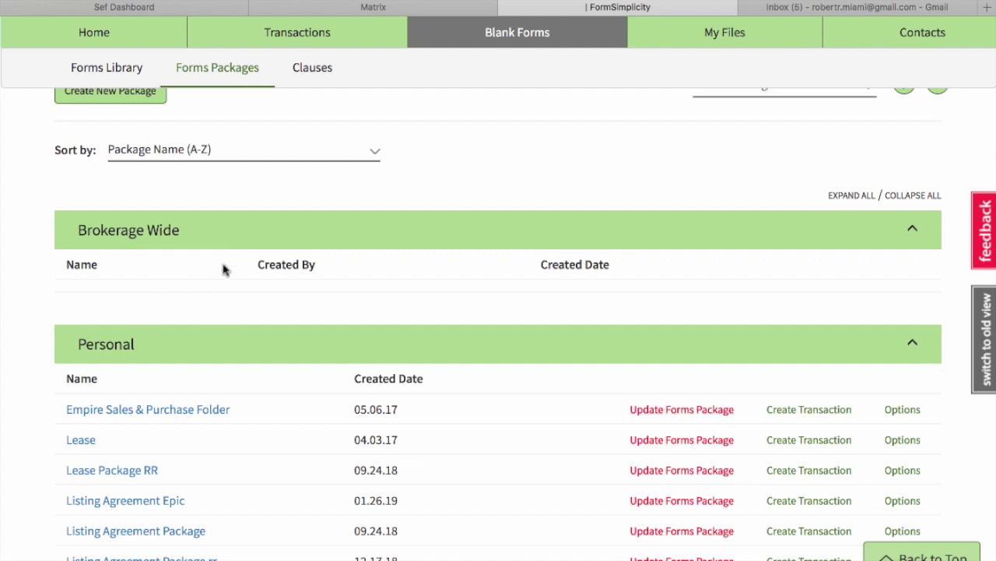
{"action": "scroll", "coordinate": [37, 220], "scroll_direction": "down", "scroll_amount": 1}
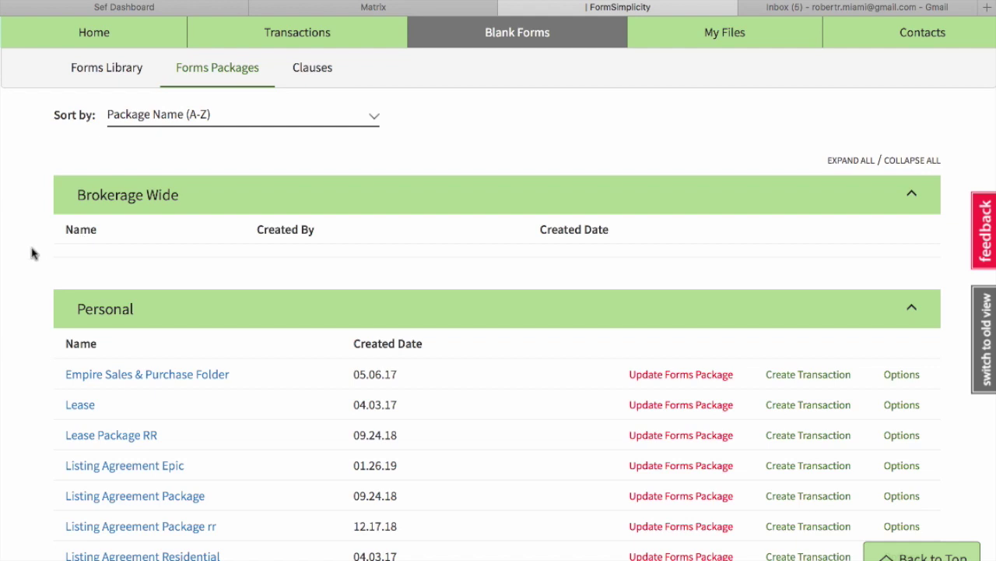
{"action": "scroll", "coordinate": [31, 253], "scroll_direction": "down", "scroll_amount": 3}
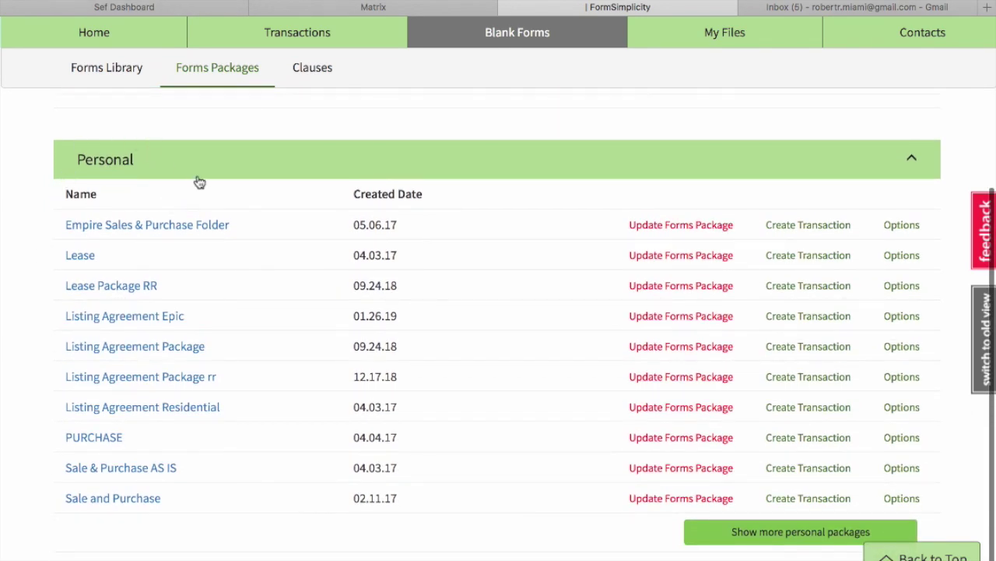
{"action": "scroll", "coordinate": [198, 182], "scroll_direction": "up", "scroll_amount": 4}
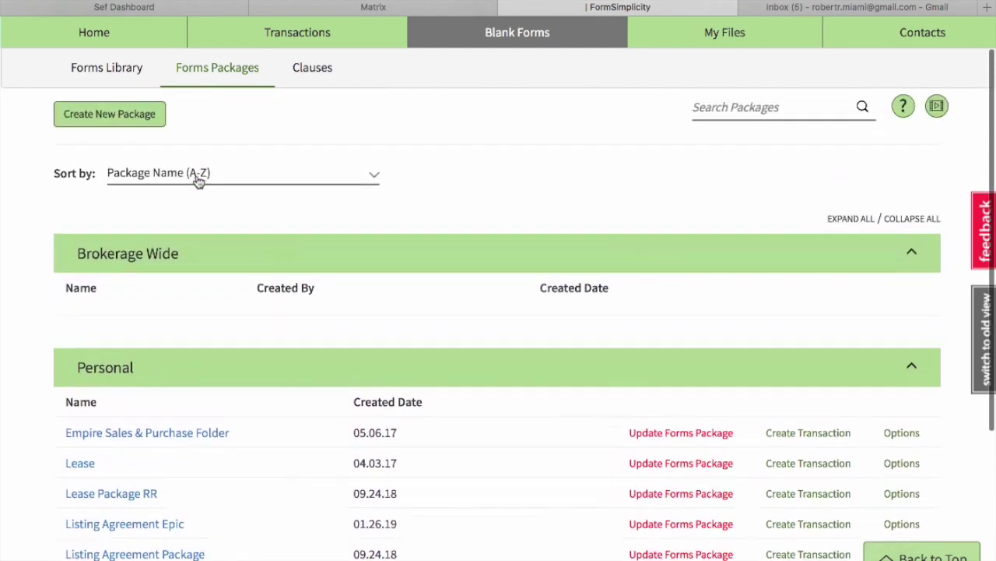
{"action": "scroll", "coordinate": [199, 181], "scroll_direction": "up", "scroll_amount": 1}
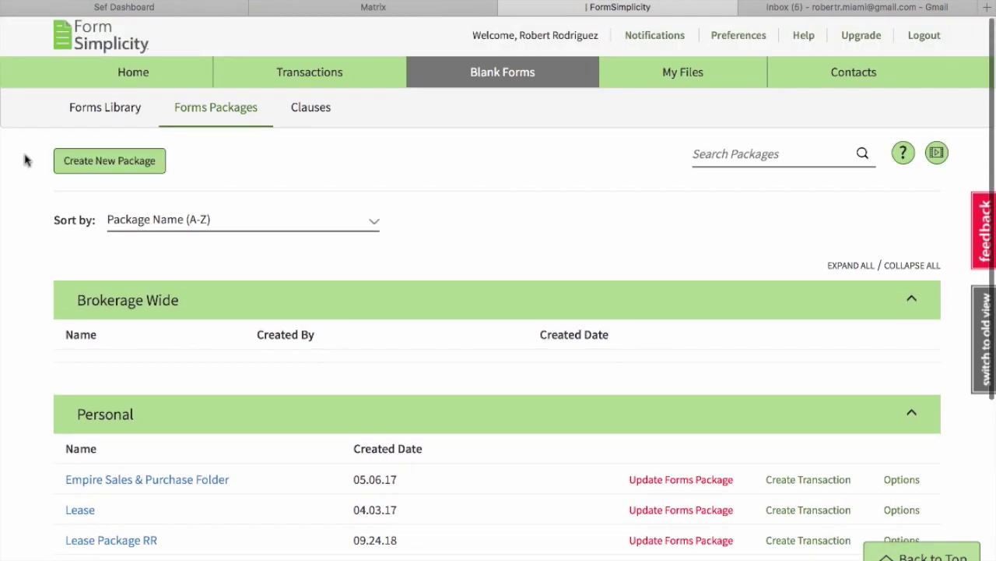
Create the 'As is Contract' forms package and open it from the Personal list.
{"action": "left_click", "coordinate": [132, 161]}
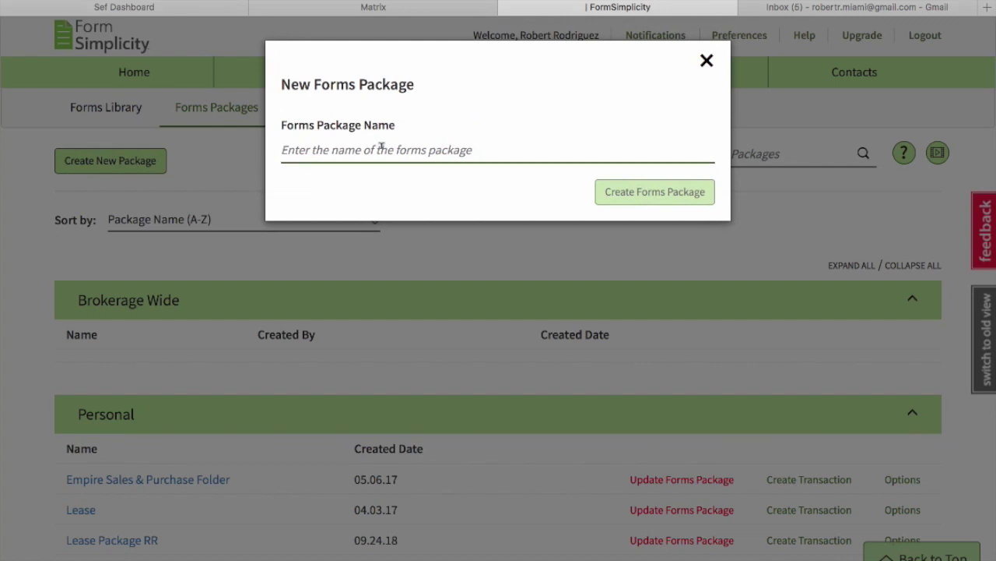
{"action": "type", "text": "As is"}
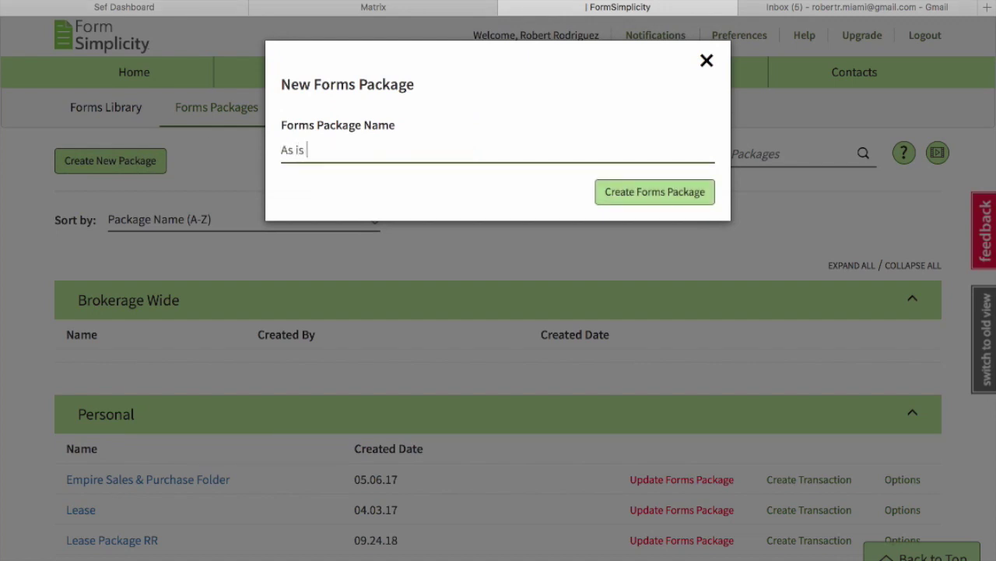
{"action": "type", "text": " Contract"}
{"action": "left_click", "coordinate": [642, 194]}
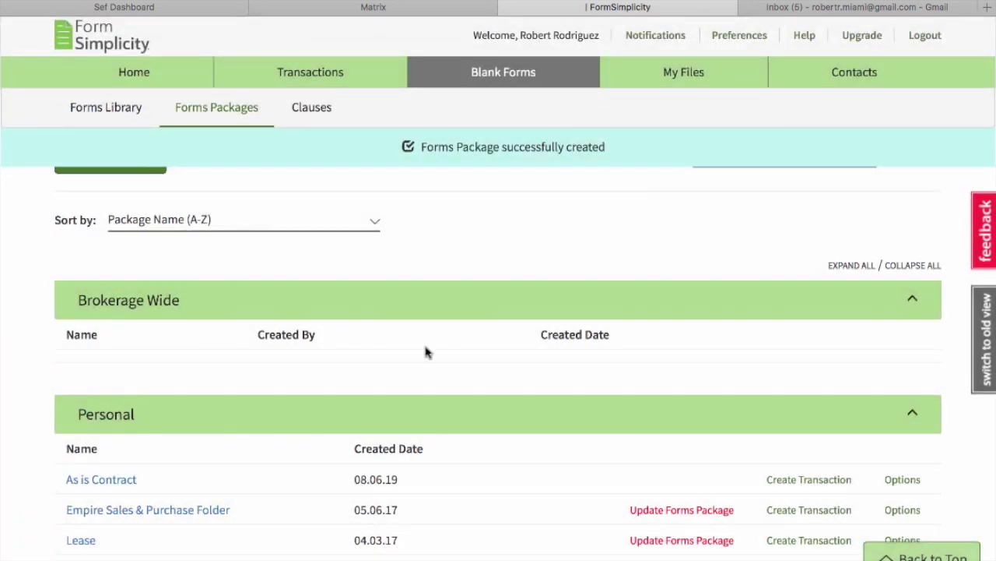
{"action": "scroll", "coordinate": [165, 434], "scroll_direction": "down", "scroll_amount": 1}
{"action": "scroll", "coordinate": [167, 435], "scroll_direction": "down", "scroll_amount": 2}
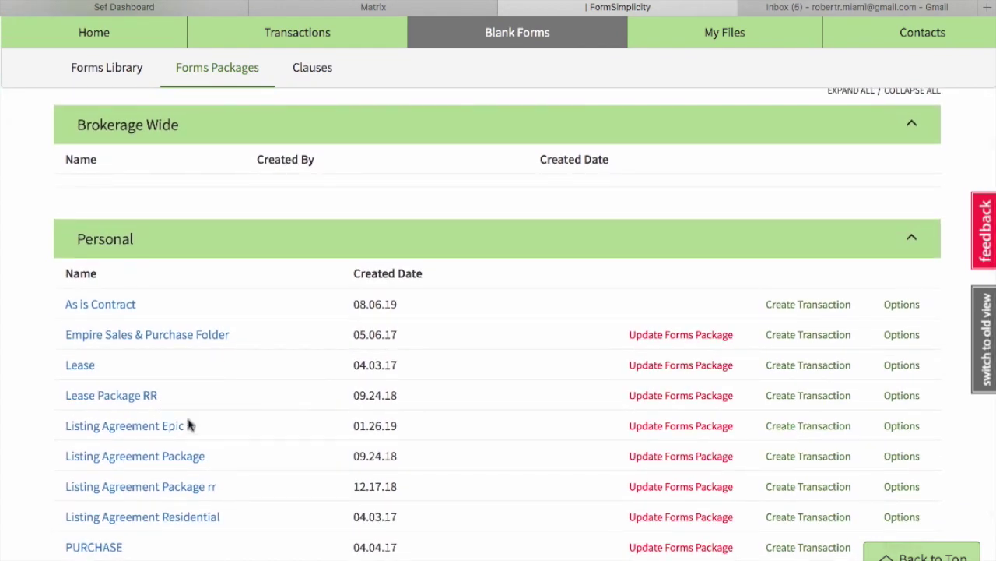
{"action": "left_click", "coordinate": [113, 306]}
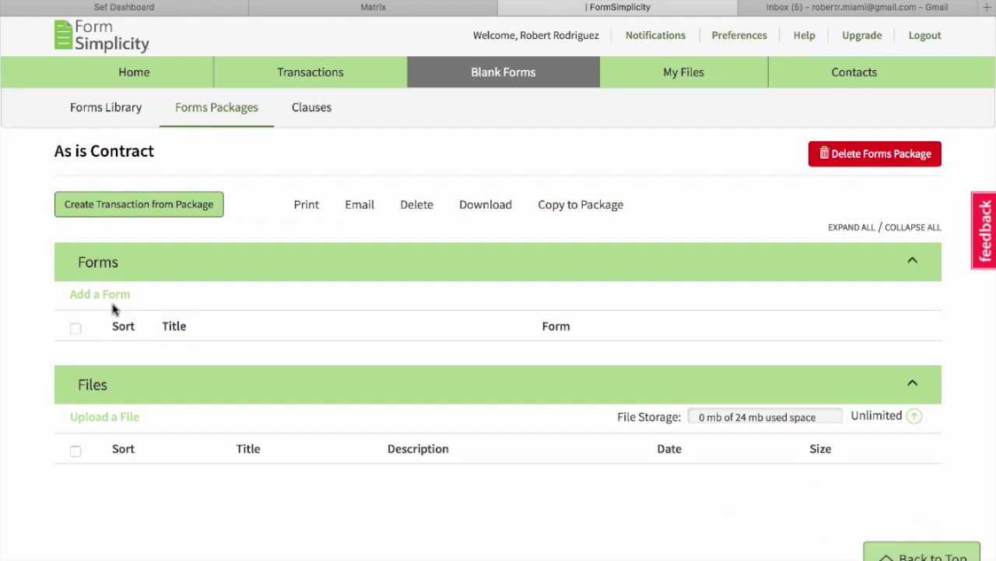
{"action": "scroll", "coordinate": [113, 309], "scroll_direction": "down", "scroll_amount": 2}
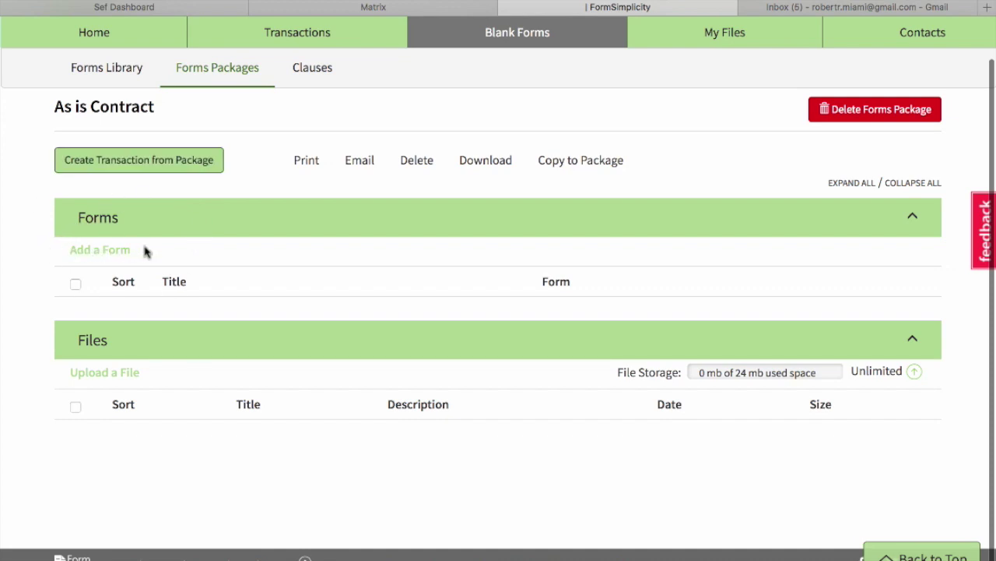
From the Florida library, add AS IS Residential Contract and Addendum to Contract to the package.
{"action": "left_click", "coordinate": [92, 254]}
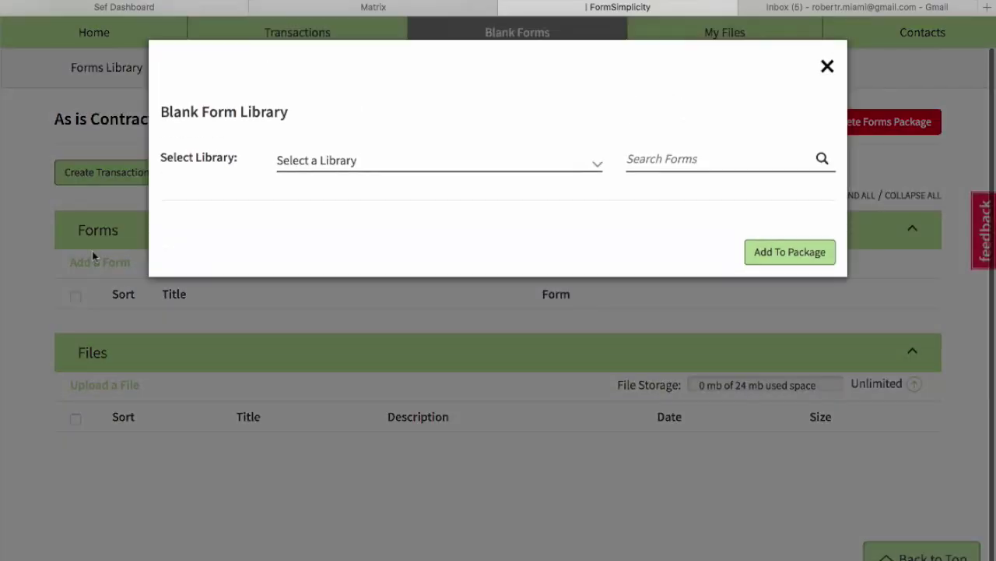
{"action": "left_click", "coordinate": [362, 171]}
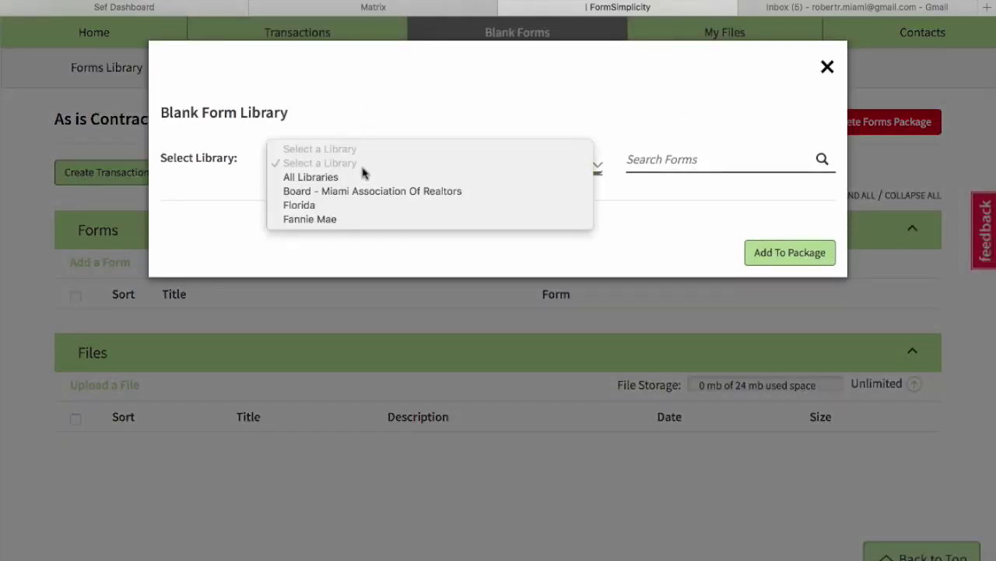
{"action": "left_click", "coordinate": [359, 208]}
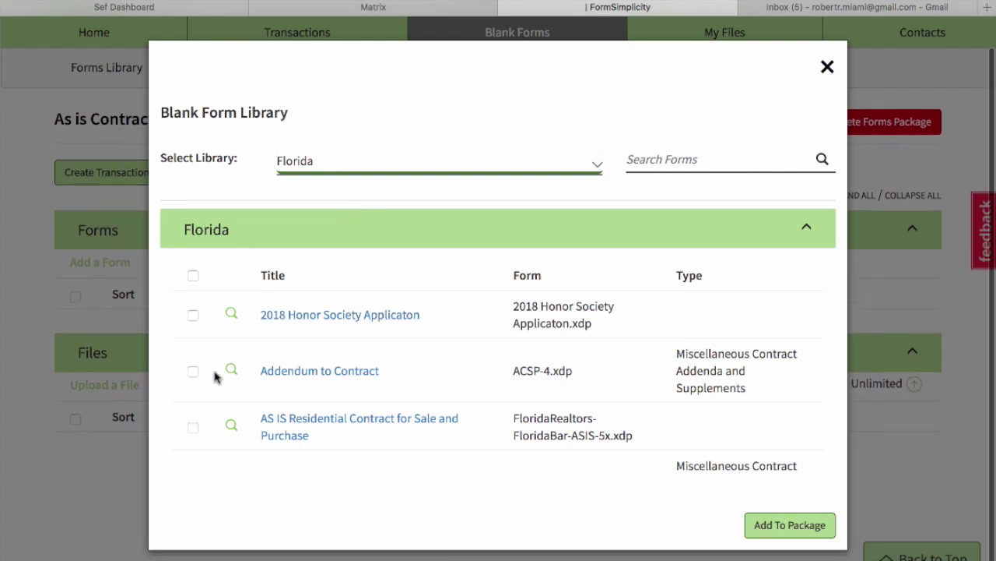
{"action": "left_click", "coordinate": [193, 371]}
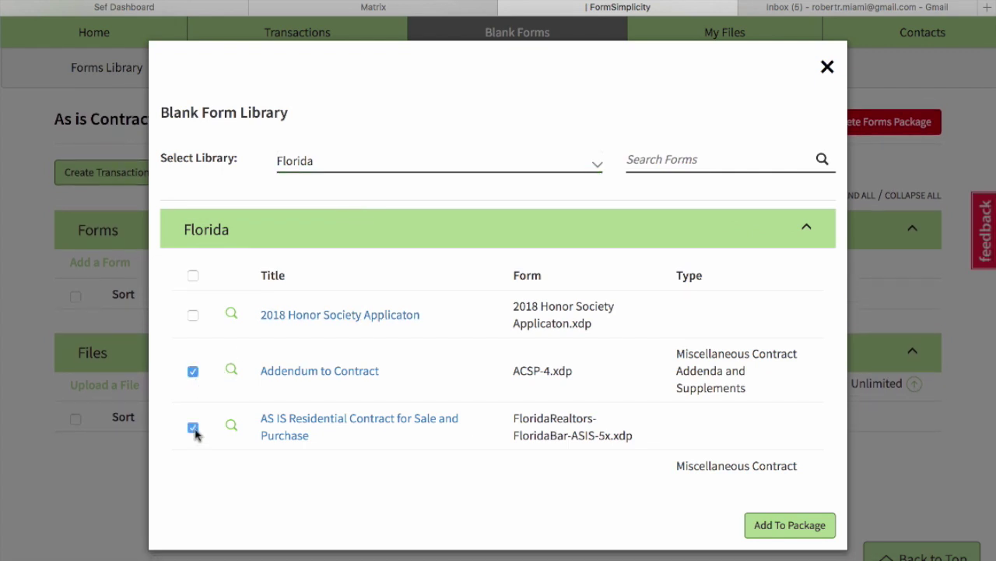
{"action": "scroll", "coordinate": [194, 434], "scroll_direction": "down", "scroll_amount": 3}
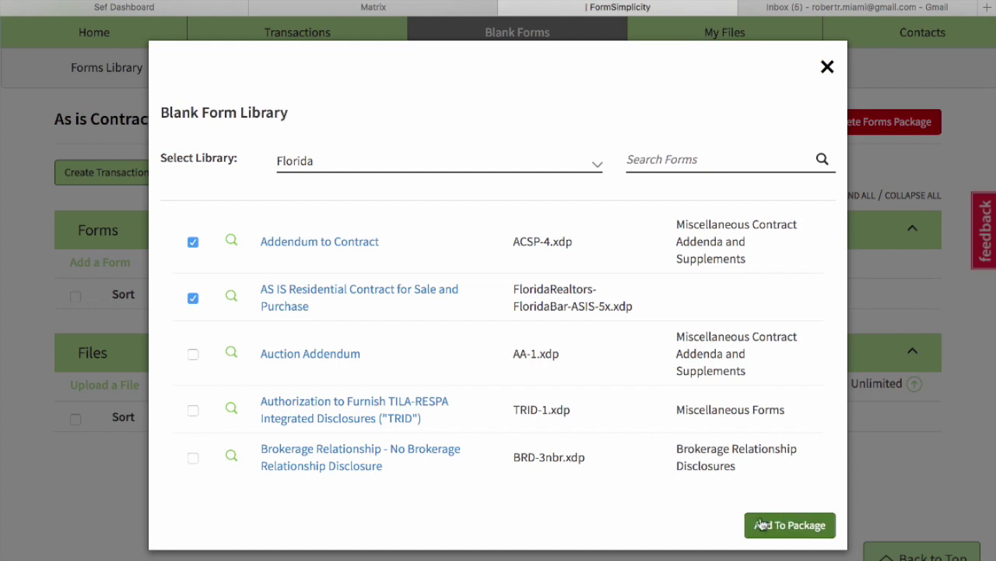
{"action": "left_click", "coordinate": [790, 524]}
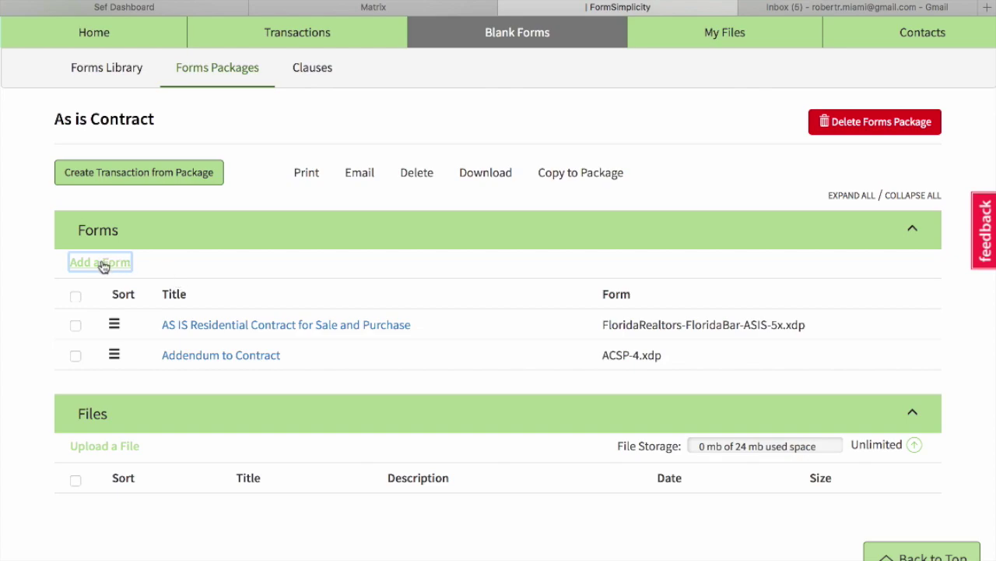
Add Buyers Disclosure Statement and Buyers Request For Repairs And Or Remedies from the Florida library, then tick Buyers Disclosure Statement in the package list.
{"action": "left_click", "coordinate": [104, 265]}
{"action": "left_click", "coordinate": [356, 165]}
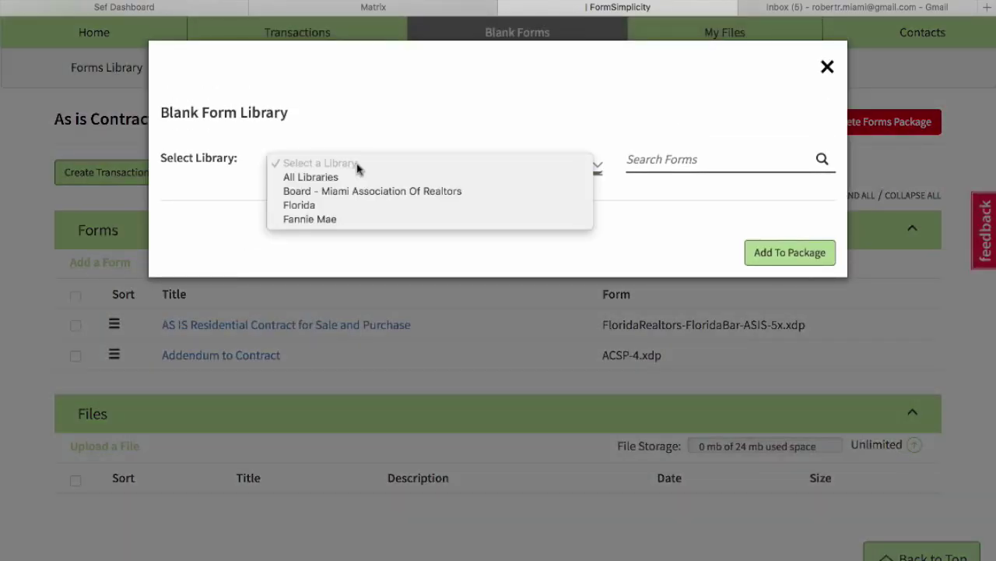
{"action": "left_click", "coordinate": [353, 208]}
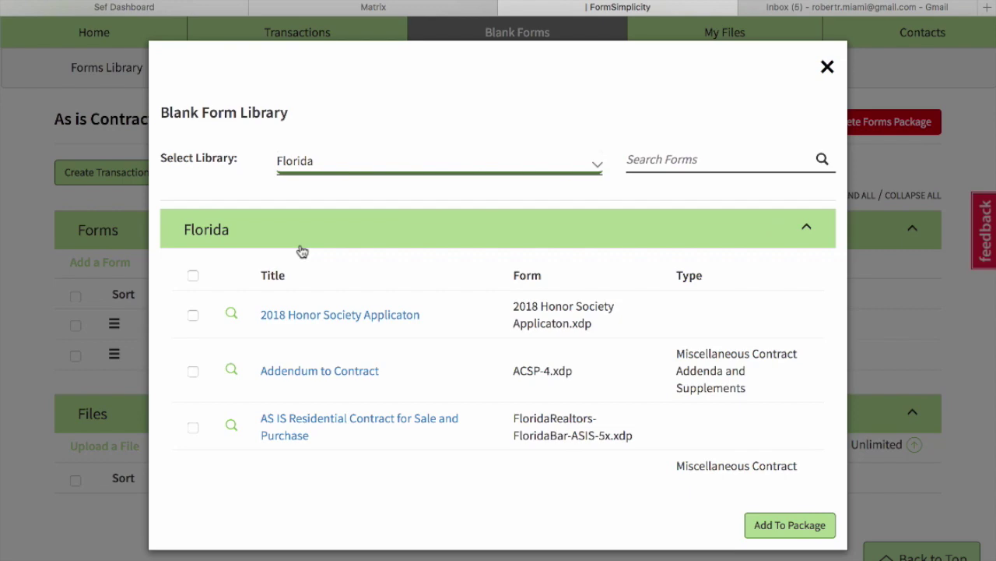
{"action": "scroll", "coordinate": [319, 351], "scroll_direction": "down", "scroll_amount": 8}
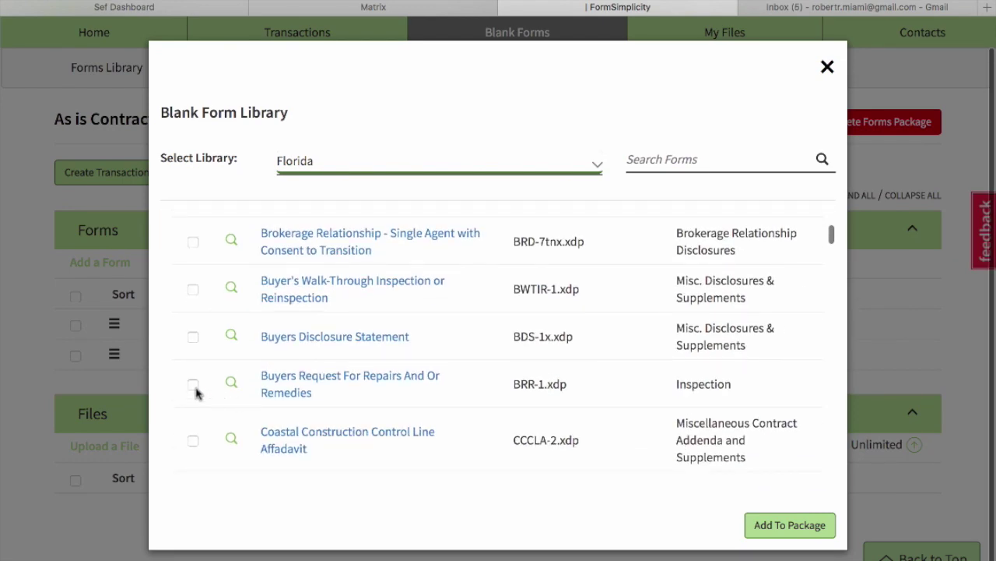
{"action": "left_click", "coordinate": [193, 384]}
{"action": "left_click", "coordinate": [193, 336]}
{"action": "left_click", "coordinate": [789, 524]}
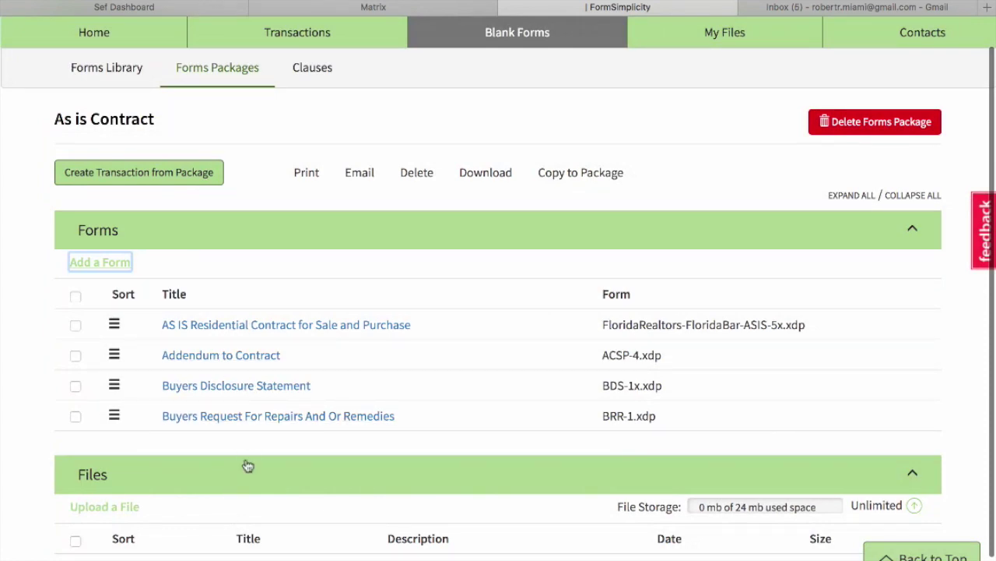
{"action": "left_click", "coordinate": [75, 386]}
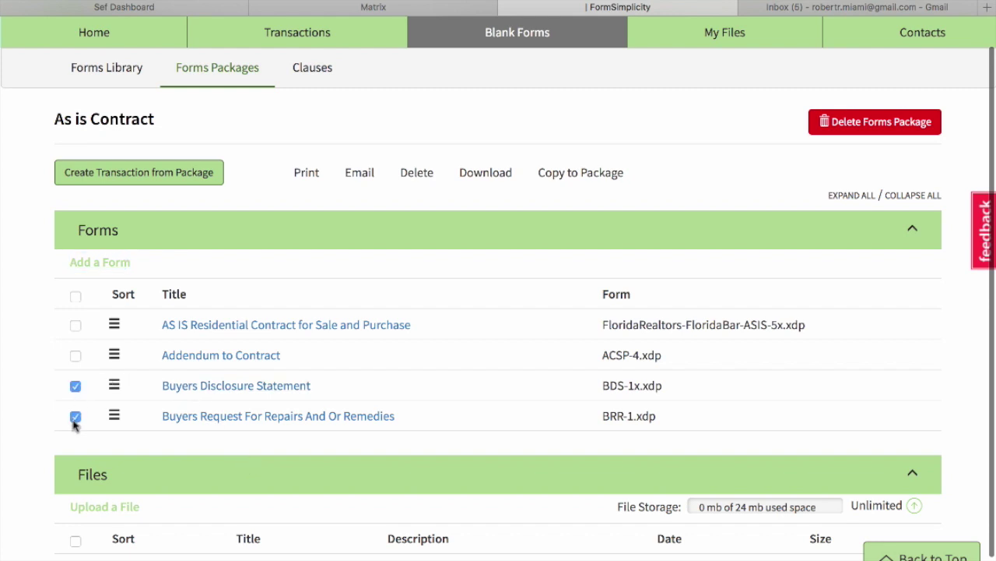
Delete the Buyers Disclosure Statement and Buyers Request For Repairs forms, then go to the saved Clauses page.
{"action": "left_click", "coordinate": [417, 178]}
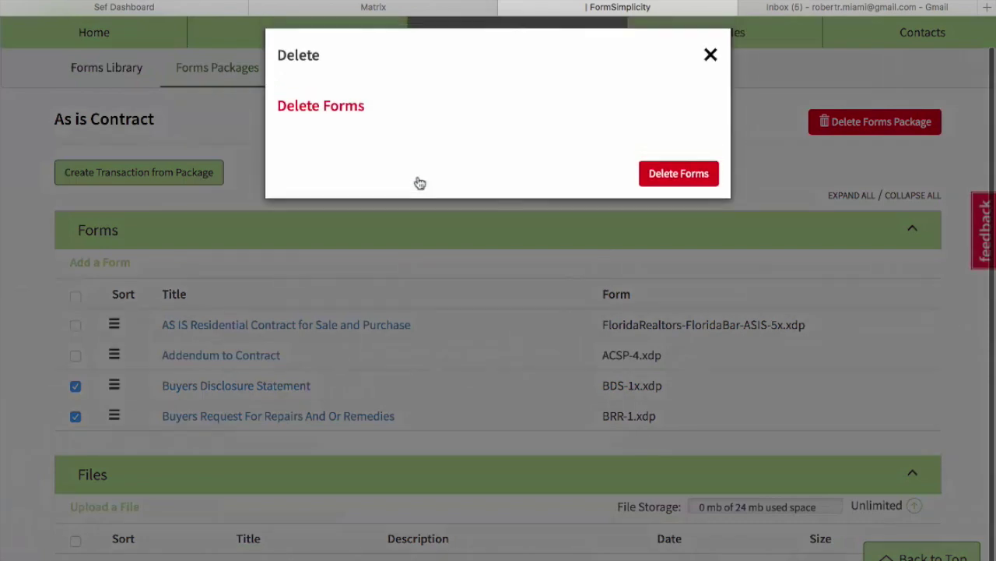
{"action": "left_click", "coordinate": [678, 185]}
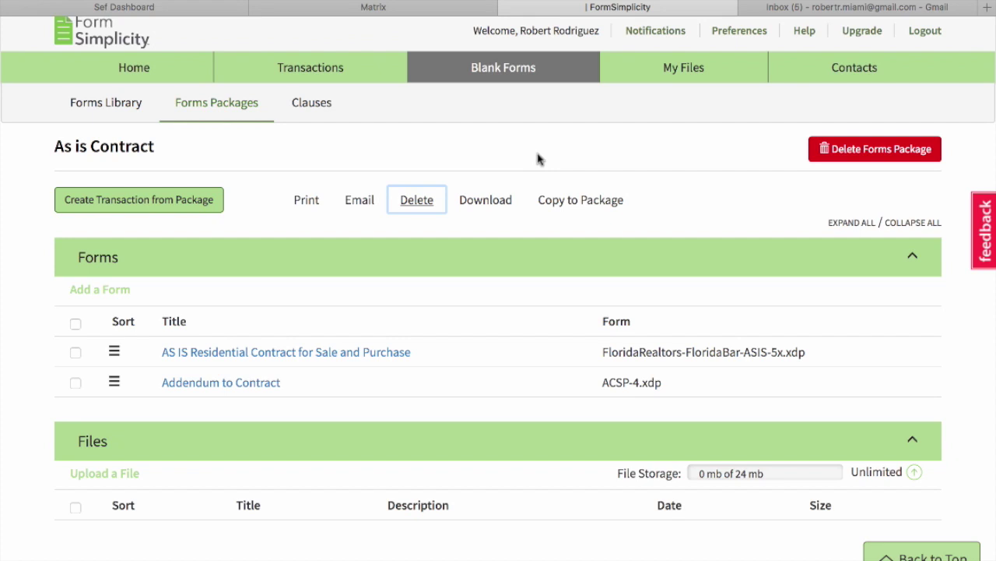
{"action": "scroll", "coordinate": [381, 148], "scroll_direction": "up", "scroll_amount": 1}
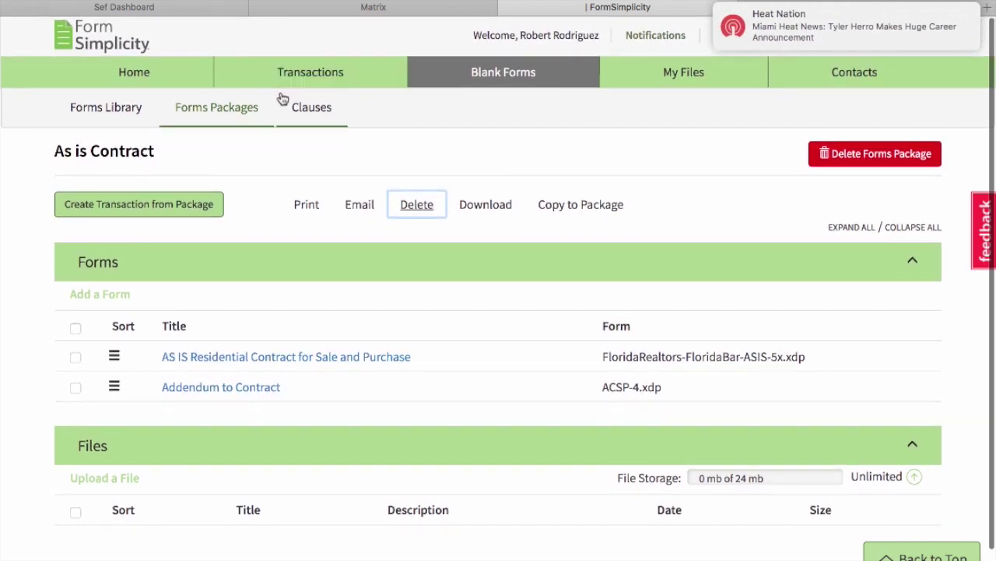
{"action": "left_click", "coordinate": [313, 106]}
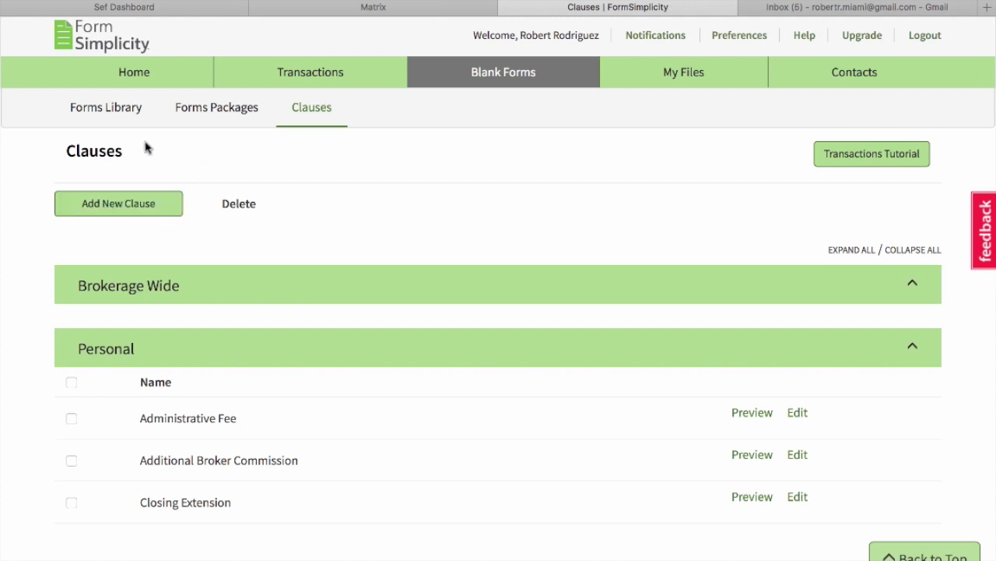
Open and cancel a new clause form, then delete the Closing Extension personal clause.
{"action": "left_click", "coordinate": [121, 206]}
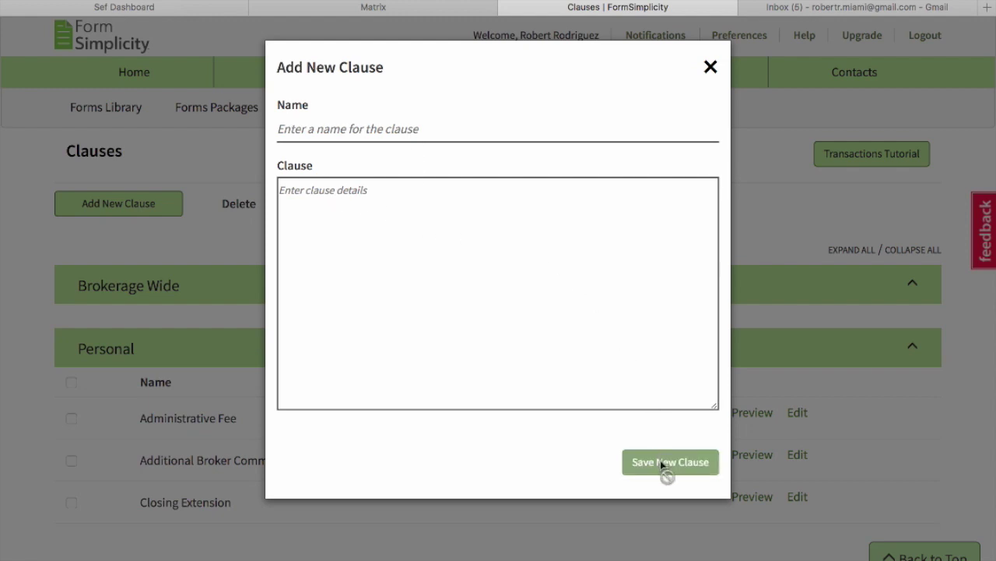
{"action": "left_click", "coordinate": [709, 69]}
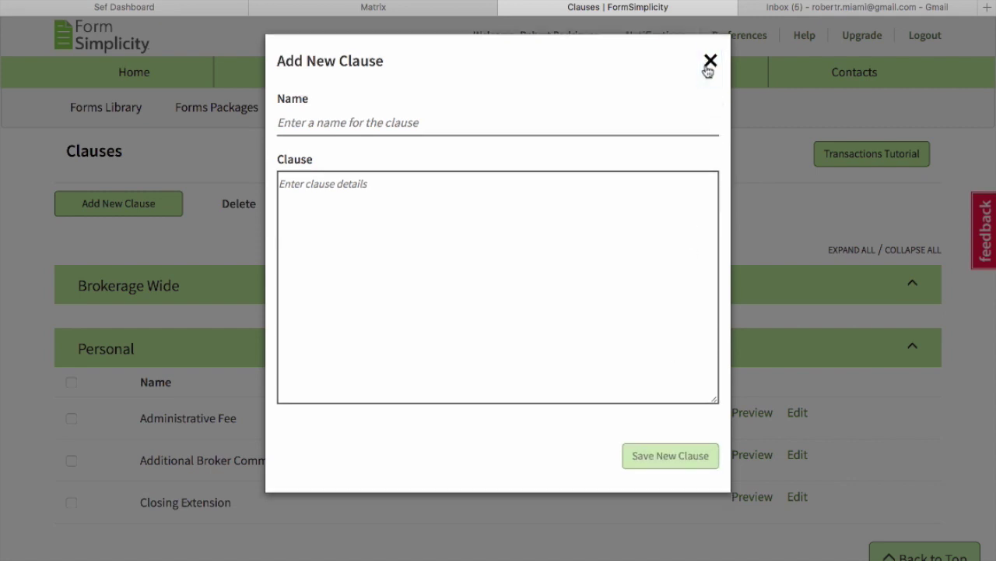
{"action": "scroll", "coordinate": [423, 449], "scroll_direction": "down", "scroll_amount": 1}
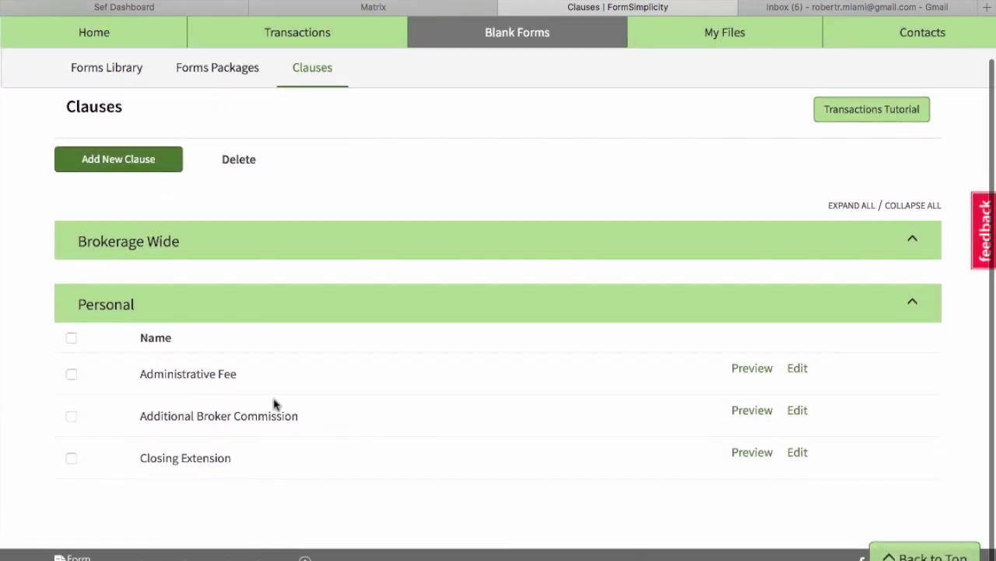
{"action": "left_click", "coordinate": [70, 459]}
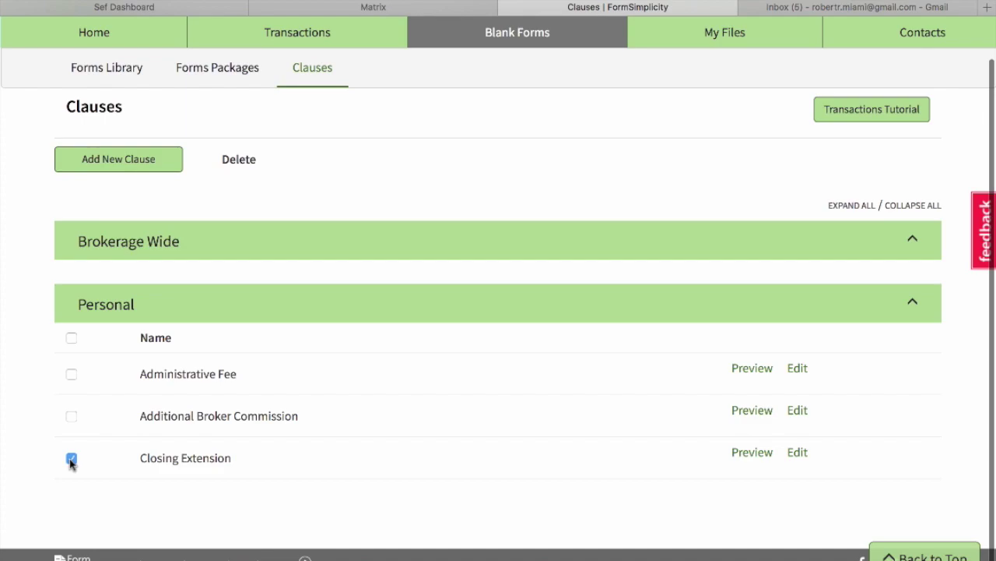
{"action": "left_click", "coordinate": [248, 158]}
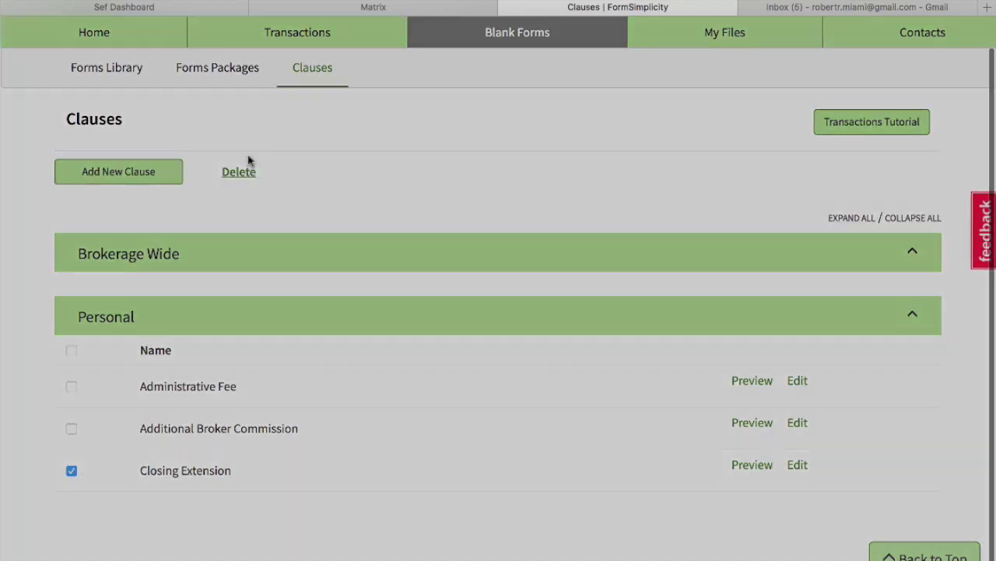
{"action": "left_click", "coordinate": [668, 201]}
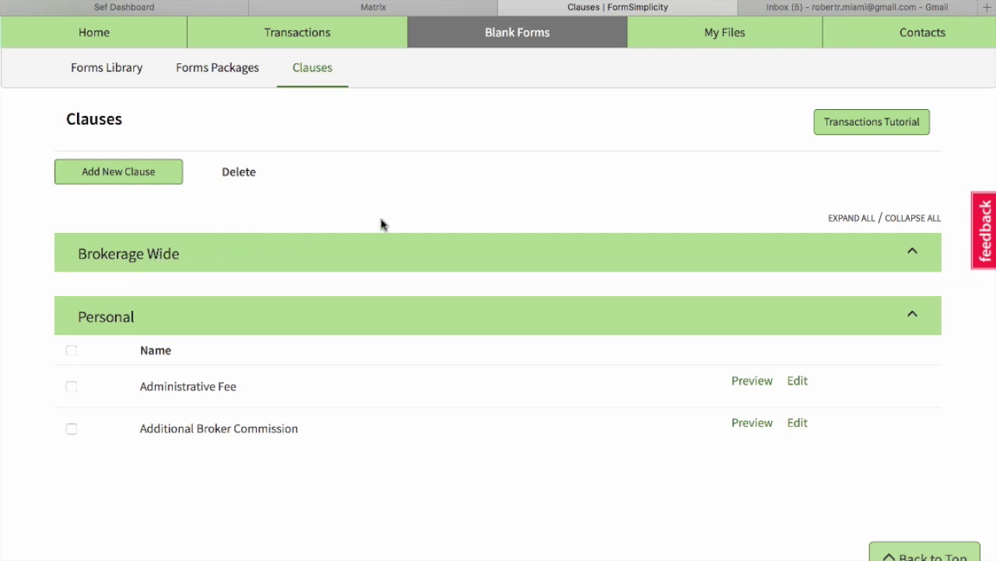
{"action": "scroll", "coordinate": [381, 225], "scroll_direction": "up", "scroll_amount": 3}
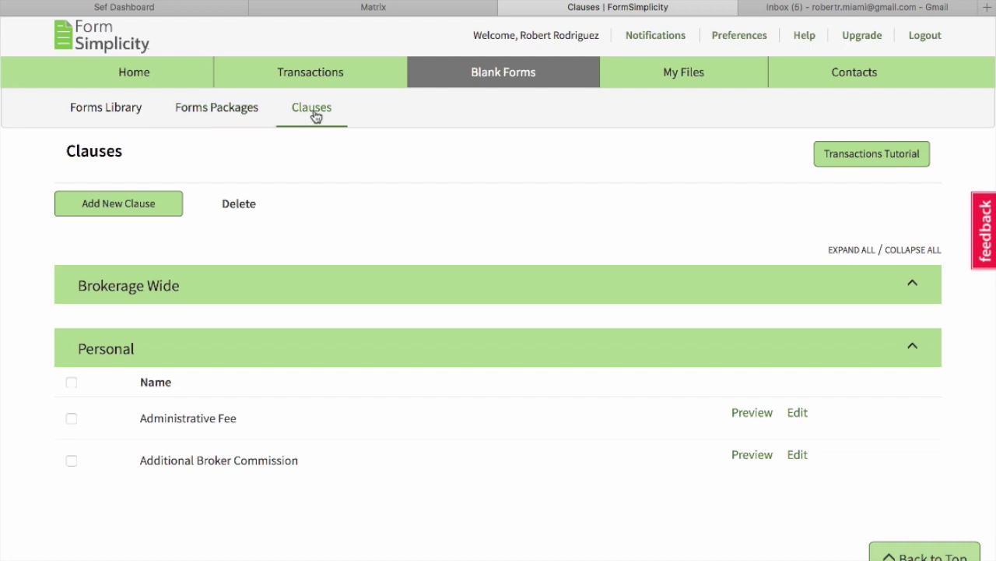
Go through My Files to the Transactions tab to list all 57 transaction cards.
{"action": "left_click", "coordinate": [675, 71]}
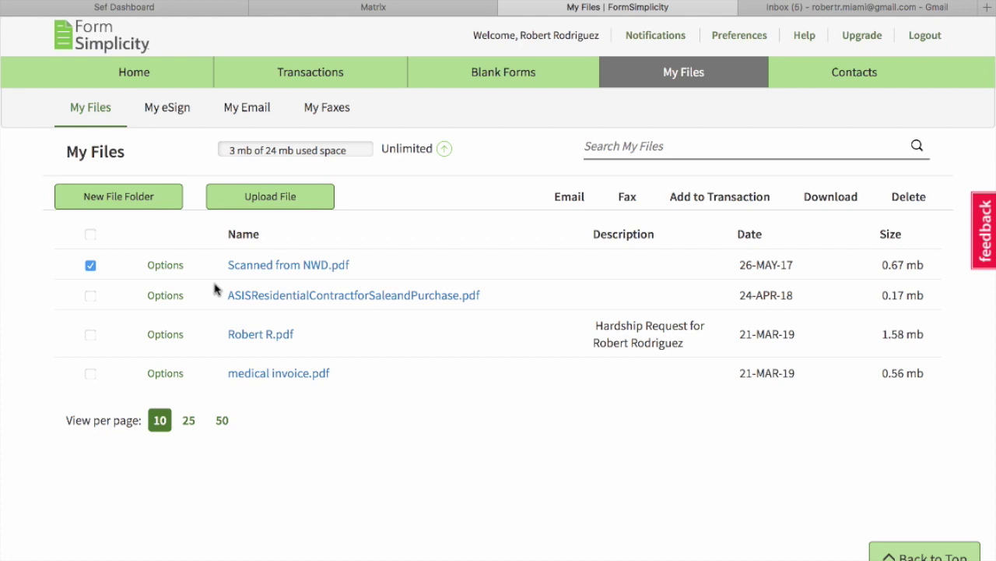
{"action": "left_click", "coordinate": [303, 70]}
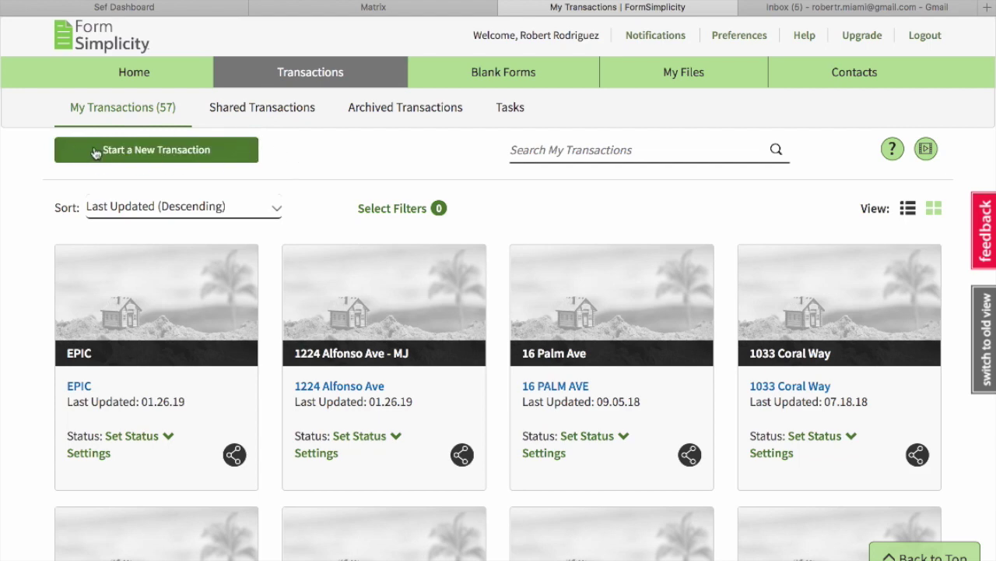
{"action": "left_click", "coordinate": [122, 160]}
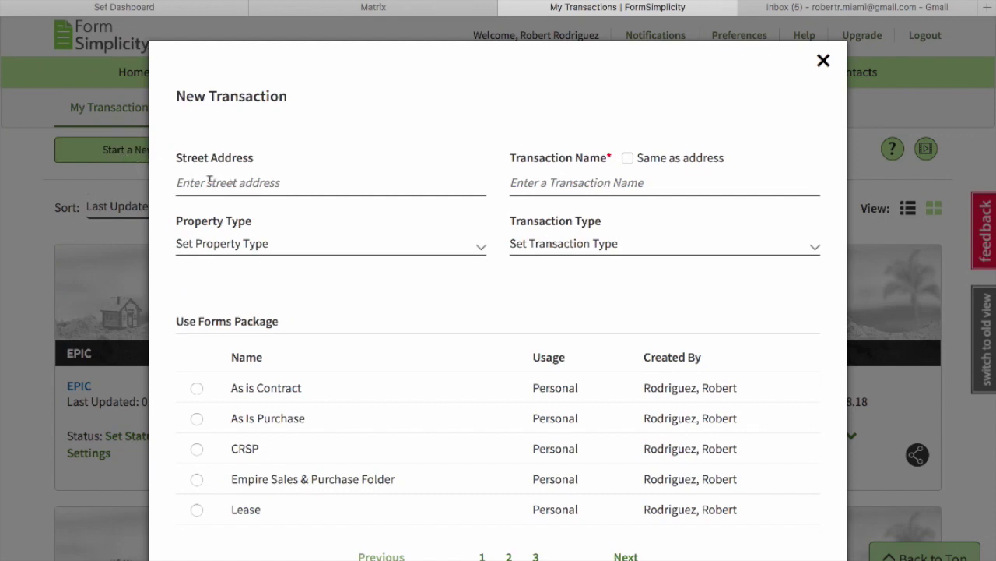
{"action": "left_click", "coordinate": [261, 176]}
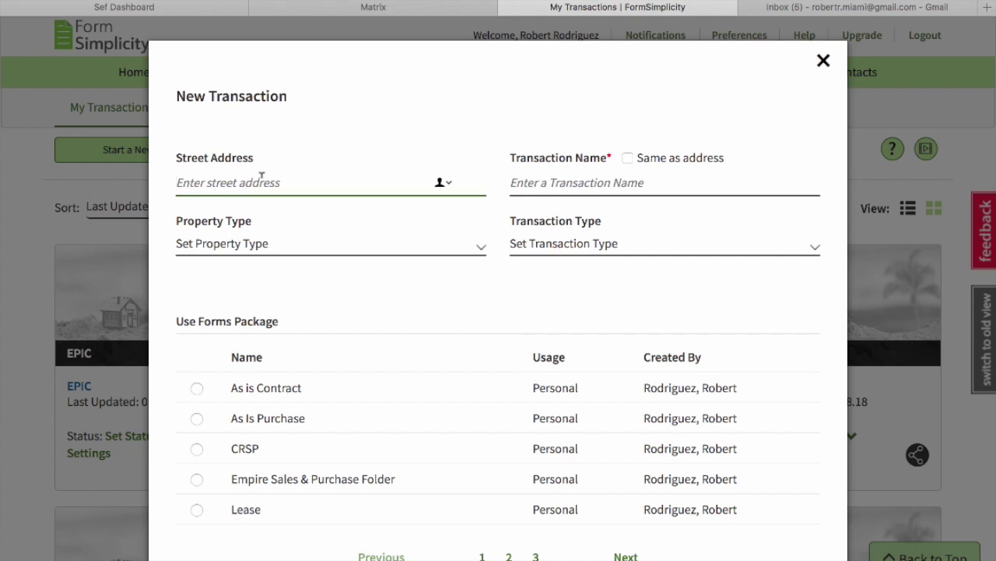
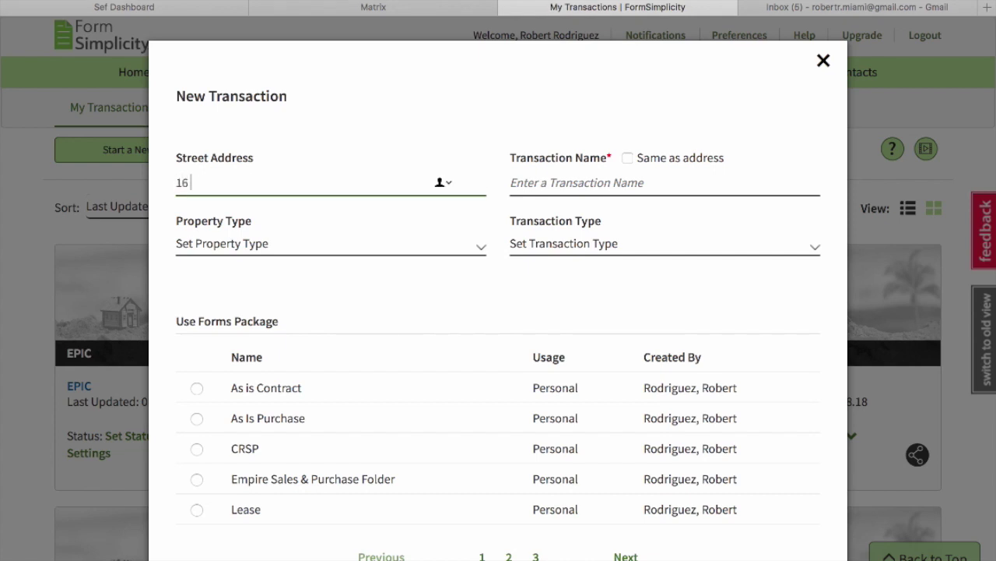
{"action": "left_click", "coordinate": [579, 179]}
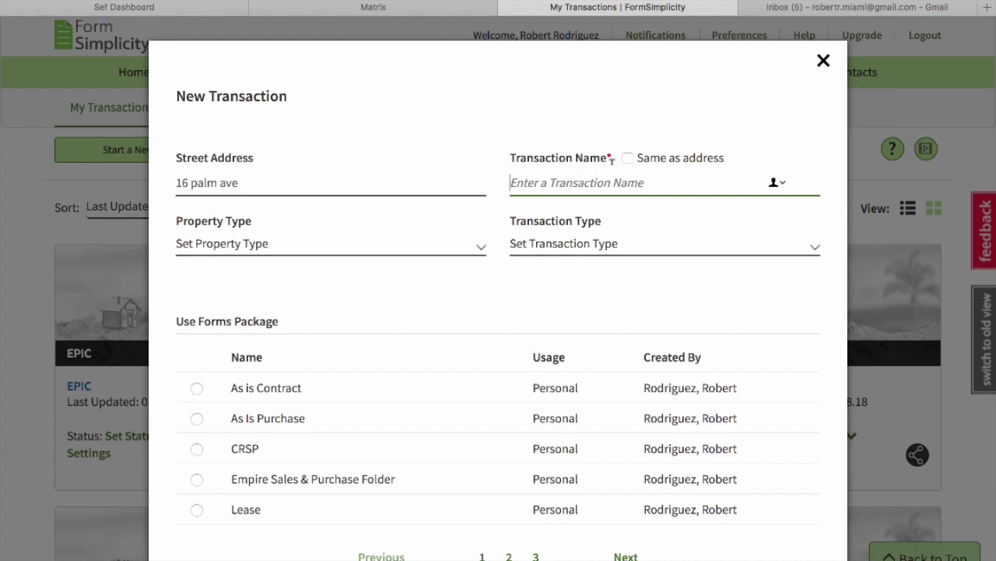
{"action": "left_click", "coordinate": [628, 158]}
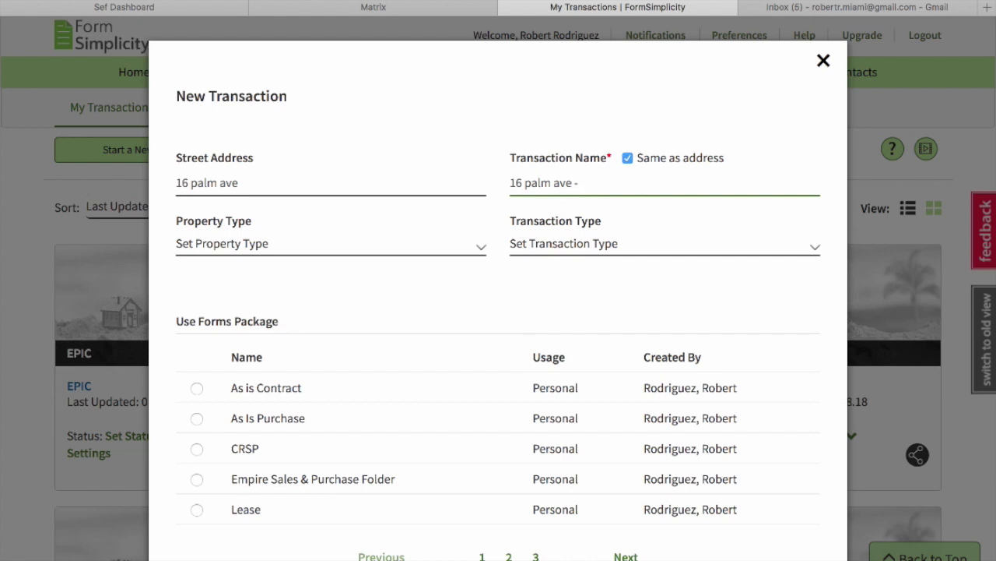
{"action": "type", "text": "- Michael Jordan"}
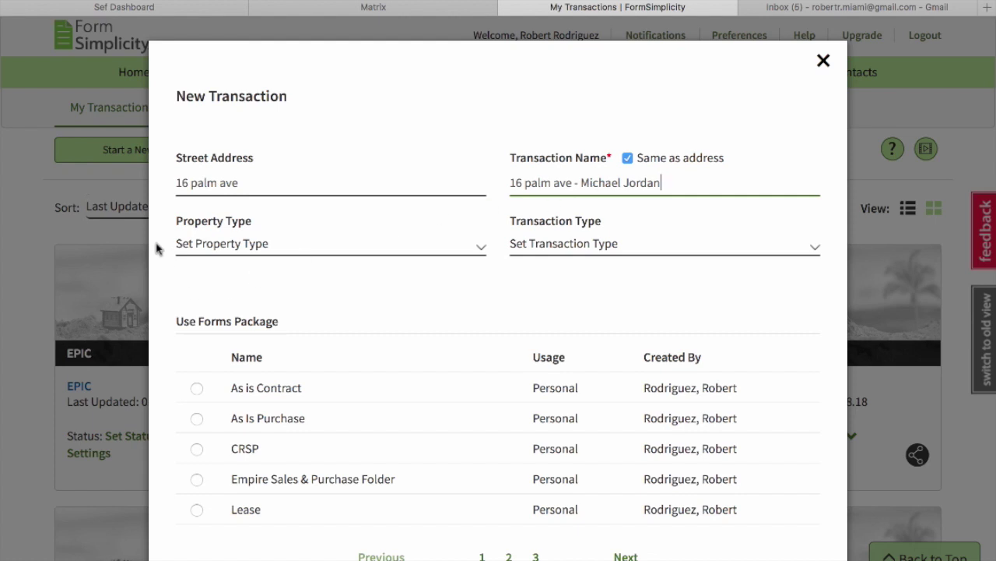
Make it a Residential Purchase on the As is Contract package and create the transaction.
{"action": "left_click", "coordinate": [301, 248]}
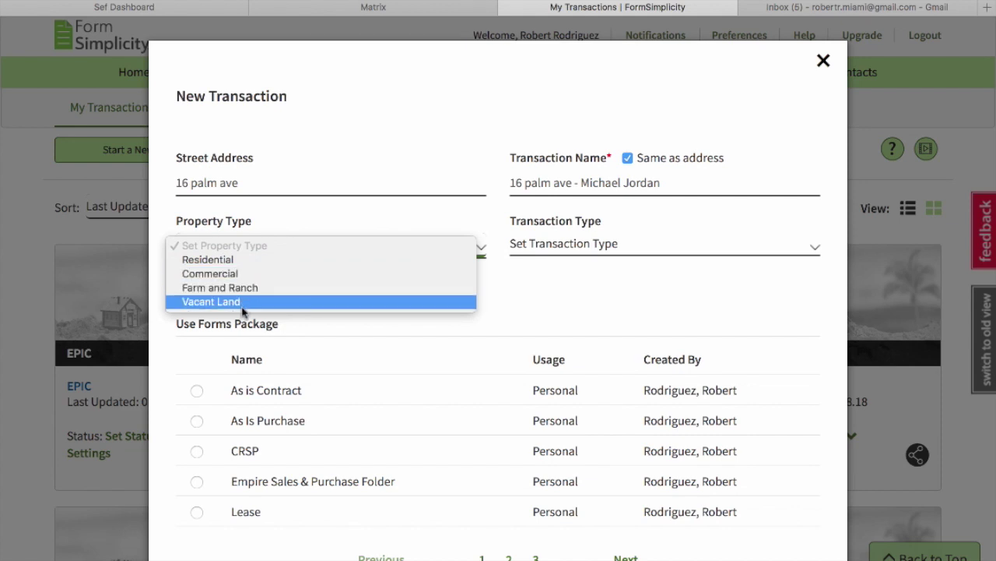
{"action": "left_click", "coordinate": [242, 266]}
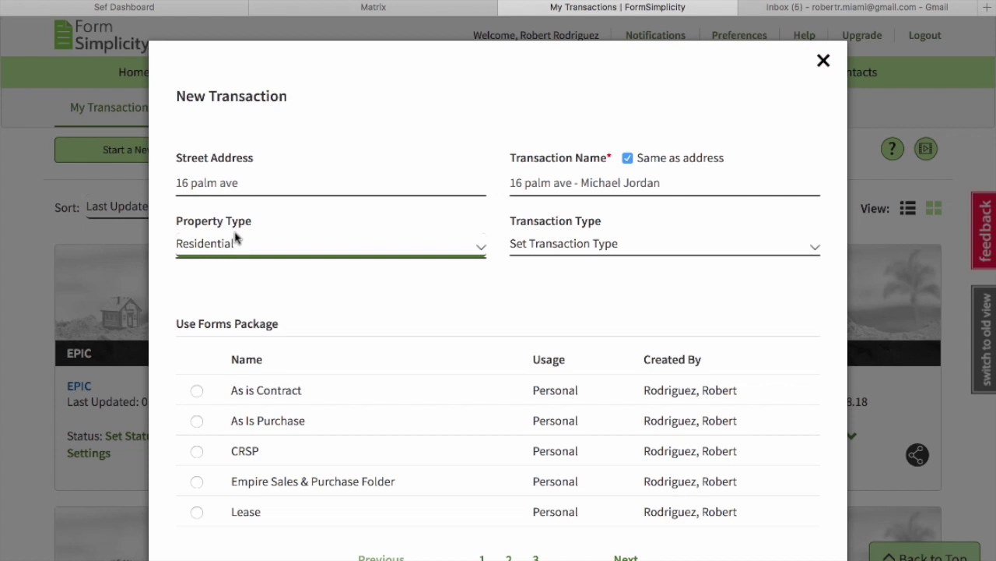
{"action": "left_click", "coordinate": [559, 244]}
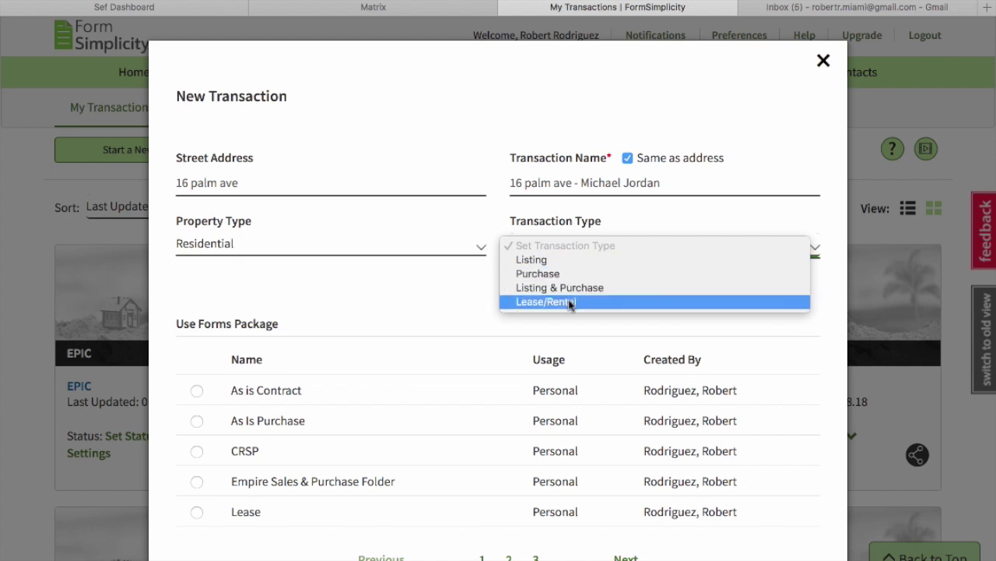
{"action": "left_click", "coordinate": [549, 277]}
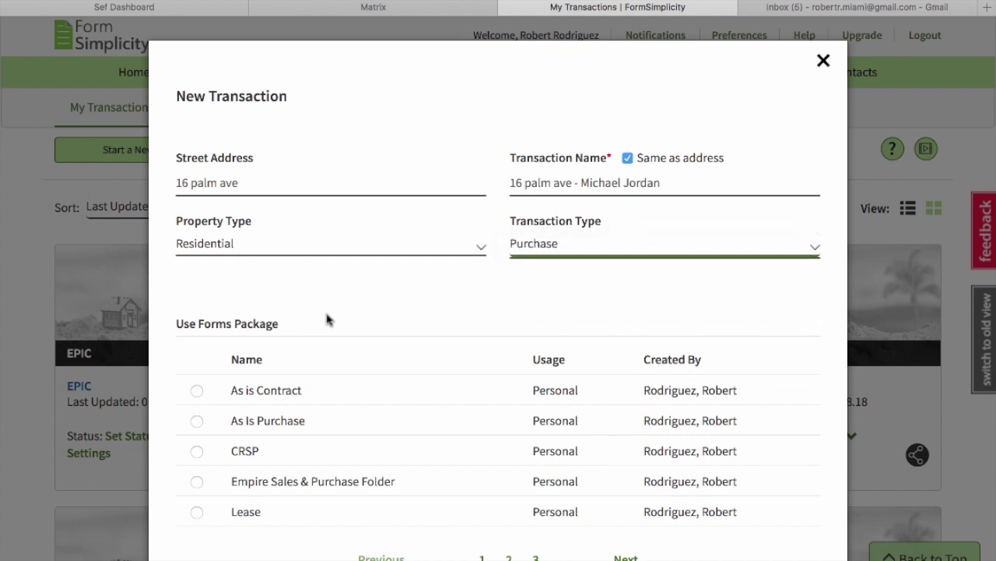
{"action": "scroll", "coordinate": [327, 319], "scroll_direction": "down", "scroll_amount": 2}
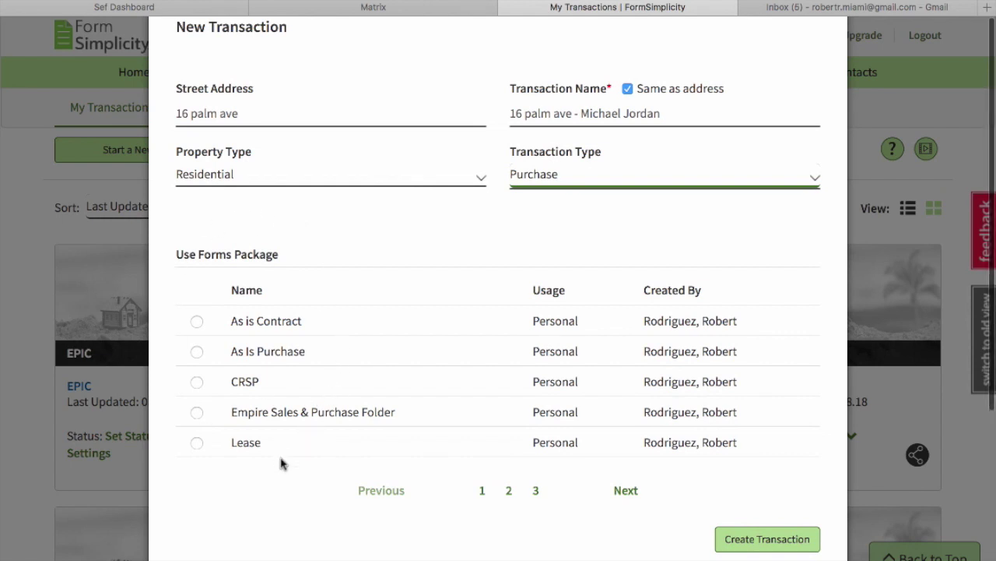
{"action": "left_click", "coordinate": [197, 322]}
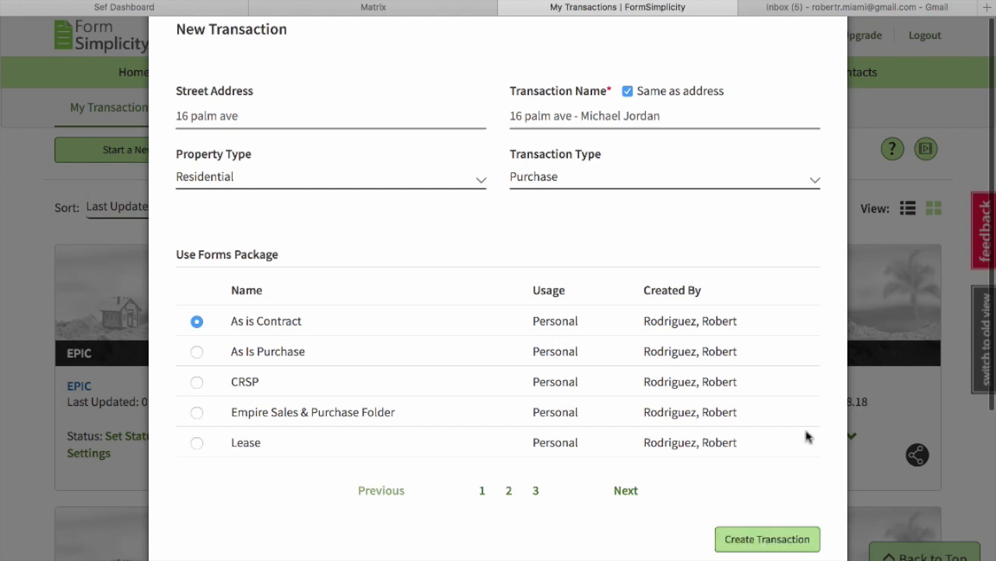
{"action": "left_click", "coordinate": [753, 545]}
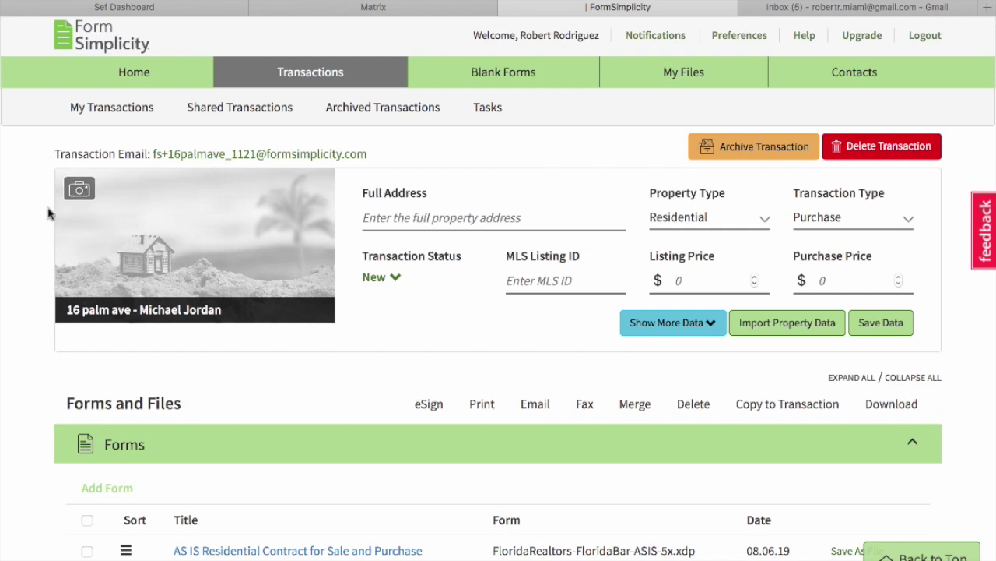
Try a 2272x1136 image as the property photo and dismiss the invalid image warning.
{"action": "left_click", "coordinate": [123, 192]}
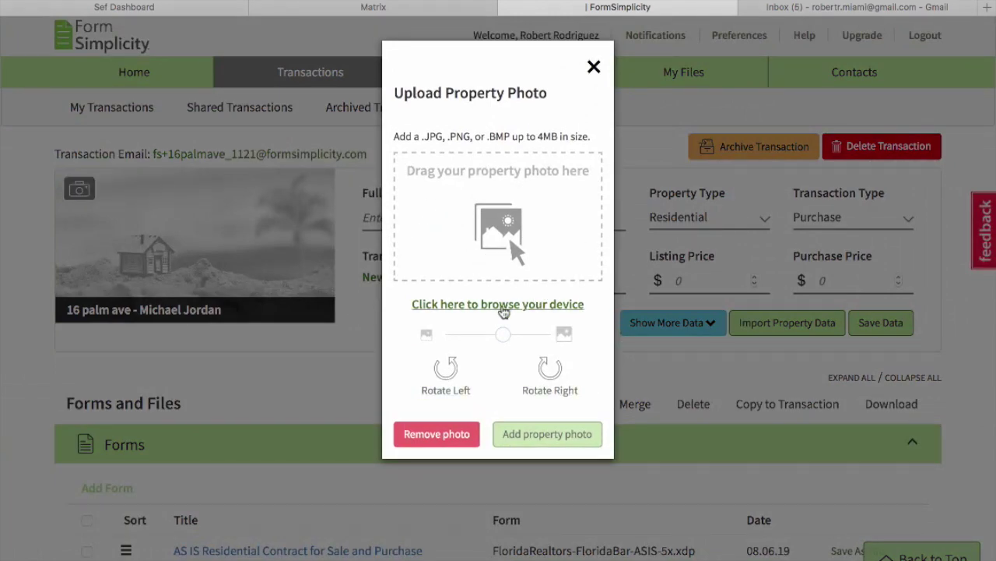
{"action": "left_click", "coordinate": [505, 304]}
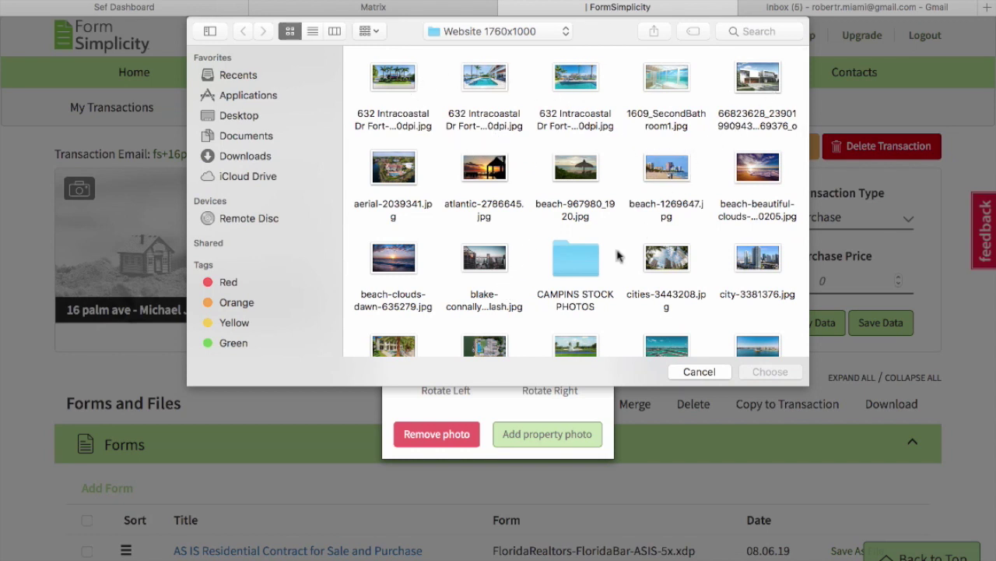
{"action": "scroll", "coordinate": [634, 242], "scroll_direction": "down", "scroll_amount": 2}
{"action": "left_click", "coordinate": [400, 265]}
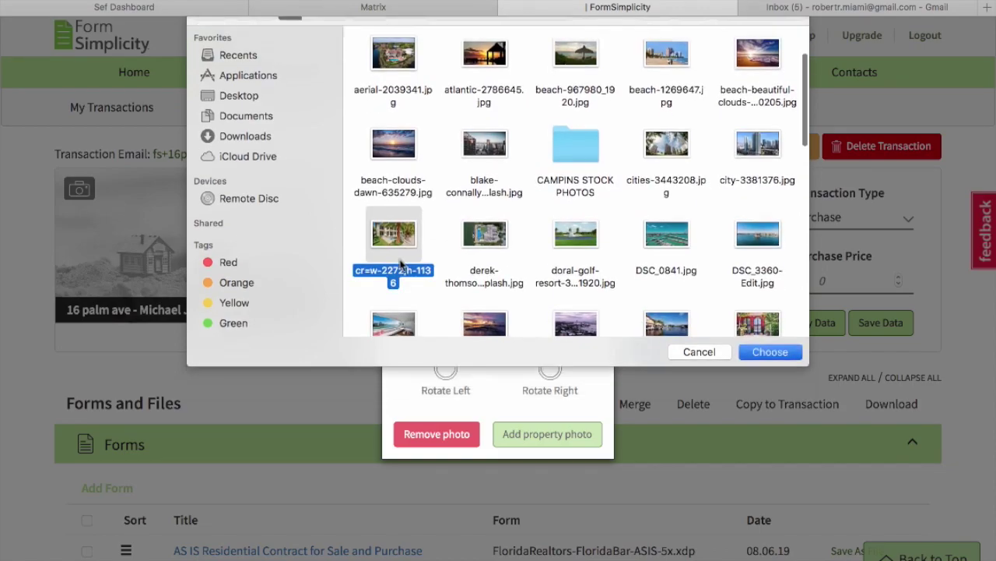
{"action": "double_click", "coordinate": [401, 264]}
{"action": "left_click", "coordinate": [638, 306]}
Upload the florida-home house photo as the property photo and close the saved alert.
{"action": "left_click", "coordinate": [472, 305]}
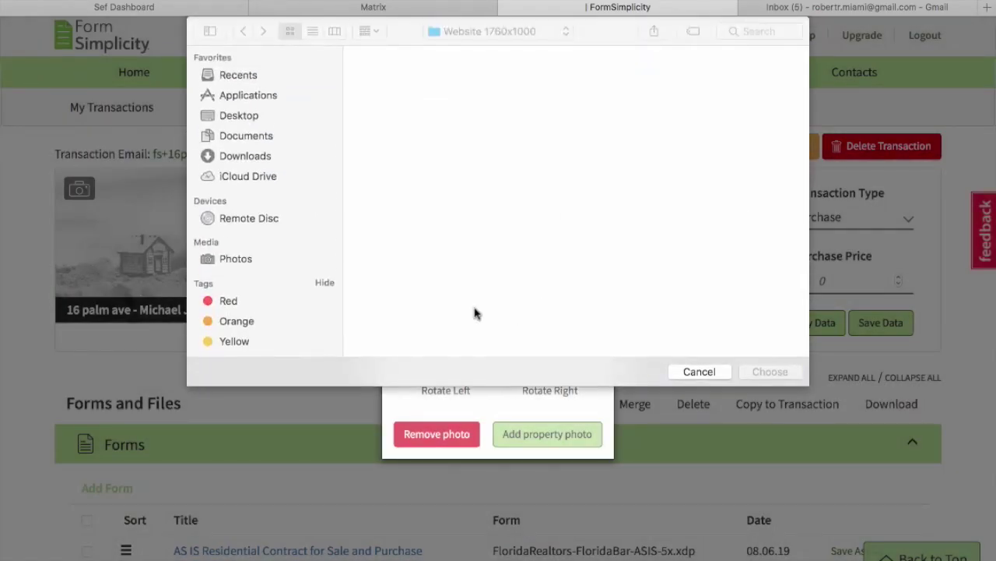
{"action": "scroll", "coordinate": [576, 233], "scroll_direction": "down", "scroll_amount": 3}
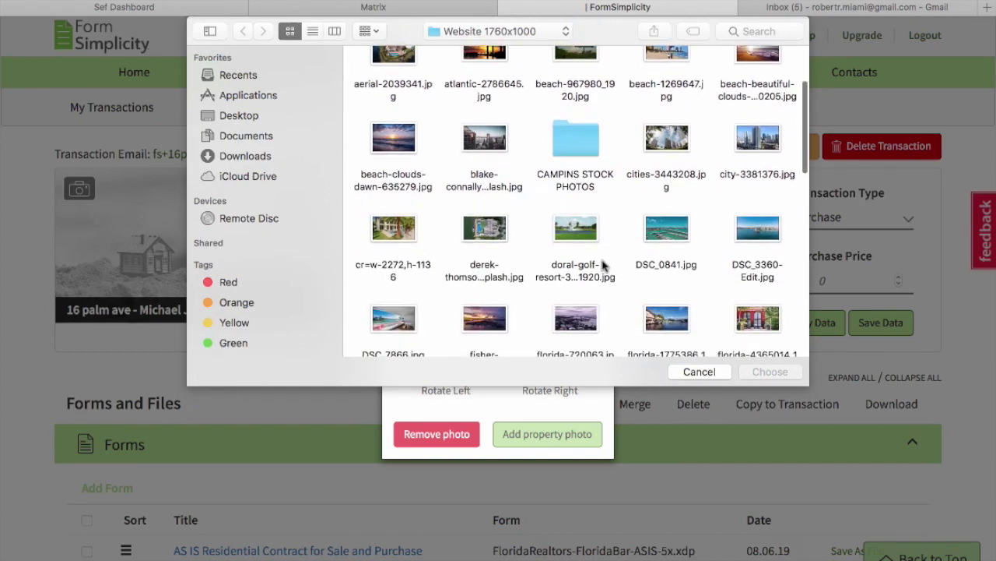
{"action": "scroll", "coordinate": [603, 265], "scroll_direction": "down", "scroll_amount": 5}
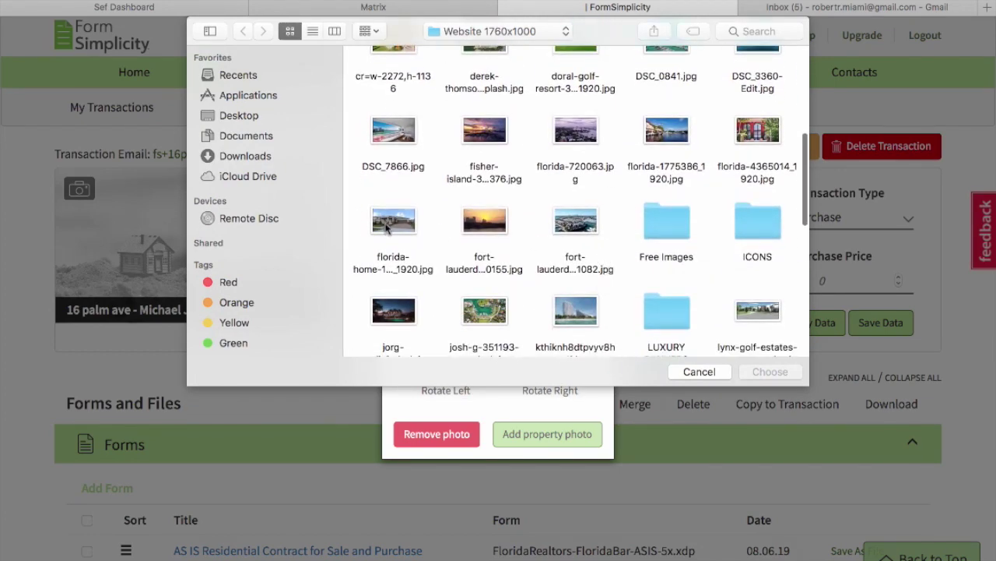
{"action": "double_click", "coordinate": [387, 225]}
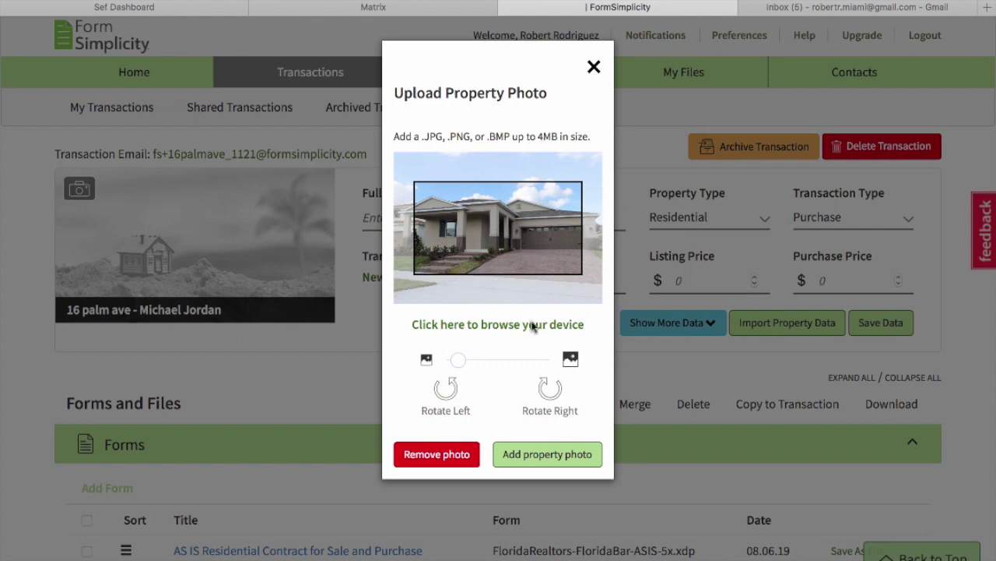
{"action": "left_click", "coordinate": [555, 458]}
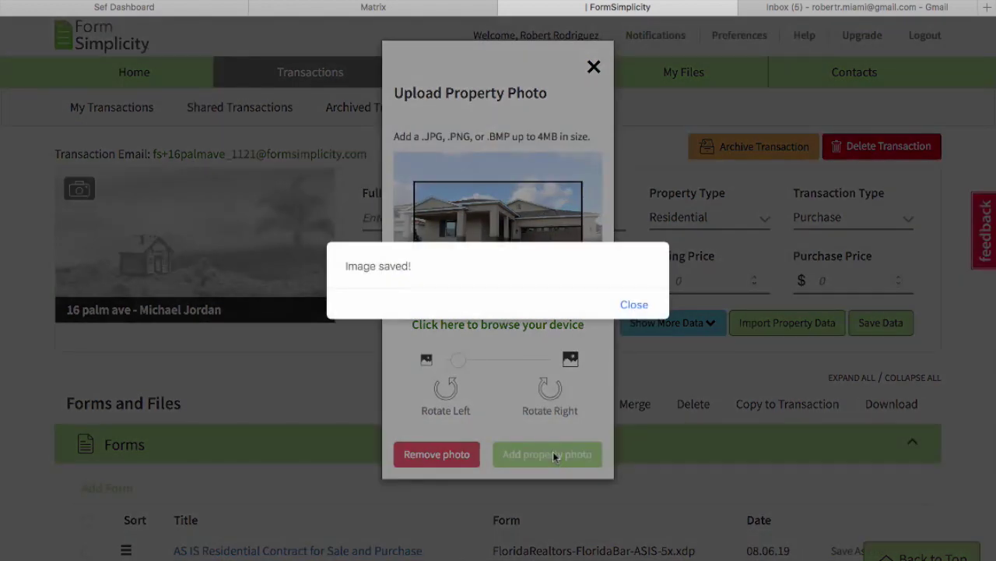
{"action": "left_click", "coordinate": [633, 304]}
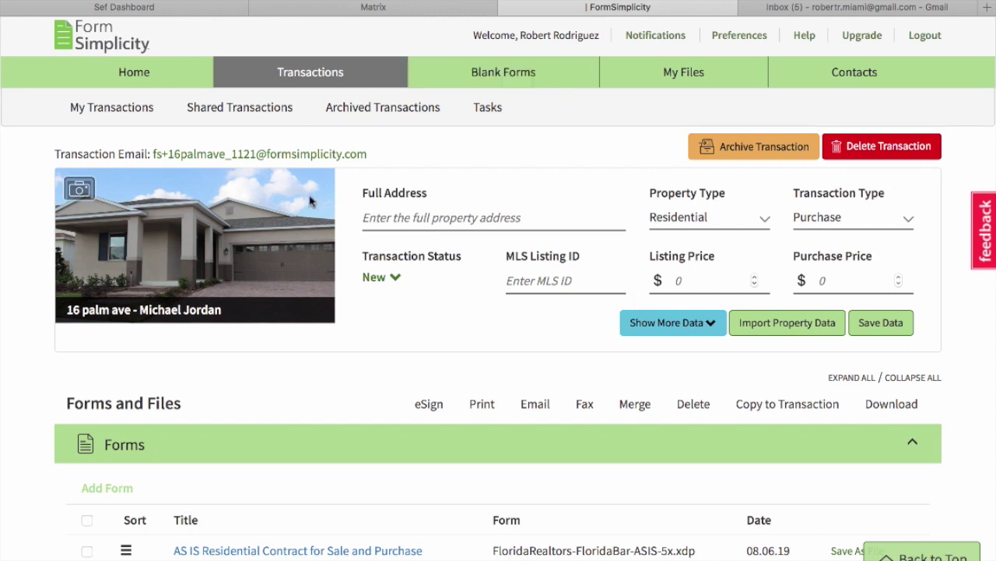
{"action": "left_click", "coordinate": [442, 220]}
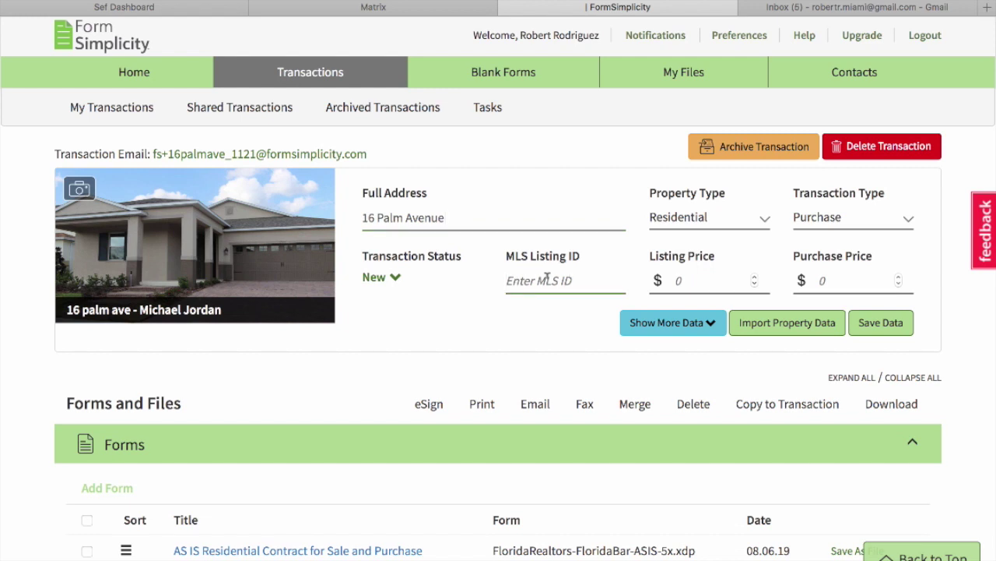
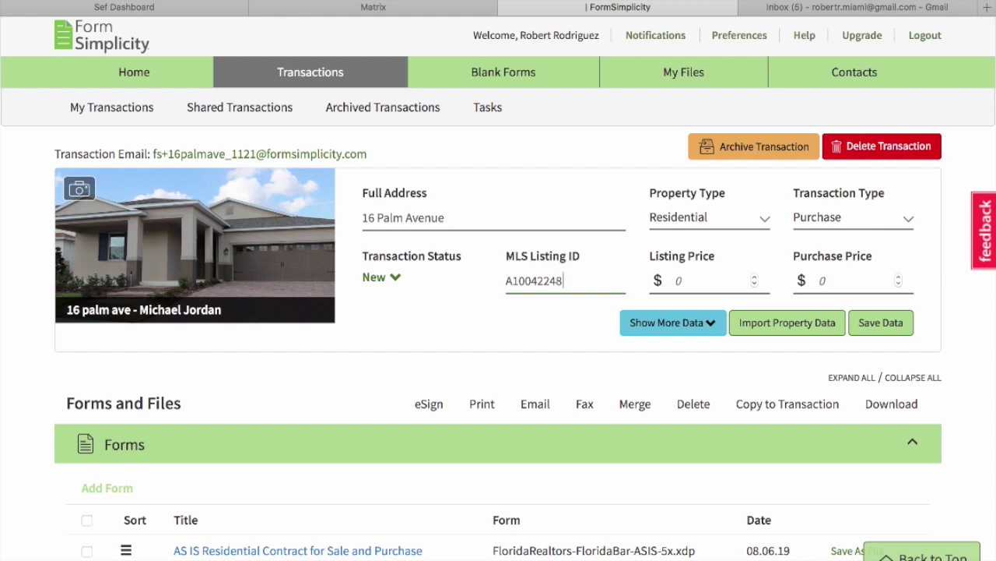
{"action": "left_click", "coordinate": [796, 327]}
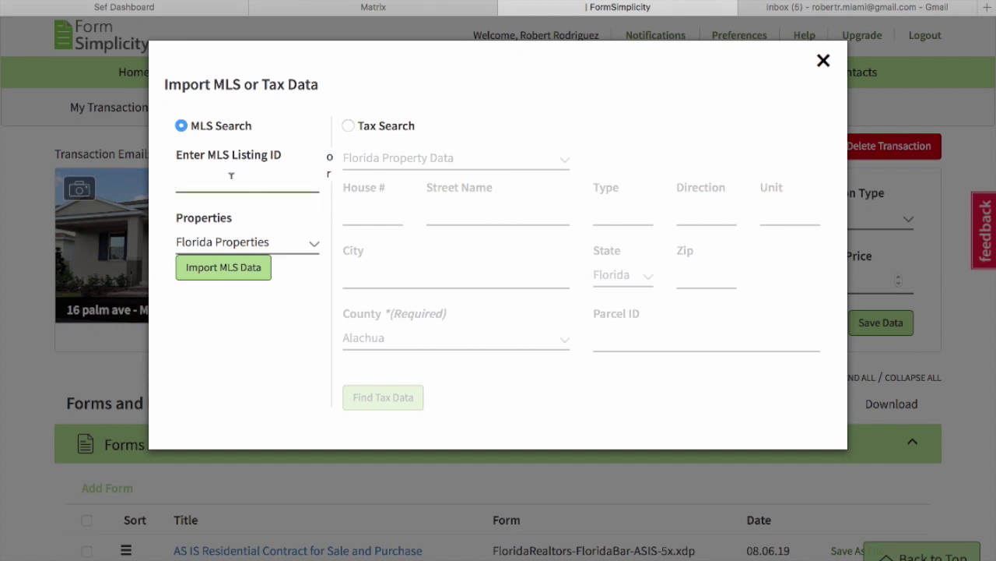
{"action": "type", "text": "A10042248"}
{"action": "left_click", "coordinate": [218, 267]}
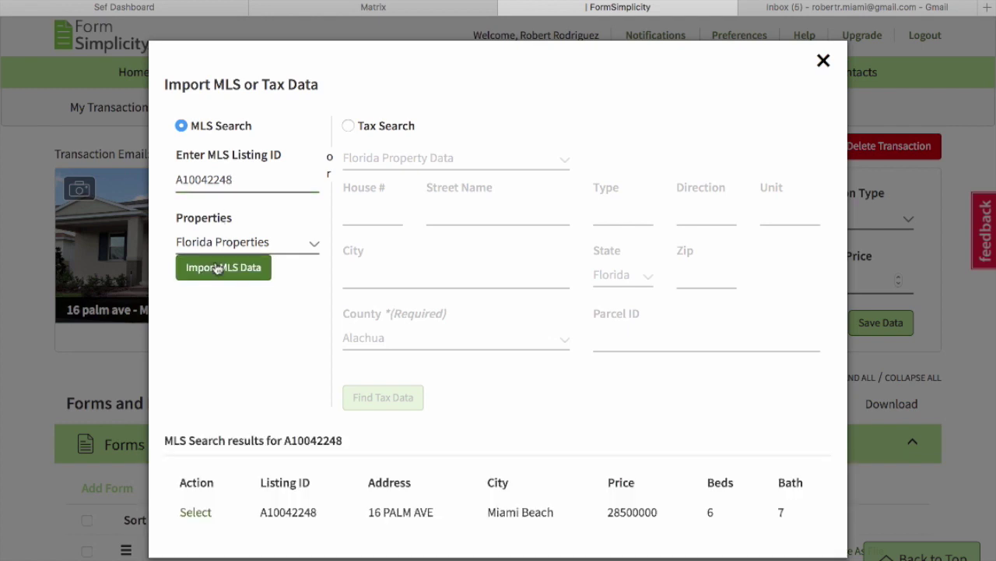
{"action": "scroll", "coordinate": [218, 269], "scroll_direction": "down", "scroll_amount": 3}
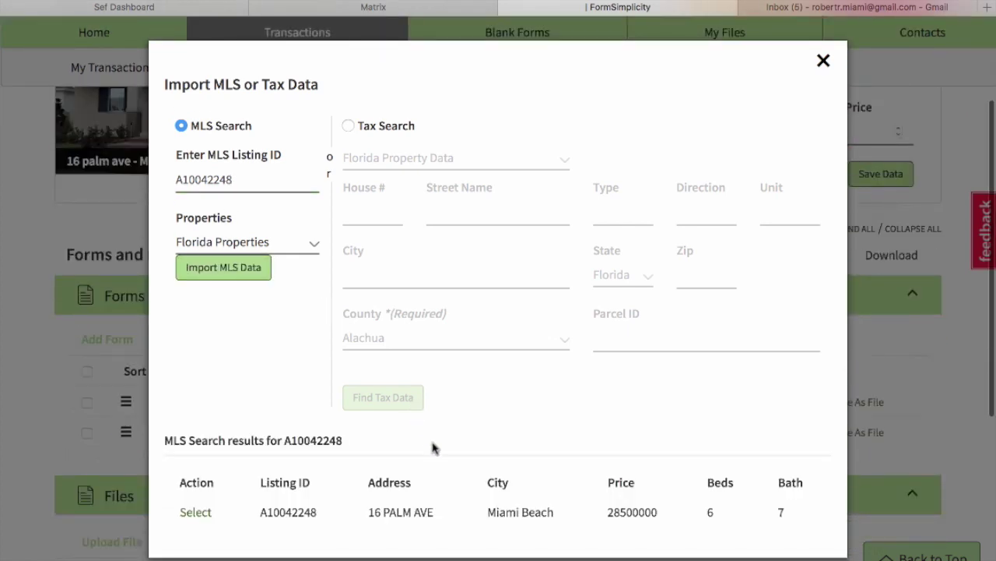
{"action": "left_click", "coordinate": [191, 513]}
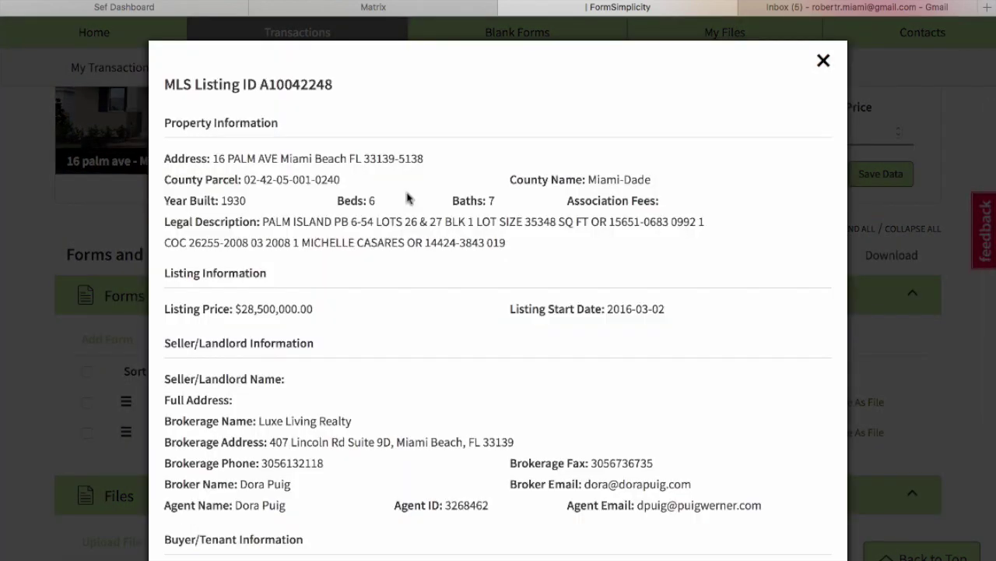
{"action": "scroll", "coordinate": [407, 198], "scroll_direction": "down", "scroll_amount": 5}
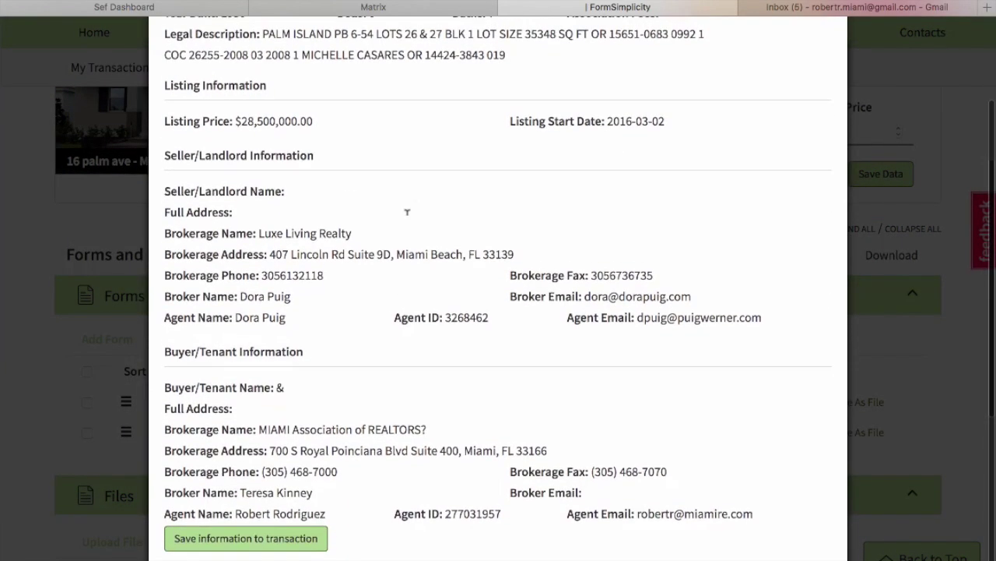
{"action": "left_click", "coordinate": [289, 539]}
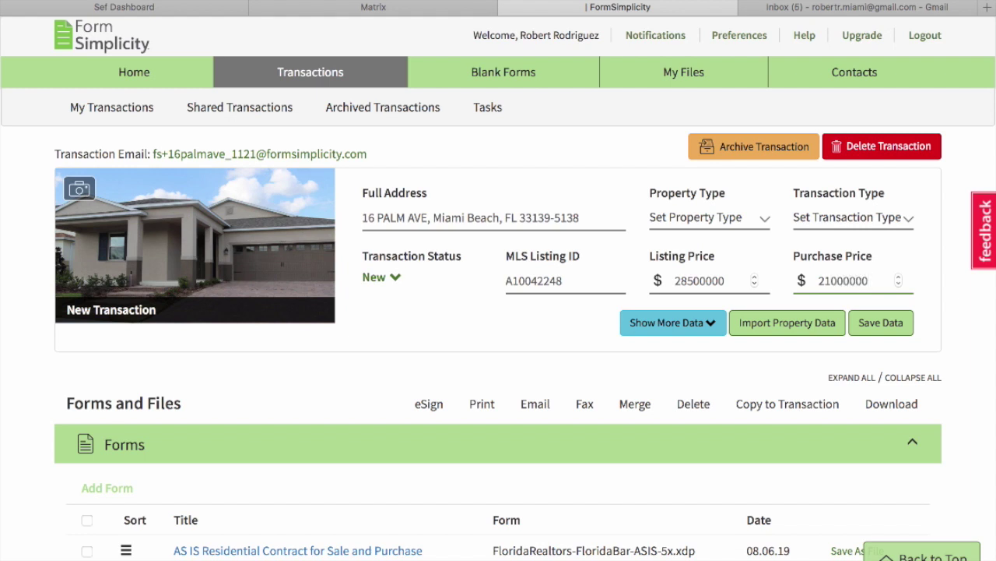
Choose Residential property type and Purchase transaction type, leaving the transaction status at New.
{"action": "left_click", "coordinate": [685, 219]}
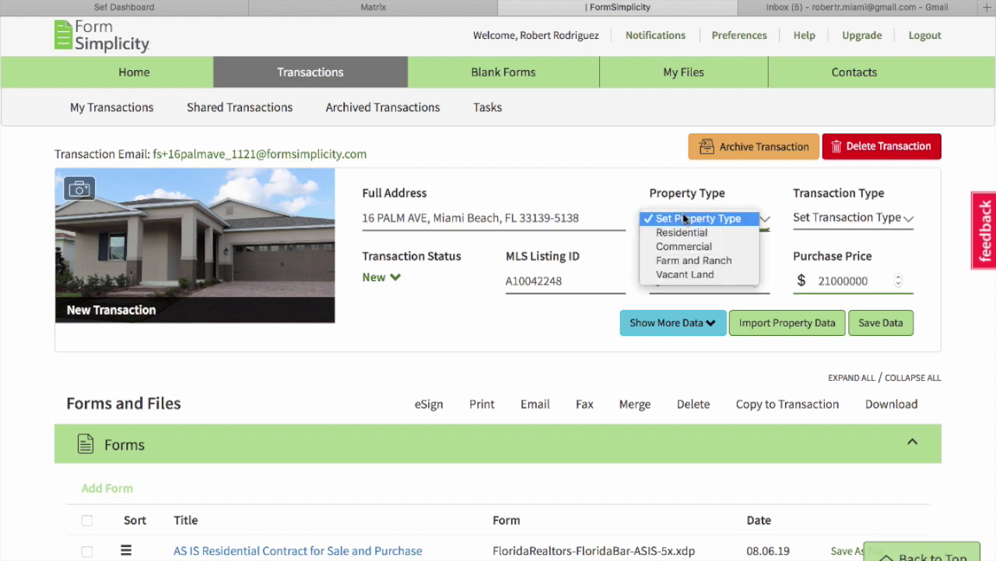
{"action": "left_click", "coordinate": [690, 232]}
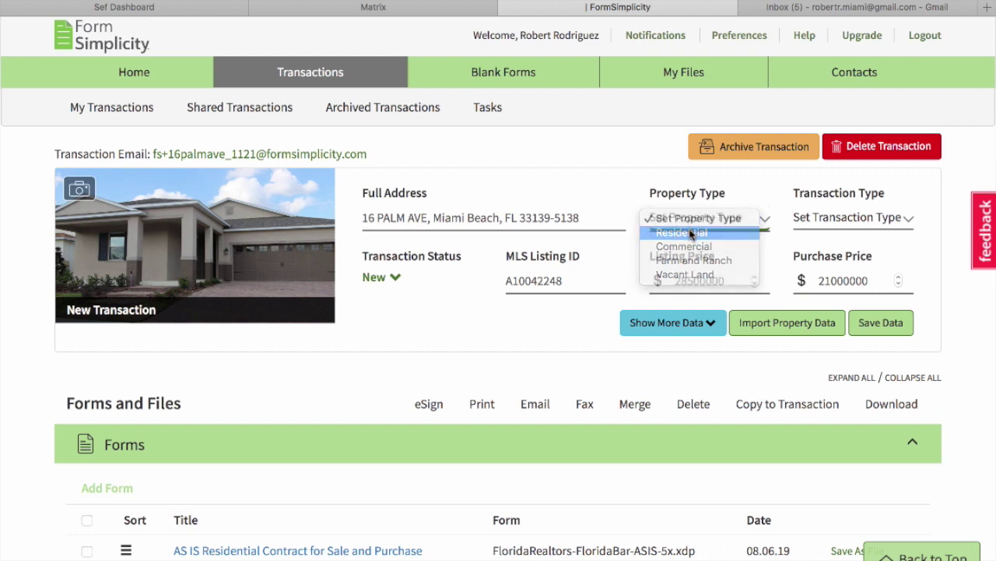
{"action": "left_click", "coordinate": [829, 217]}
{"action": "left_click", "coordinate": [831, 247]}
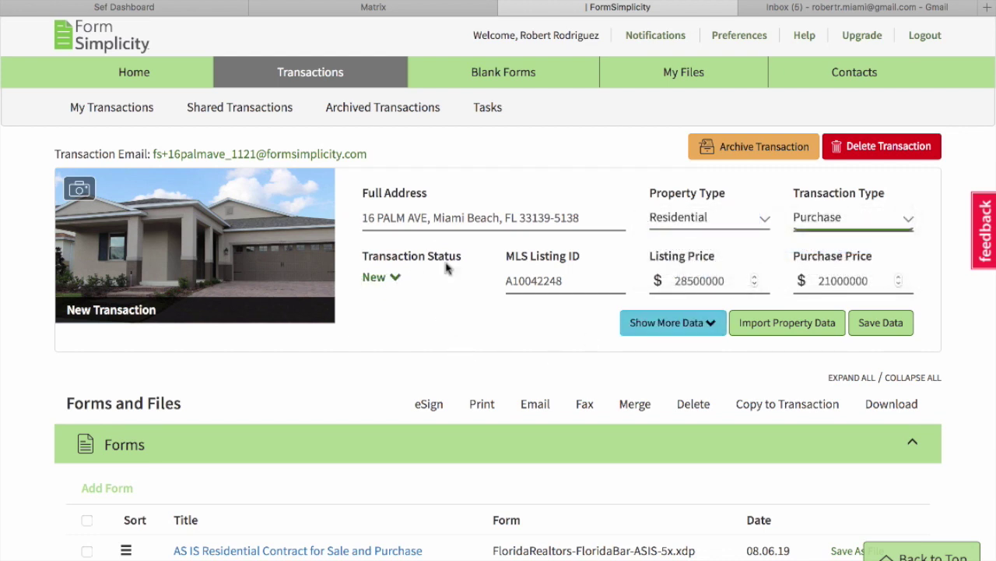
{"action": "left_click", "coordinate": [396, 283]}
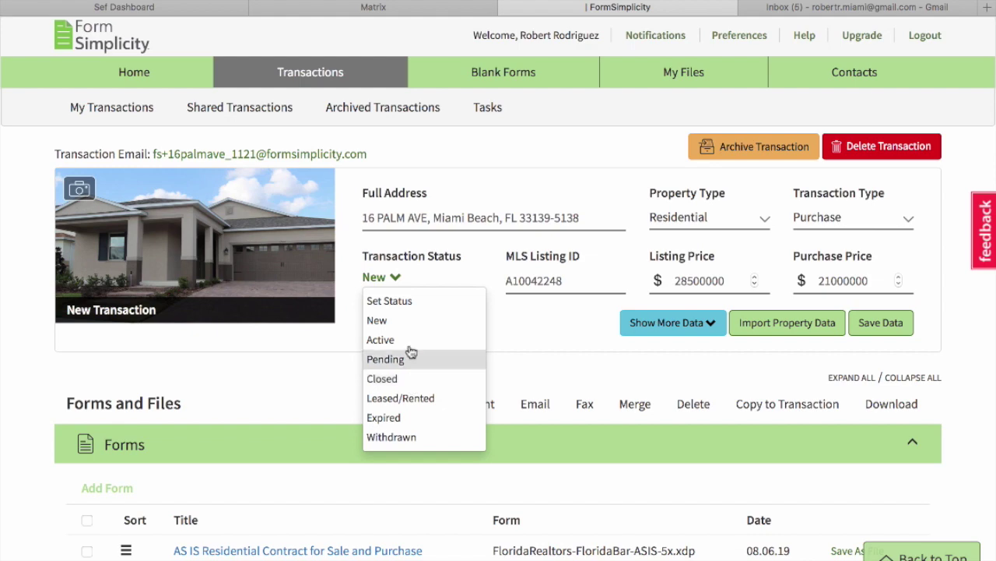
{"action": "left_click", "coordinate": [394, 322]}
{"action": "scroll", "coordinate": [278, 366], "scroll_direction": "down", "scroll_amount": 5}
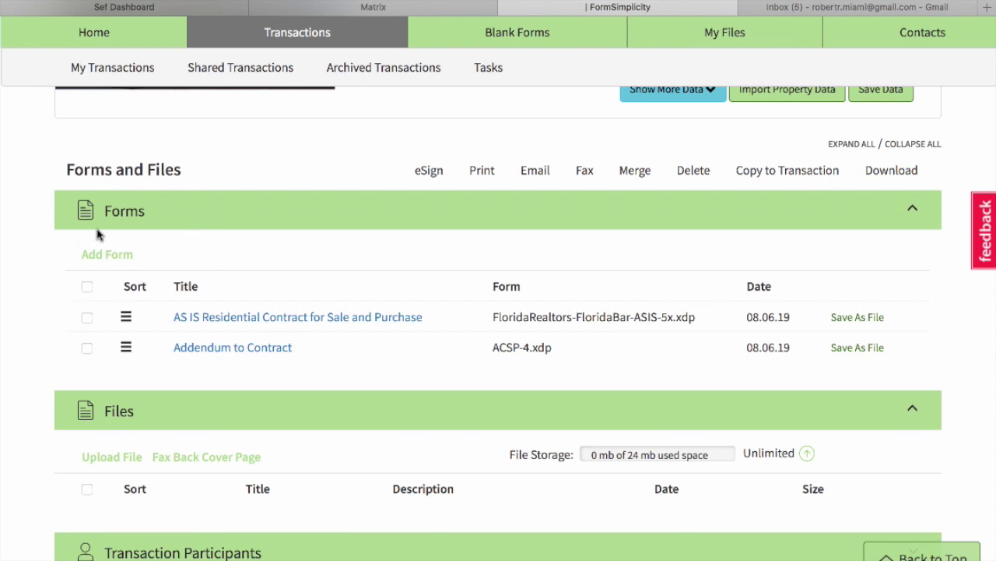
Look at the Add Form and Upload File options without using them, then open the AS IS Residential Contract.
{"action": "left_click", "coordinate": [121, 261]}
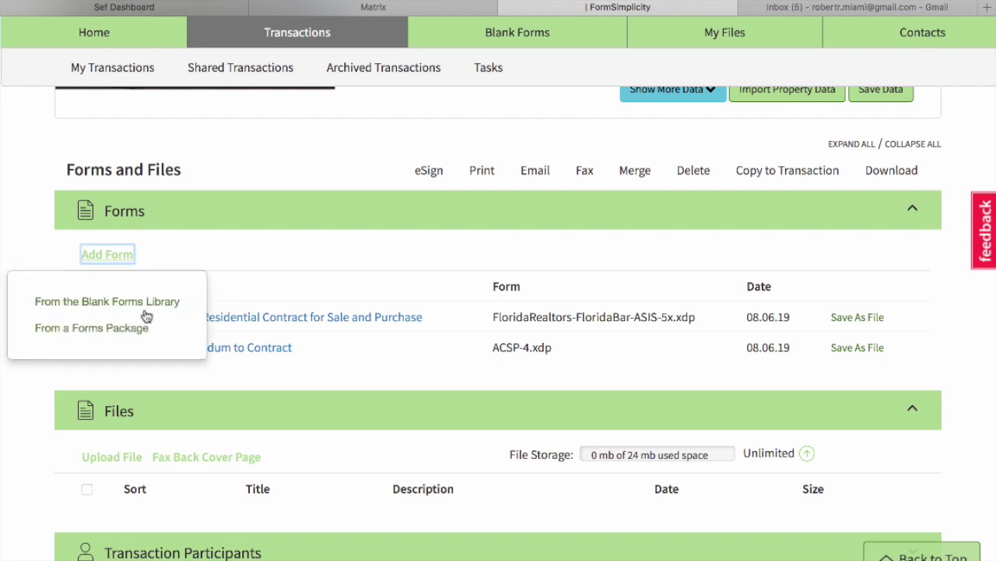
{"action": "left_click", "coordinate": [226, 251]}
{"action": "scroll", "coordinate": [227, 249], "scroll_direction": "down", "scroll_amount": 2}
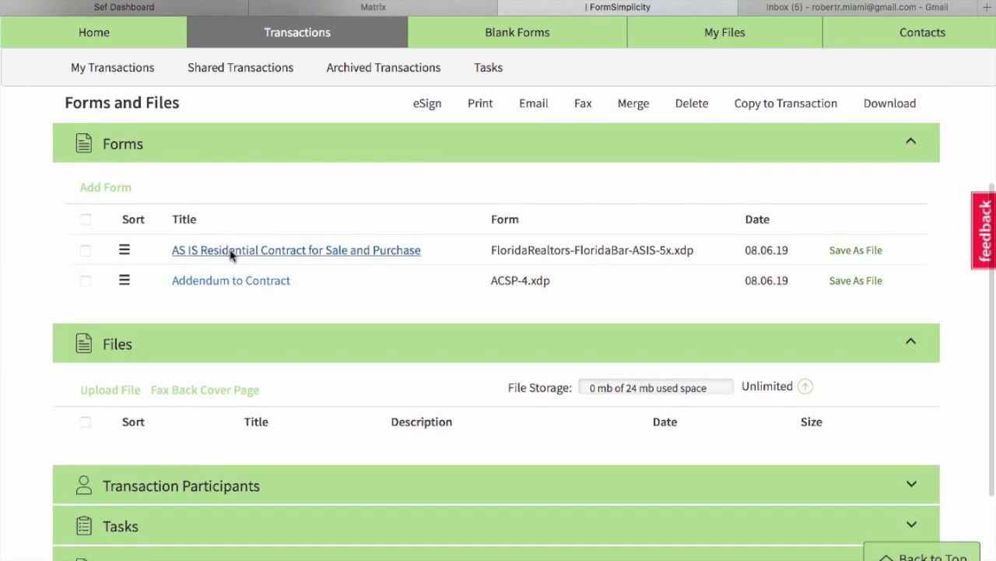
{"action": "scroll", "coordinate": [285, 376], "scroll_direction": "down", "scroll_amount": 1}
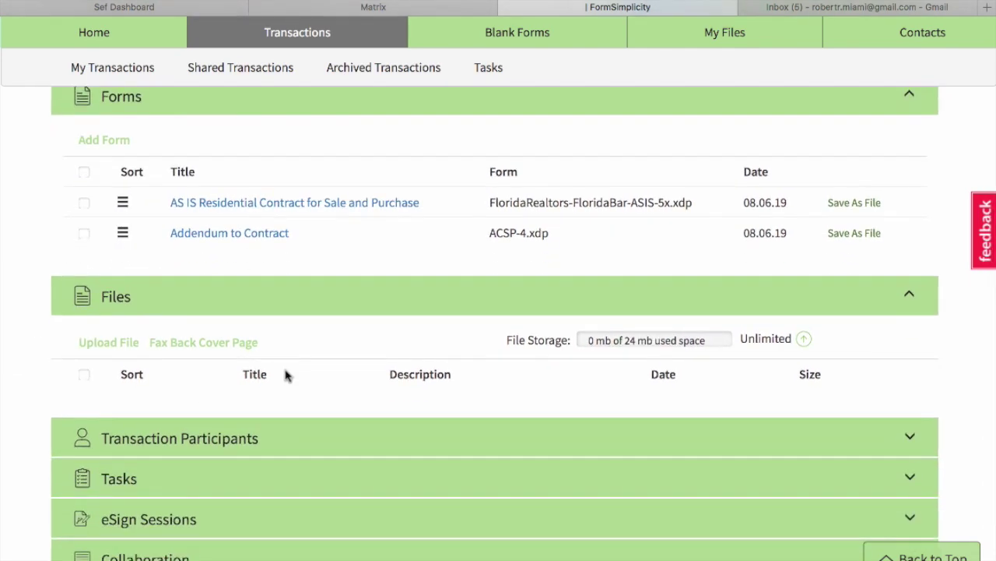
{"action": "left_click", "coordinate": [116, 344]}
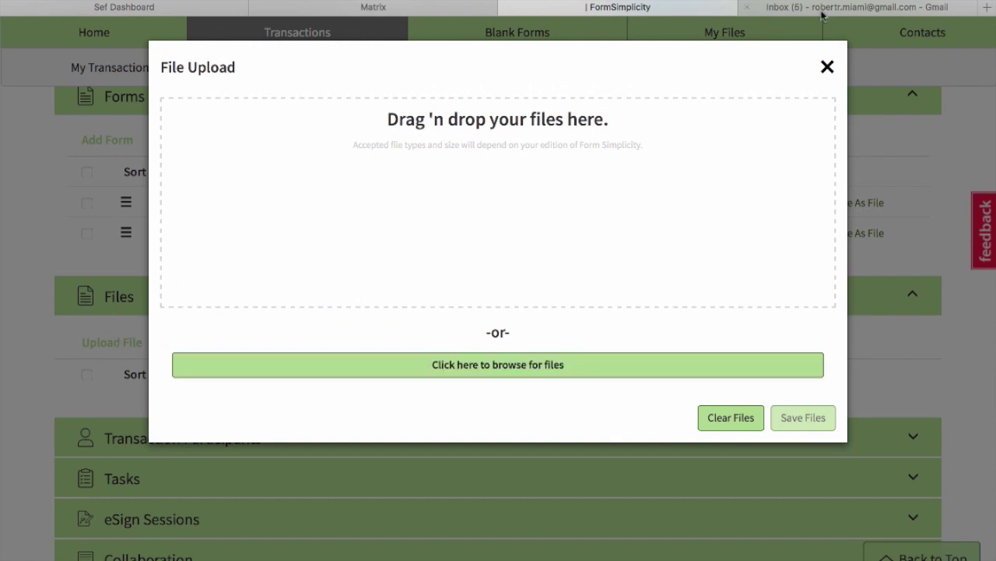
{"action": "left_click", "coordinate": [827, 67]}
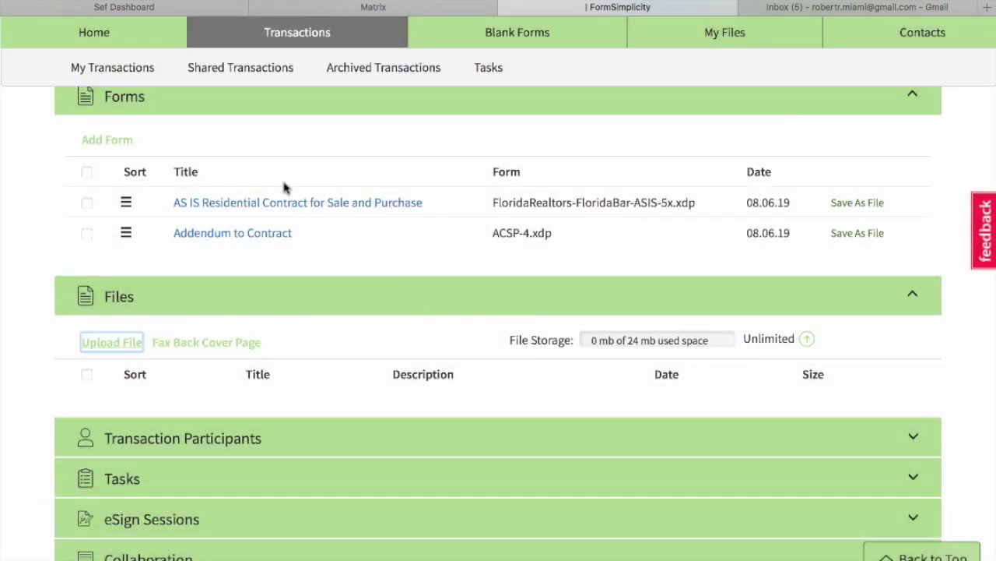
{"action": "left_click", "coordinate": [263, 204]}
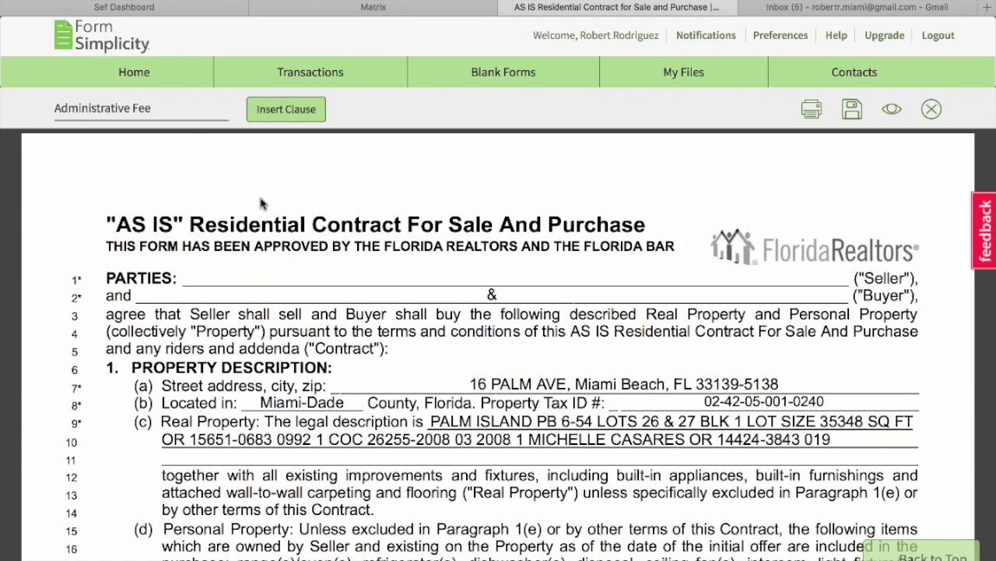
{"action": "left_click", "coordinate": [933, 109]}
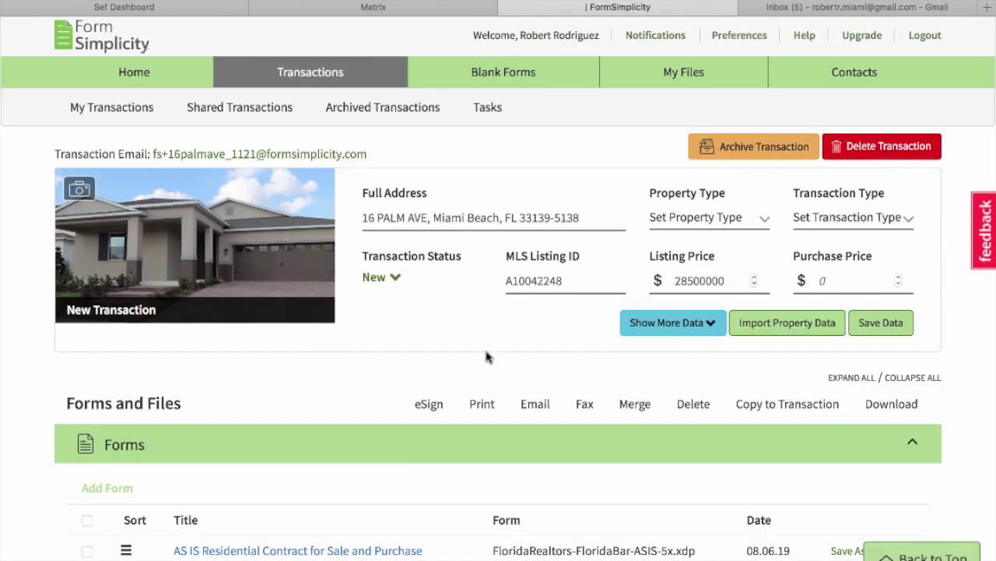
{"action": "scroll", "coordinate": [487, 357], "scroll_direction": "down", "scroll_amount": 5}
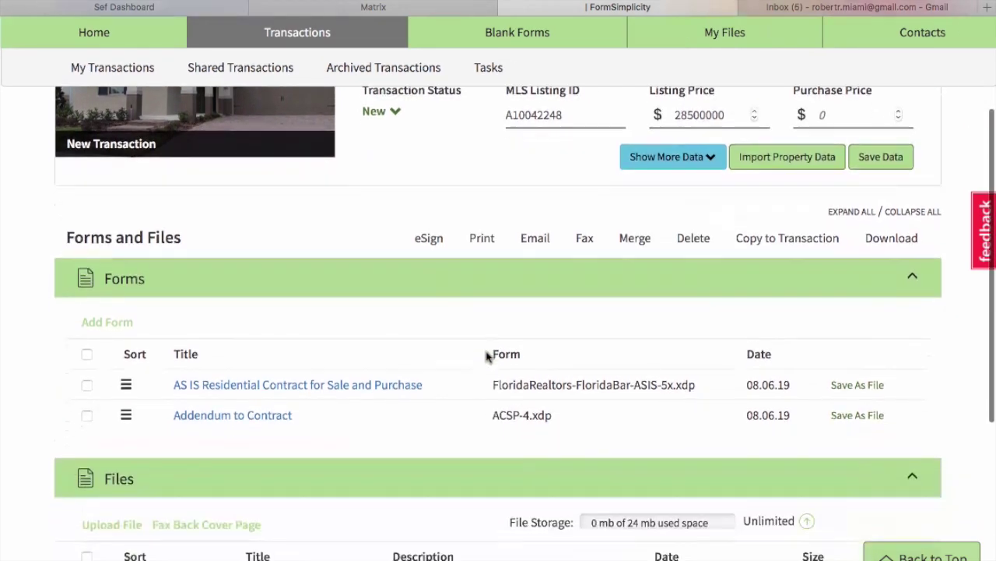
{"action": "scroll", "coordinate": [488, 357], "scroll_direction": "down", "scroll_amount": 2}
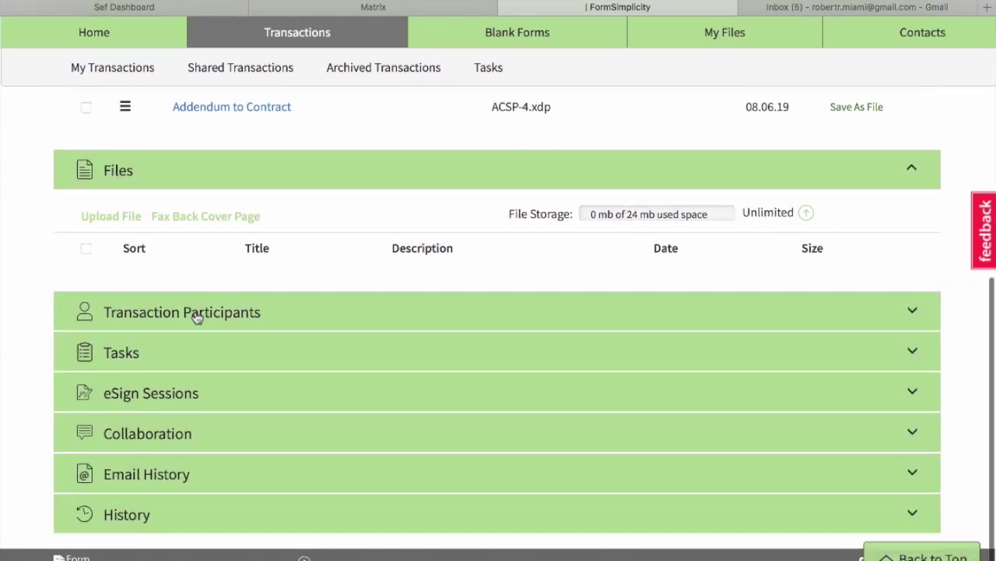
{"action": "left_click", "coordinate": [232, 312]}
{"action": "scroll", "coordinate": [231, 311], "scroll_direction": "down", "scroll_amount": 3}
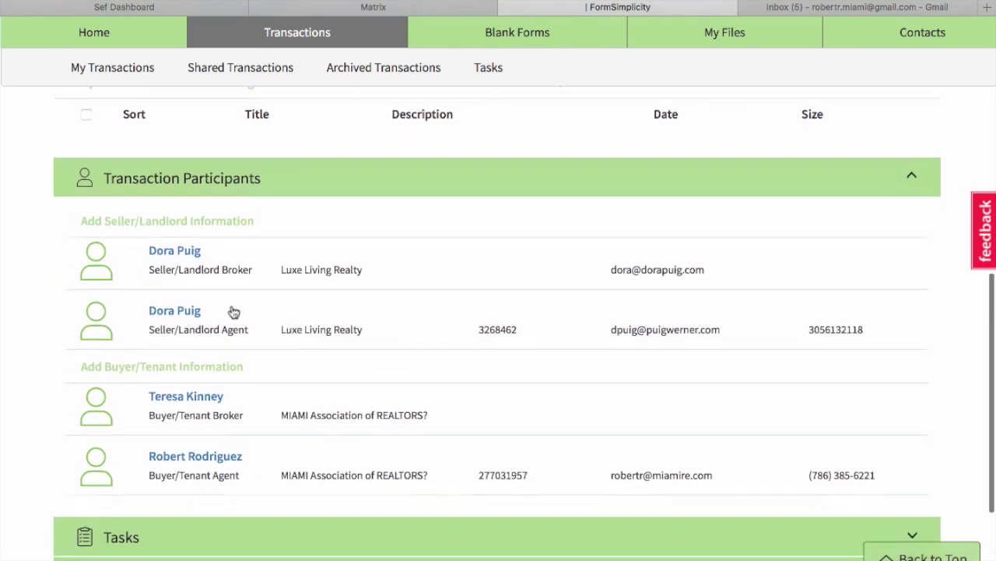
{"action": "scroll", "coordinate": [195, 392], "scroll_direction": "down", "scroll_amount": 1}
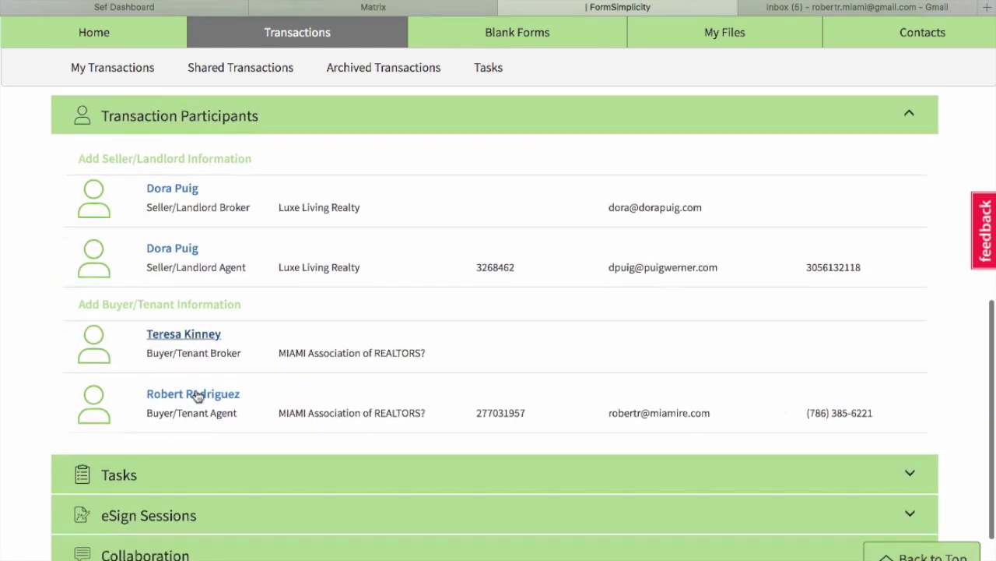
{"action": "scroll", "coordinate": [221, 413], "scroll_direction": "down", "scroll_amount": 1}
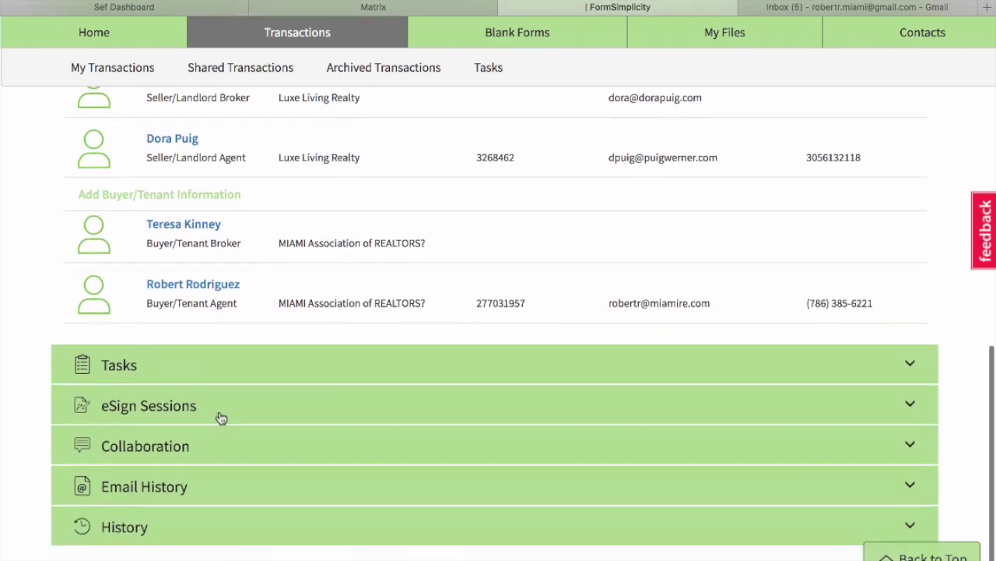
{"action": "scroll", "coordinate": [221, 415], "scroll_direction": "up", "scroll_amount": 1}
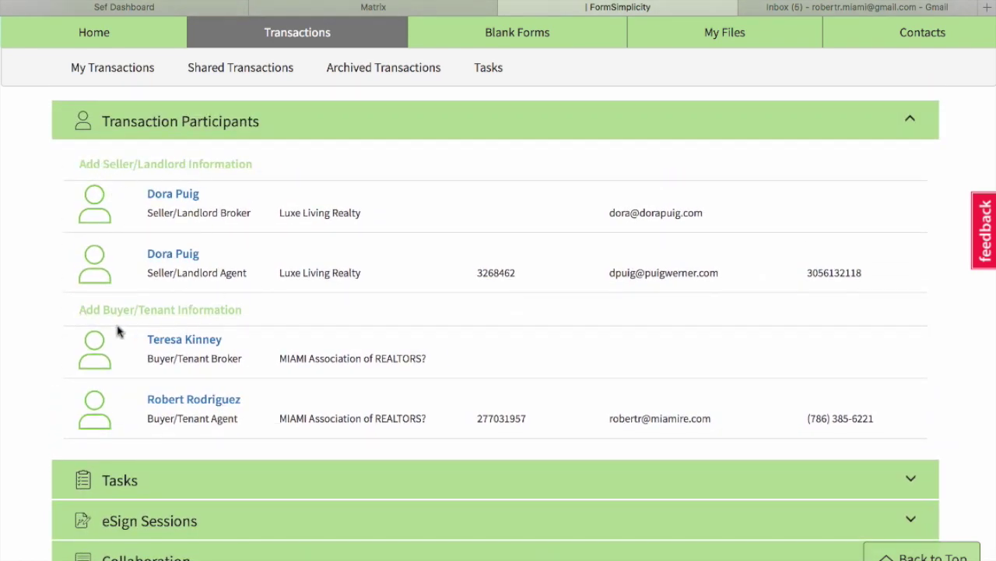
{"action": "left_click", "coordinate": [195, 311]}
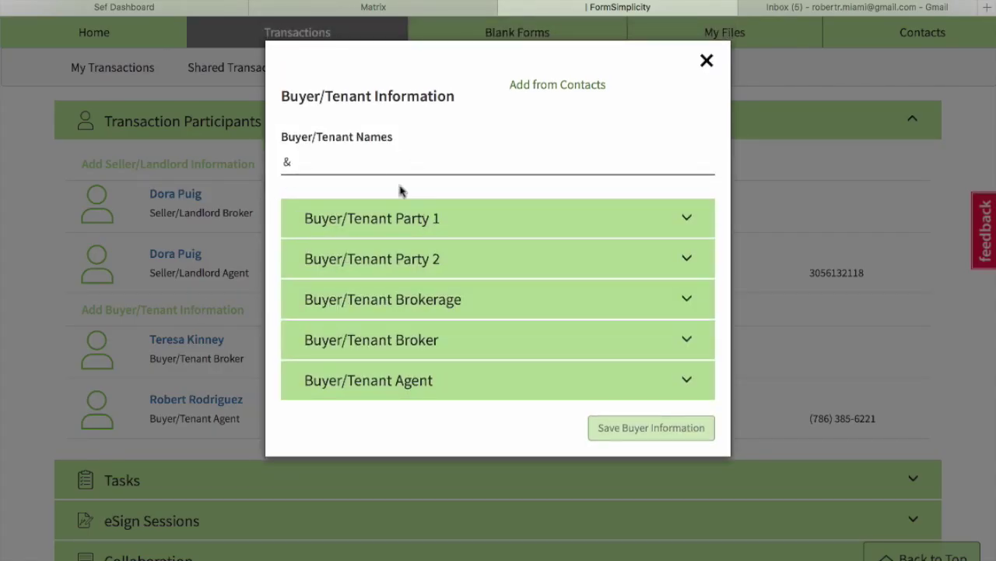
Replace the leftover '&' in Buyer/Tenant Names with the buyer's name.
{"action": "left_click", "coordinate": [372, 159]}
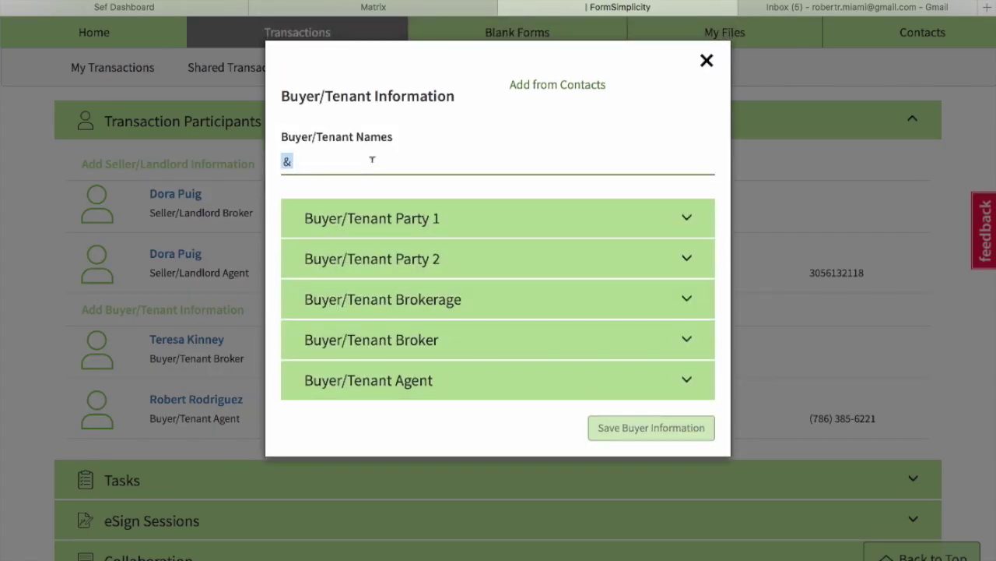
{"action": "key", "text": "BackSpace"}
{"action": "type", "text": "Michael Jordan"}
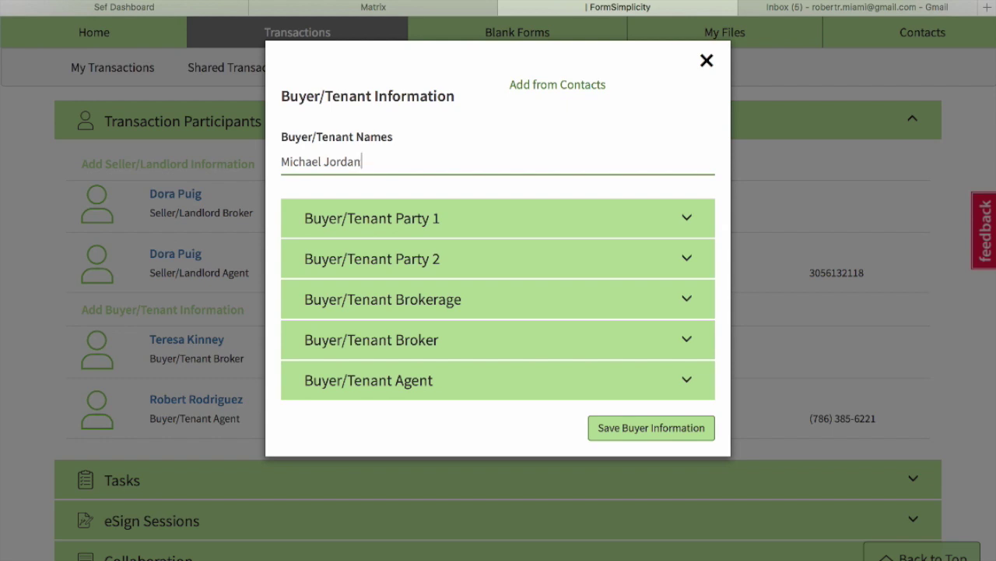
Enter the buyer's name under Party 1 and save the buyer information.
{"action": "left_click", "coordinate": [450, 218]}
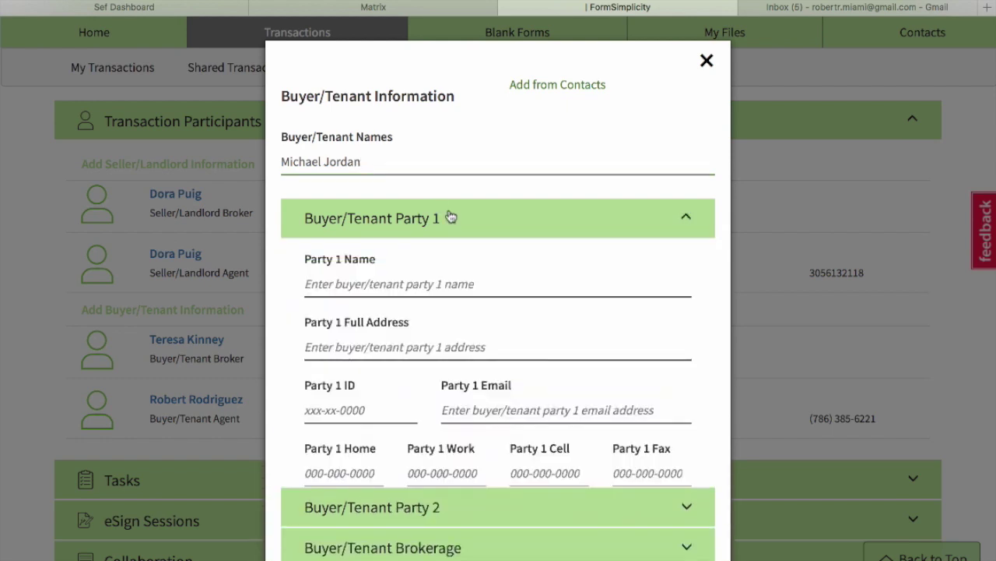
{"action": "left_click", "coordinate": [406, 285]}
{"action": "type", "text": "Michael Jordan"}
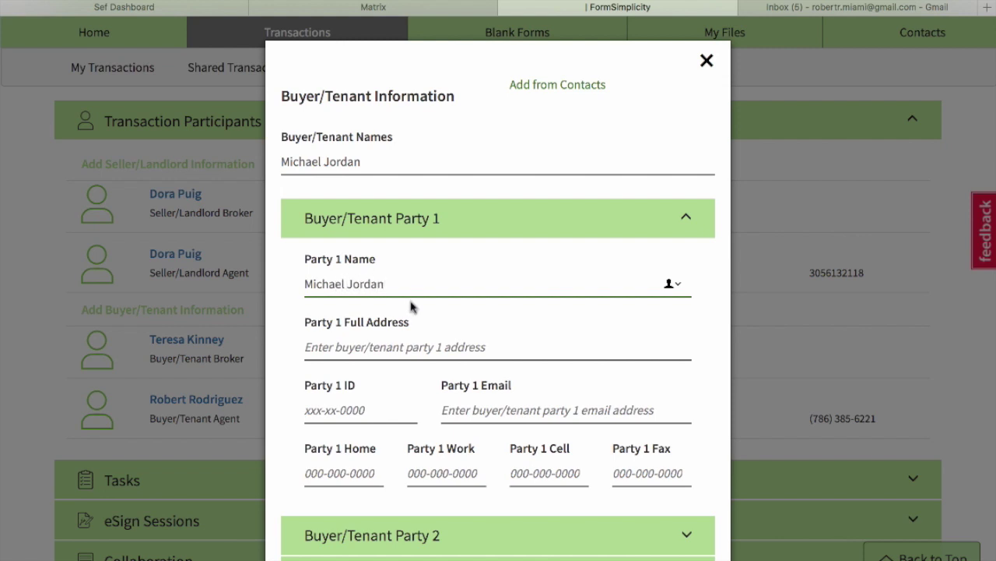
{"action": "scroll", "coordinate": [291, 402], "scroll_direction": "down", "scroll_amount": 3}
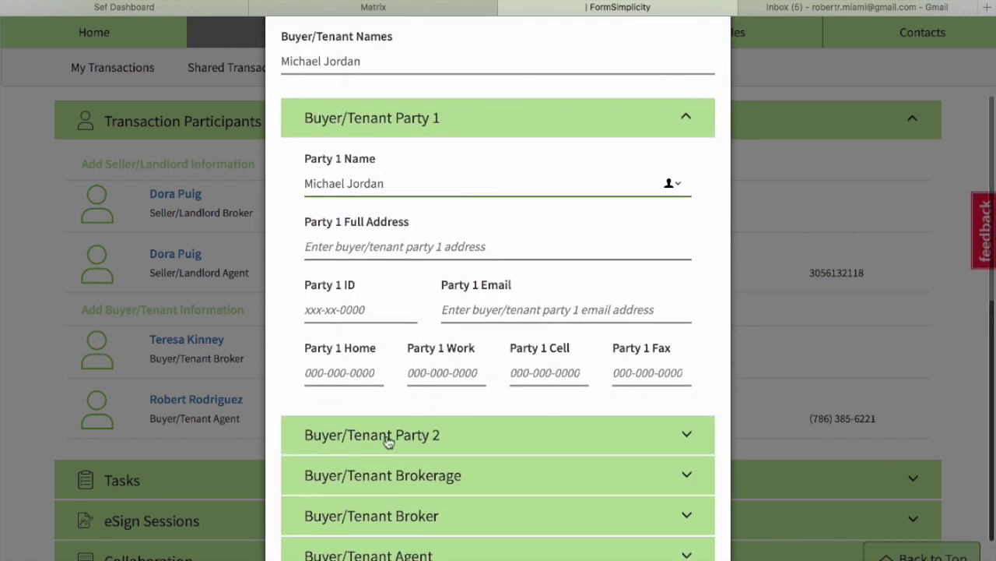
{"action": "scroll", "coordinate": [404, 448], "scroll_direction": "down", "scroll_amount": 1}
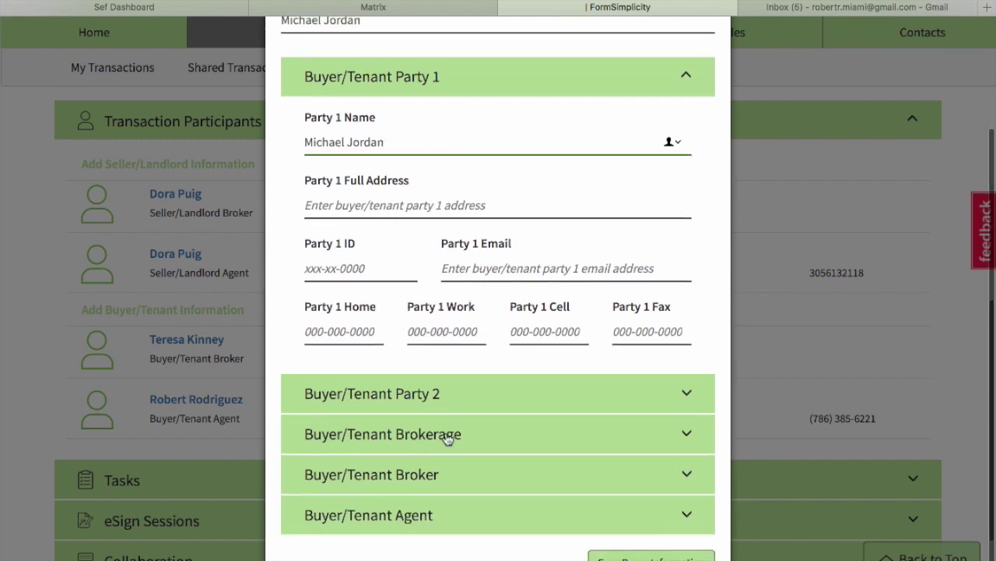
{"action": "scroll", "coordinate": [534, 431], "scroll_direction": "down", "scroll_amount": 1}
{"action": "left_click", "coordinate": [627, 533]}
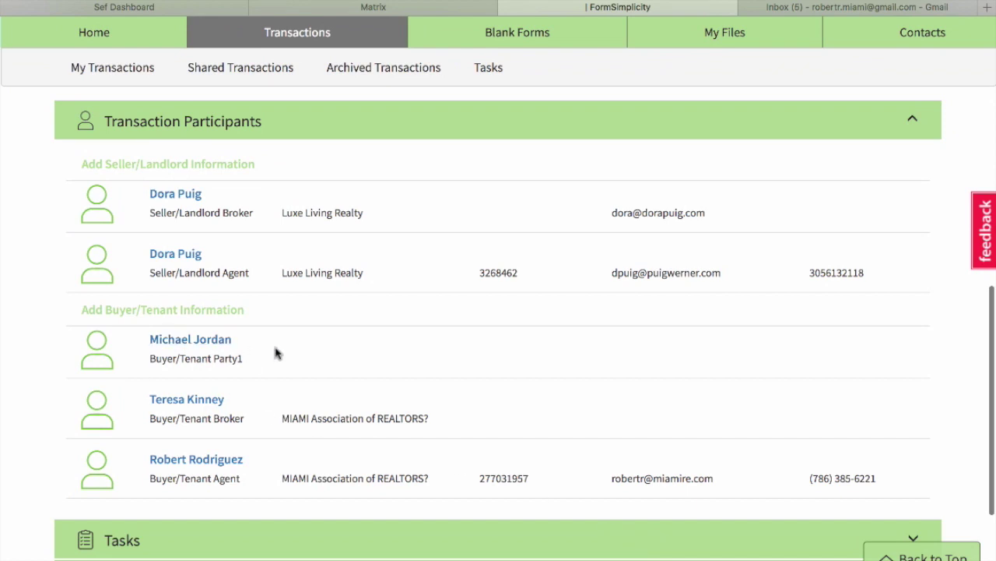
{"action": "scroll", "coordinate": [181, 355], "scroll_direction": "up", "scroll_amount": 2}
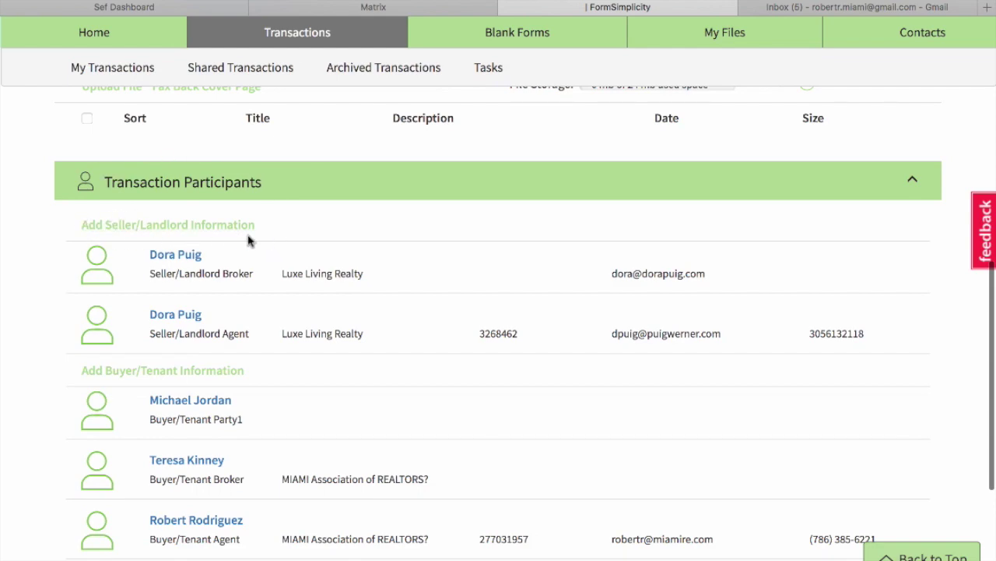
Begin seller/landlord information and enter the seller's name in Seller/Landlord Names.
{"action": "left_click", "coordinate": [170, 227]}
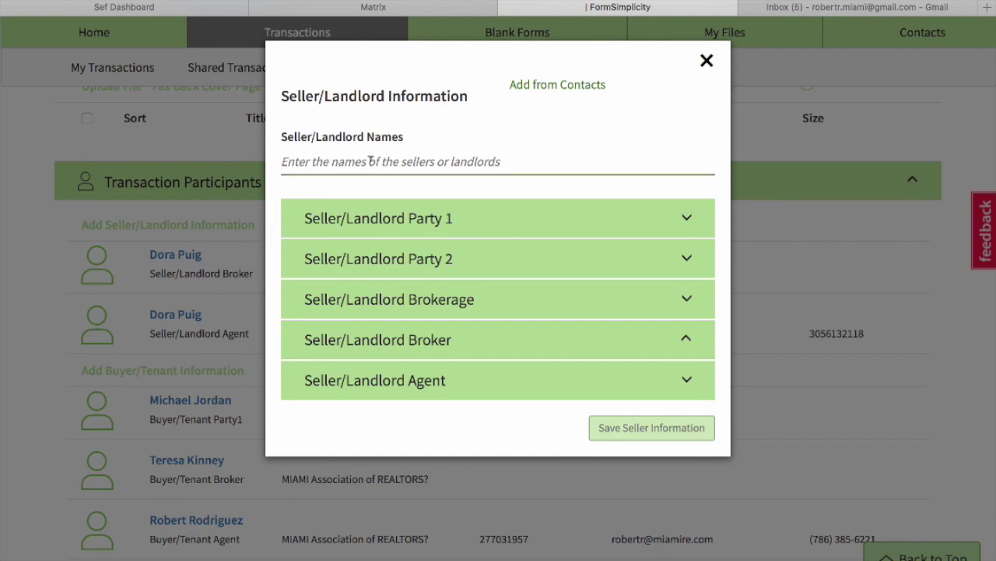
{"action": "left_click", "coordinate": [370, 160]}
{"action": "type", "text": "Lebron"}
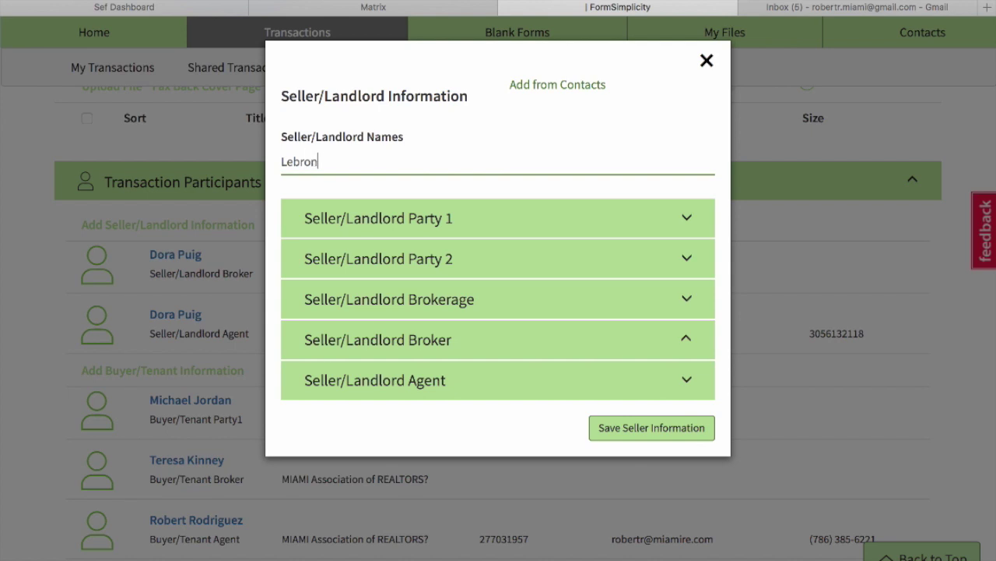
{"action": "type", "text": " James"}
Enter the seller's name under Party 1 and save the seller information.
{"action": "left_click", "coordinate": [413, 225]}
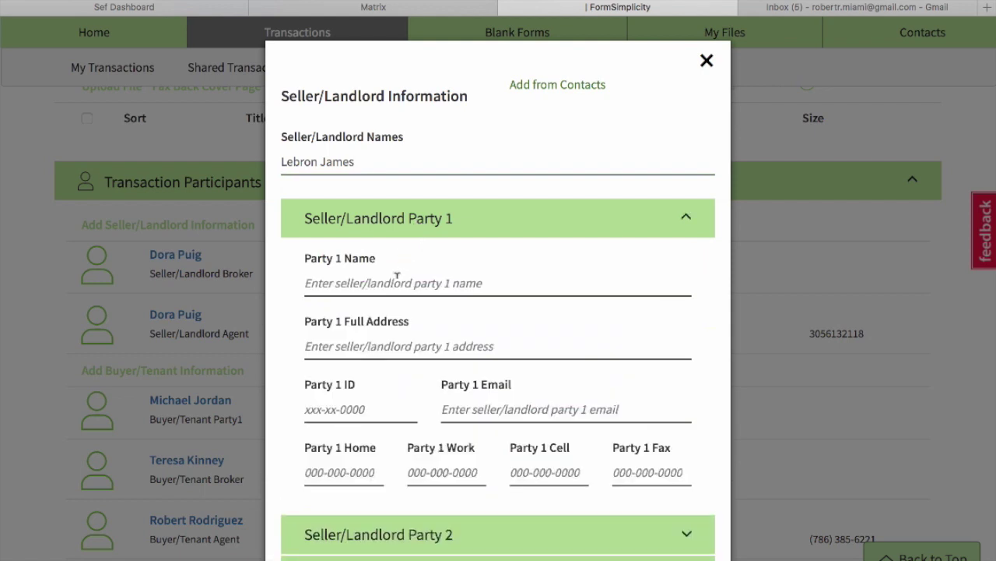
{"action": "left_click", "coordinate": [397, 275]}
{"action": "type", "text": "Lebron James"}
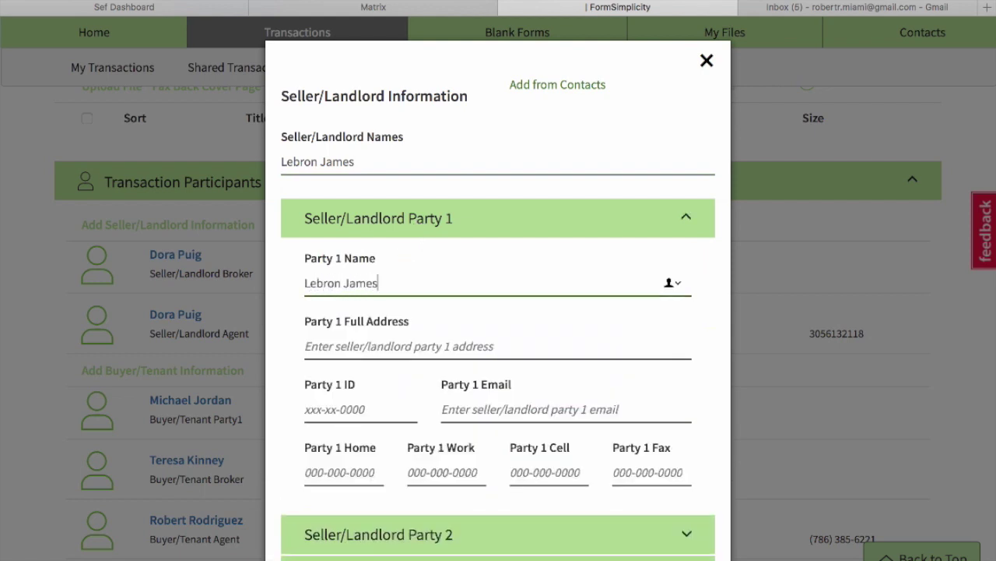
{"action": "scroll", "coordinate": [542, 410], "scroll_direction": "down", "scroll_amount": 3}
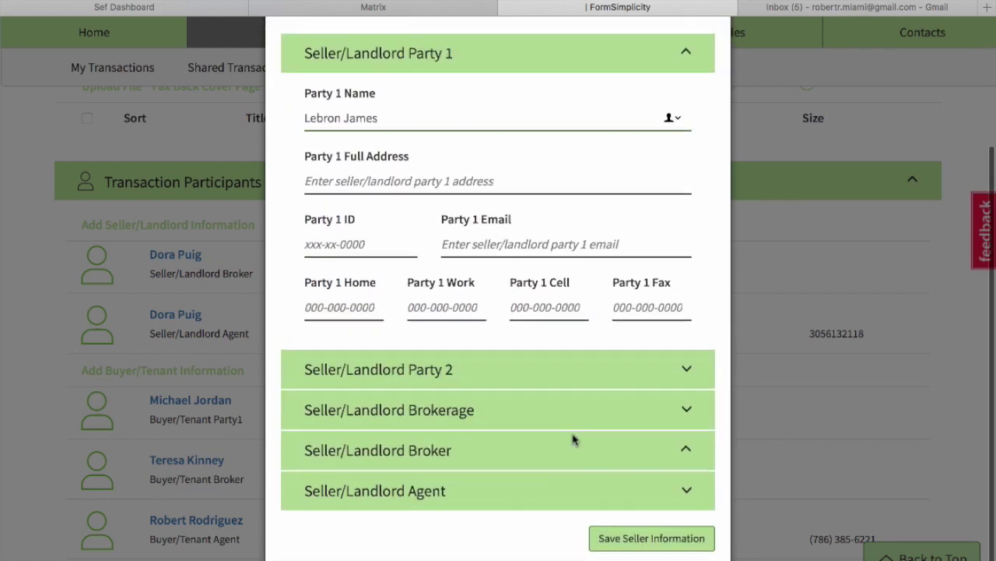
{"action": "left_click", "coordinate": [627, 539]}
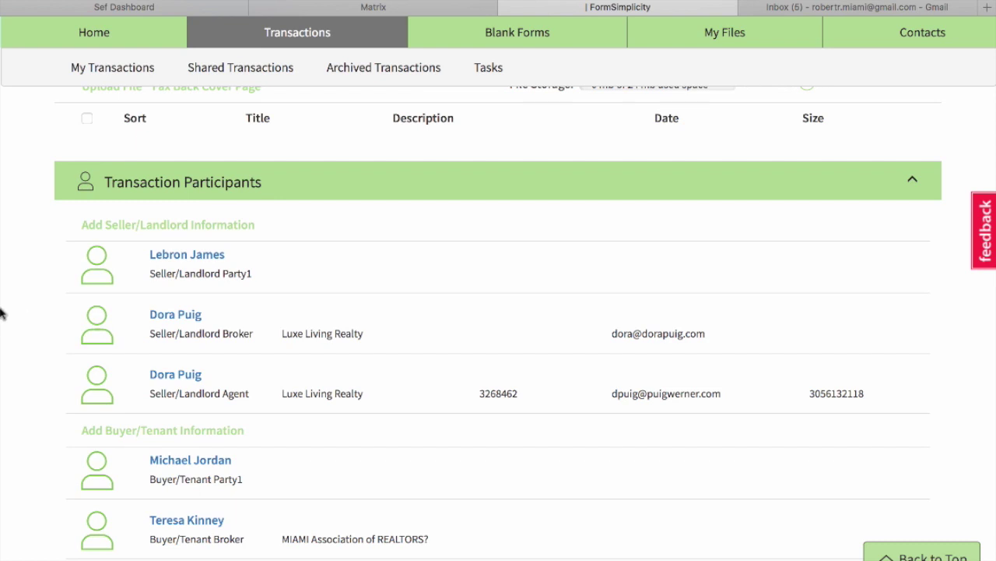
{"action": "scroll", "coordinate": [377, 286], "scroll_direction": "up", "scroll_amount": 1}
{"action": "scroll", "coordinate": [377, 285], "scroll_direction": "up", "scroll_amount": 4}
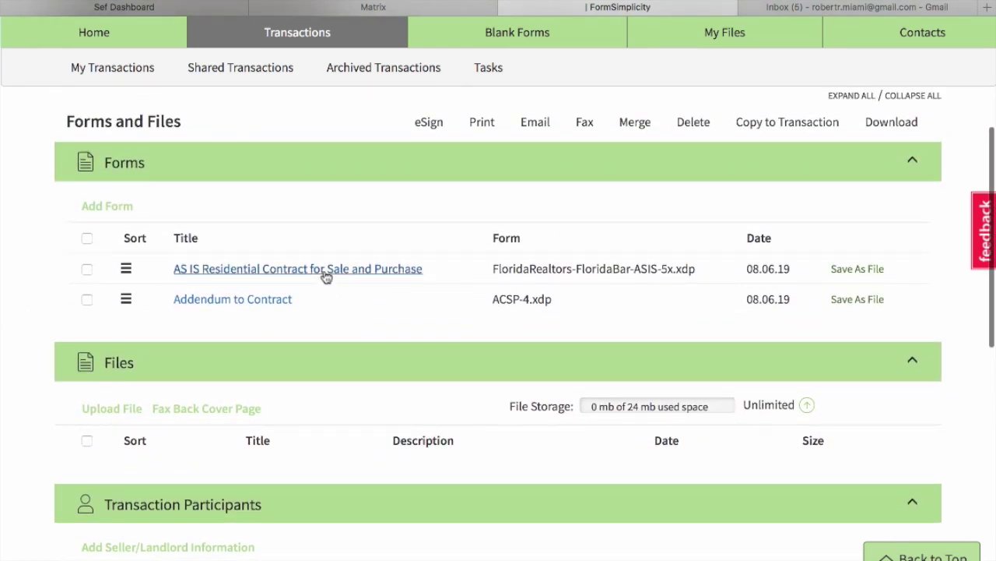
Open the AS IS Residential Contract and enter 21000000 as the purchase price.
{"action": "left_click", "coordinate": [325, 274]}
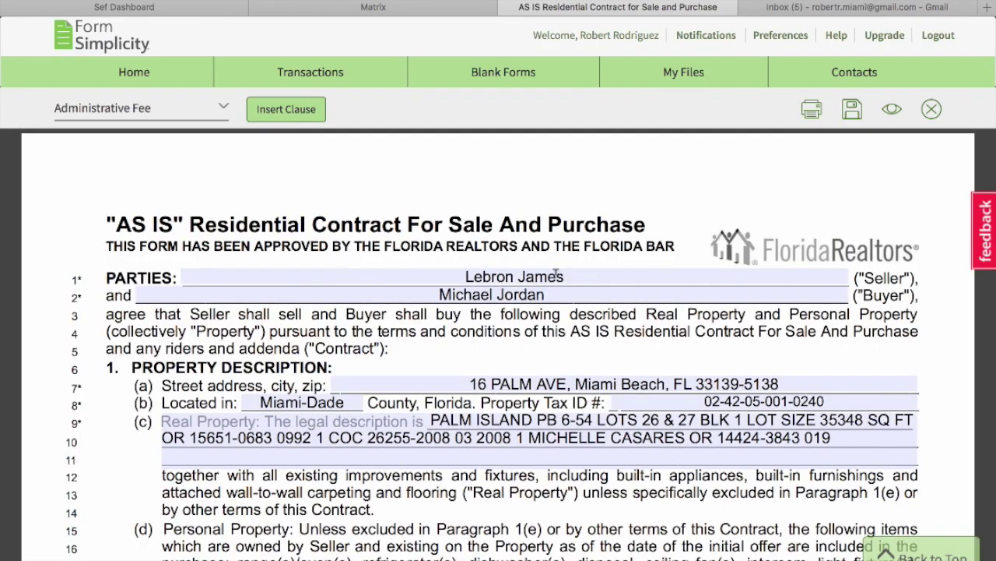
{"action": "scroll", "coordinate": [605, 305], "scroll_direction": "down", "scroll_amount": 3}
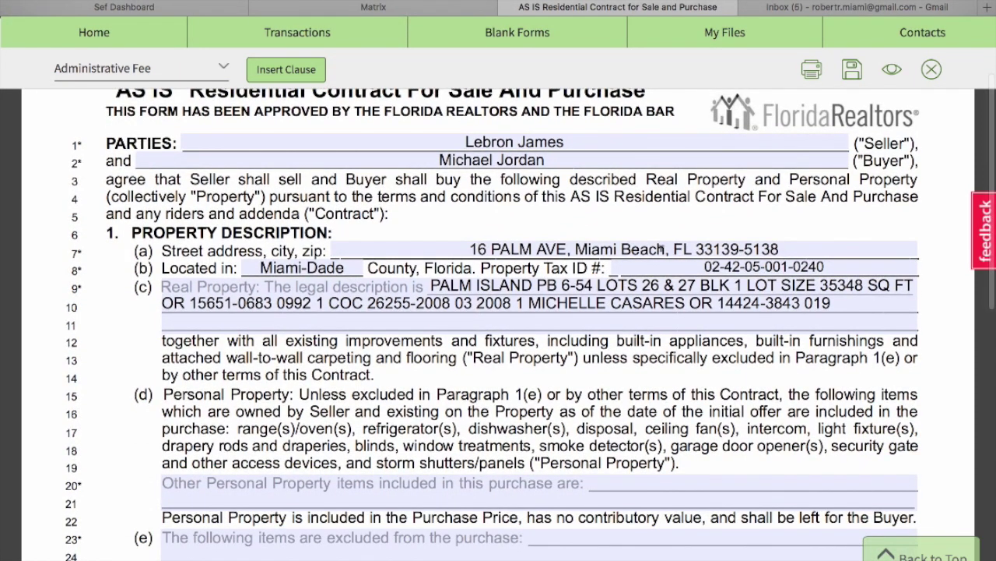
{"action": "scroll", "coordinate": [660, 247], "scroll_direction": "down", "scroll_amount": 1}
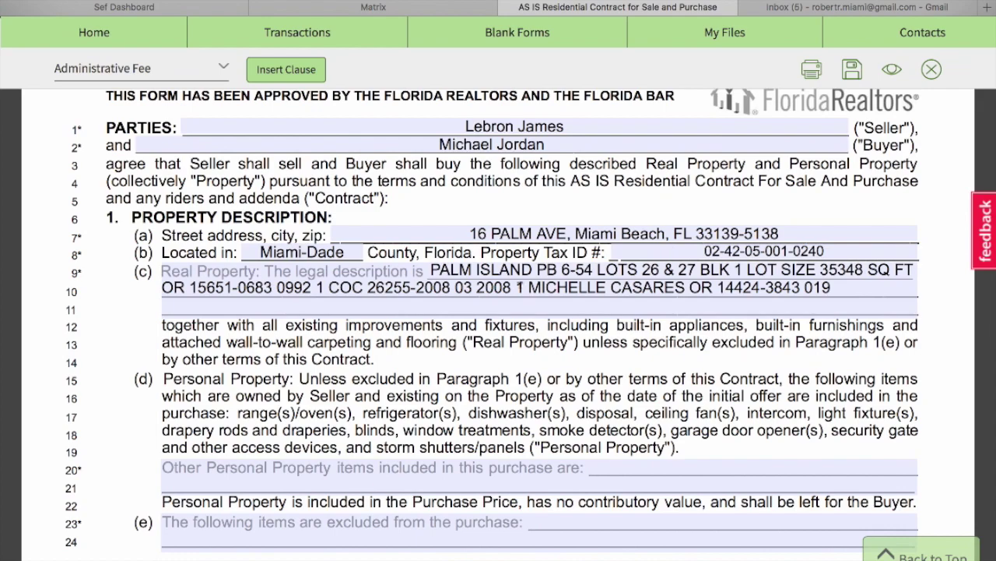
{"action": "scroll", "coordinate": [520, 288], "scroll_direction": "down", "scroll_amount": 6}
{"action": "scroll", "coordinate": [519, 287], "scroll_direction": "up", "scroll_amount": 5}
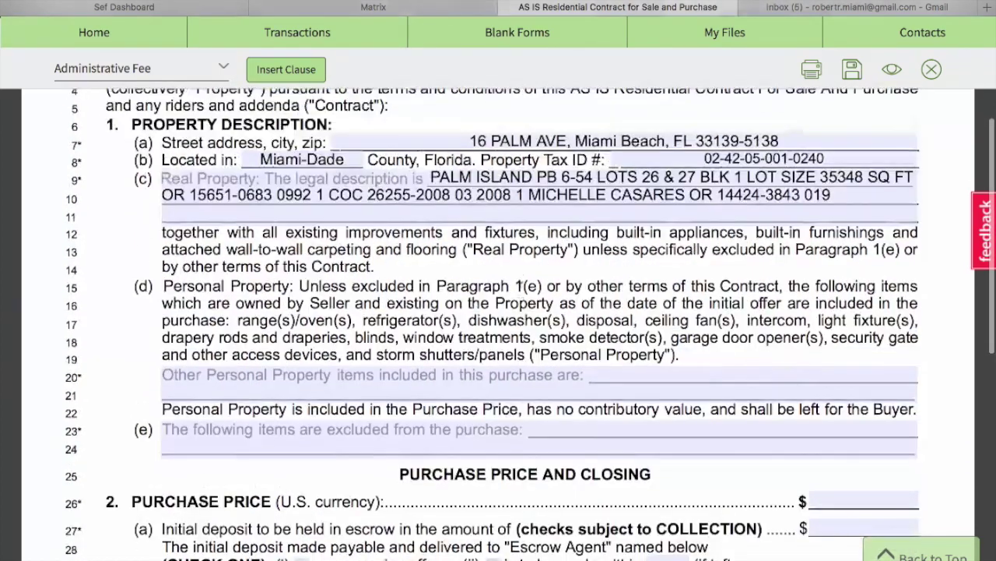
{"action": "scroll", "coordinate": [836, 289], "scroll_direction": "down", "scroll_amount": 5}
{"action": "scroll", "coordinate": [836, 289], "scroll_direction": "up", "scroll_amount": 2}
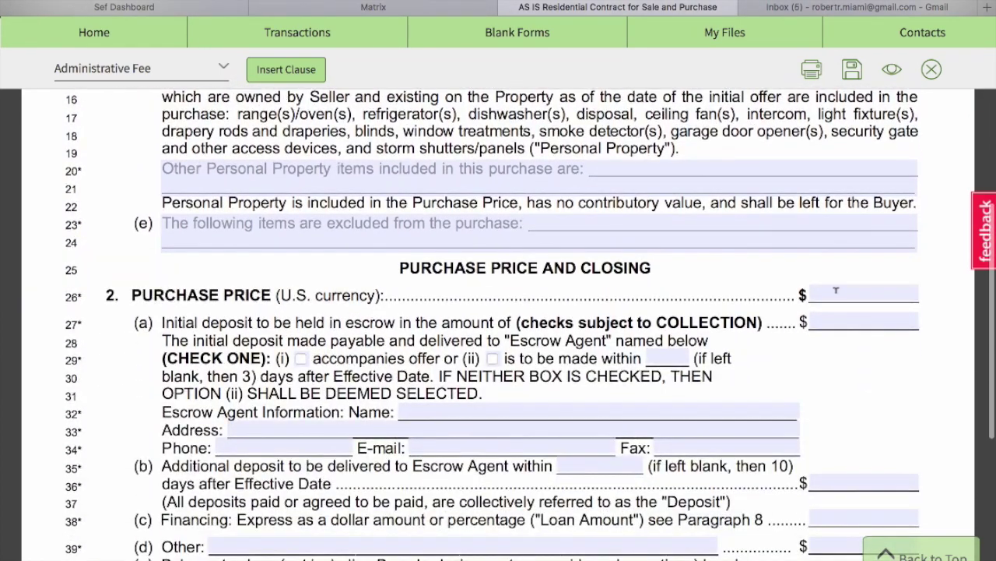
{"action": "type", "text": "21000000"}
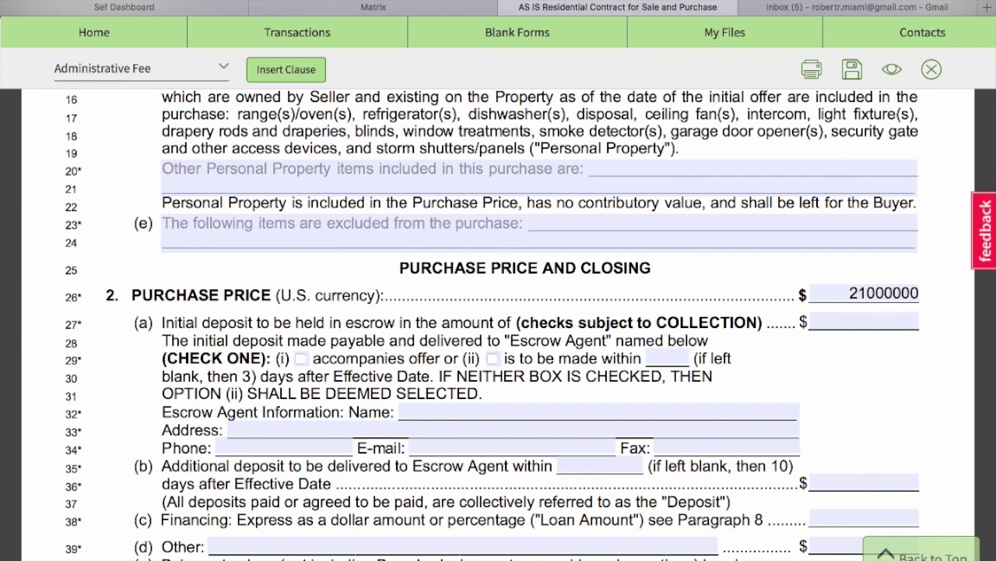
Enter 3,000,000.00 as the initial escrow deposit.
{"action": "left_click", "coordinate": [831, 319]}
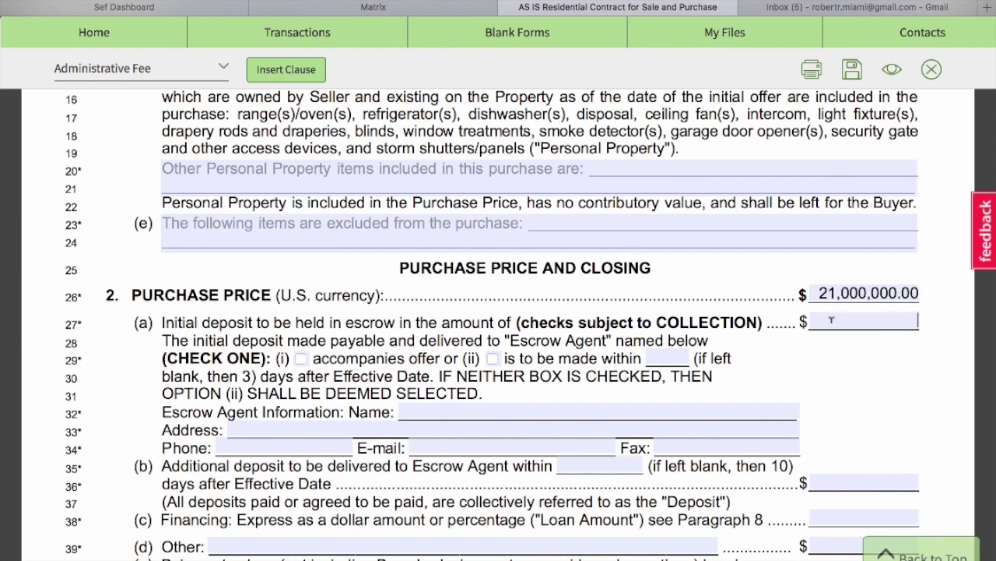
{"action": "type", "text": "3000000"}
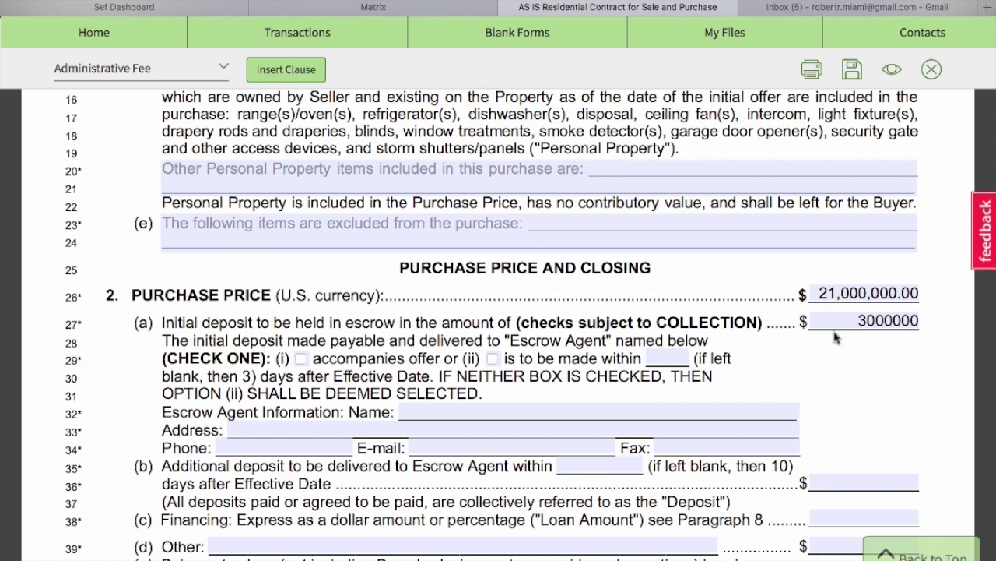
{"action": "left_click", "coordinate": [852, 370]}
Scroll through the contract to paragraph 20, Additional Terms.
{"action": "scroll", "coordinate": [553, 393], "scroll_direction": "down", "scroll_amount": 3}
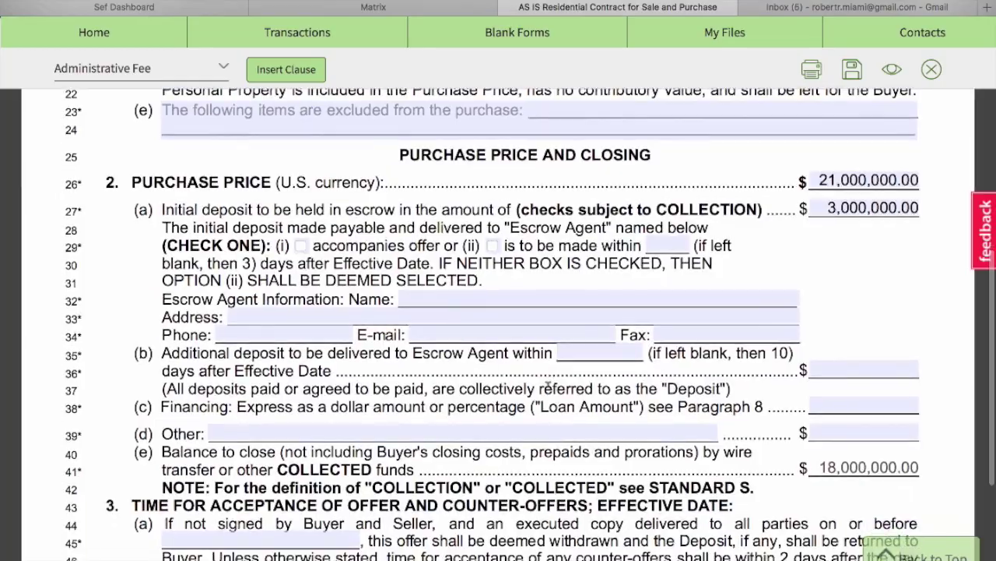
{"action": "scroll", "coordinate": [636, 379], "scroll_direction": "down", "scroll_amount": 7}
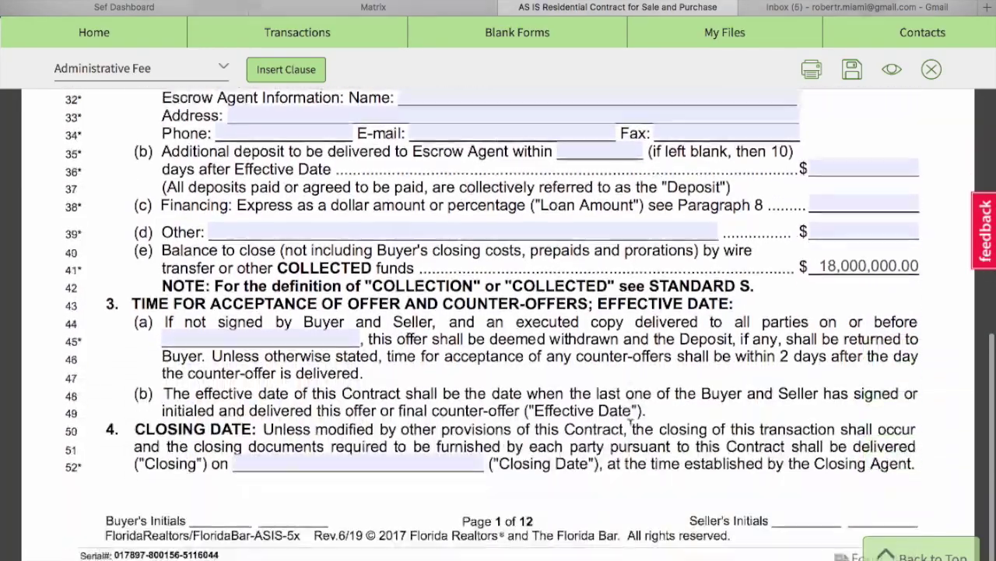
{"action": "scroll", "coordinate": [630, 421], "scroll_direction": "down", "scroll_amount": 20}
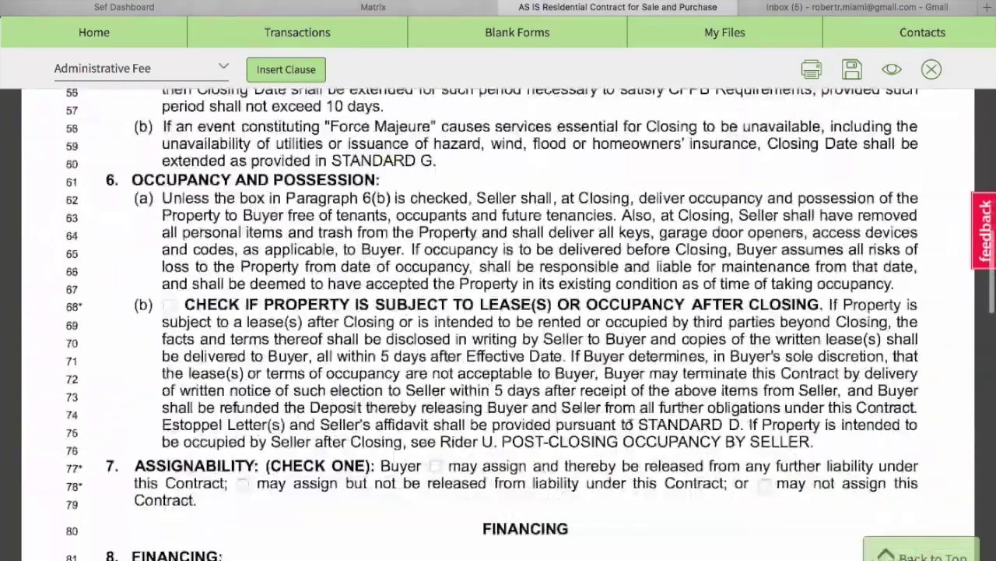
{"action": "scroll", "coordinate": [630, 421], "scroll_direction": "down", "scroll_amount": 10}
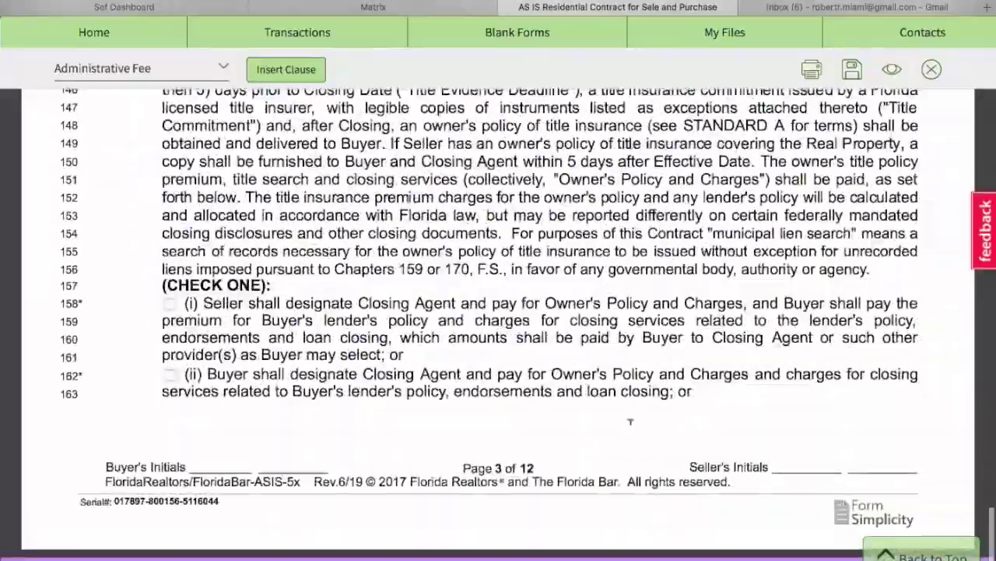
{"action": "scroll", "coordinate": [614, 296], "scroll_direction": "down", "scroll_amount": 20}
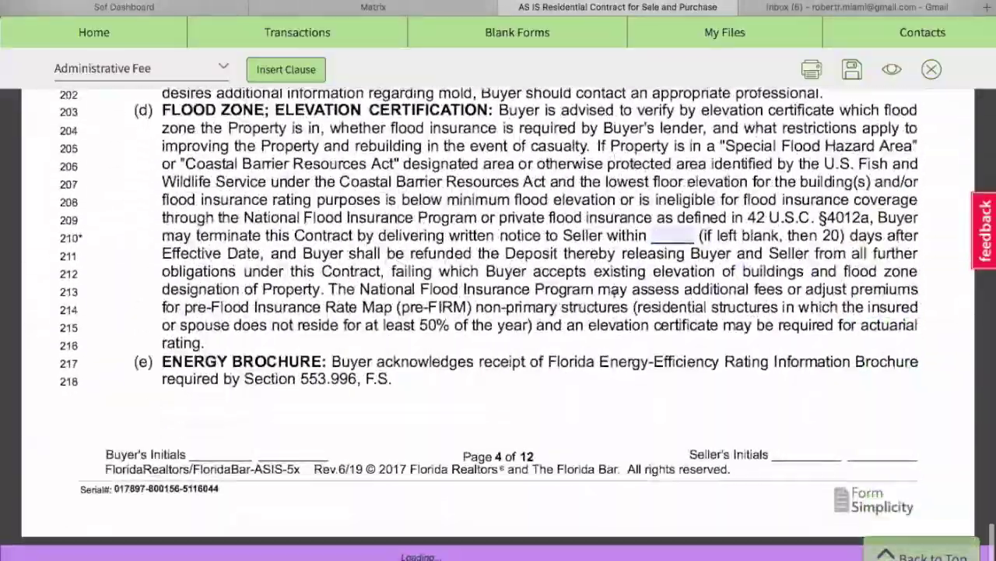
{"action": "scroll", "coordinate": [614, 294], "scroll_direction": "down", "scroll_amount": 7}
{"action": "scroll", "coordinate": [613, 289], "scroll_direction": "down", "scroll_amount": 15}
{"action": "scroll", "coordinate": [614, 296], "scroll_direction": "down", "scroll_amount": 12}
{"action": "scroll", "coordinate": [615, 302], "scroll_direction": "down", "scroll_amount": 6}
{"action": "scroll", "coordinate": [615, 302], "scroll_direction": "down", "scroll_amount": 20}
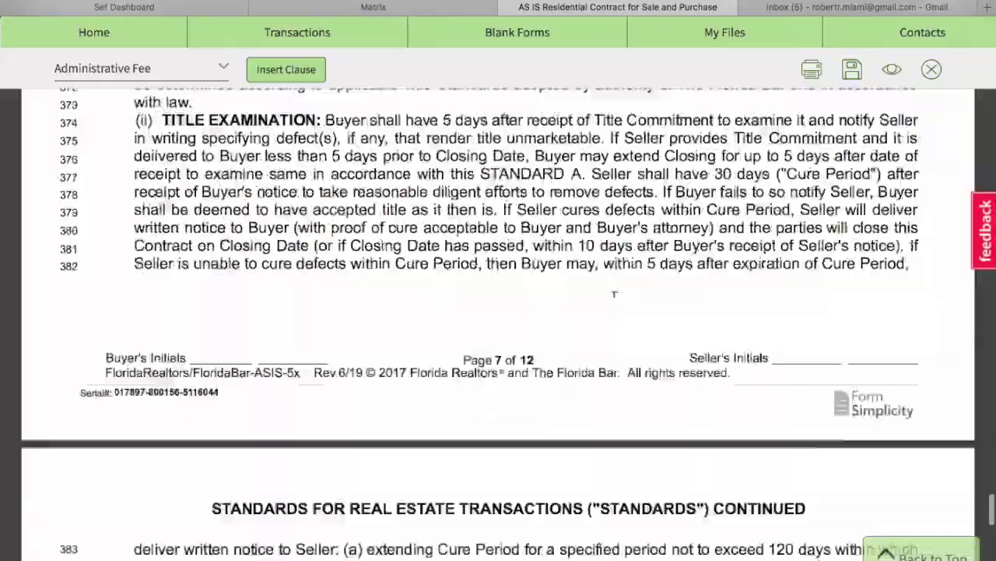
{"action": "scroll", "coordinate": [615, 294], "scroll_direction": "down", "scroll_amount": 20}
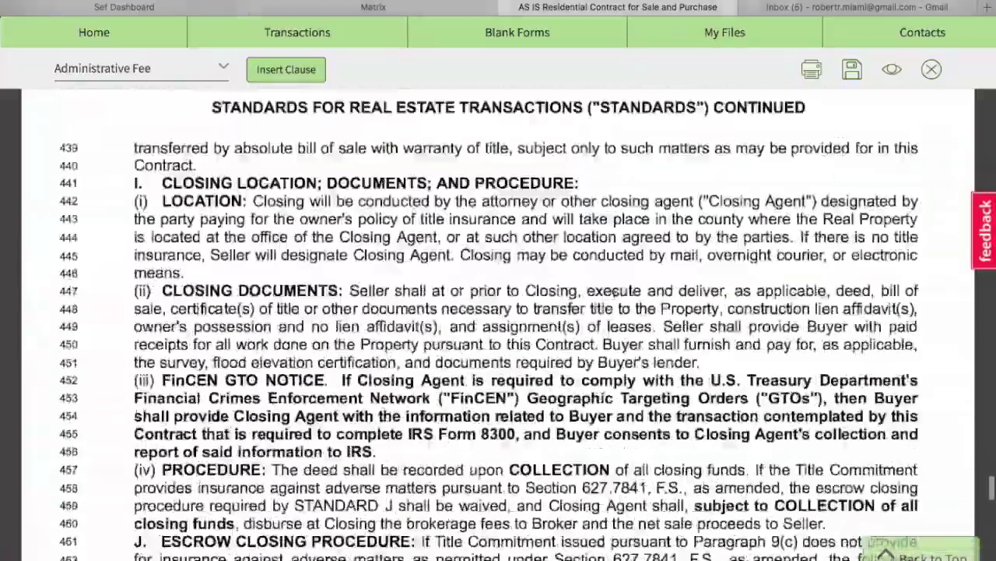
{"action": "scroll", "coordinate": [615, 298], "scroll_direction": "down", "scroll_amount": 20}
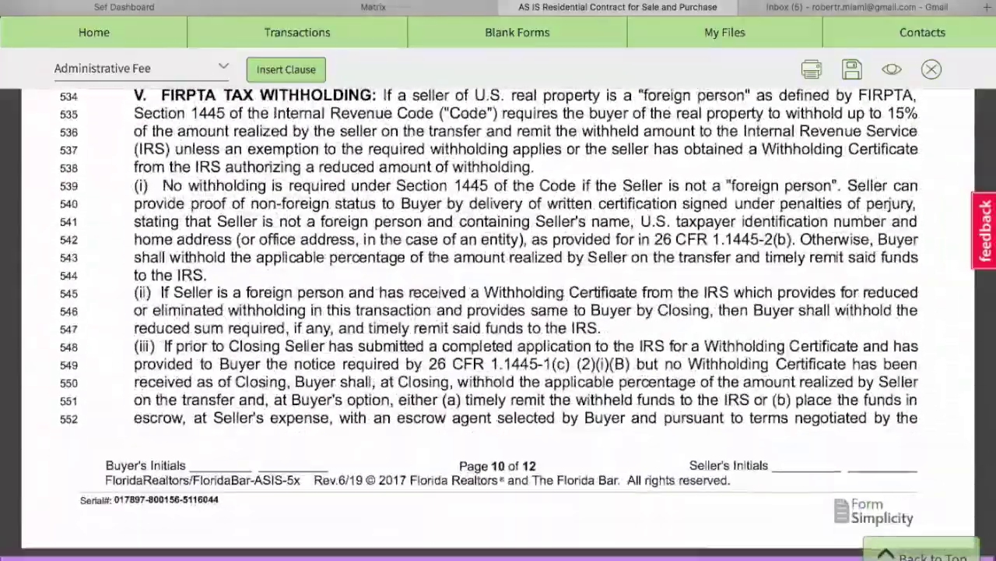
{"action": "scroll", "coordinate": [615, 298], "scroll_direction": "down", "scroll_amount": 8}
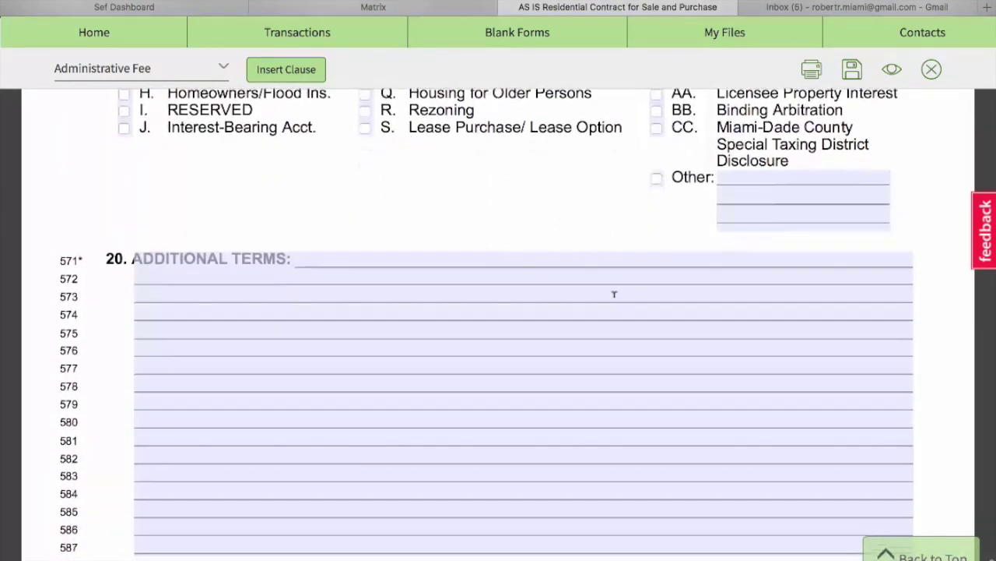
{"action": "scroll", "coordinate": [614, 294], "scroll_direction": "up", "scroll_amount": 2}
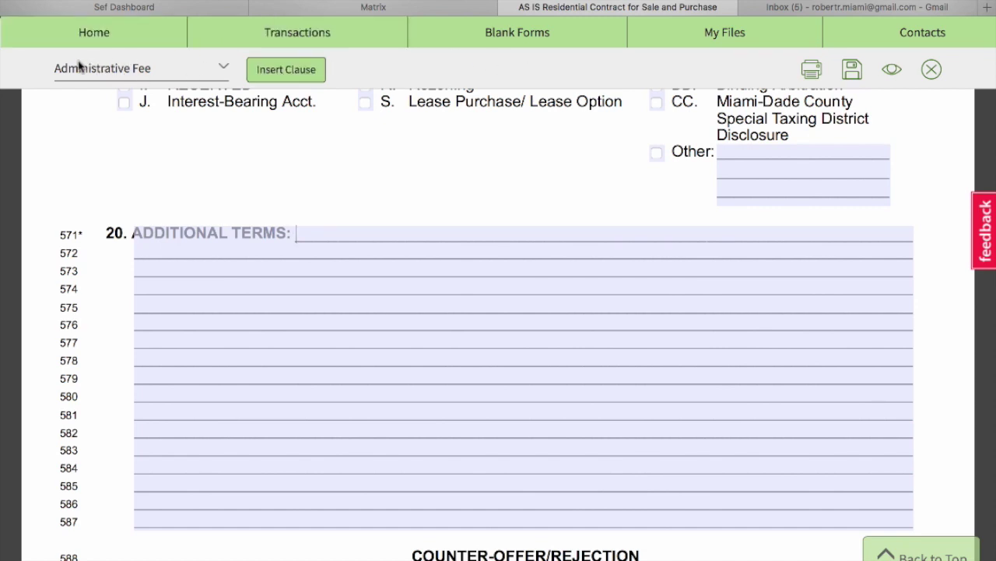
Insert the clause 'Buyer to pay $300 at closing.' into Additional Terms and save the contract.
{"action": "left_click", "coordinate": [278, 77]}
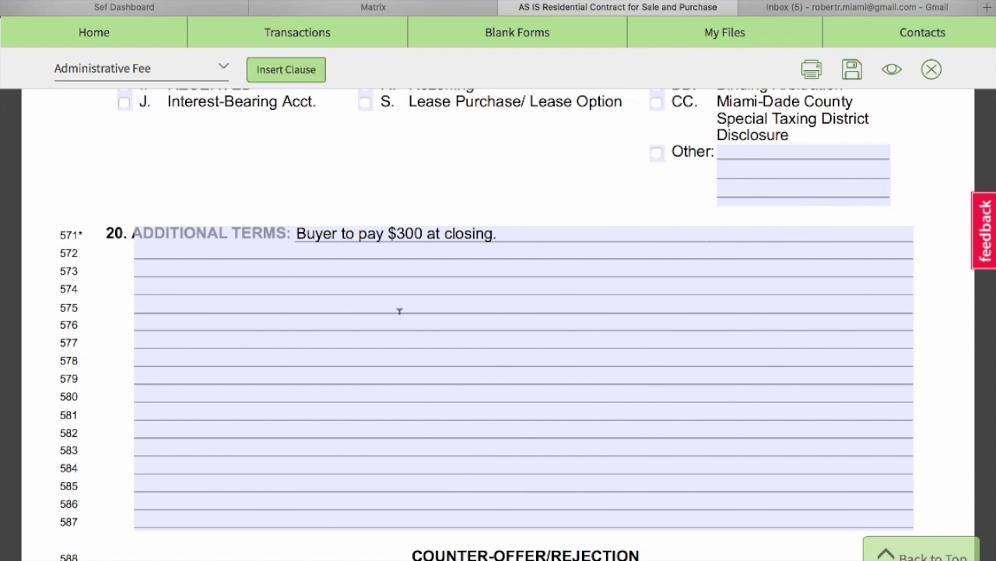
{"action": "scroll", "coordinate": [400, 311], "scroll_direction": "down", "scroll_amount": 5}
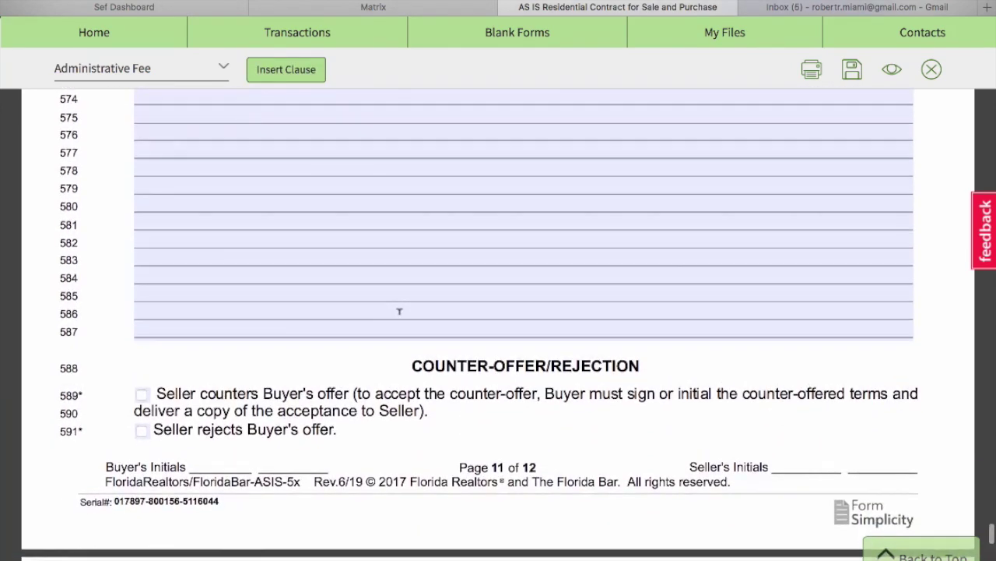
{"action": "left_click", "coordinate": [850, 72]}
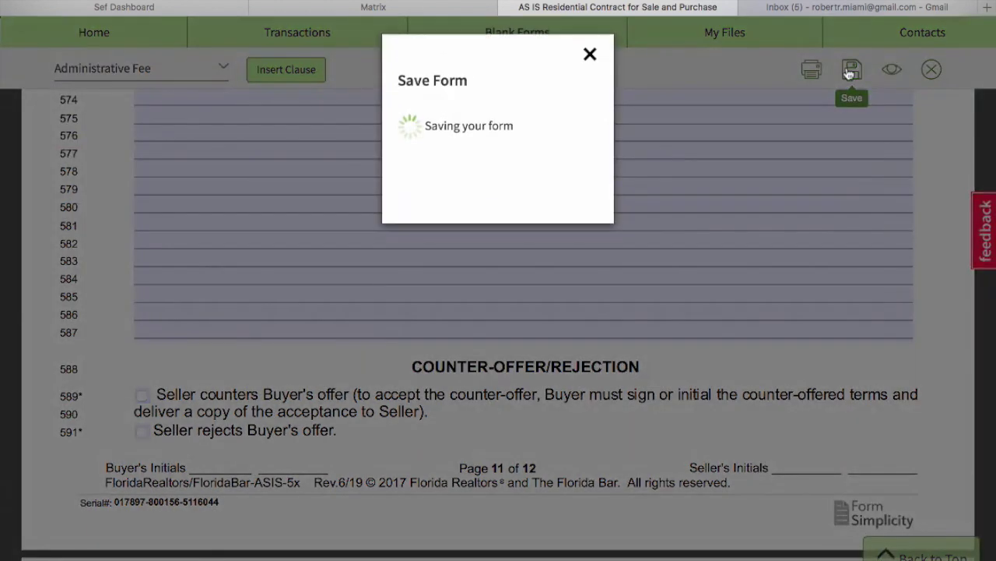
{"action": "left_click", "coordinate": [590, 61]}
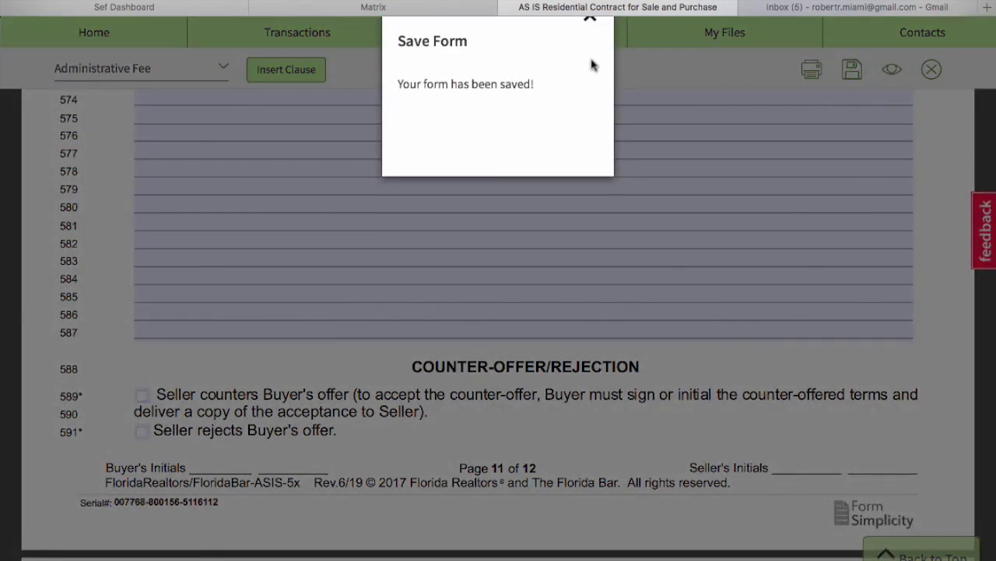
Close the contract and select the AS IS Residential Contract on the transaction page.
{"action": "left_click", "coordinate": [930, 70]}
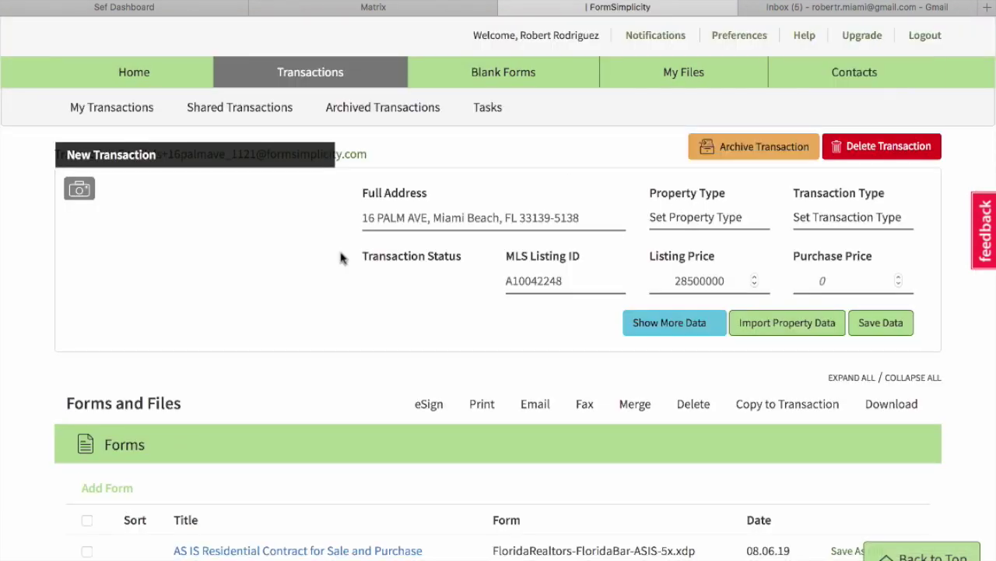
{"action": "scroll", "coordinate": [22, 401], "scroll_direction": "down", "scroll_amount": 3}
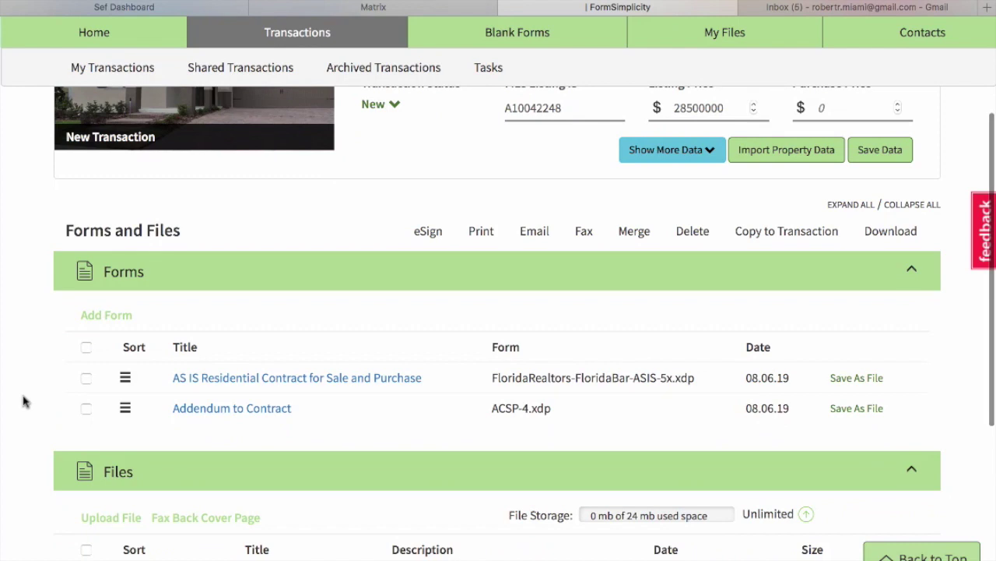
{"action": "left_click", "coordinate": [85, 378]}
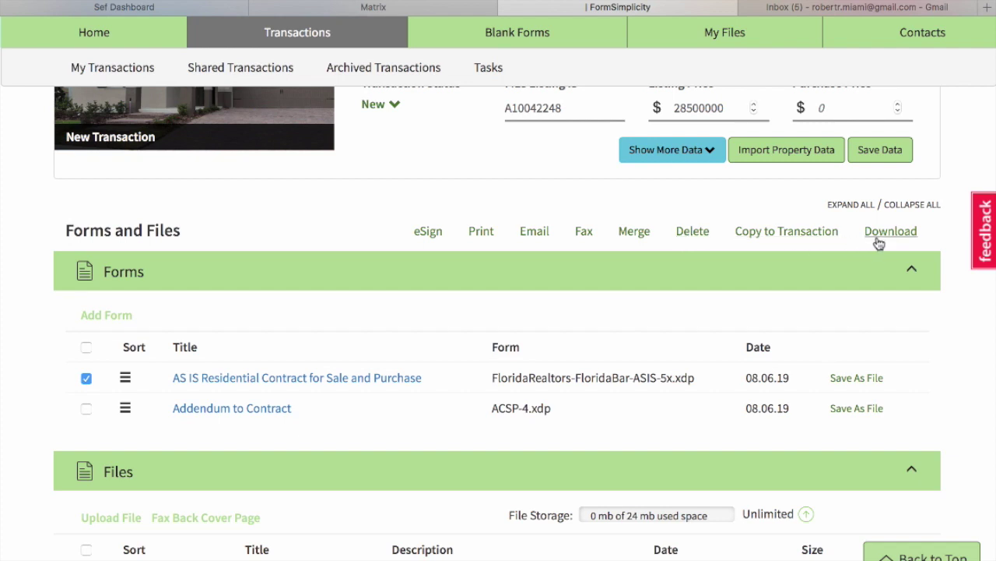
Email the contract to the saved contact with the subject 'Contract'.
{"action": "left_click", "coordinate": [524, 234]}
{"action": "left_click", "coordinate": [325, 156]}
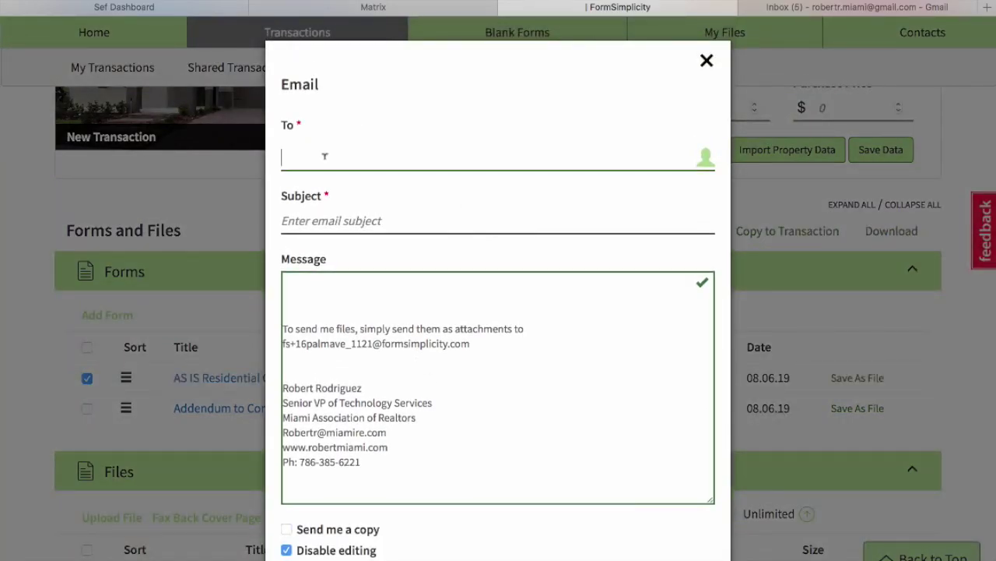
{"action": "type", "text": "michael"}
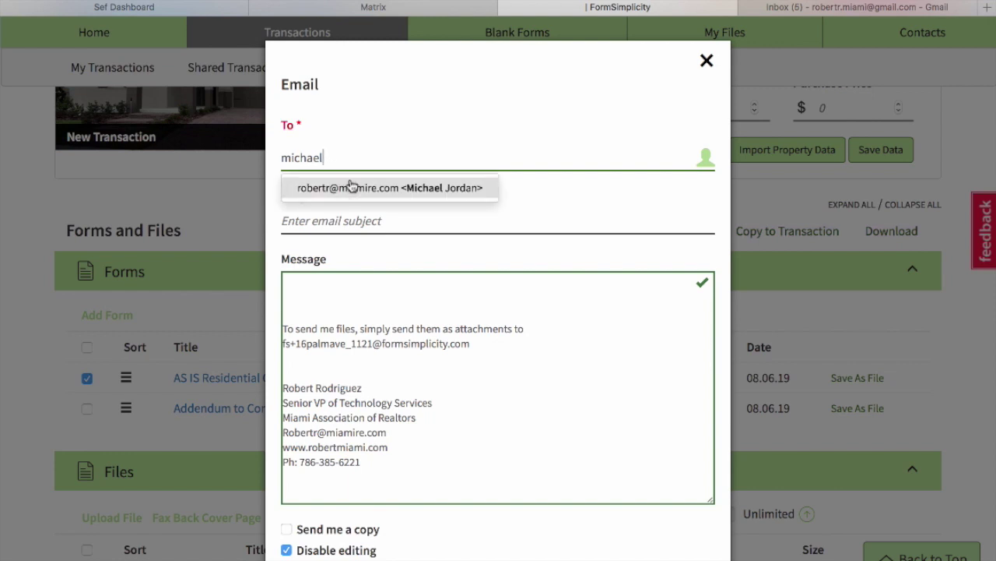
{"action": "left_click", "coordinate": [349, 186]}
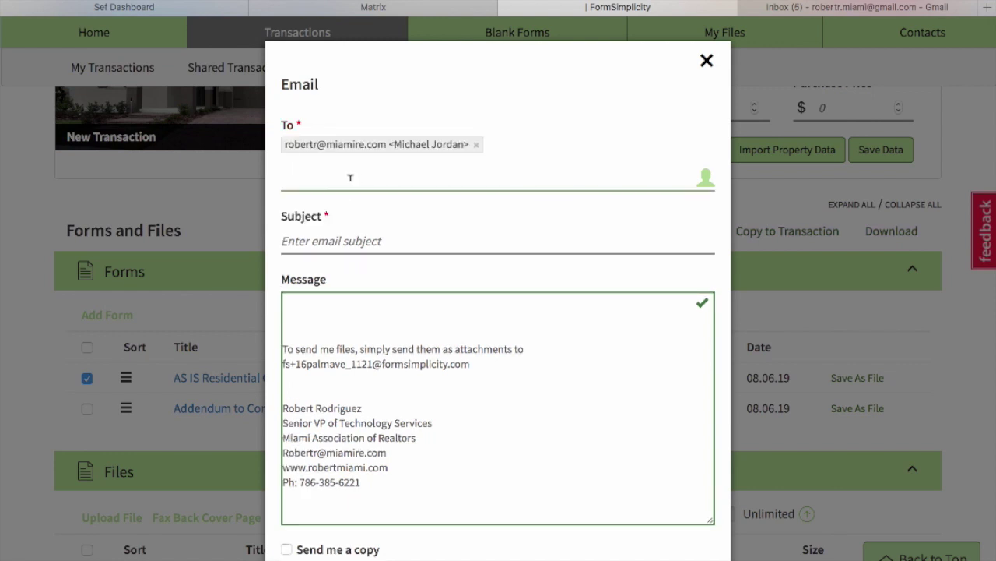
{"action": "left_click", "coordinate": [352, 241]}
{"action": "type", "text": "Contract"}
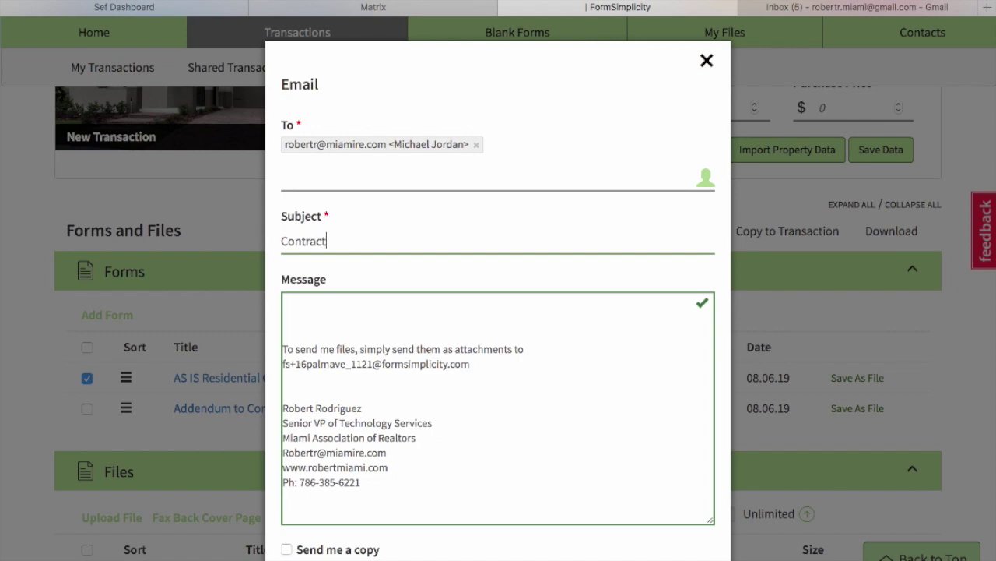
{"action": "scroll", "coordinate": [547, 474], "scroll_direction": "down", "scroll_amount": 3}
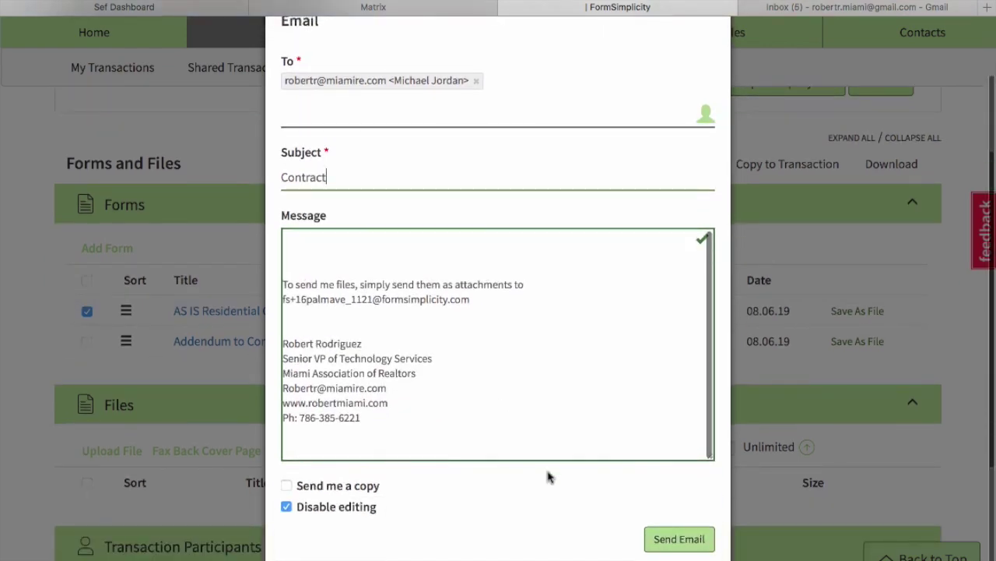
{"action": "left_click", "coordinate": [677, 538]}
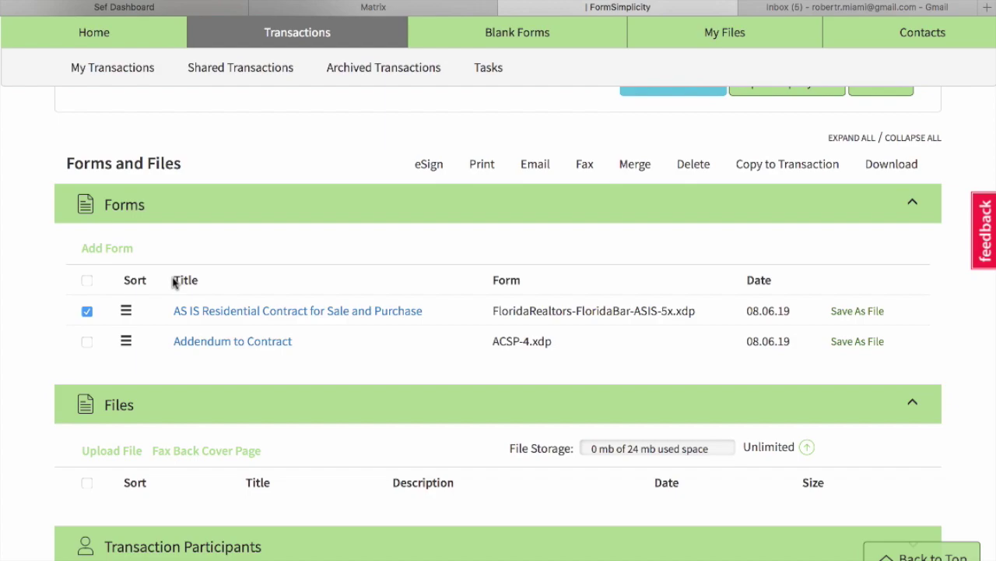
Print the selected AS IS Residential Contract.
{"action": "left_click", "coordinate": [483, 165]}
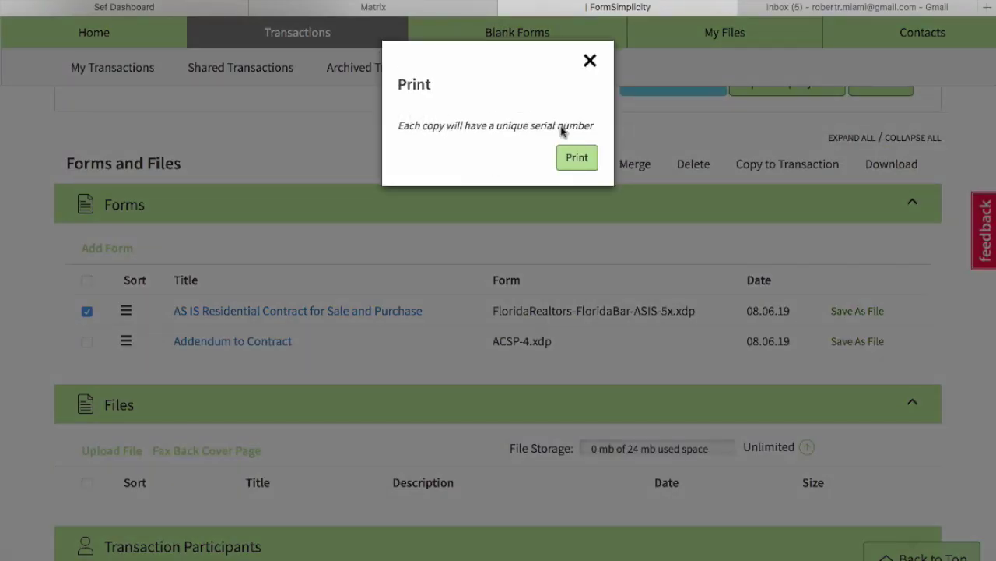
{"action": "left_click", "coordinate": [566, 160]}
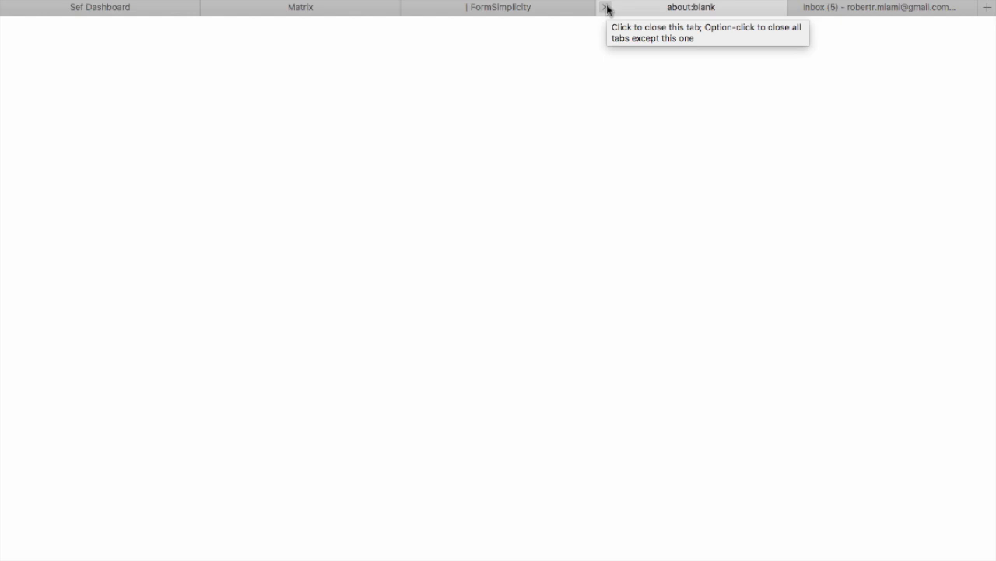
{"action": "left_click", "coordinate": [607, 7]}
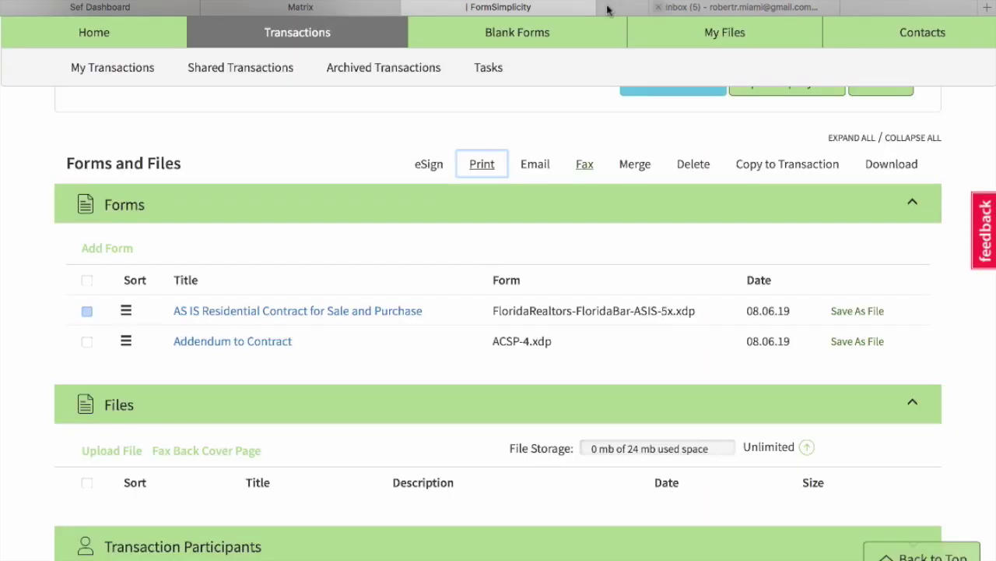
Open the fax form for the AS IS contract and close it without sending.
{"action": "left_click", "coordinate": [584, 166]}
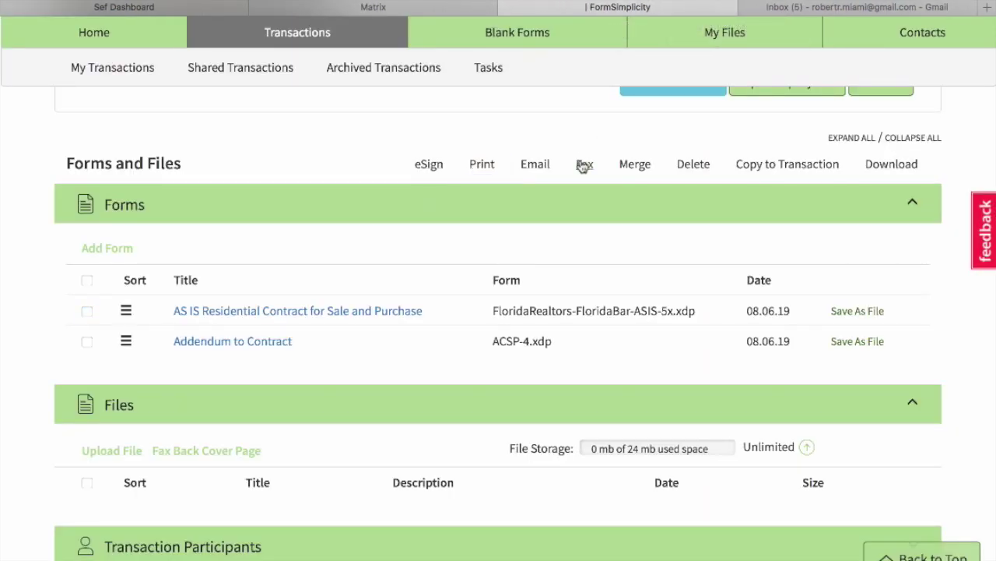
{"action": "left_click", "coordinate": [86, 312]}
{"action": "left_click", "coordinate": [584, 165]}
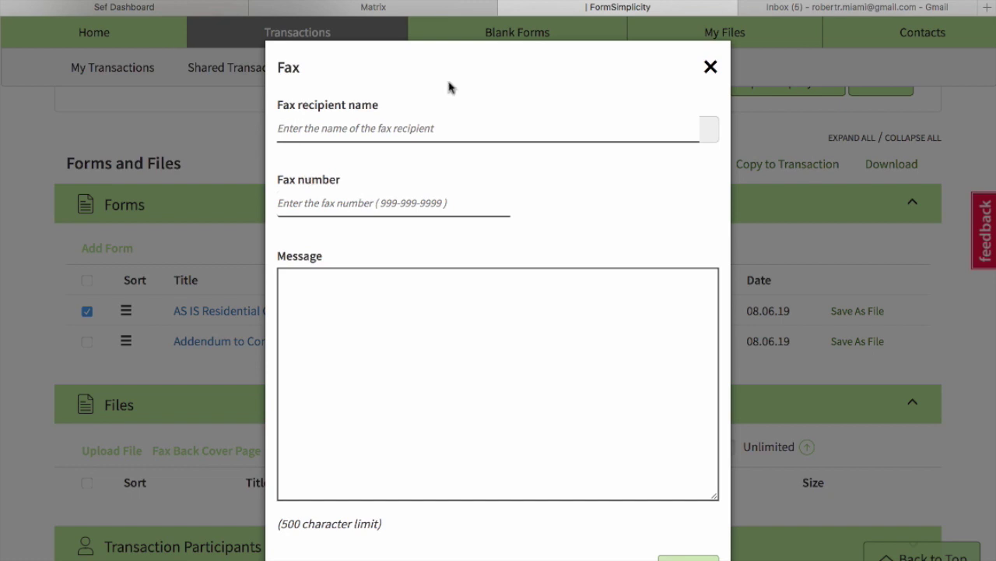
{"action": "left_click", "coordinate": [715, 67]}
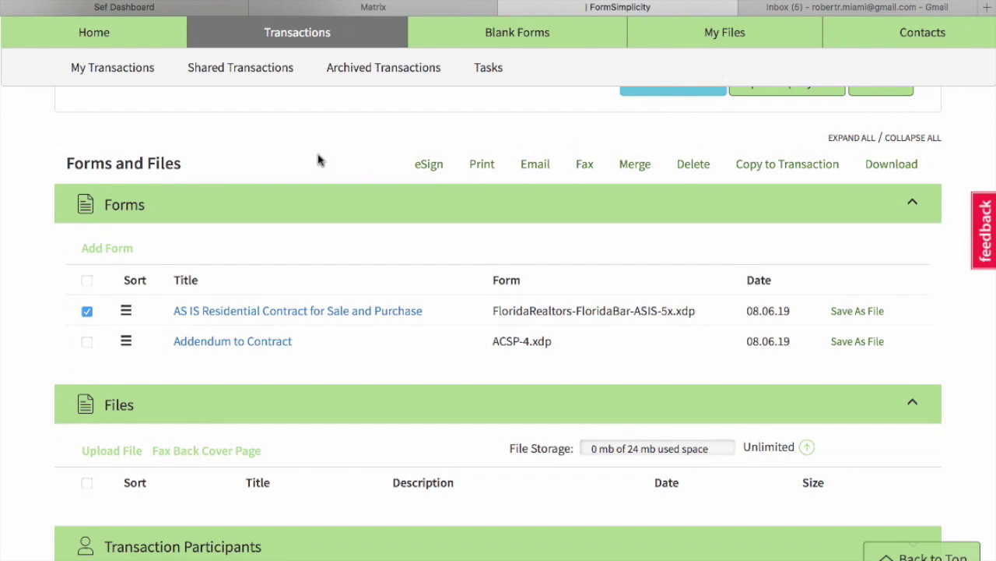
{"action": "scroll", "coordinate": [319, 160], "scroll_direction": "down", "scroll_amount": 5}
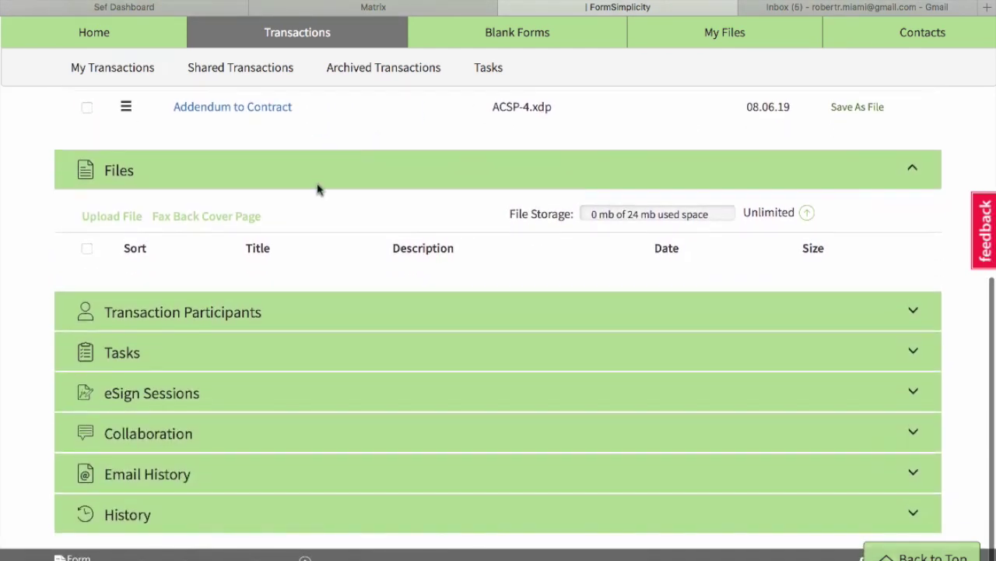
Expand Collaboration and address a collaboration invitation to the saved contact.
{"action": "left_click", "coordinate": [157, 441]}
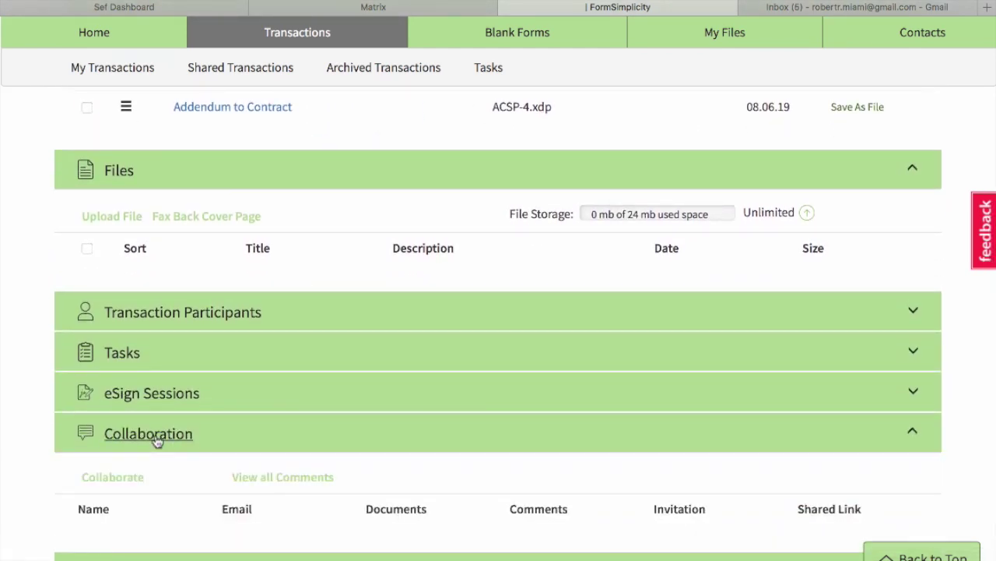
{"action": "scroll", "coordinate": [154, 441], "scroll_direction": "down", "scroll_amount": 2}
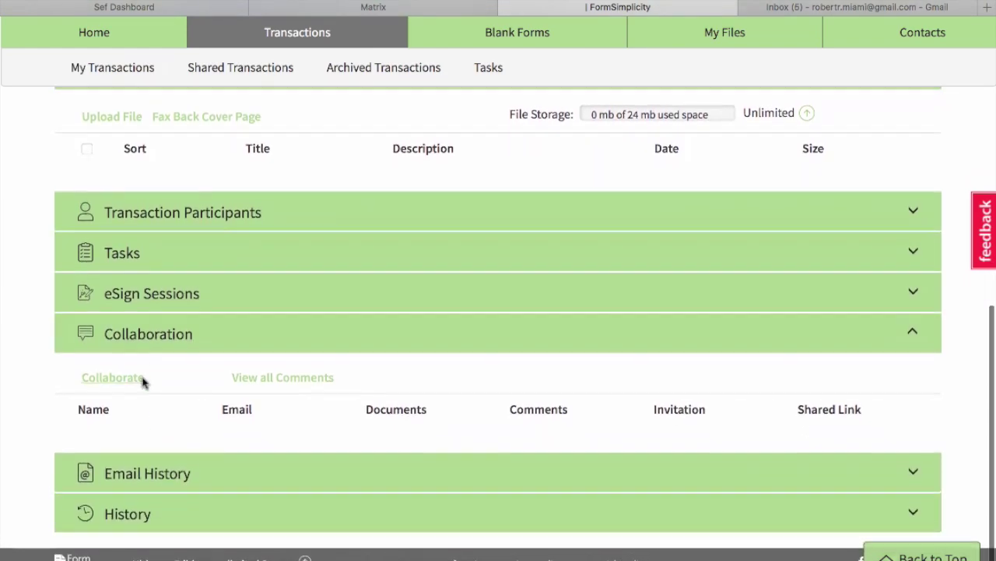
{"action": "left_click", "coordinate": [118, 378]}
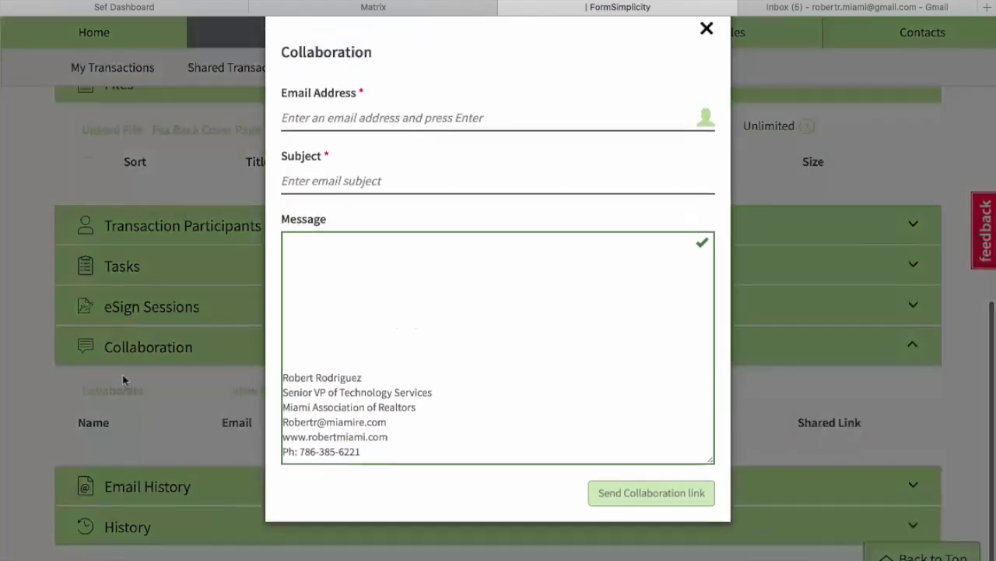
{"action": "left_click", "coordinate": [384, 150]}
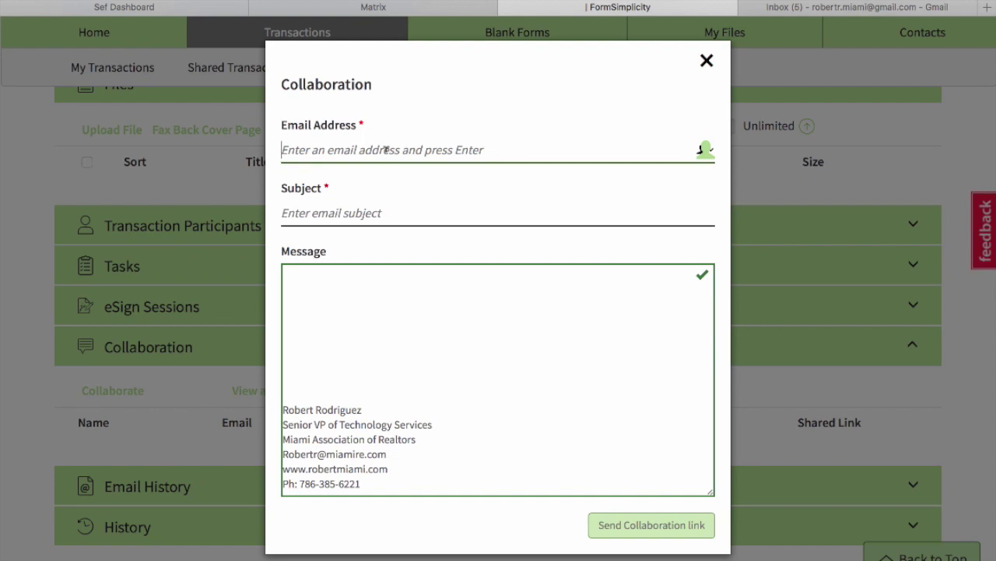
{"action": "type", "text": "m <Micha"}
{"action": "type", "text": "e"}
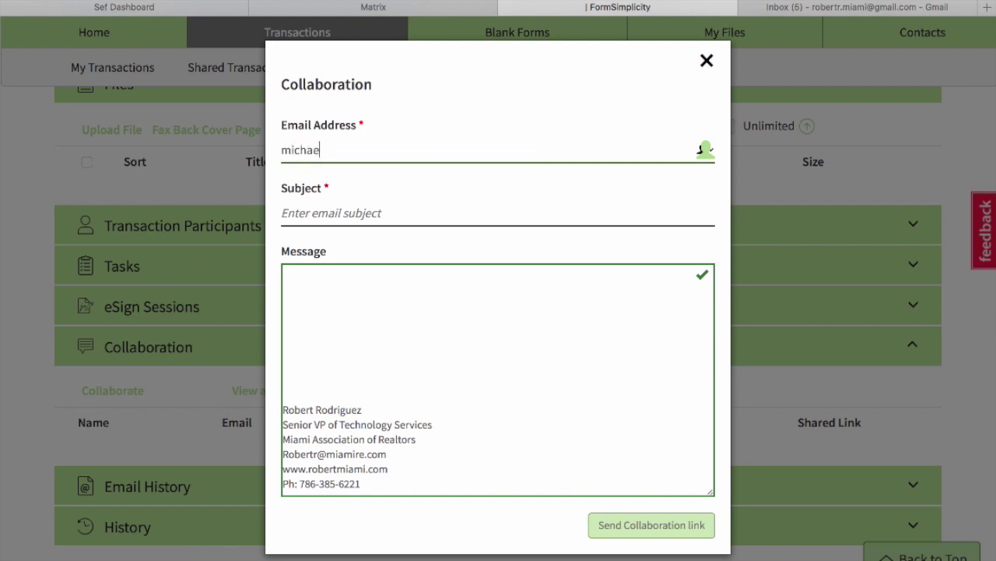
{"action": "type", "text": "l"}
{"action": "left_click", "coordinate": [416, 187]}
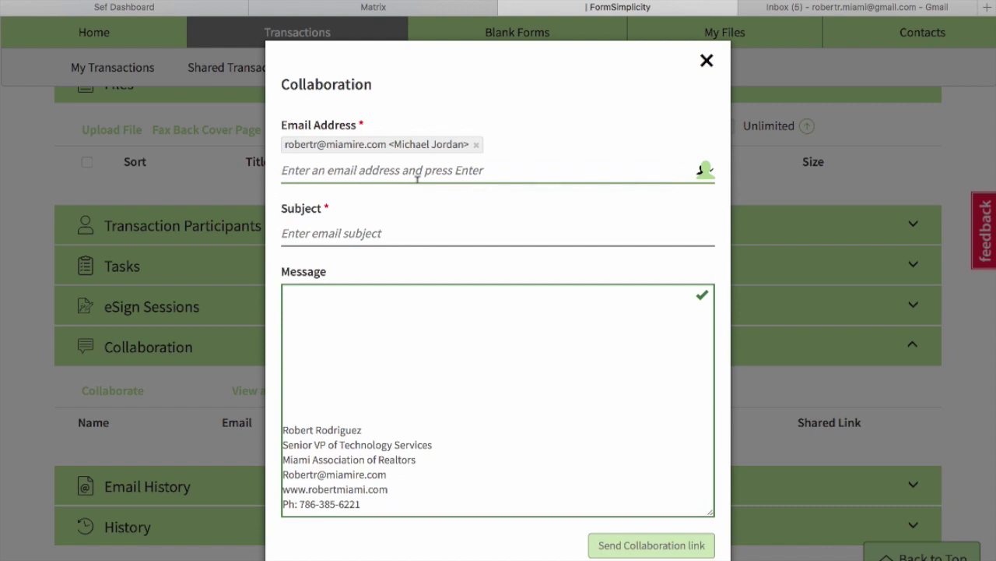
Give the invitation the subject 'Shared Files' and send the collaboration link.
{"action": "left_click", "coordinate": [371, 225]}
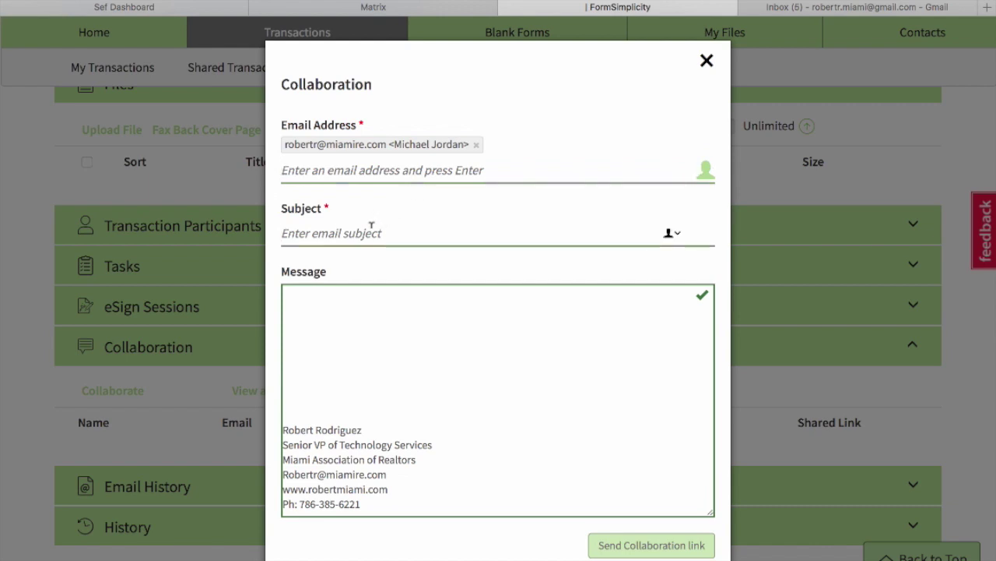
{"action": "type", "text": "Shar"}
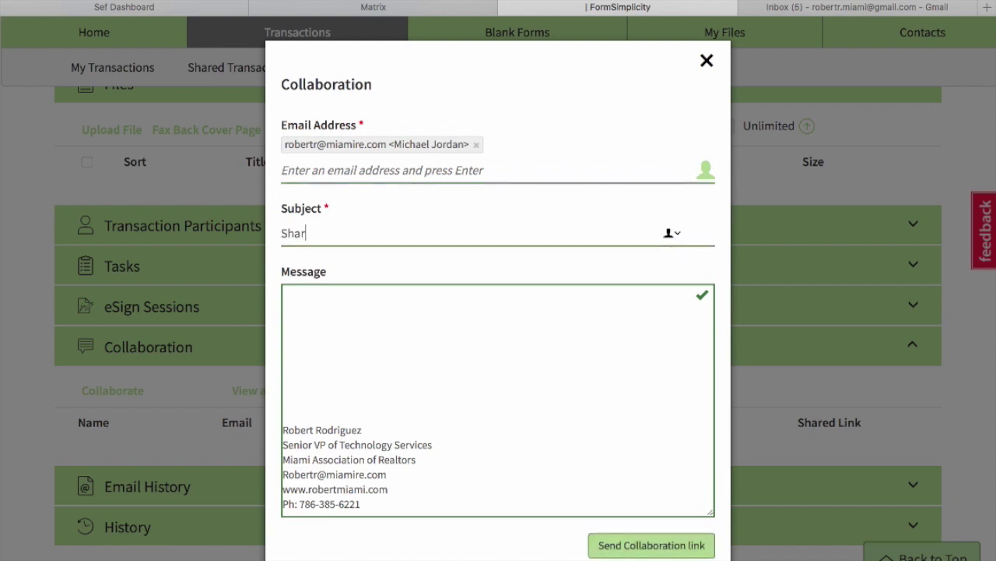
{"action": "type", "text": "ed Files"}
{"action": "scroll", "coordinate": [541, 370], "scroll_direction": "down", "scroll_amount": 2}
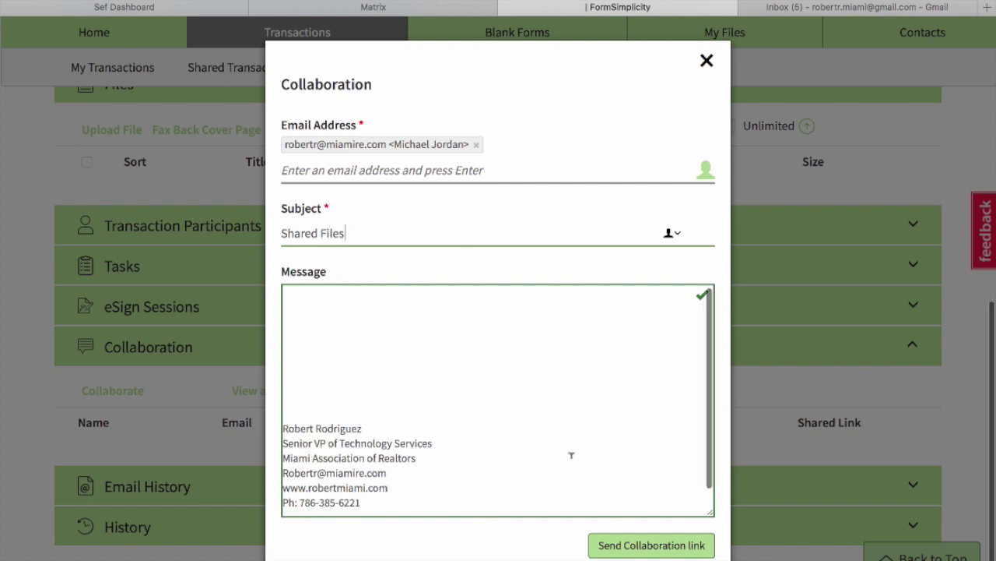
{"action": "left_click", "coordinate": [651, 542]}
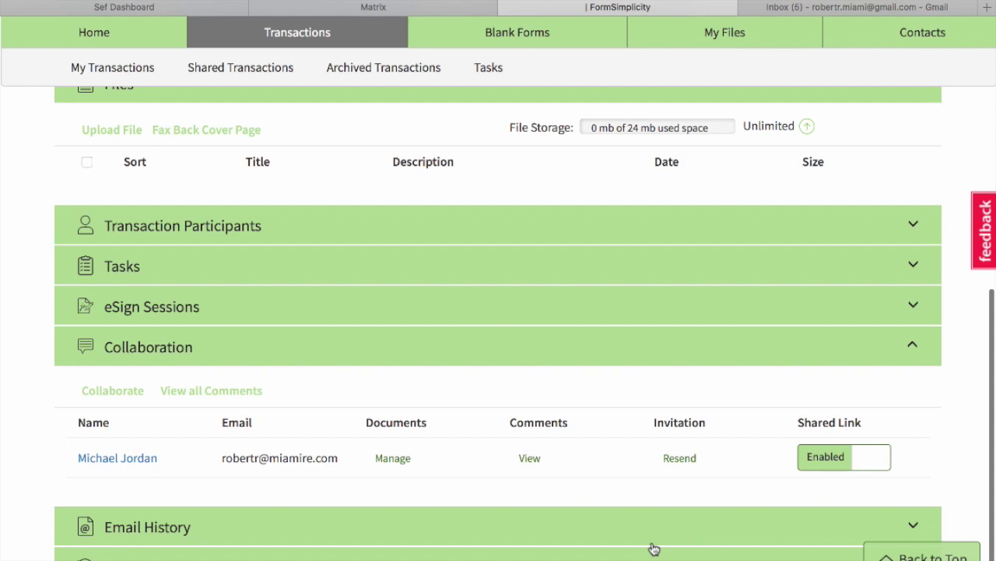
{"action": "scroll", "coordinate": [654, 549], "scroll_direction": "down", "scroll_amount": 2}
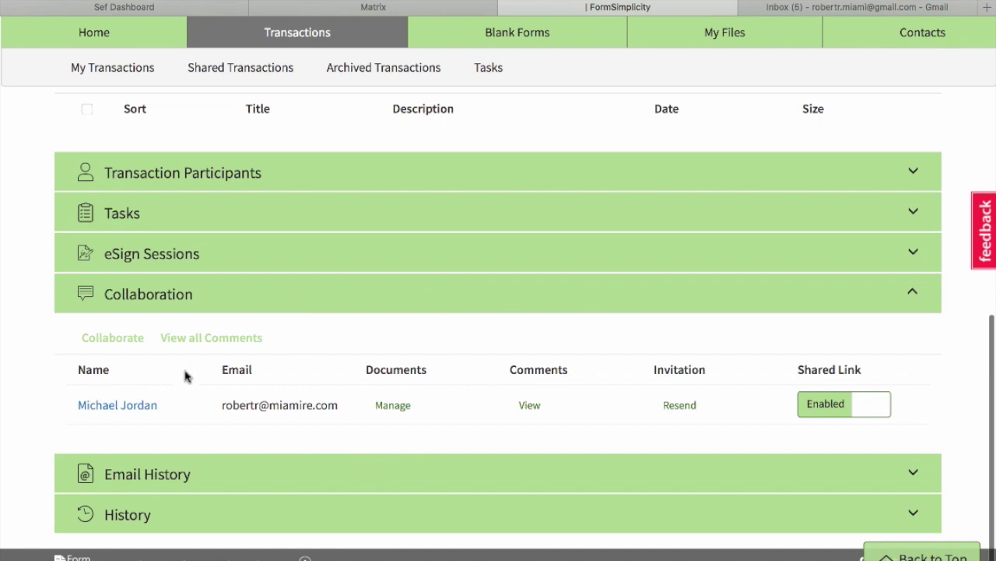
{"action": "left_click", "coordinate": [388, 409]}
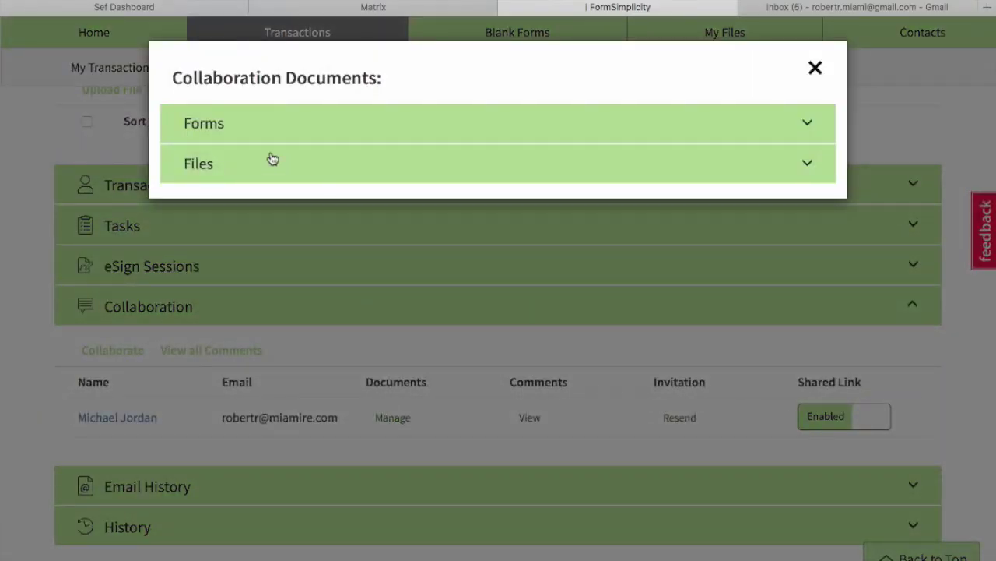
{"action": "left_click", "coordinate": [200, 127]}
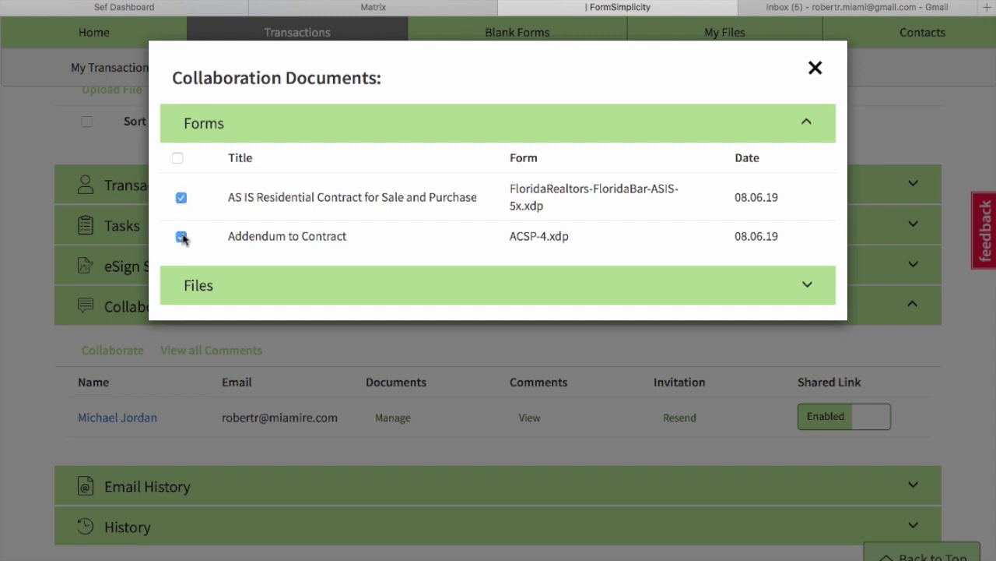
{"action": "left_click", "coordinate": [818, 74]}
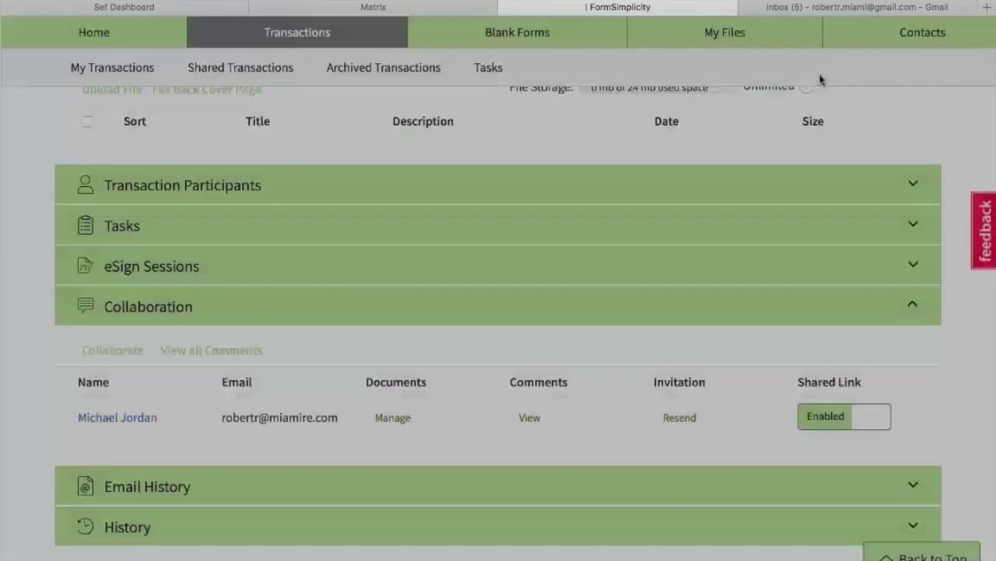
{"action": "scroll", "coordinate": [744, 372], "scroll_direction": "up", "scroll_amount": 5}
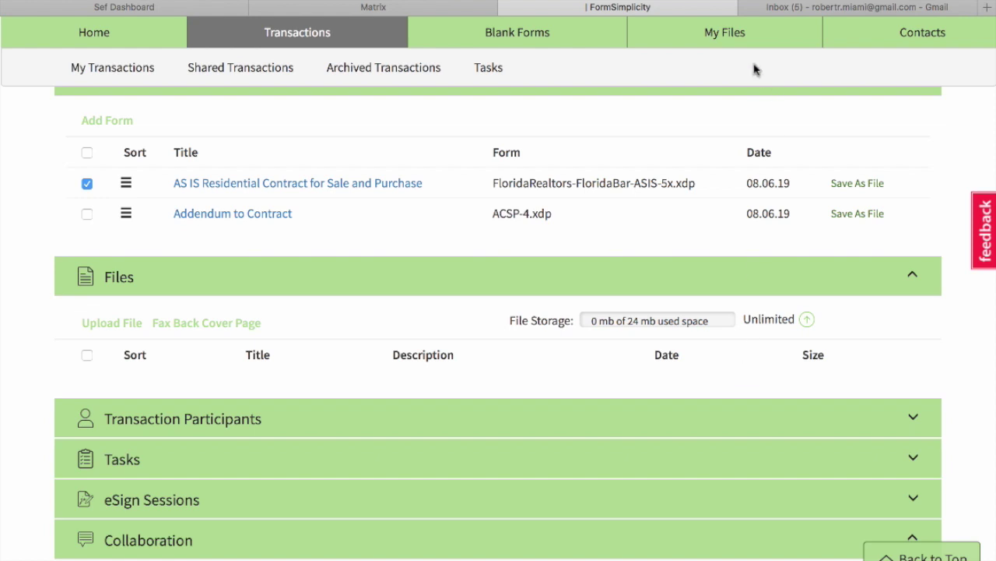
Reach Outlook via the Office 365 favourite and follow the Shared Files email's transaction link.
{"action": "left_click", "coordinate": [987, 7]}
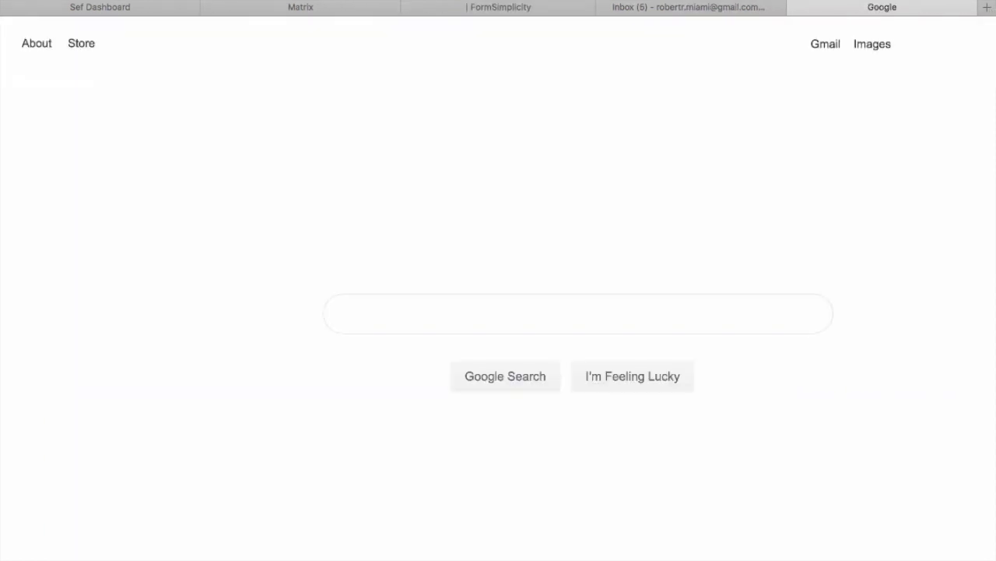
{"action": "left_click", "coordinate": [348, 0]}
{"action": "left_click", "coordinate": [457, 32]}
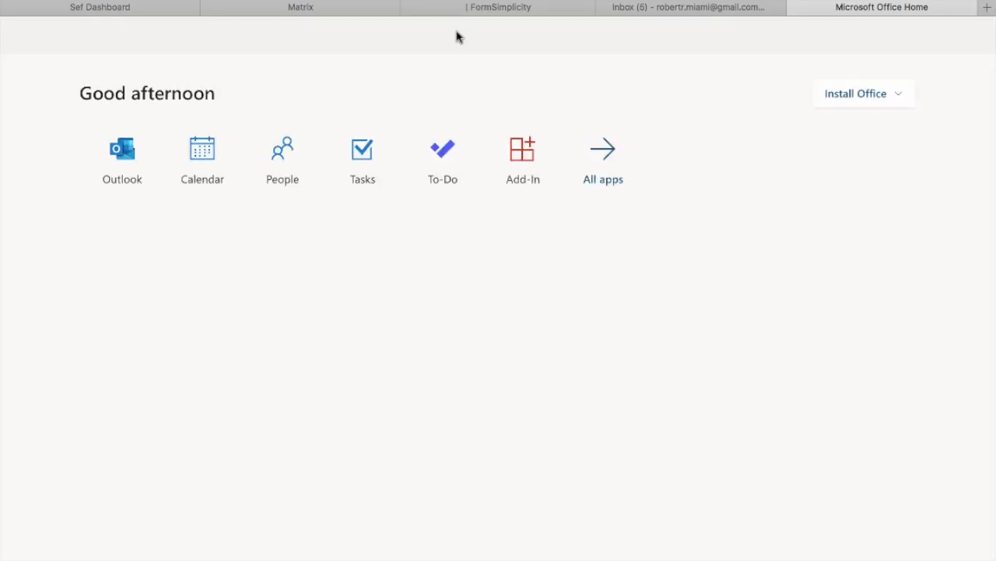
{"action": "left_click", "coordinate": [121, 157]}
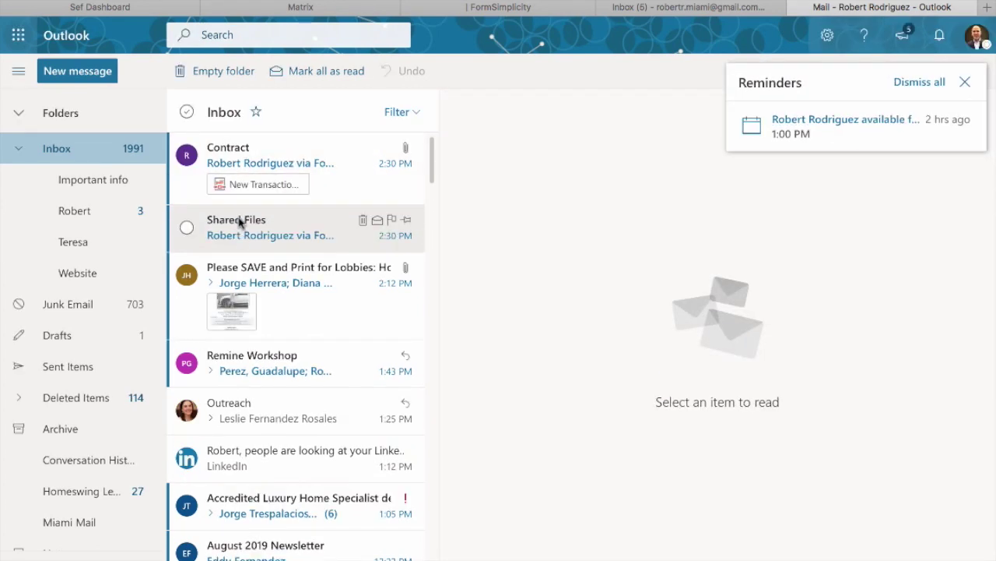
{"action": "left_click", "coordinate": [239, 222]}
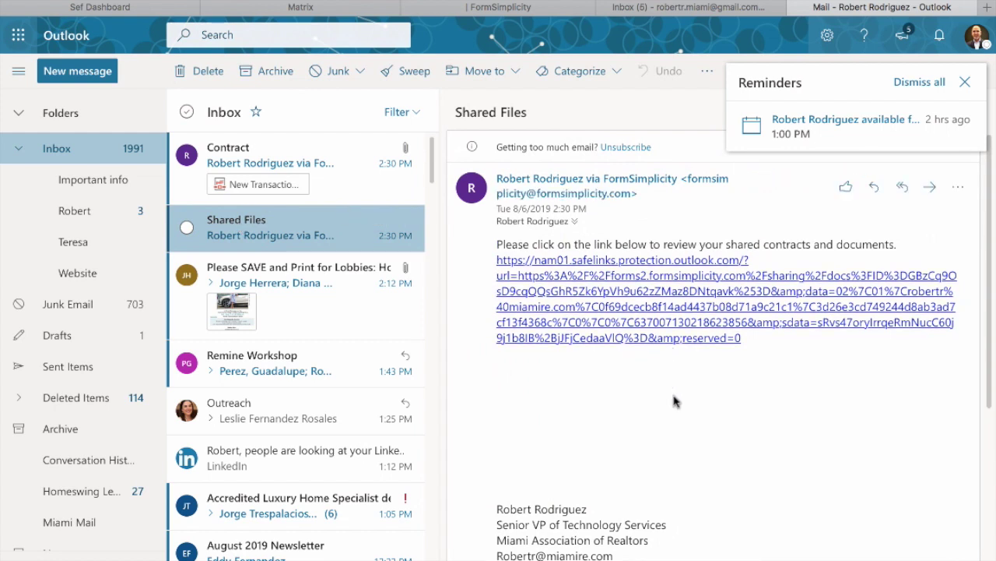
{"action": "left_click", "coordinate": [585, 267]}
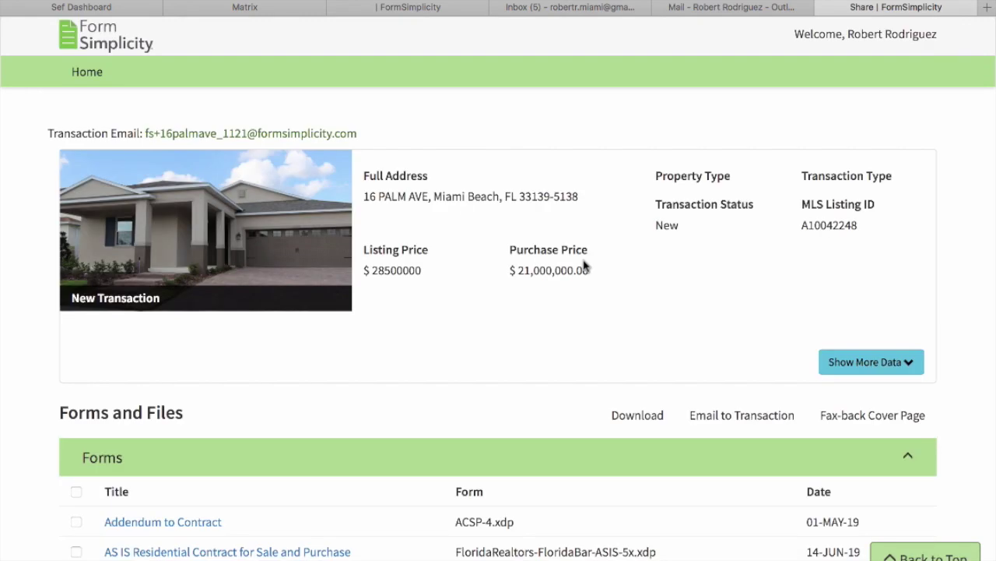
Preview the shared AS IS Residential Contract PDF as the recipient sees it, then close the preview.
{"action": "scroll", "coordinate": [584, 264], "scroll_direction": "down", "scroll_amount": 3}
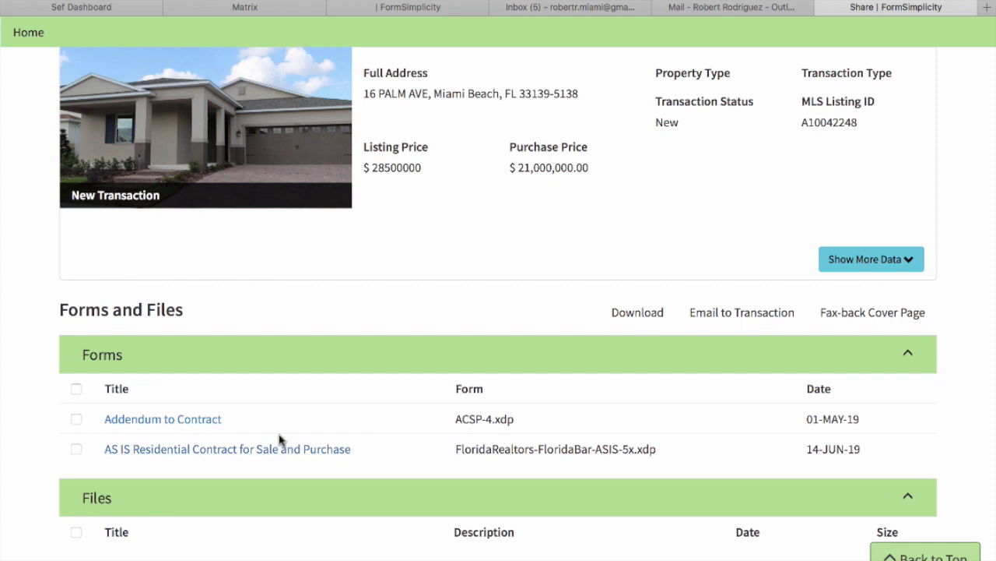
{"action": "left_click", "coordinate": [196, 451]}
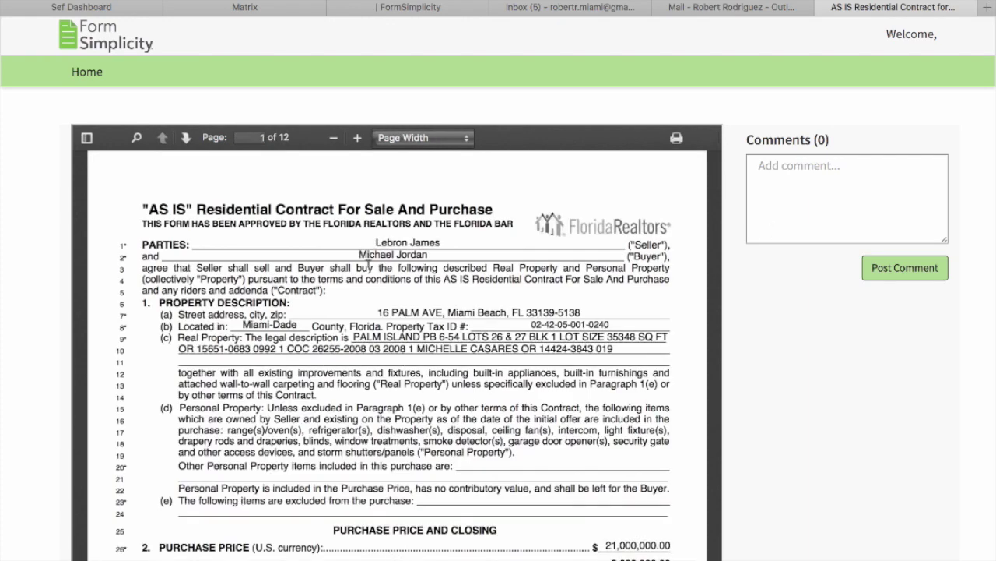
{"action": "double_click", "coordinate": [365, 267]}
{"action": "left_click", "coordinate": [822, 8]}
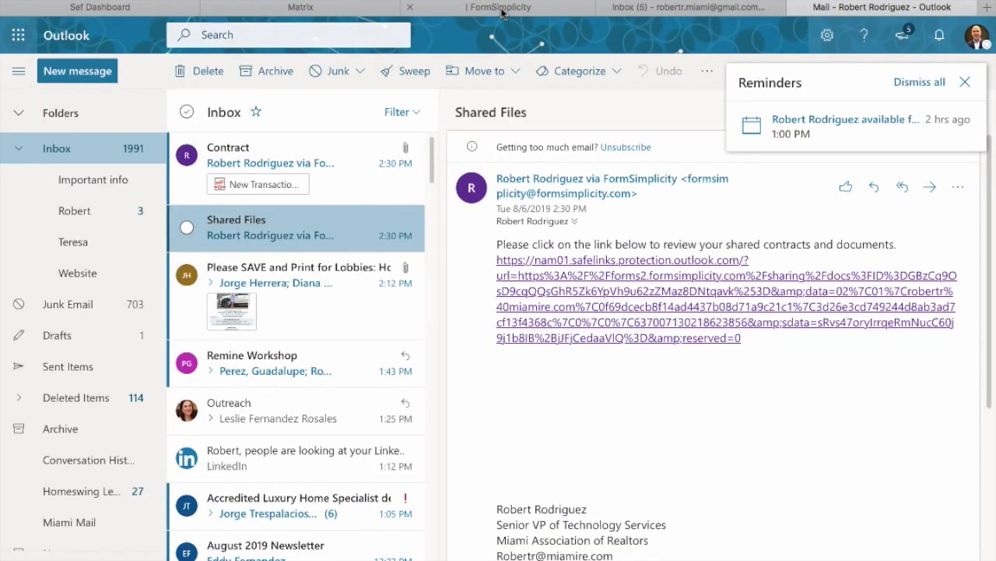
{"action": "left_click", "coordinate": [501, 10]}
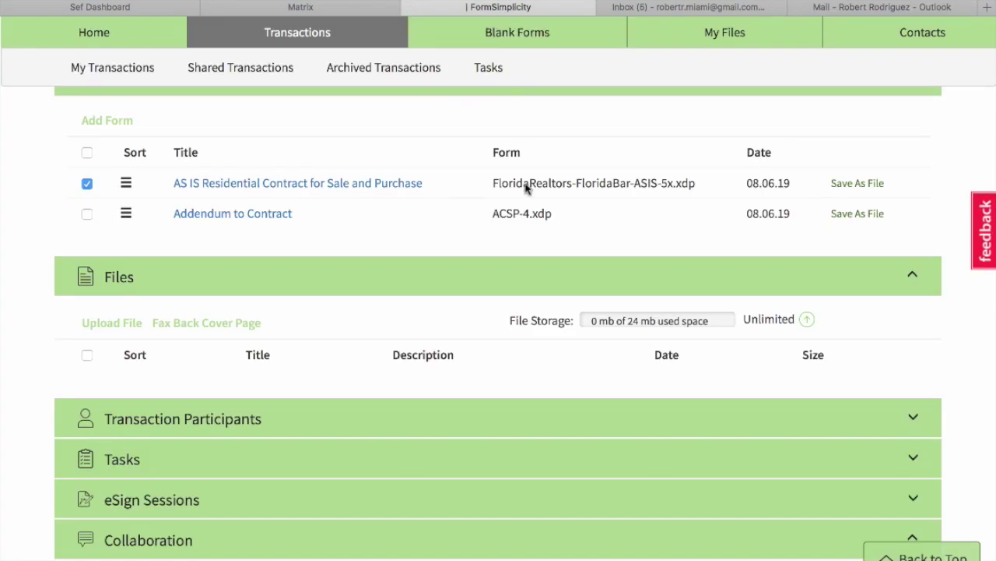
{"action": "scroll", "coordinate": [420, 374], "scroll_direction": "up", "scroll_amount": 1}
{"action": "scroll", "coordinate": [420, 373], "scroll_direction": "up", "scroll_amount": 5}
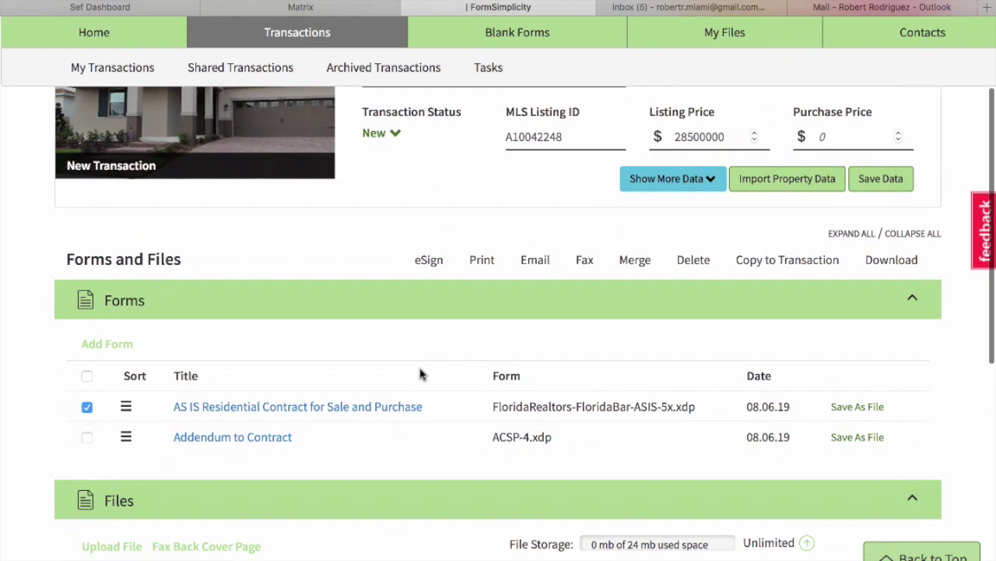
{"action": "scroll", "coordinate": [421, 374], "scroll_direction": "down", "scroll_amount": 6}
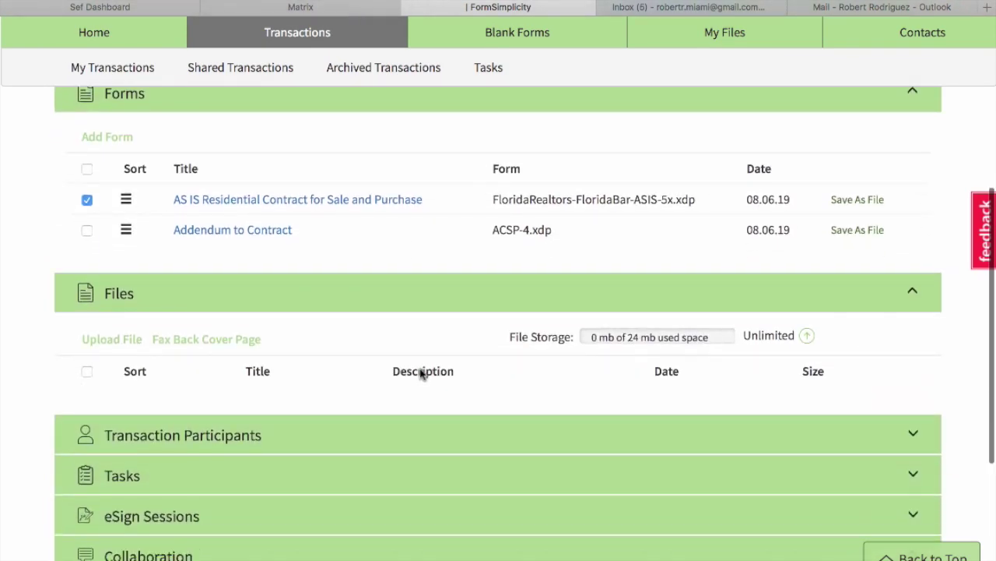
{"action": "scroll", "coordinate": [420, 374], "scroll_direction": "down", "scroll_amount": 5}
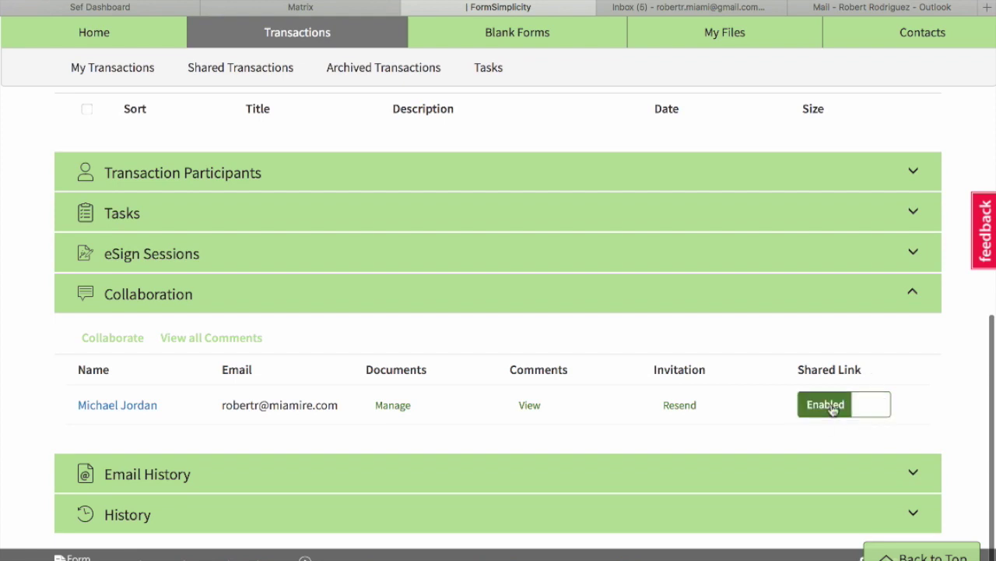
{"action": "left_click", "coordinate": [868, 410]}
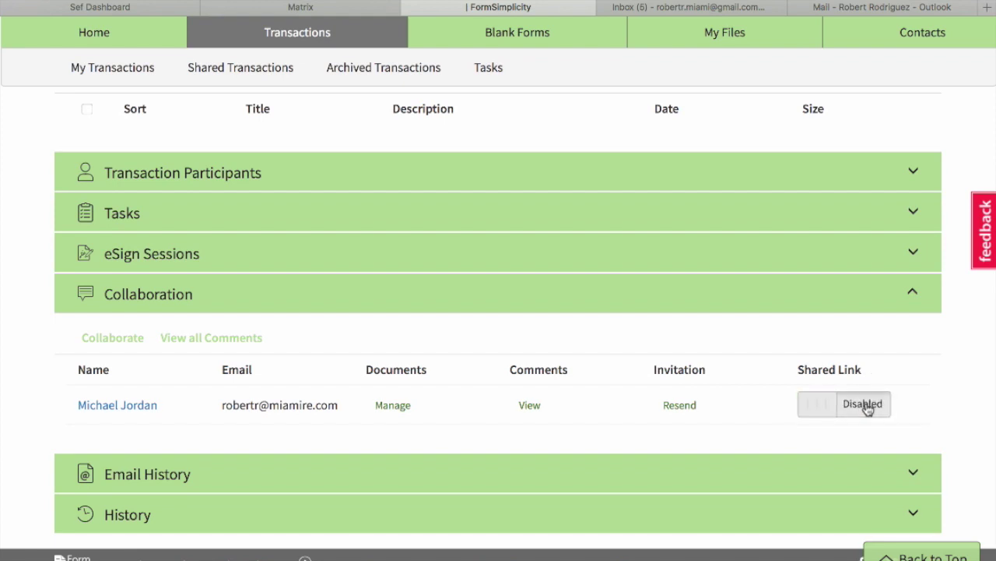
Reopen the emailed shared link to confirm it shows the 'sharing link has been disabled' notice.
{"action": "left_click", "coordinate": [867, 10]}
{"action": "left_click", "coordinate": [609, 266]}
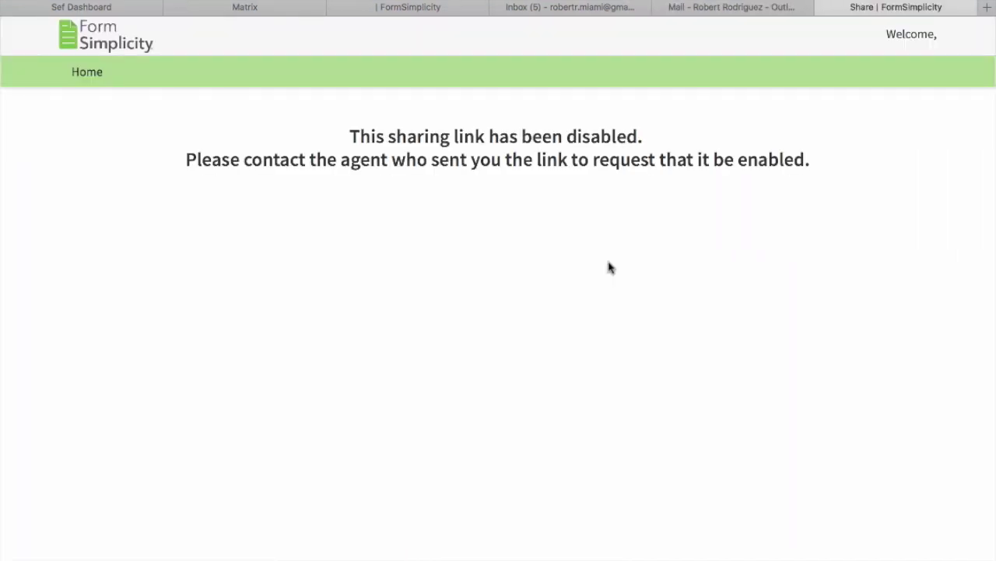
{"action": "left_click", "coordinate": [824, 7]}
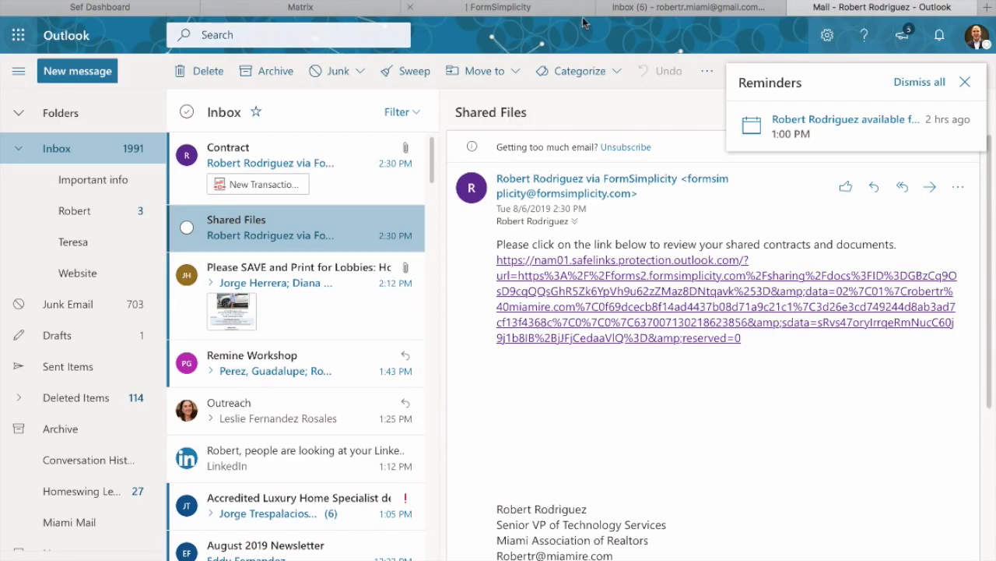
{"action": "left_click", "coordinate": [545, 8]}
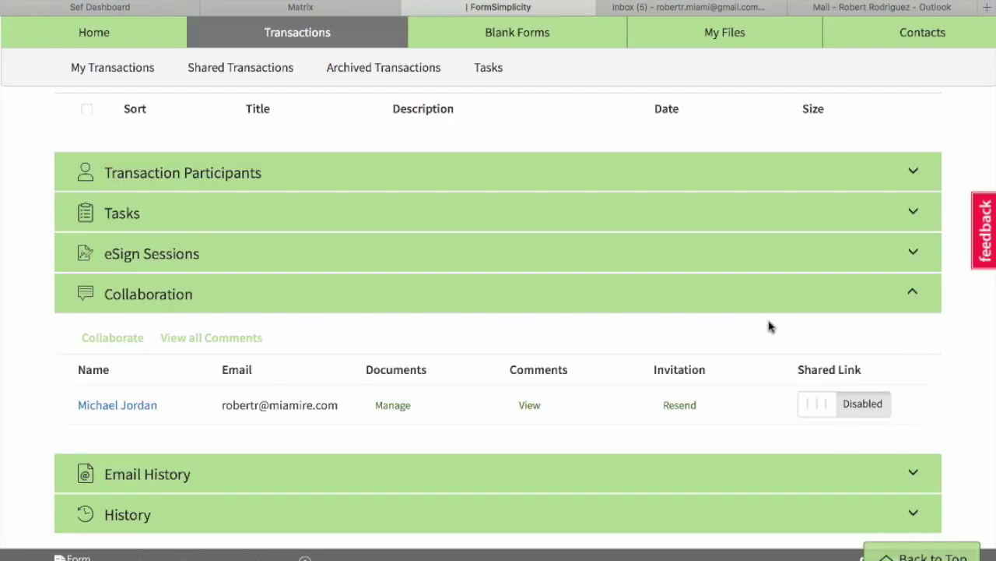
Re-enable the collaborator's shared link and uncheck Addendum to Contract so only the AS IS contract is shared.
{"action": "left_click", "coordinate": [824, 410]}
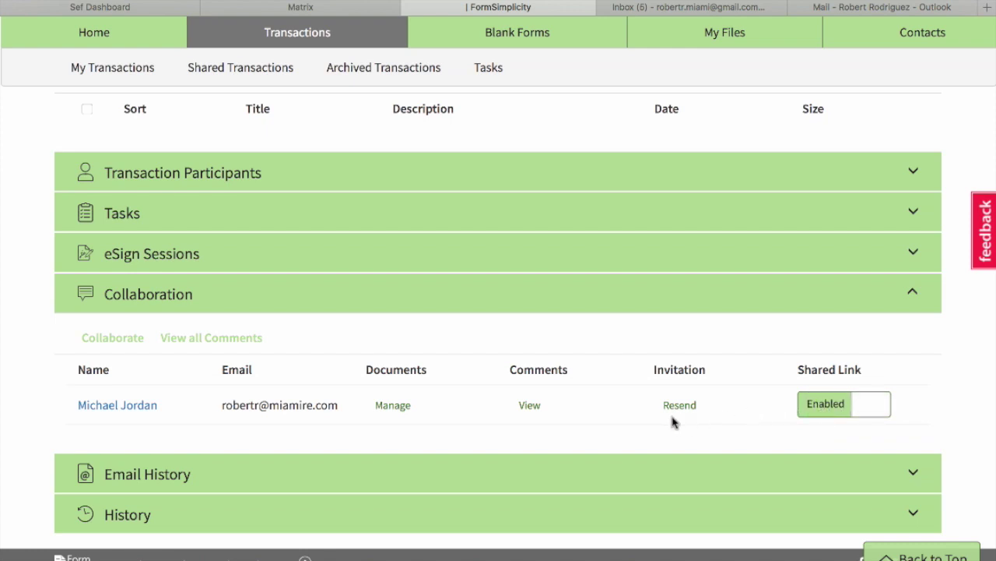
{"action": "scroll", "coordinate": [675, 422], "scroll_direction": "up", "scroll_amount": 1}
{"action": "scroll", "coordinate": [674, 422], "scroll_direction": "down", "scroll_amount": 1}
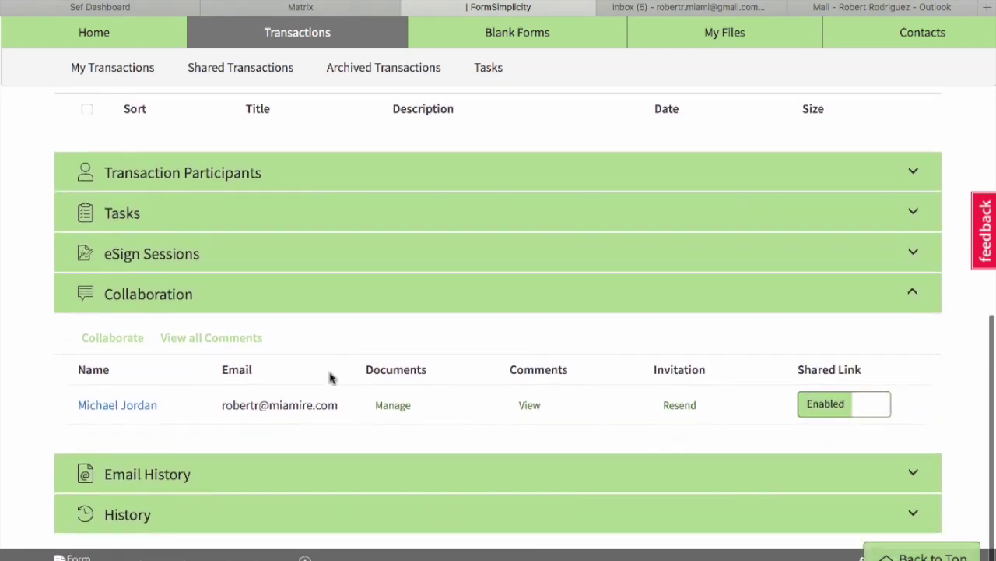
{"action": "left_click", "coordinate": [394, 406]}
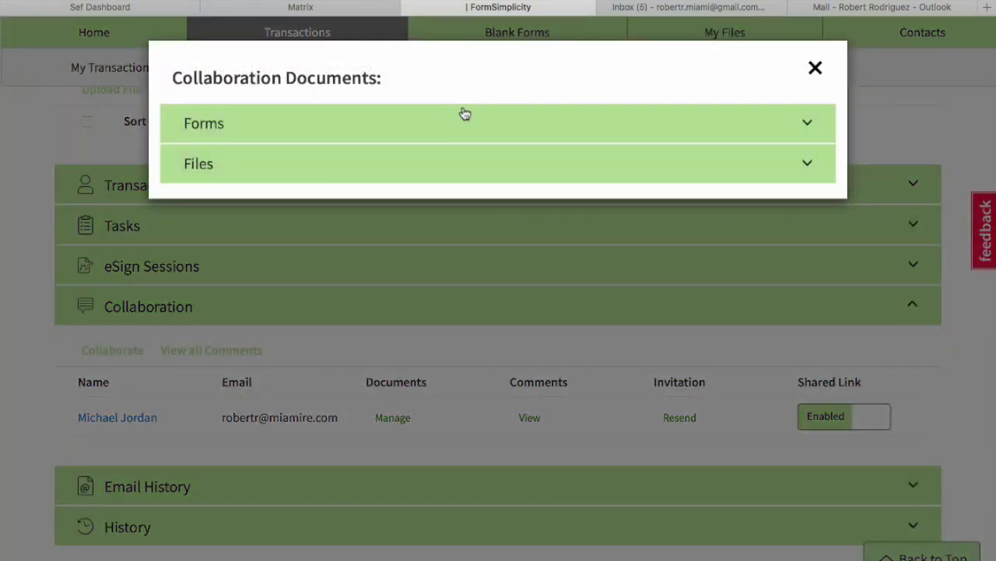
{"action": "left_click", "coordinate": [465, 114]}
{"action": "left_click", "coordinate": [178, 238]}
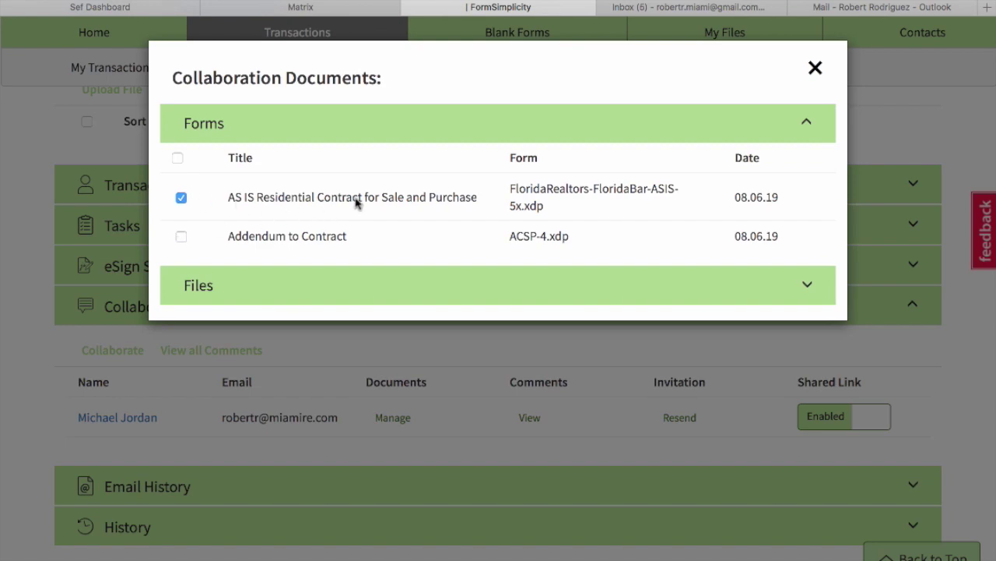
{"action": "left_click", "coordinate": [815, 69]}
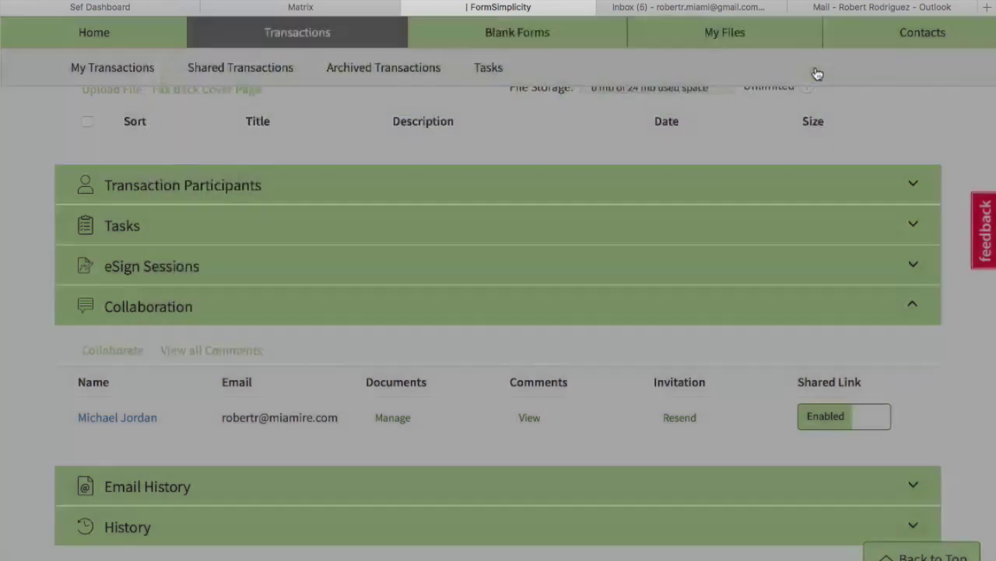
{"action": "left_click", "coordinate": [862, 9]}
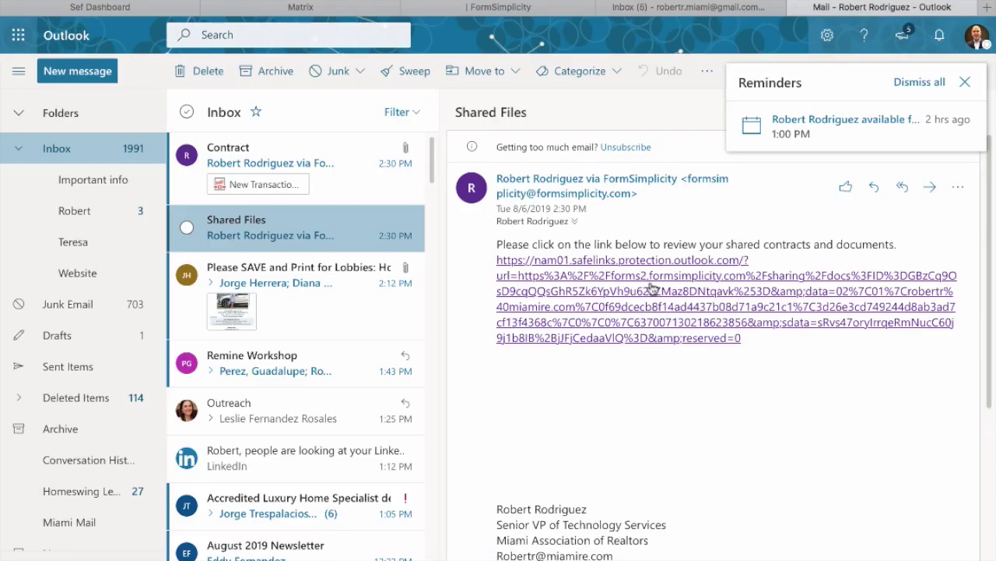
Confirm the shared link lists only the AS IS contract, then open the Contract email with New Transaction.pdf.
{"action": "left_click", "coordinate": [652, 288]}
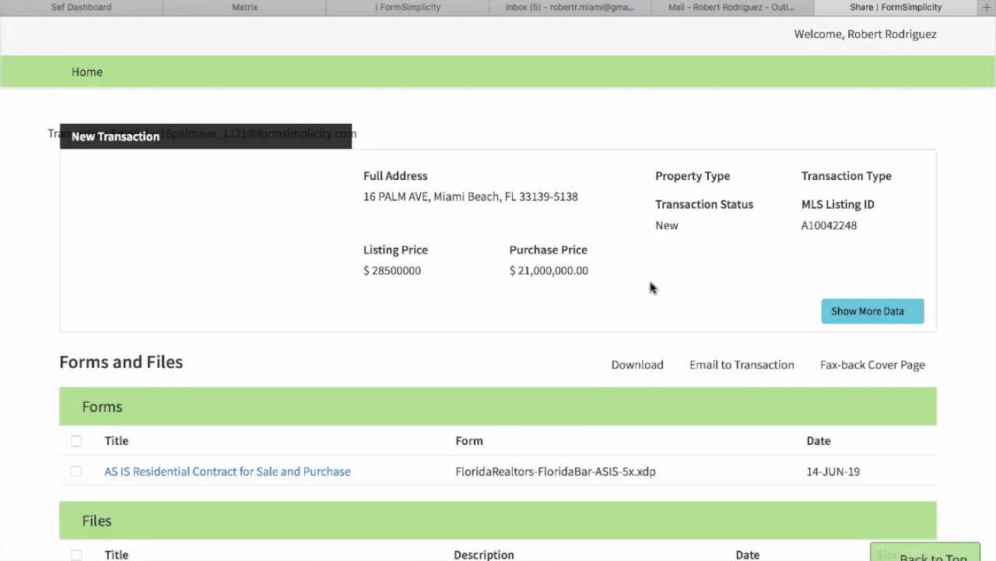
{"action": "scroll", "coordinate": [361, 327], "scroll_direction": "down", "scroll_amount": 2}
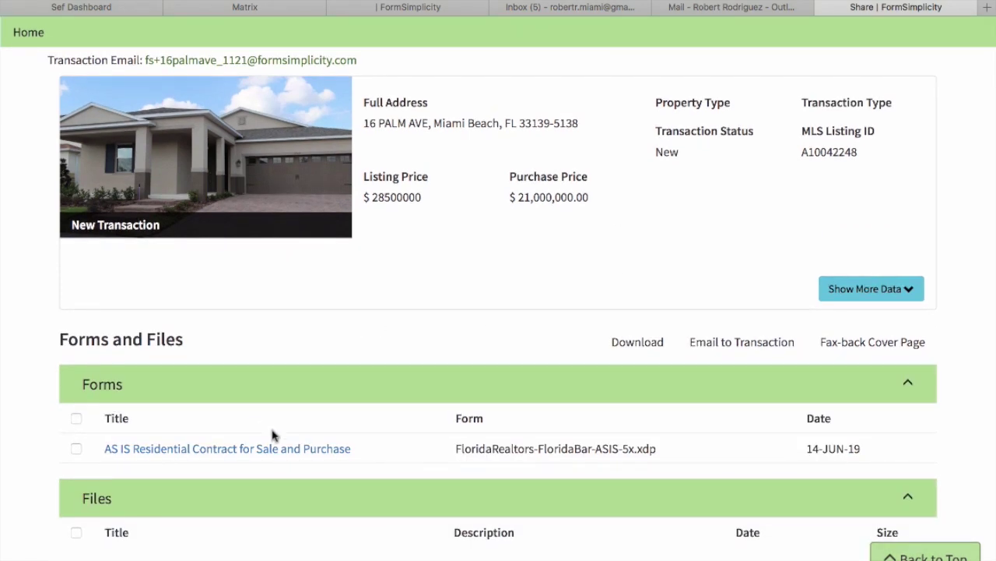
{"action": "left_click", "coordinate": [827, 8]}
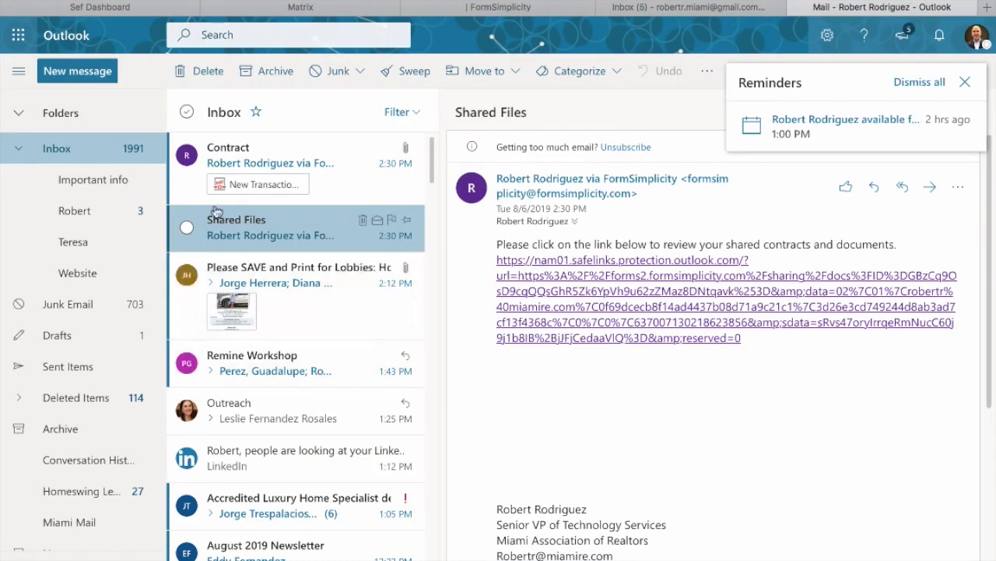
{"action": "left_click", "coordinate": [245, 151]}
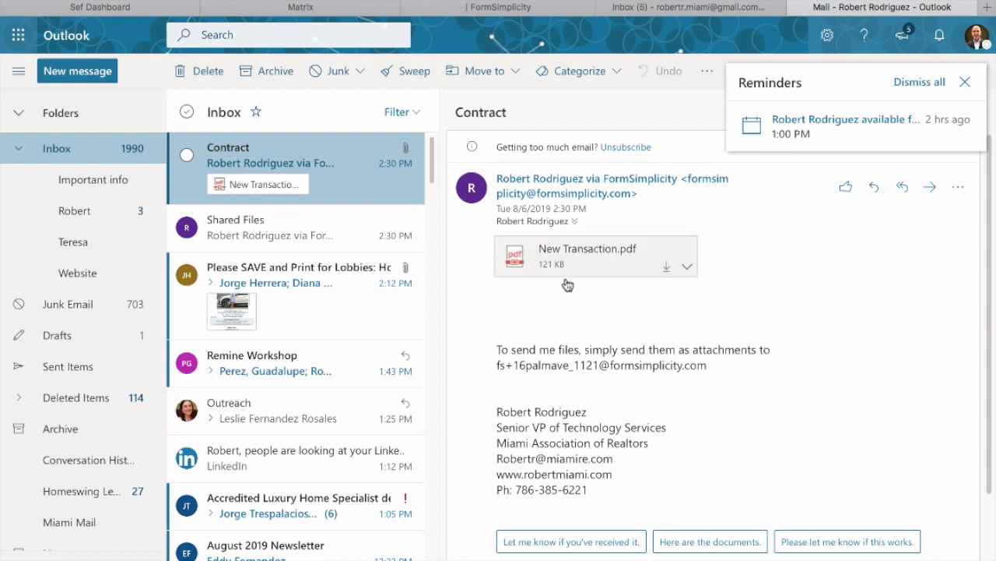
{"action": "left_click", "coordinate": [516, 8]}
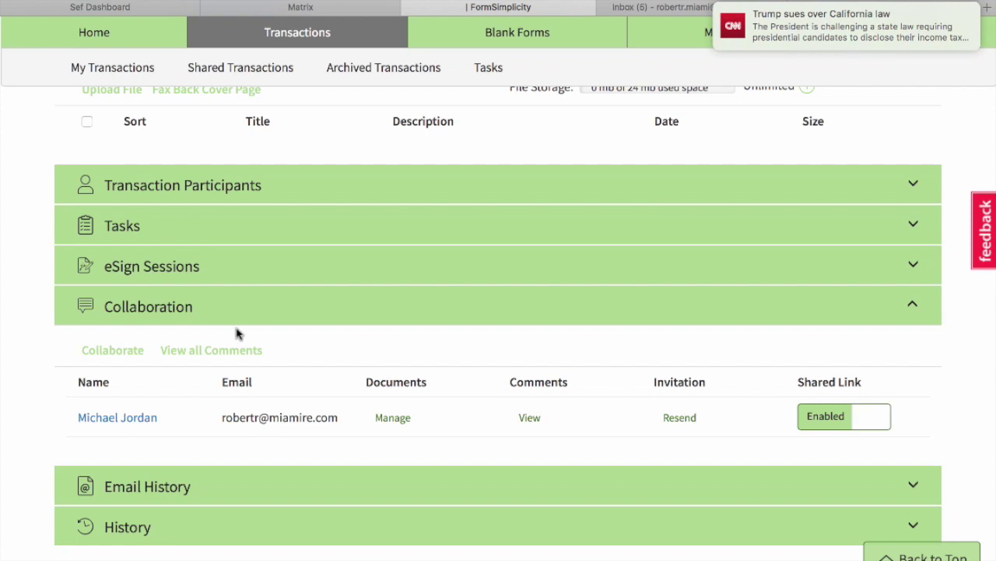
{"action": "scroll", "coordinate": [237, 333], "scroll_direction": "up", "scroll_amount": 5}
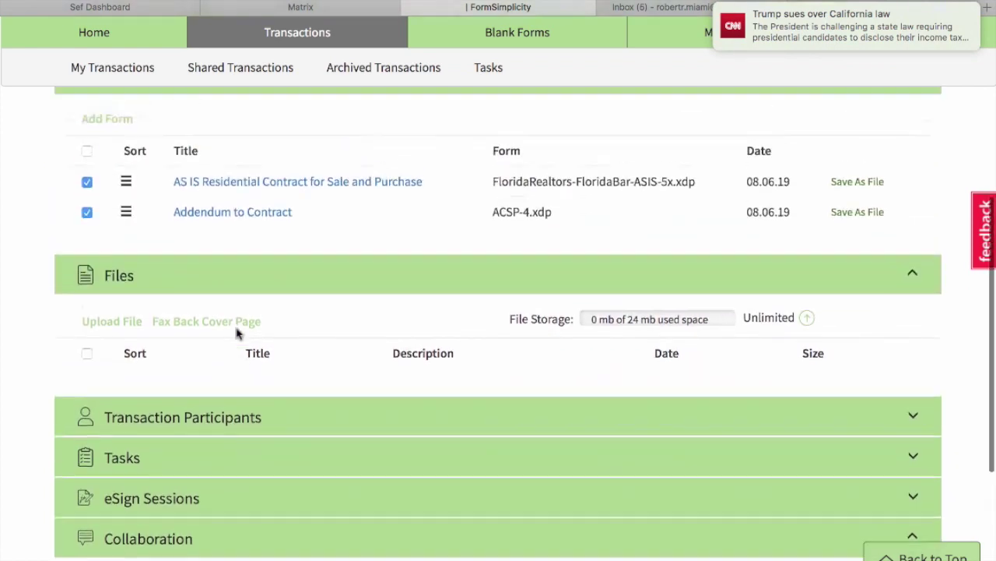
{"action": "left_click", "coordinate": [86, 282]}
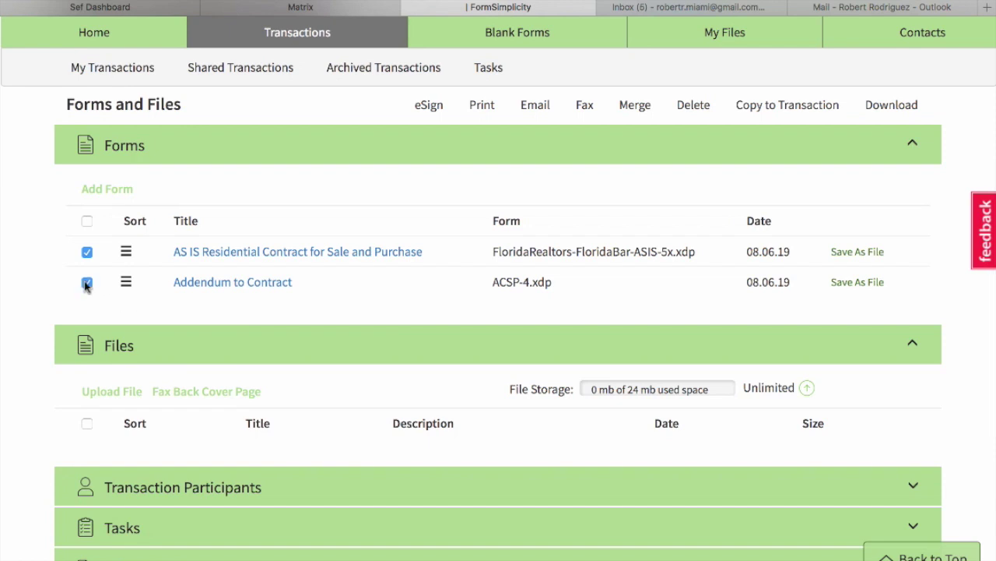
{"action": "scroll", "coordinate": [41, 281], "scroll_direction": "up", "scroll_amount": 3}
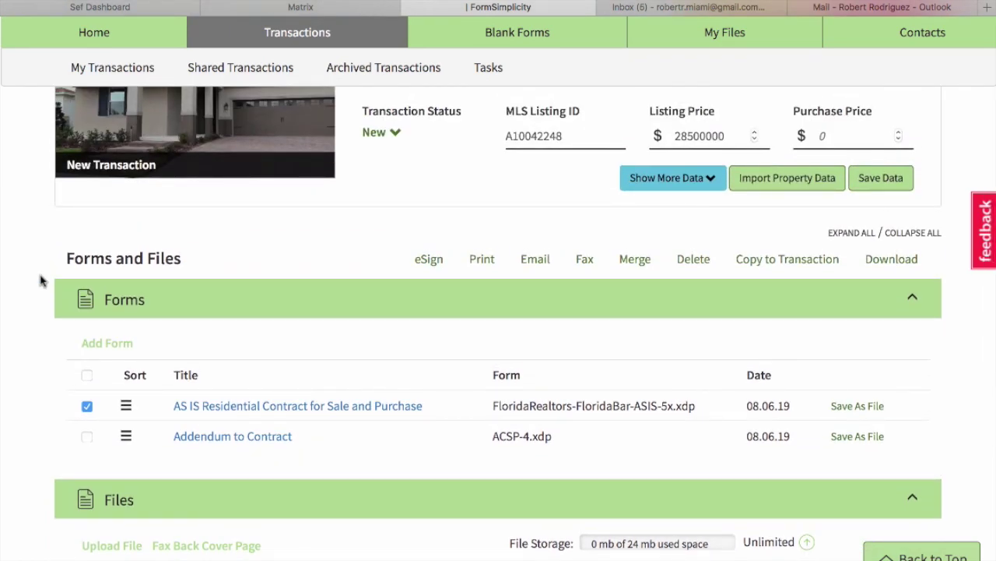
{"action": "scroll", "coordinate": [42, 281], "scroll_direction": "up", "scroll_amount": 3}
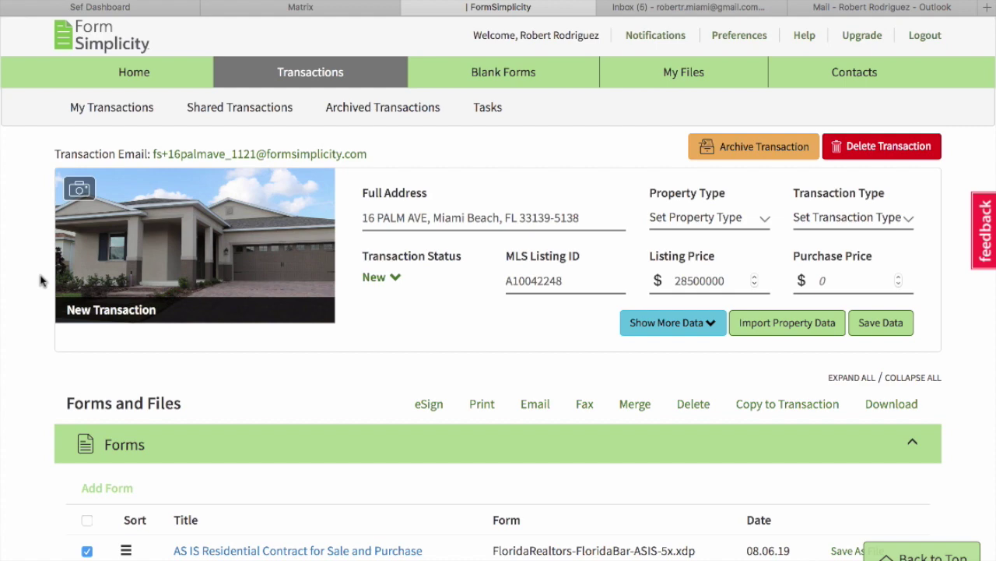
{"action": "scroll", "coordinate": [41, 281], "scroll_direction": "down", "scroll_amount": 5}
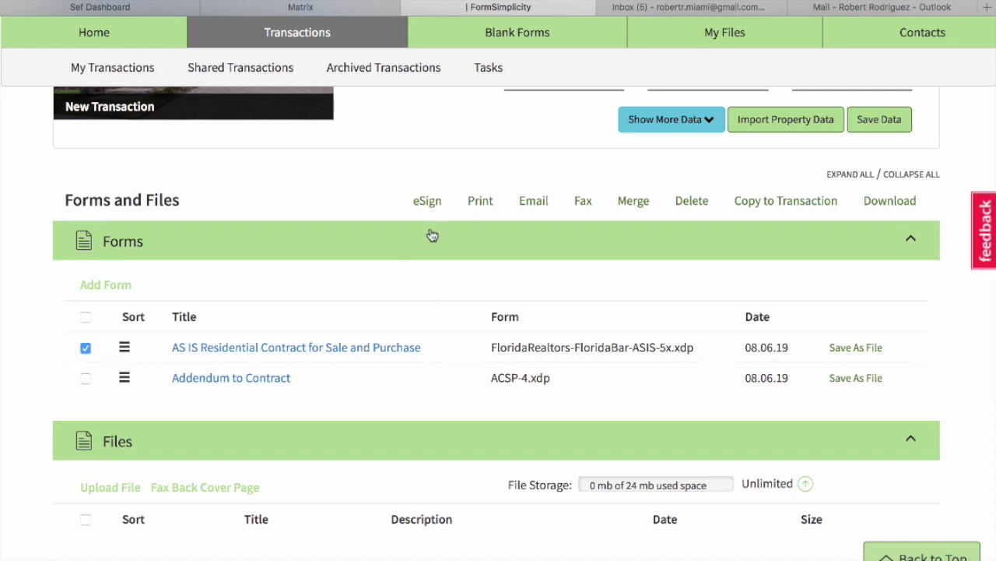
Start eSign for the AS IS contract and create a new signing session in eSignOnline.
{"action": "left_click", "coordinate": [433, 202]}
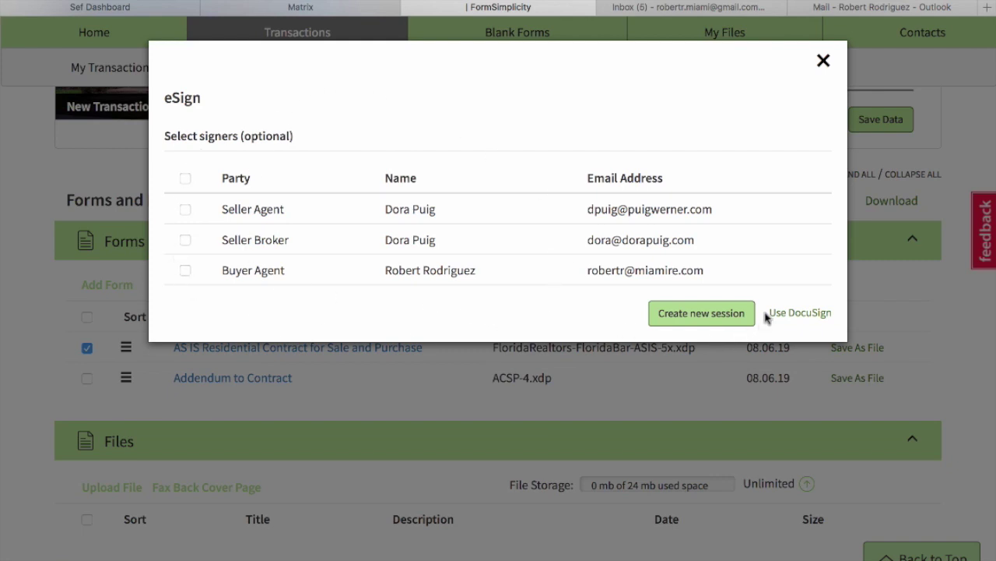
{"action": "left_click", "coordinate": [718, 322]}
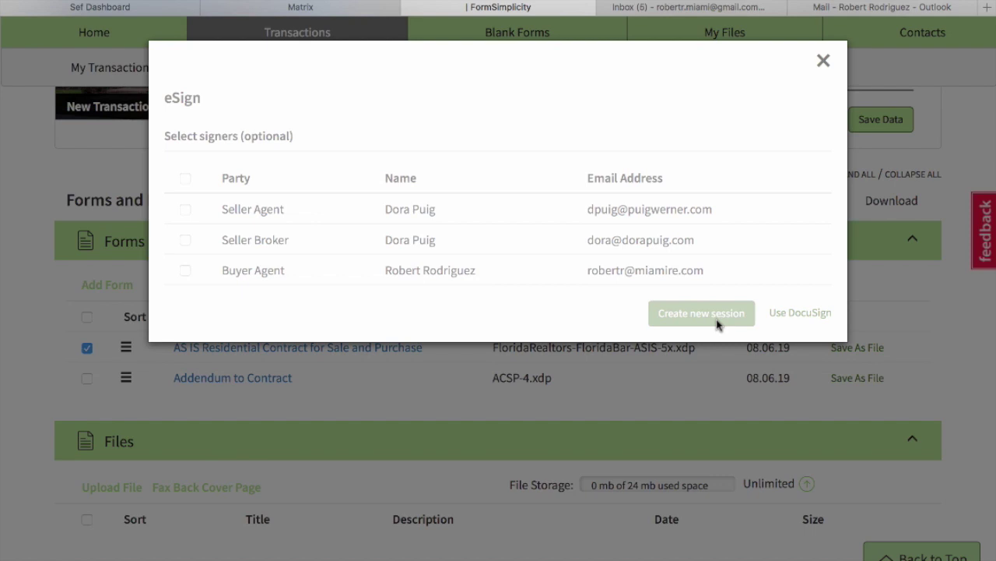
{"action": "left_click", "coordinate": [717, 319]}
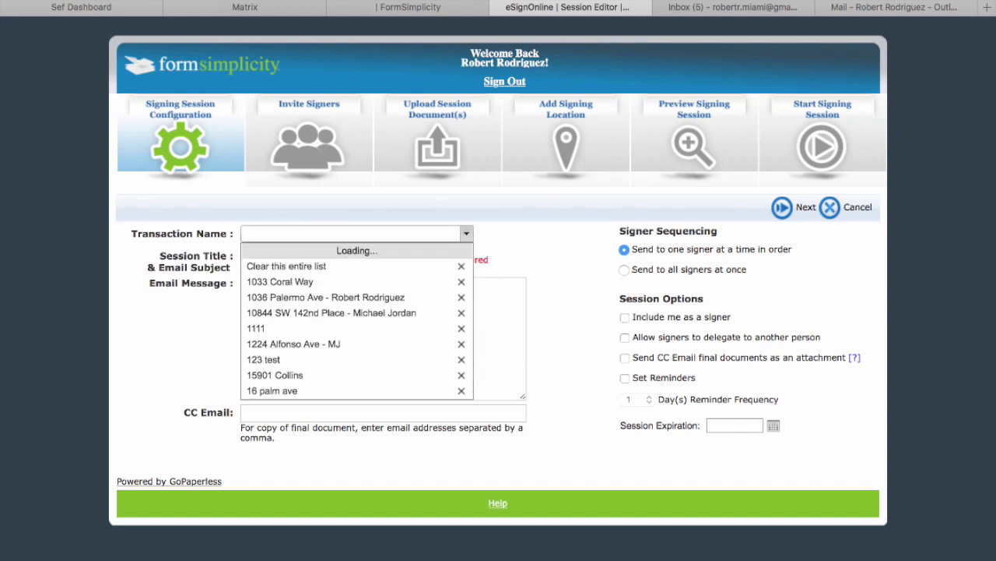
Enter the transaction name, title the session 'Palm AVE', and choose Send to all signers at once.
{"action": "type", "text": "Michael Jordan"}
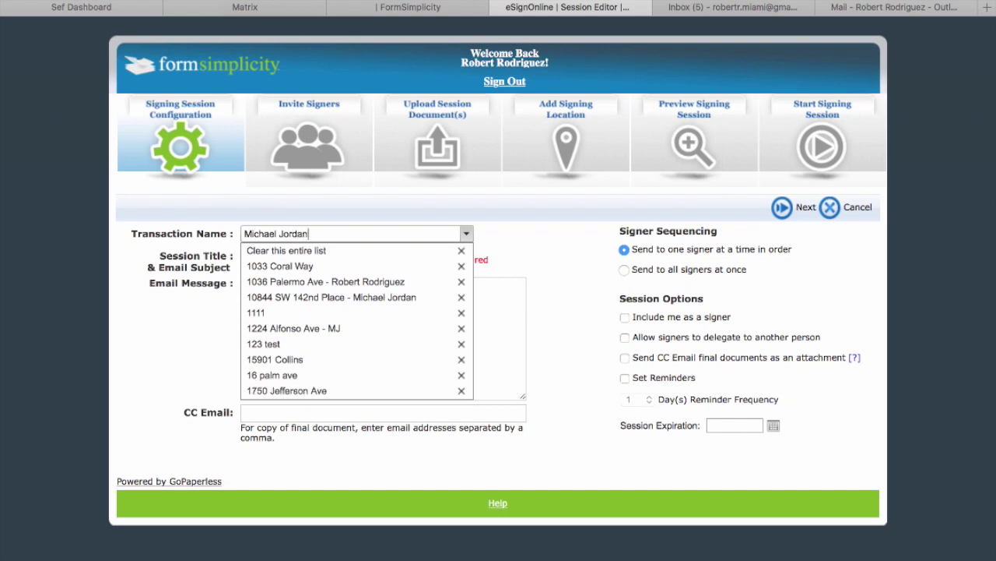
{"action": "left_click", "coordinate": [144, 318]}
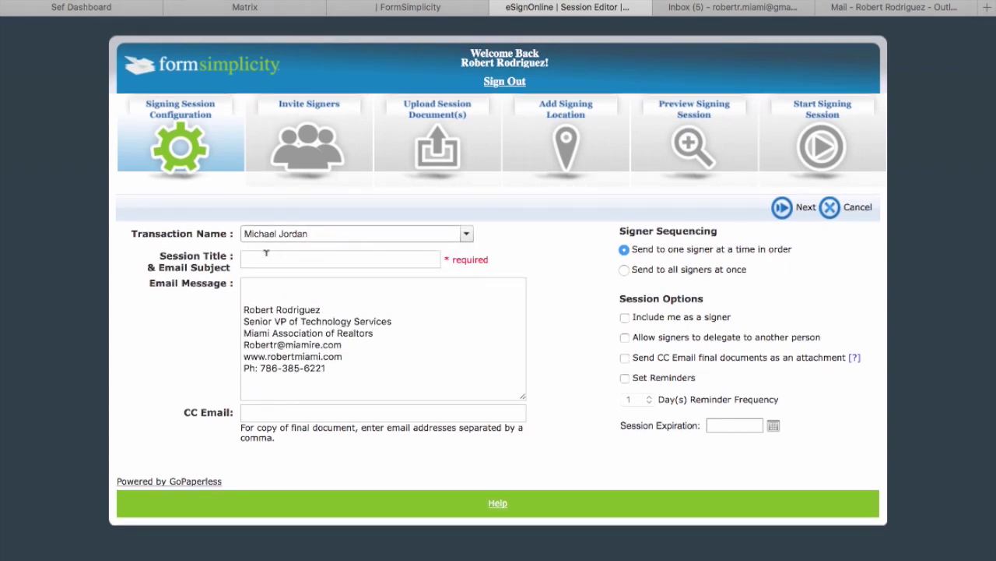
{"action": "left_click", "coordinate": [265, 253]}
{"action": "type", "text": "Palm AVE"}
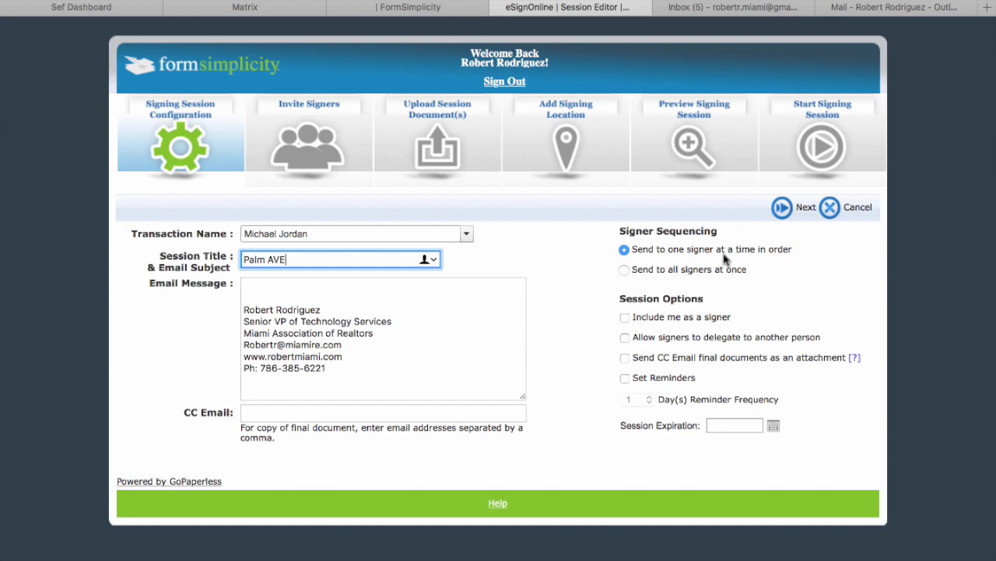
{"action": "left_click", "coordinate": [625, 270]}
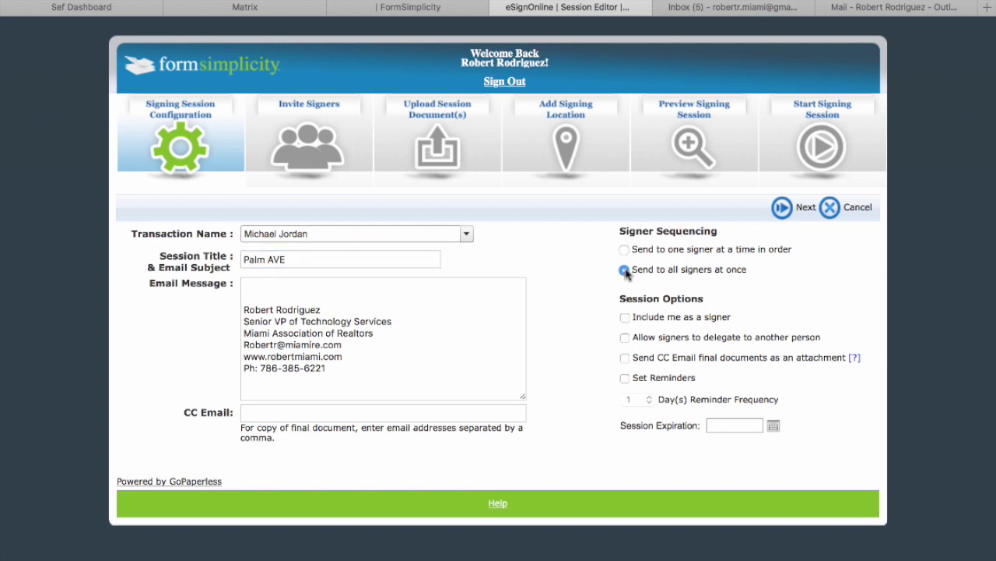
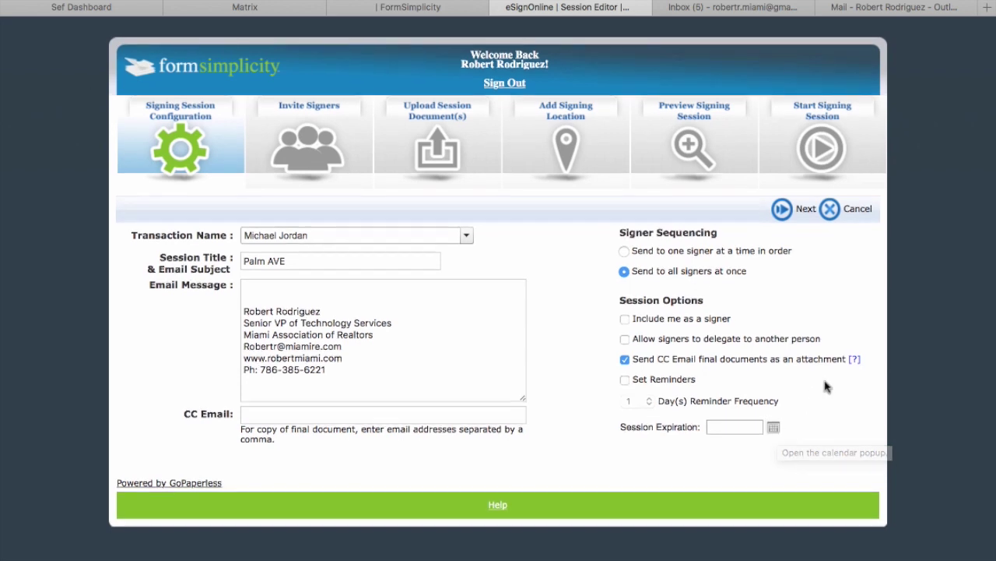
Add the autocompleted CC e-mail address to the session settings and continue to Invite Signers.
{"action": "left_click", "coordinate": [782, 207]}
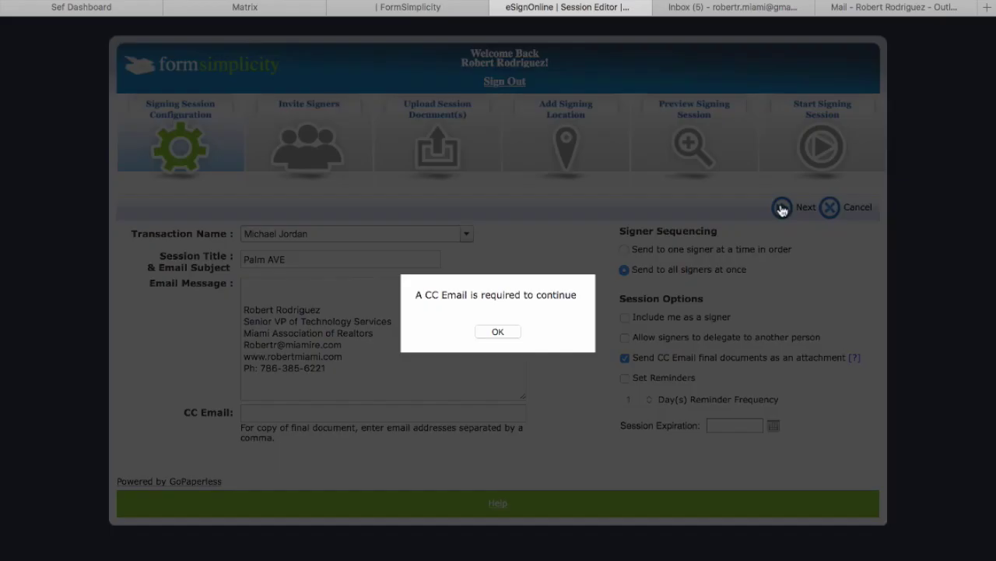
{"action": "left_click", "coordinate": [498, 333]}
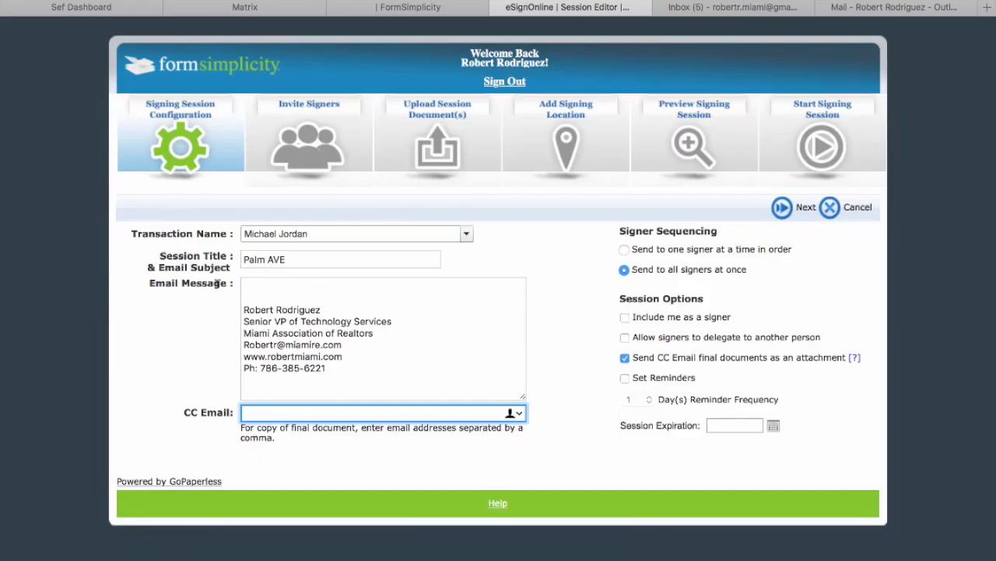
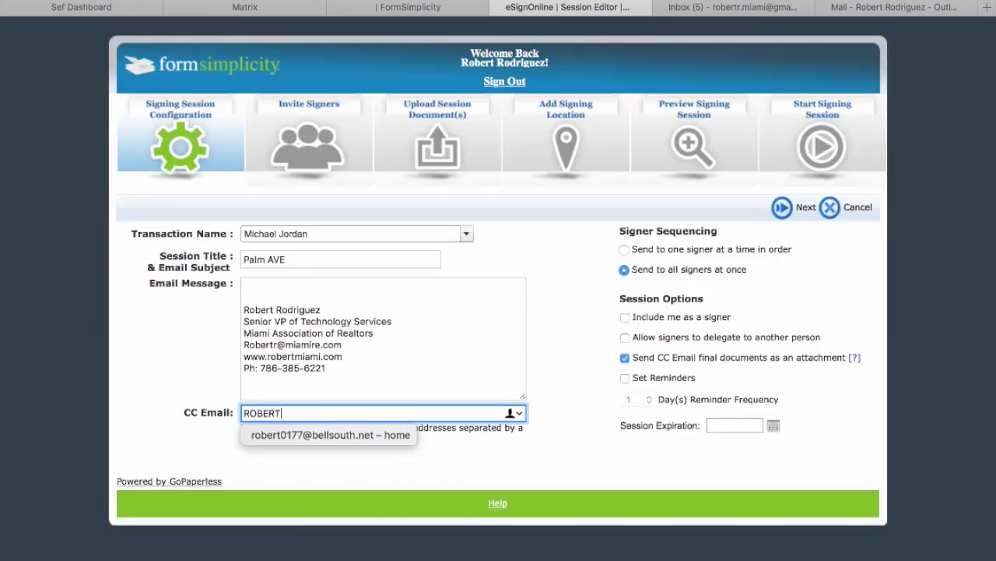
{"action": "left_click", "coordinate": [285, 436]}
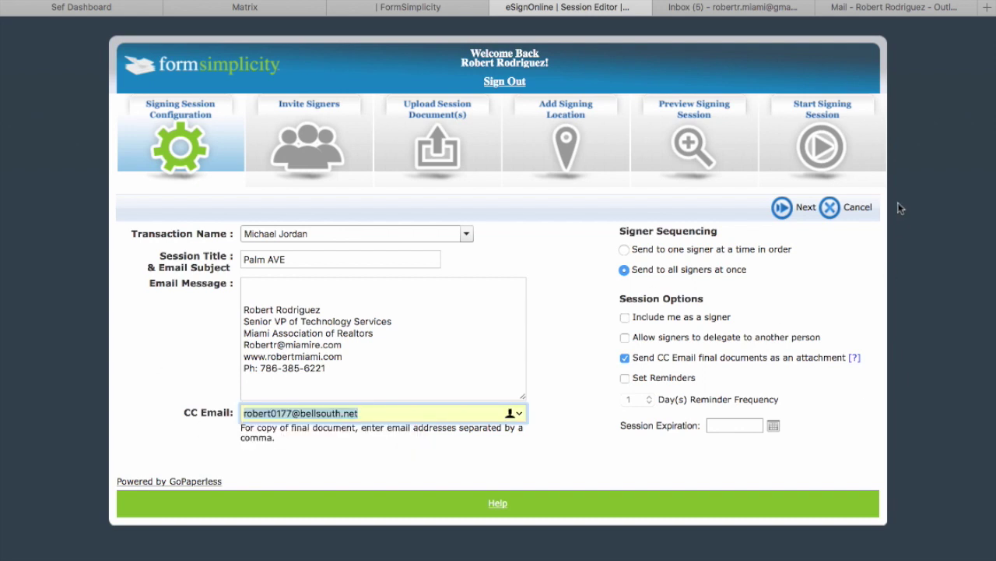
{"action": "left_click", "coordinate": [785, 209]}
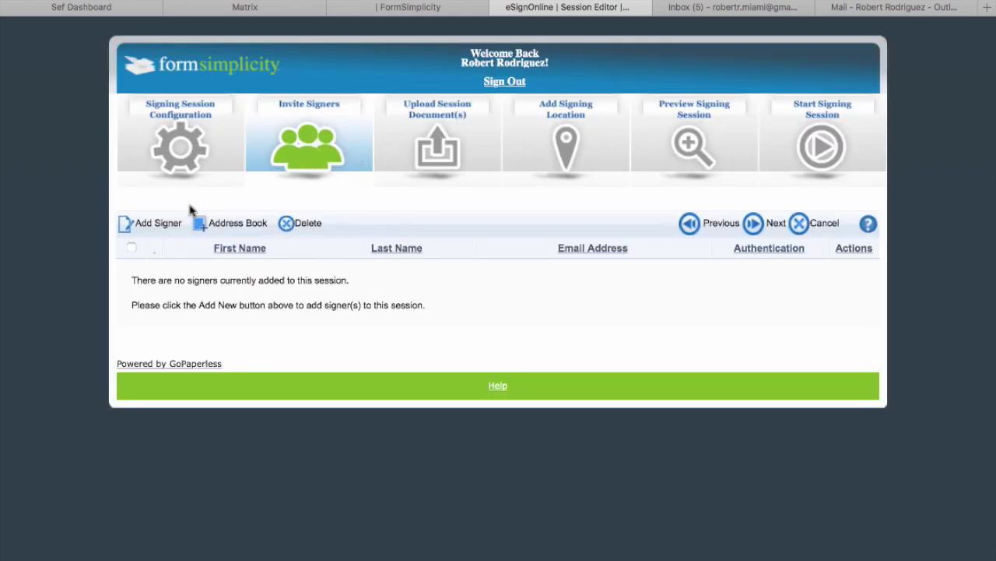
Add a signer with the buyer's first name, last name and e-mail address, then save.
{"action": "left_click", "coordinate": [167, 226]}
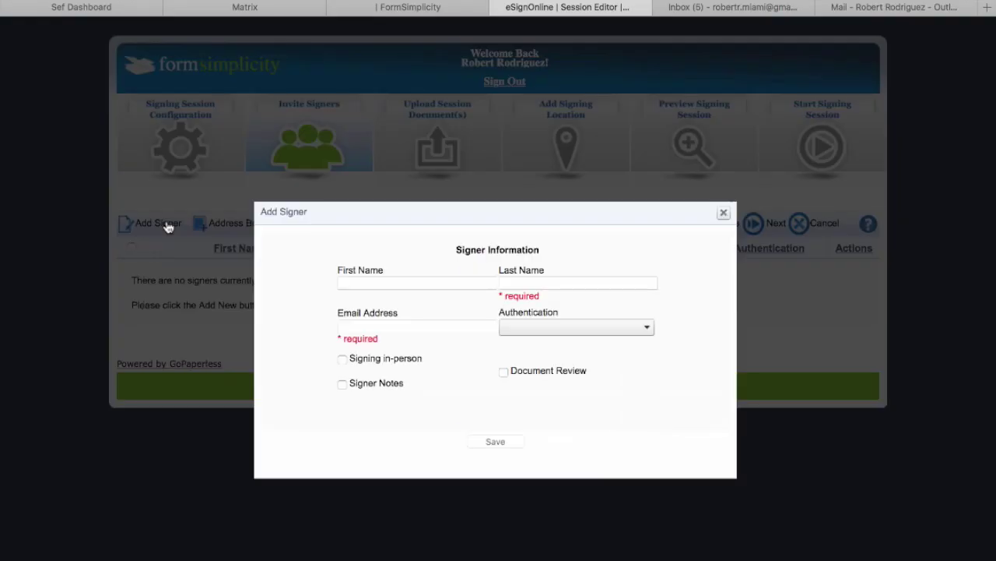
{"action": "left_click", "coordinate": [399, 283]}
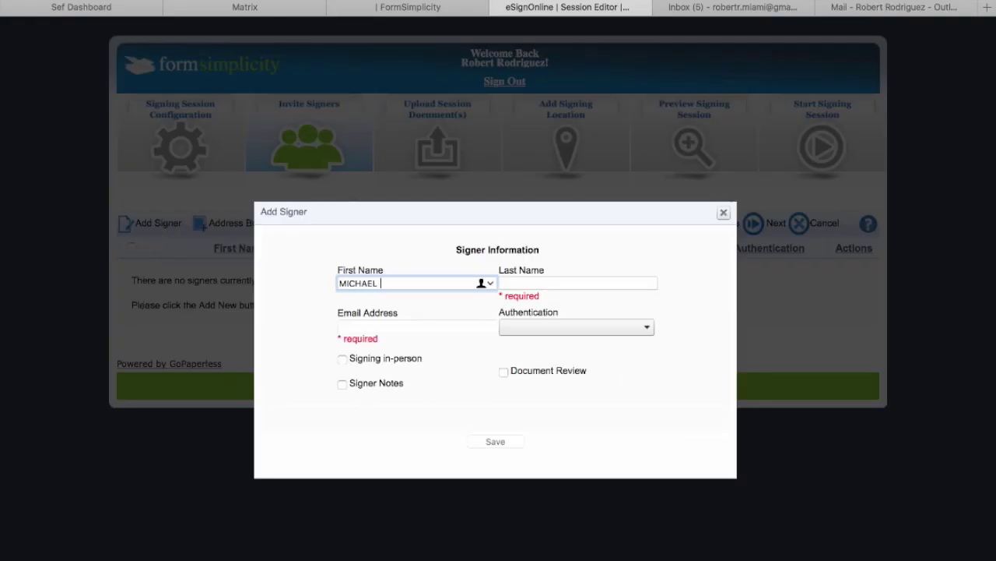
{"action": "key", "text": "Tab"}
{"action": "type", "text": "JOR"}
{"action": "left_click", "coordinate": [345, 327]}
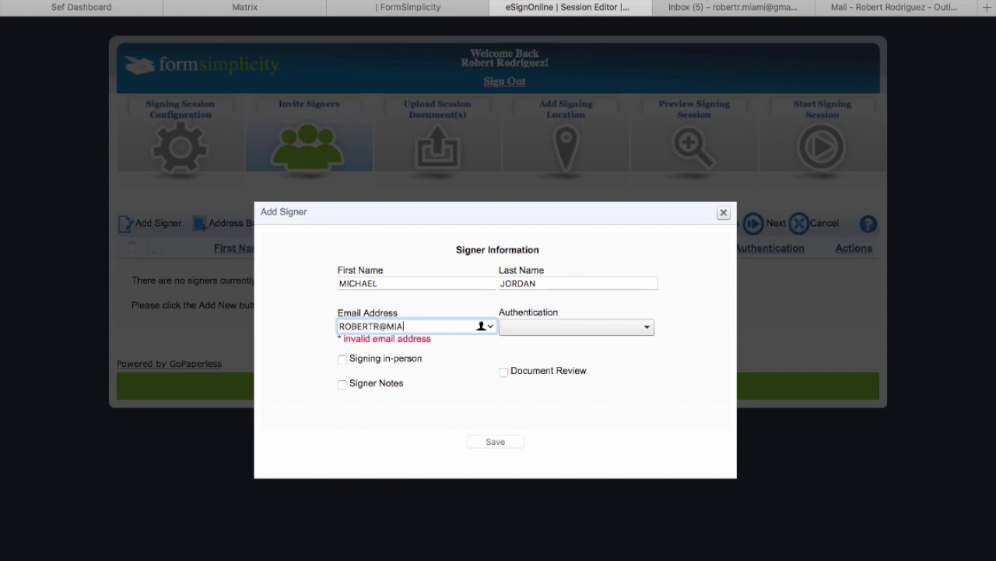
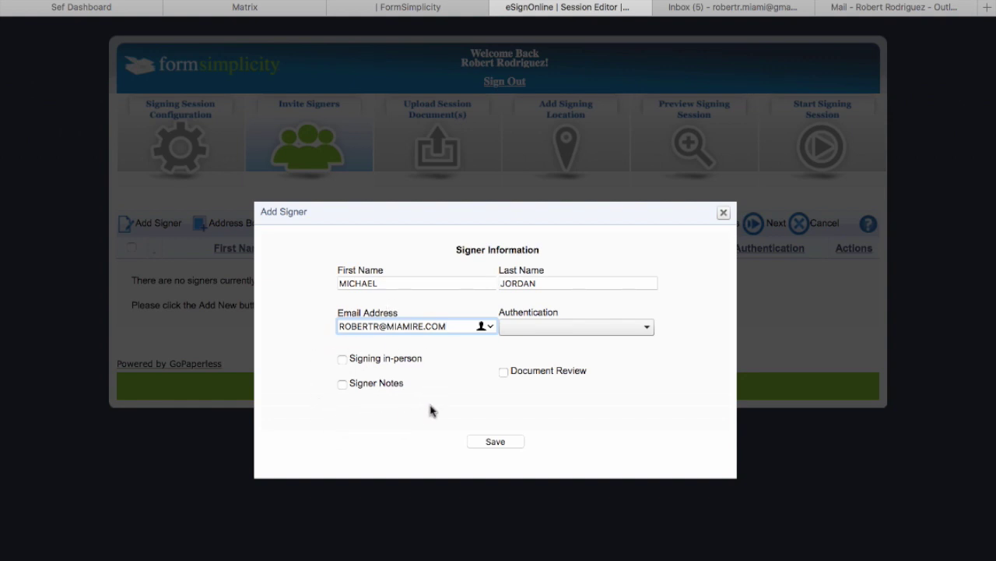
{"action": "left_click", "coordinate": [496, 442]}
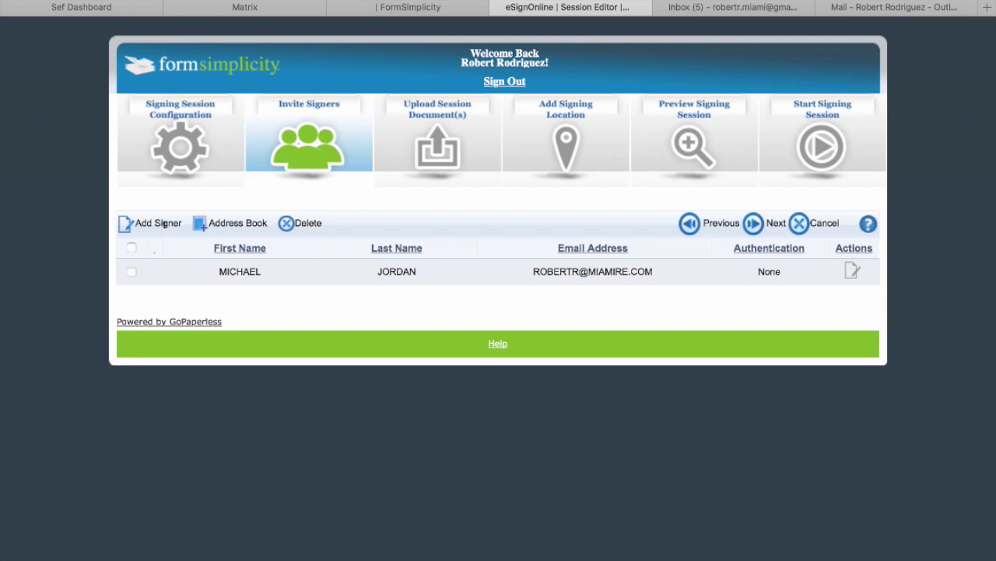
Assign the signer to the Buyer 1 role, leaving Buyer 2 empty.
{"action": "left_click", "coordinate": [754, 224]}
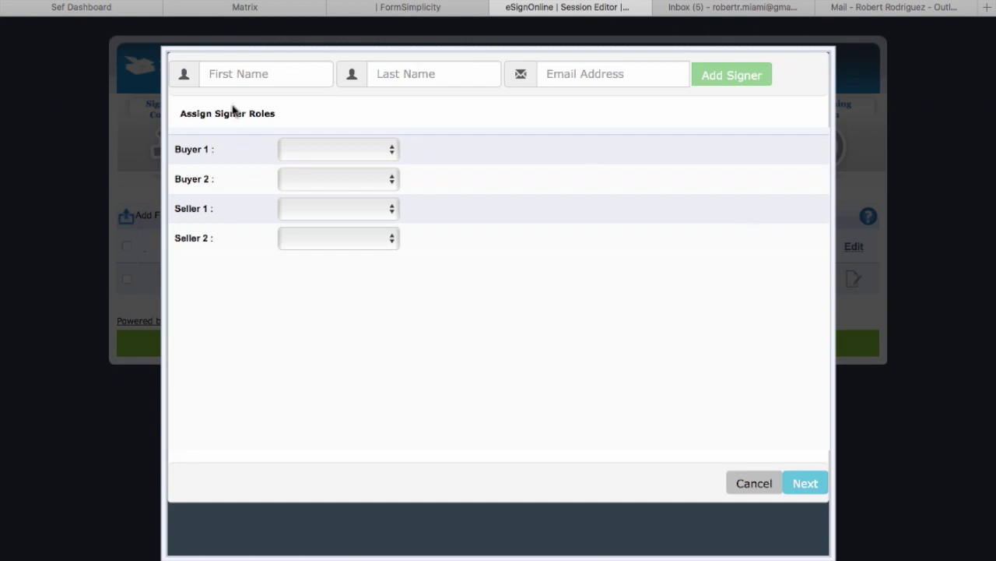
{"action": "left_click", "coordinate": [312, 150]}
{"action": "left_click", "coordinate": [313, 167]}
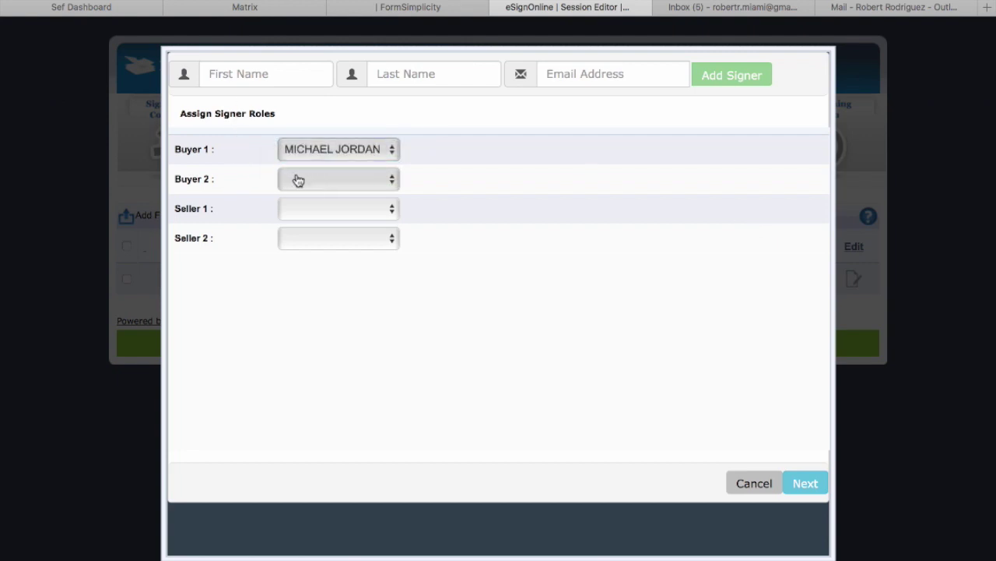
{"action": "left_click", "coordinate": [302, 179]}
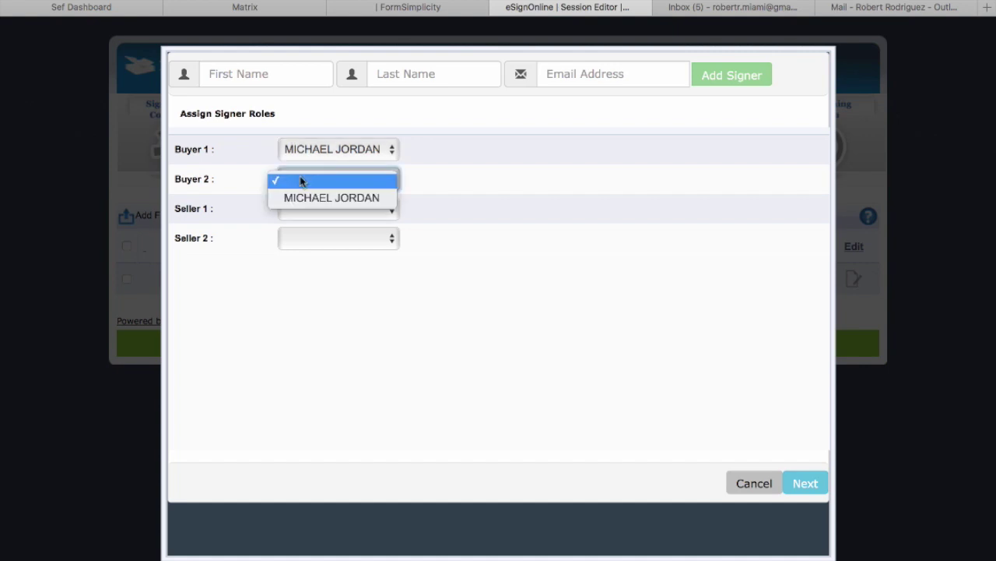
{"action": "left_click", "coordinate": [509, 329]}
{"action": "left_click", "coordinate": [812, 484]}
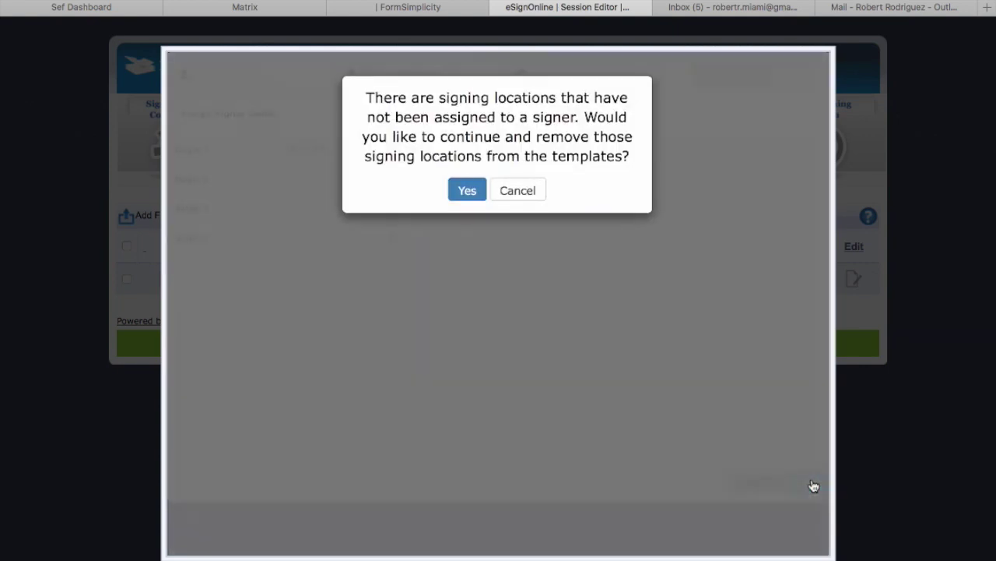
Remove unassigned signing locations and select ASISResidentialContractforSaleandPurchase.pdf for placing signing locations.
{"action": "left_click", "coordinate": [463, 191]}
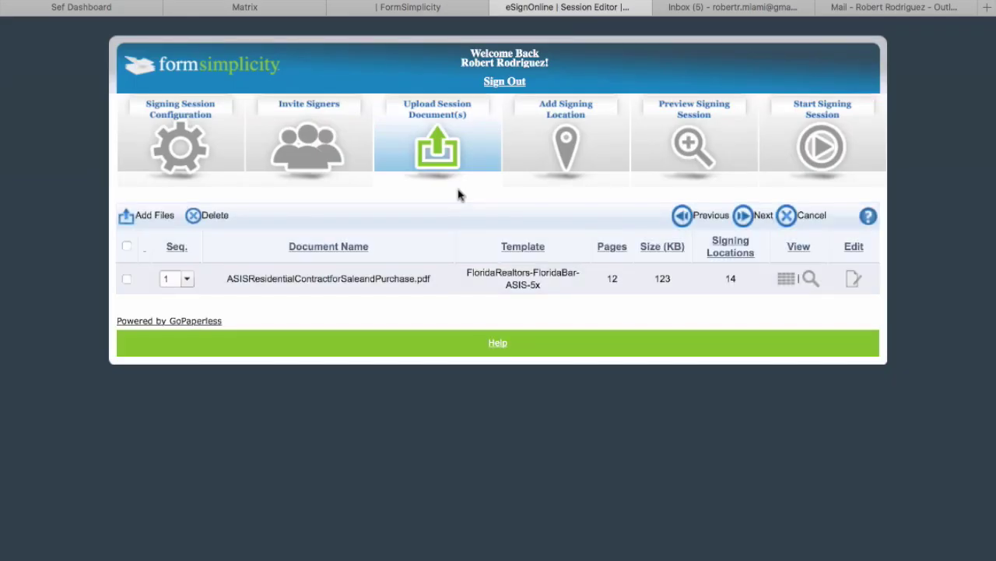
{"action": "left_click", "coordinate": [127, 279]}
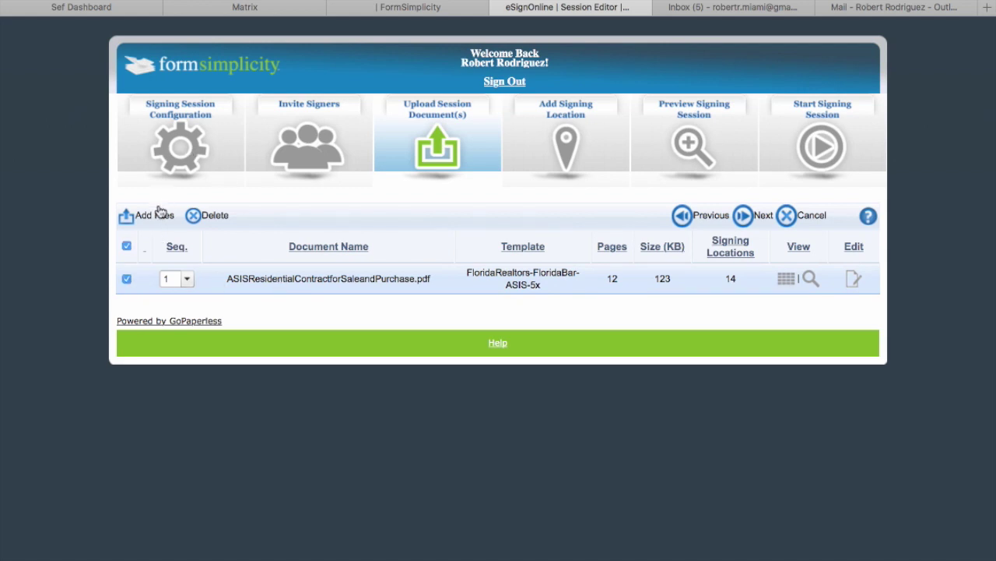
{"action": "left_click", "coordinate": [736, 219]}
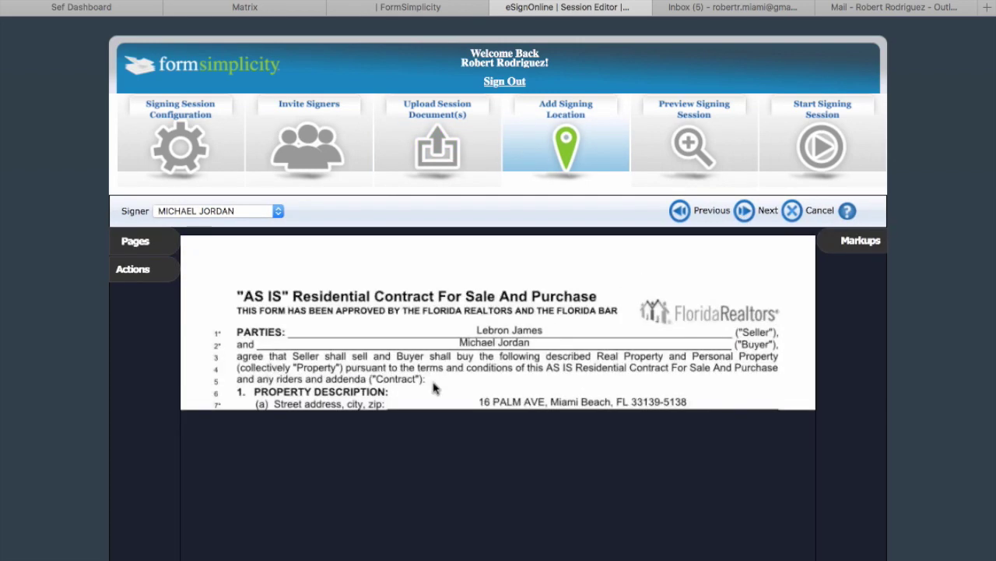
Scroll the contract preview down to the 'Standards for Real Estate Transactions Continued' page.
{"action": "scroll", "coordinate": [434, 387], "scroll_direction": "down", "scroll_amount": 15}
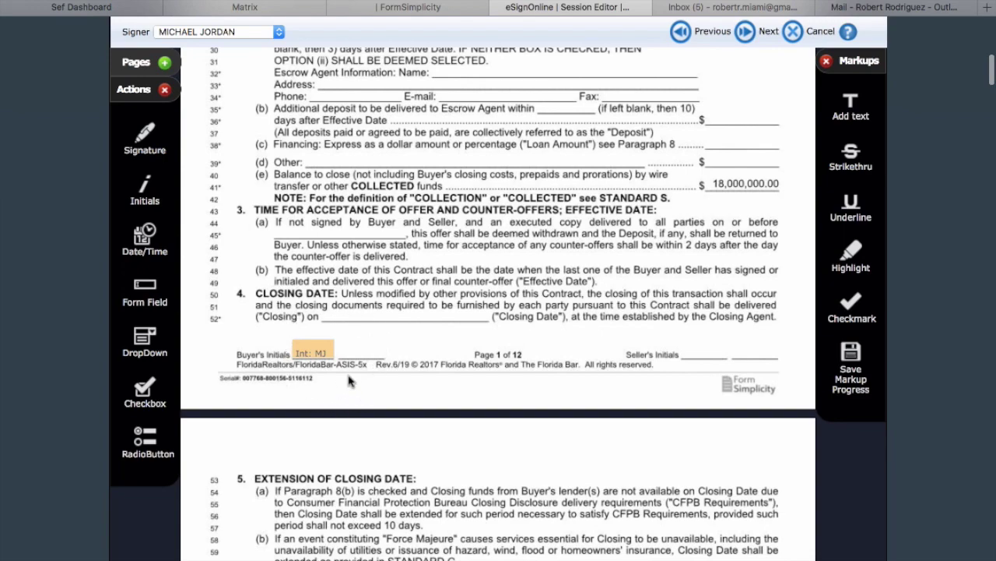
{"action": "scroll", "coordinate": [350, 380], "scroll_direction": "down", "scroll_amount": 10}
{"action": "scroll", "coordinate": [350, 380], "scroll_direction": "down", "scroll_amount": 20}
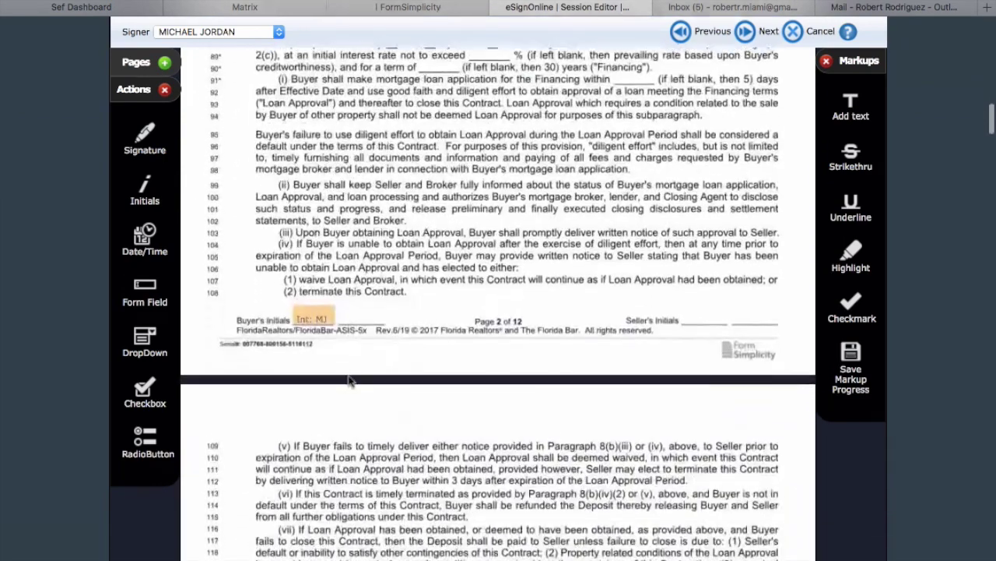
{"action": "scroll", "coordinate": [351, 380], "scroll_direction": "down", "scroll_amount": 20}
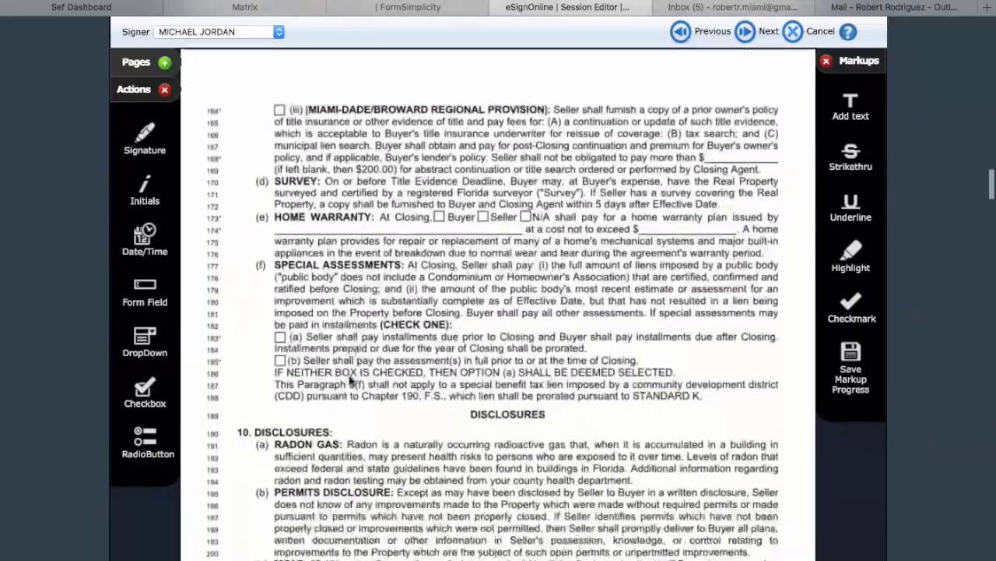
{"action": "scroll", "coordinate": [351, 380], "scroll_direction": "down", "scroll_amount": 20}
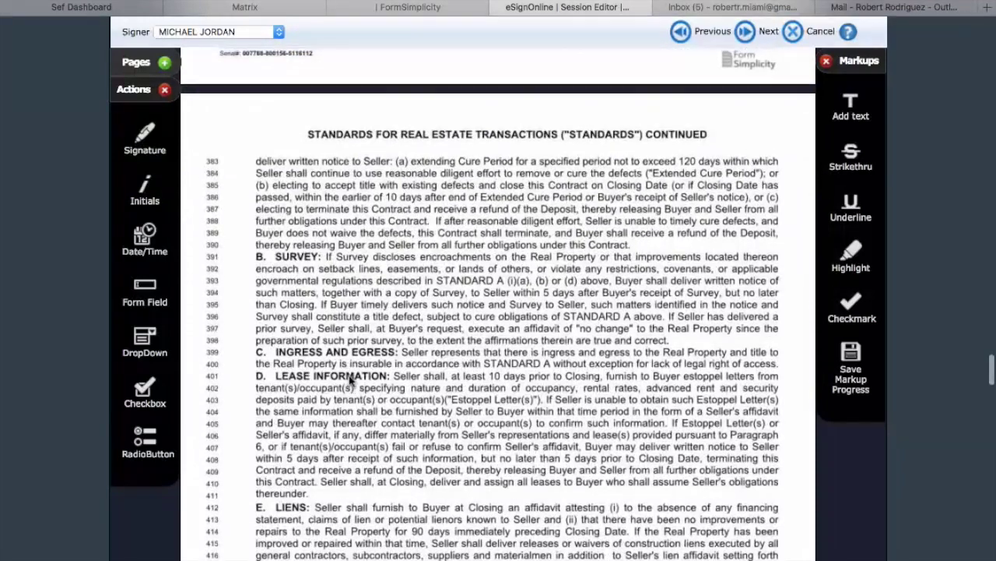
{"action": "scroll", "coordinate": [351, 380], "scroll_direction": "down", "scroll_amount": 1}
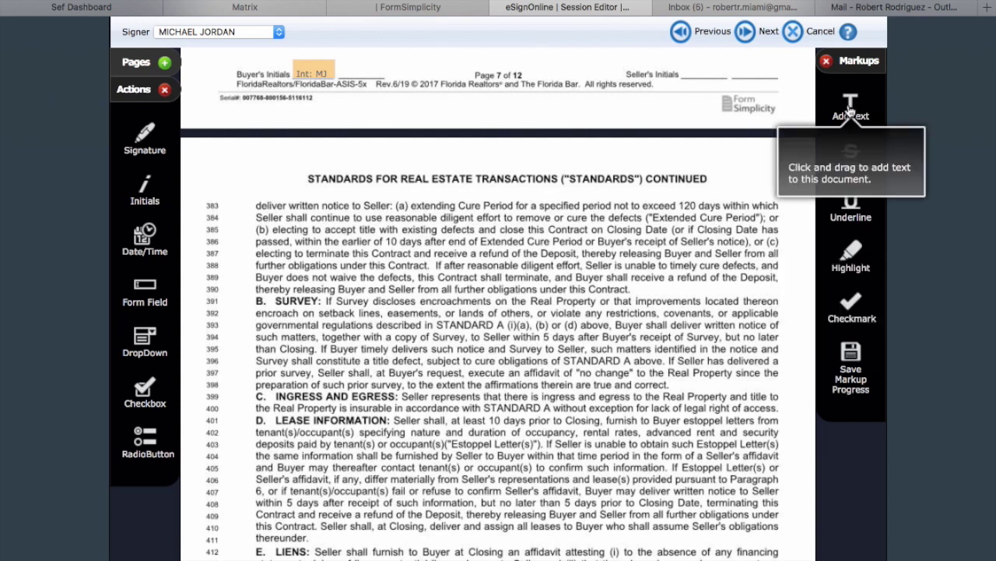
Place a name text box above the Standards heading, with initials to its left and signature to its right.
{"action": "left_click_drag", "start_coordinate": [850, 111], "coordinate": [561, 155]}
{"action": "left_click", "coordinate": [518, 151]}
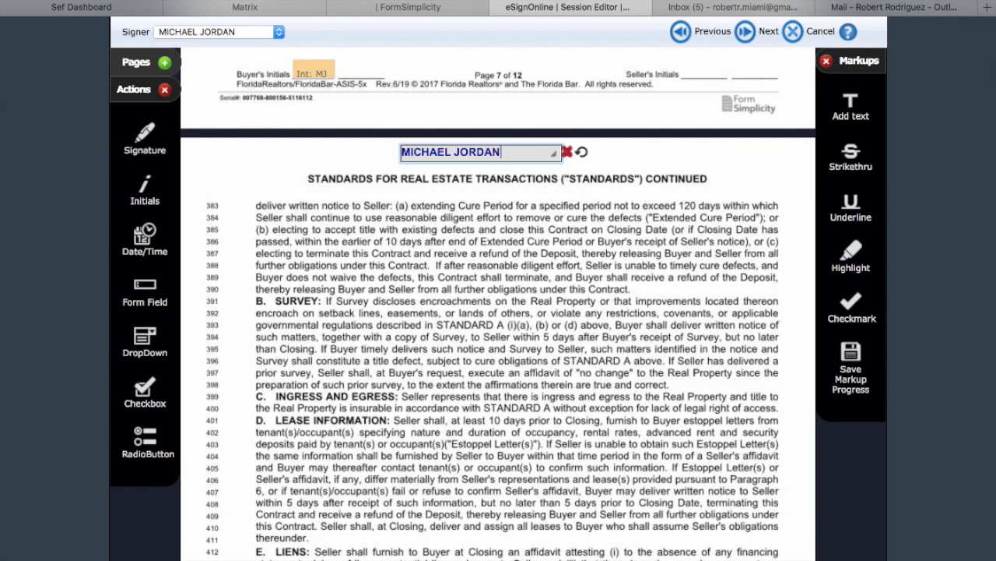
{"action": "left_click", "coordinate": [662, 159]}
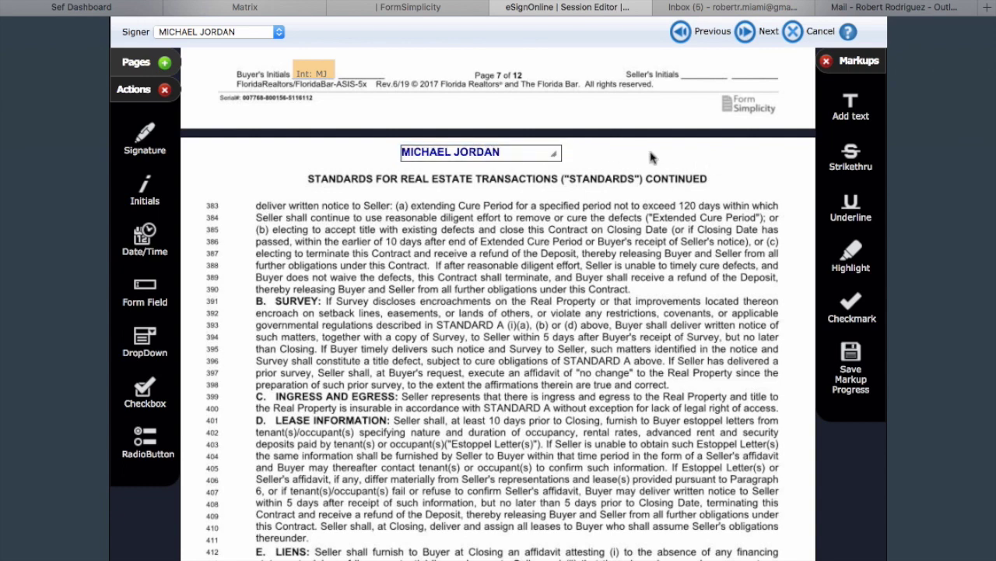
{"action": "left_click_drag", "start_coordinate": [153, 197], "coordinate": [325, 160]}
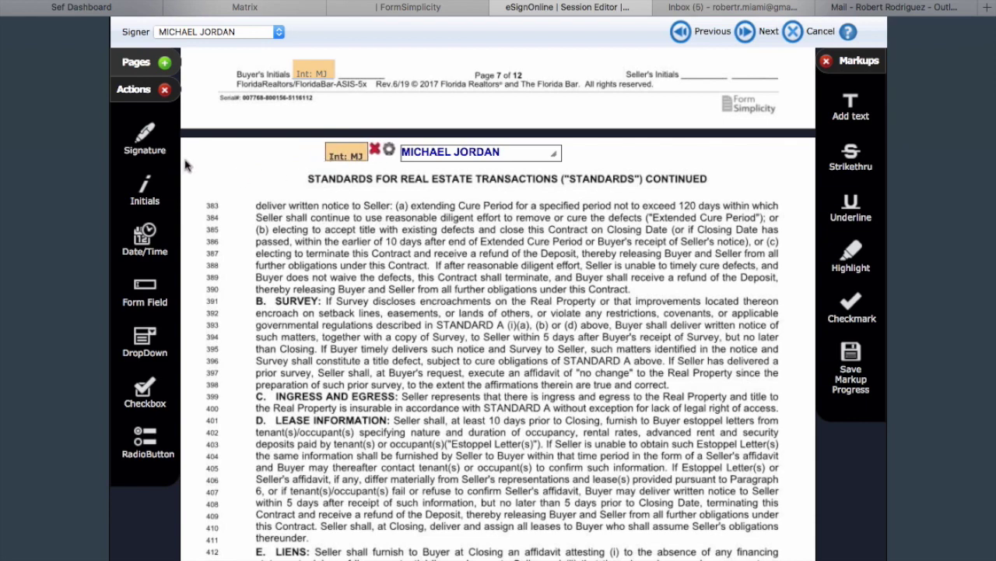
{"action": "mouse_move", "coordinate": [142, 140]}
{"action": "left_mouse_down"}
{"action": "mouse_move", "coordinate": [506, 146]}
{"action": "mouse_move", "coordinate": [597, 161]}
{"action": "left_mouse_up"}
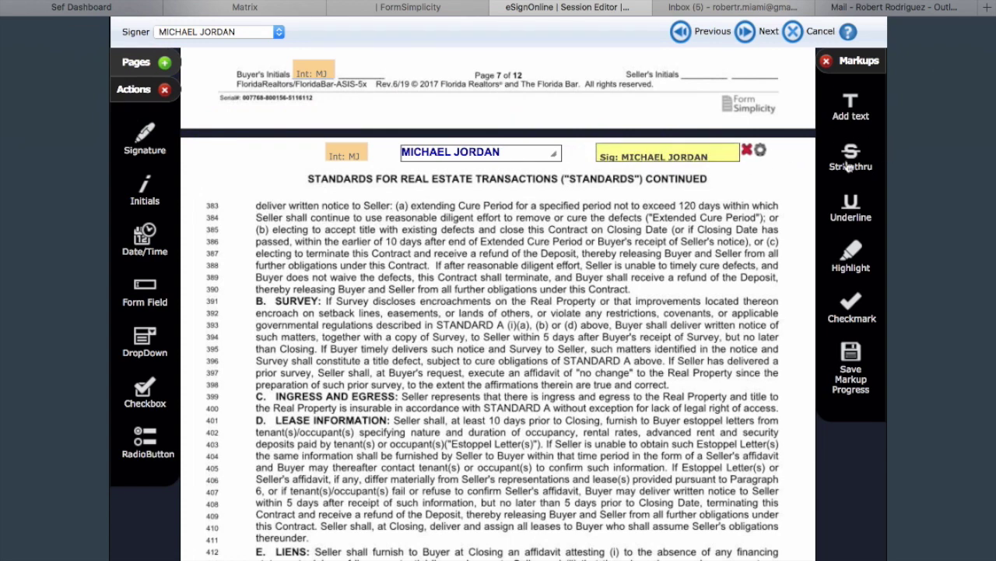
Strike through line 383 and add a trial markup across line 387.
{"action": "left_click_drag", "start_coordinate": [854, 158], "coordinate": [772, 201]}
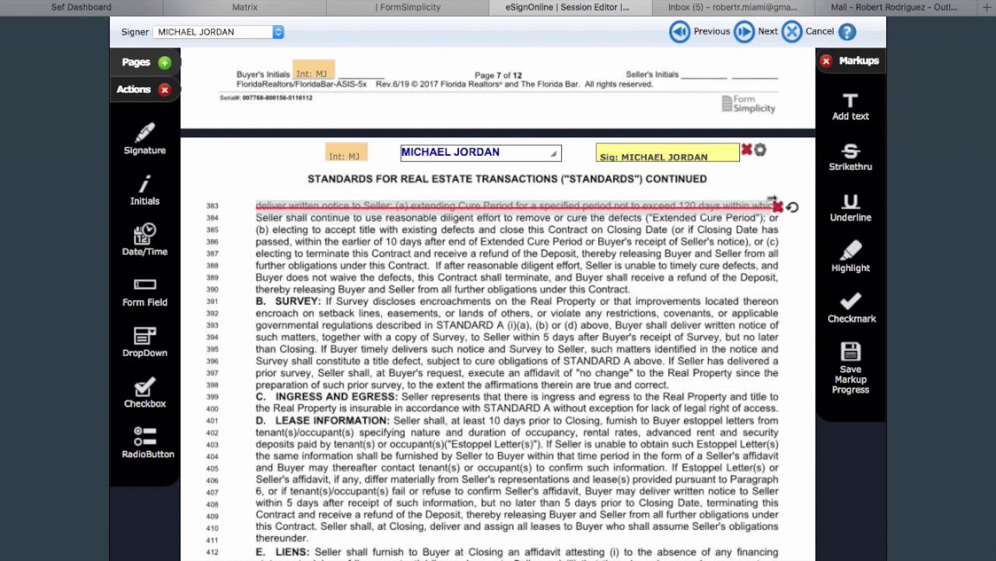
{"action": "left_click_drag", "start_coordinate": [854, 211], "coordinate": [416, 264]}
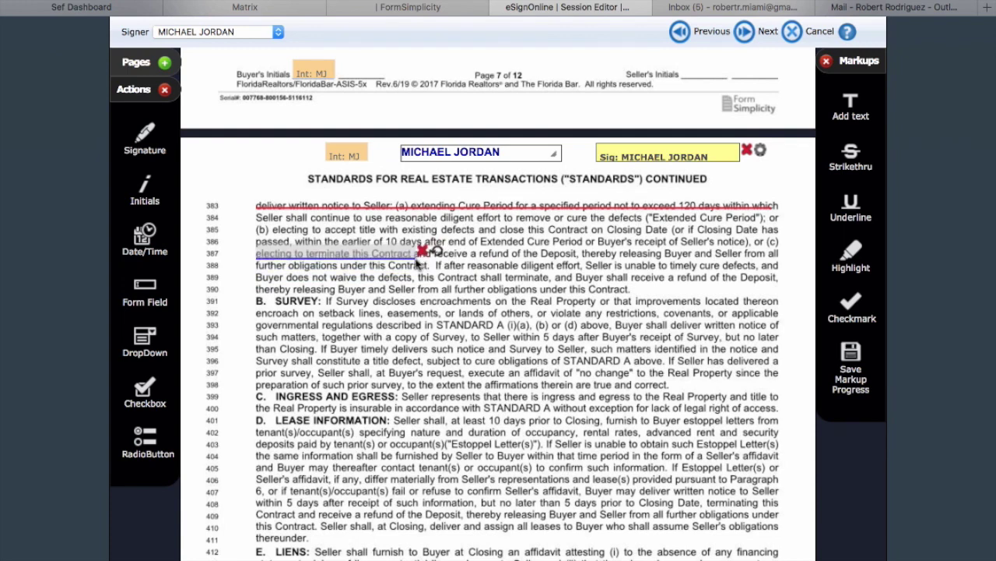
{"action": "left_click_drag", "start_coordinate": [421, 253], "coordinate": [785, 253]}
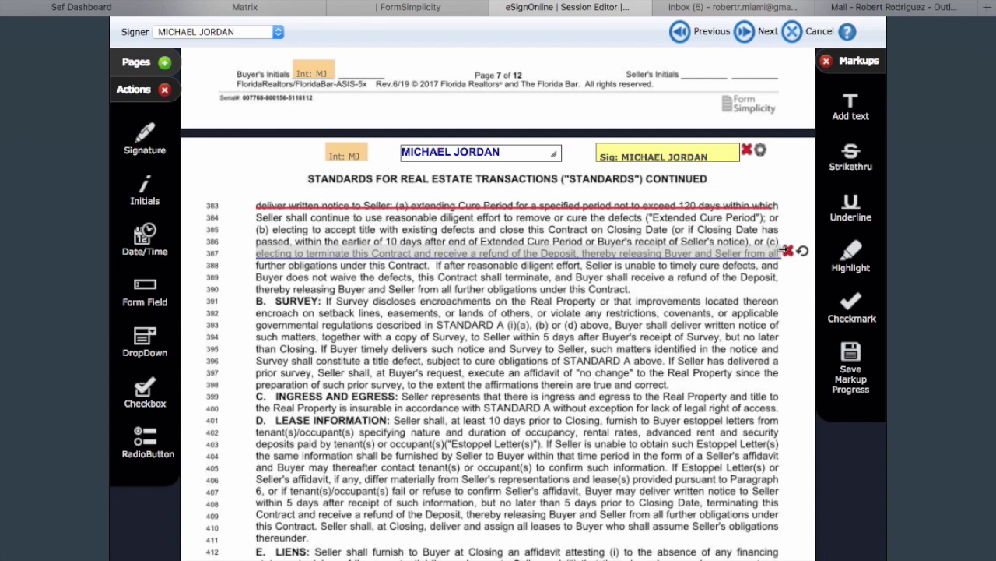
Highlight line 401, then delete that highlight and the underline on line 387.
{"action": "left_click", "coordinate": [851, 257]}
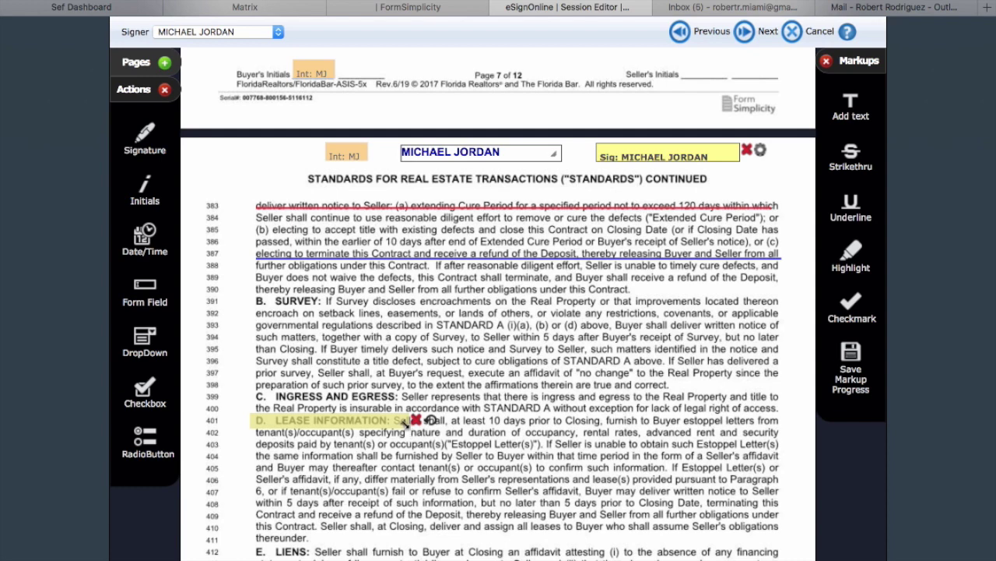
{"action": "left_click_drag", "start_coordinate": [405, 420], "coordinate": [774, 413]}
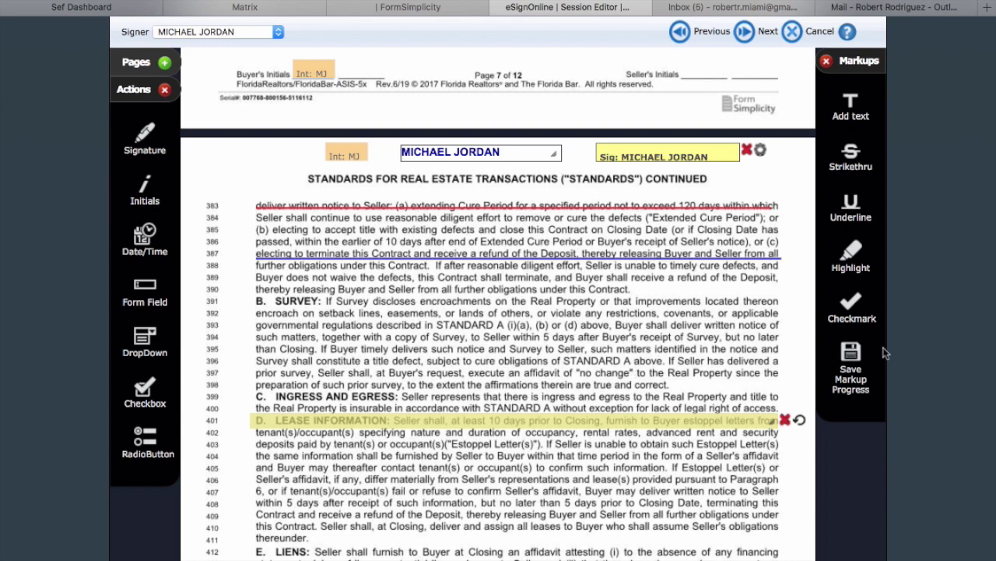
{"action": "left_click", "coordinate": [785, 421]}
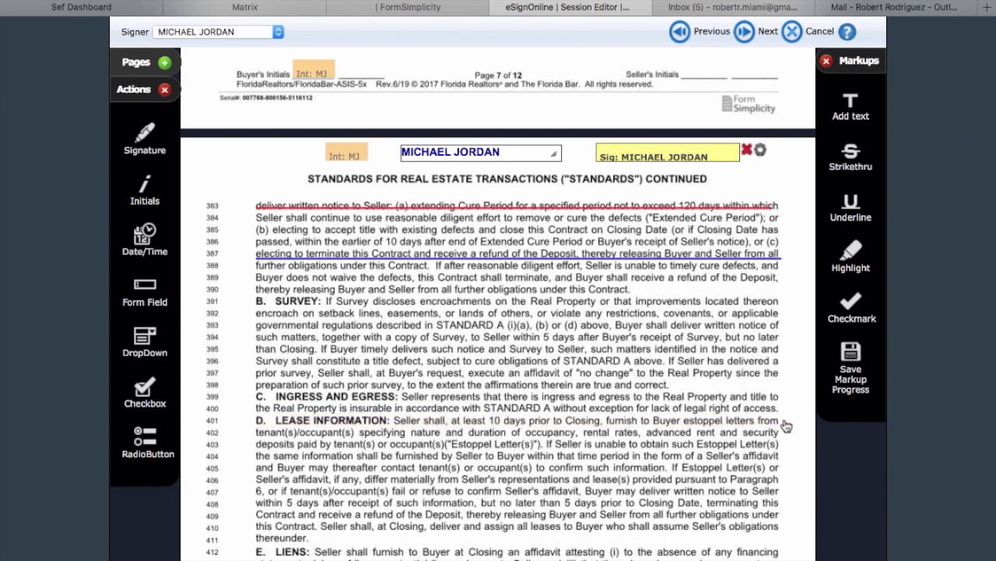
{"action": "mouse_move", "coordinate": [782, 257]}
{"action": "left_click", "coordinate": [787, 251]}
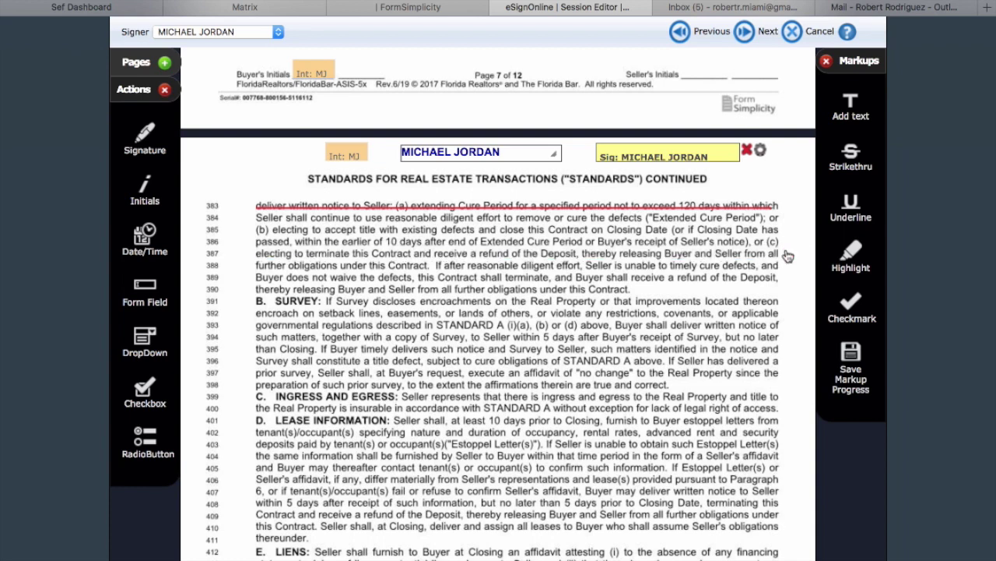
Advance through Preview Signing Session to the note page and finish to send the session.
{"action": "left_click", "coordinate": [745, 33]}
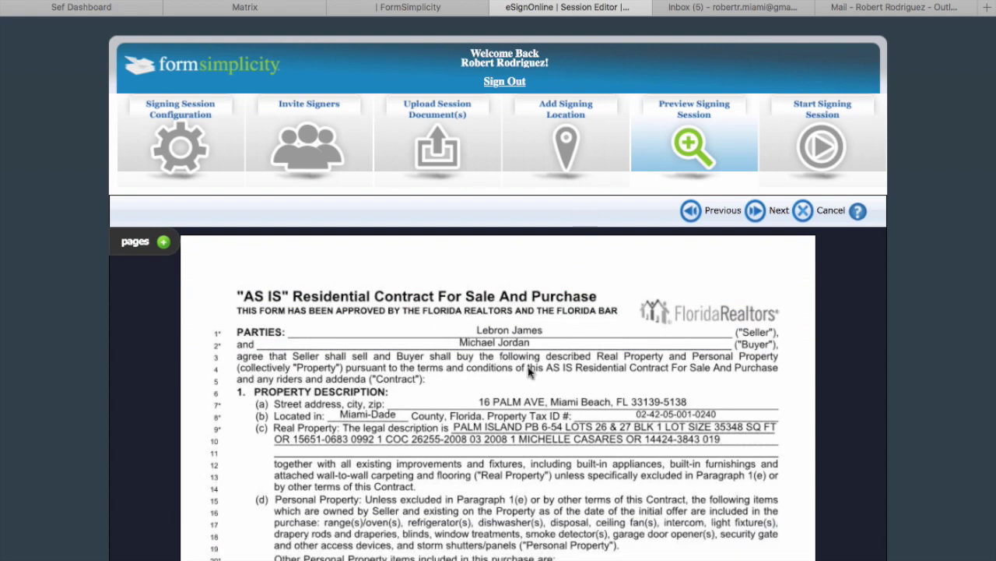
{"action": "left_click", "coordinate": [759, 208]}
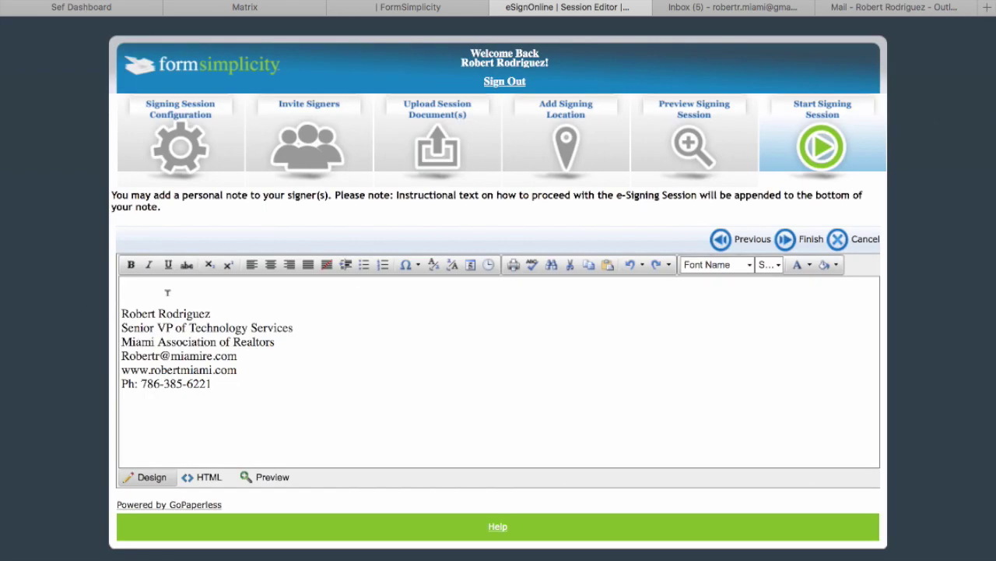
{"action": "left_click", "coordinate": [784, 240]}
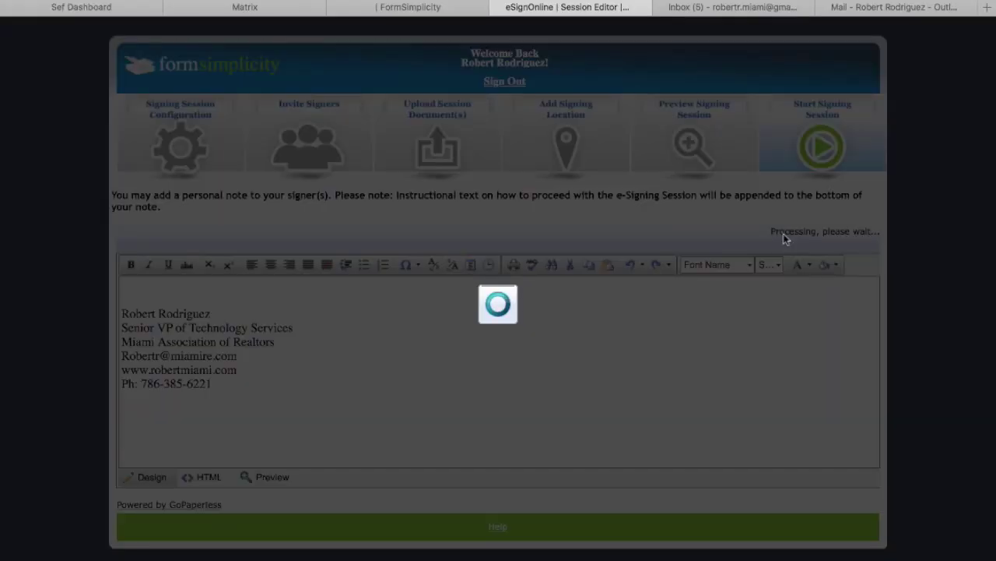
Close the extra Inbox tab, confirm the Palm AVE session reads Sent, and go to Outlook Mail.
{"action": "left_click", "coordinate": [662, 8]}
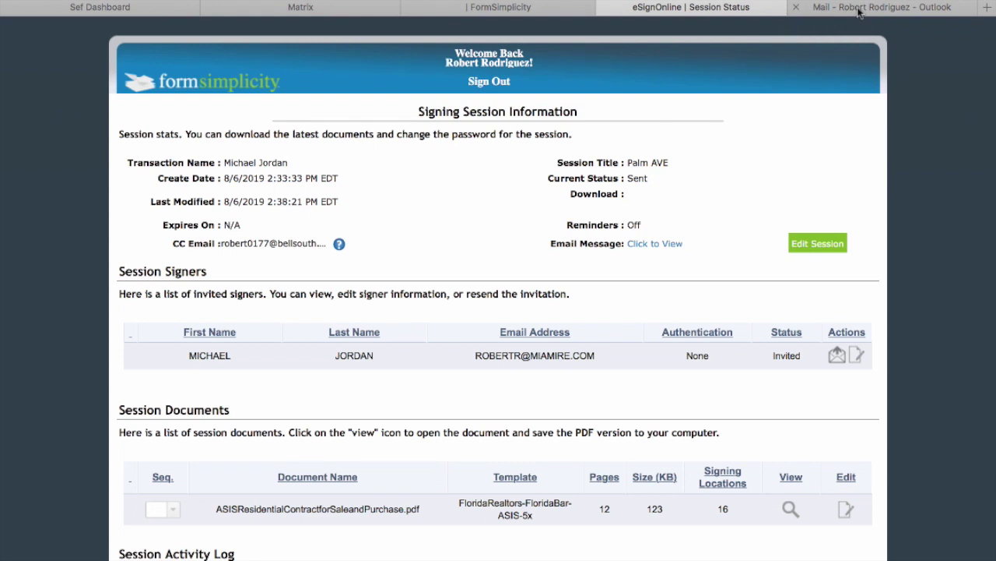
{"action": "left_click", "coordinate": [860, 10]}
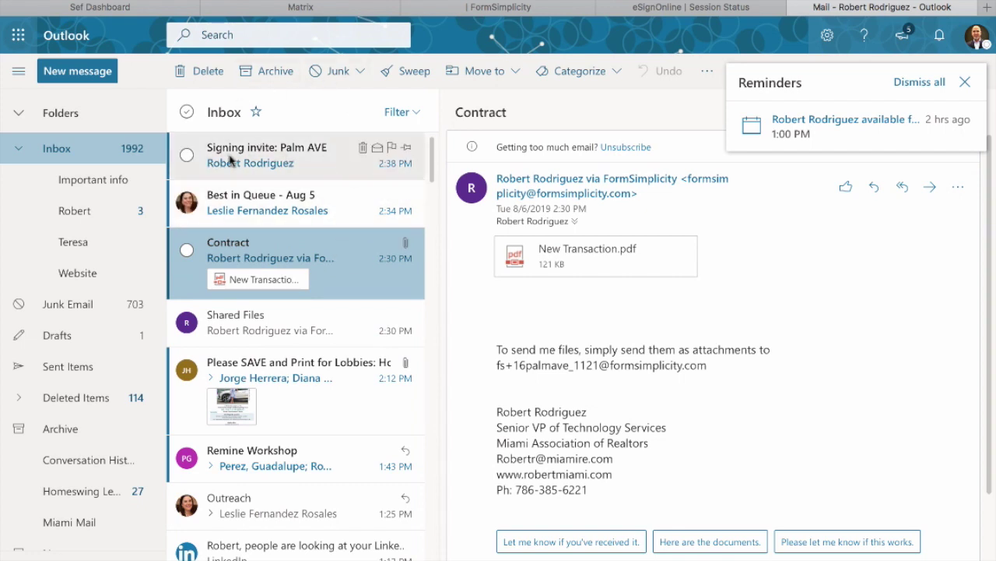
Open the 'Signing invite: Palm AVE' e-mail and follow its Review & Sign link.
{"action": "left_click", "coordinate": [291, 166]}
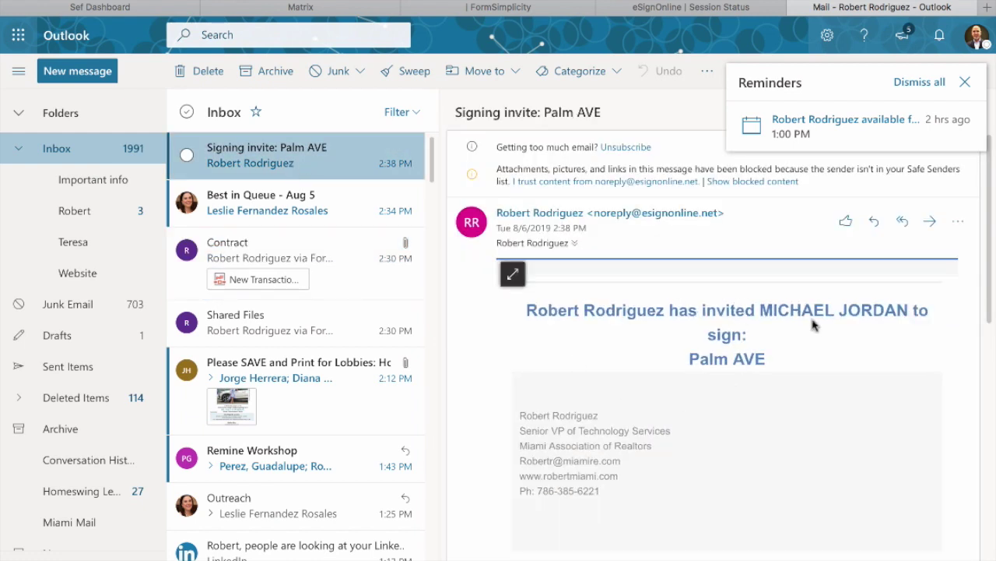
{"action": "scroll", "coordinate": [693, 346], "scroll_direction": "down", "scroll_amount": 4}
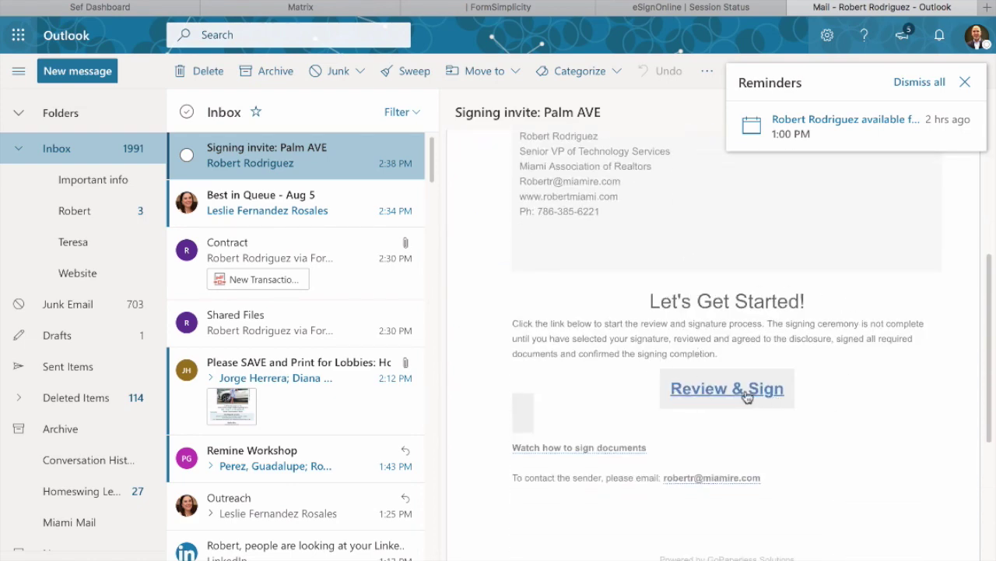
{"action": "left_click", "coordinate": [727, 388]}
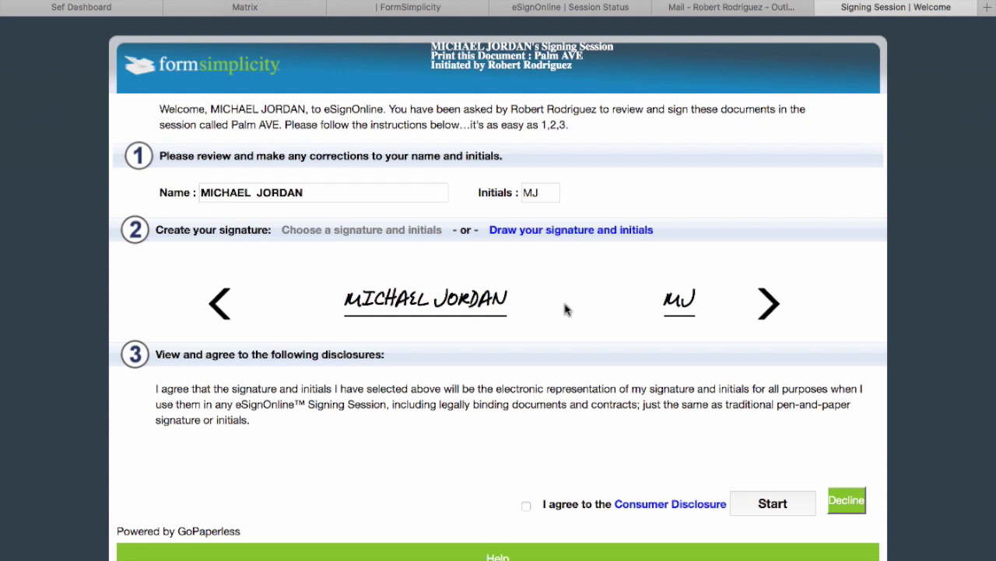
Choose the block-letter signature style, accept the Consumer Disclosure, and start signing.
{"action": "left_click", "coordinate": [779, 309]}
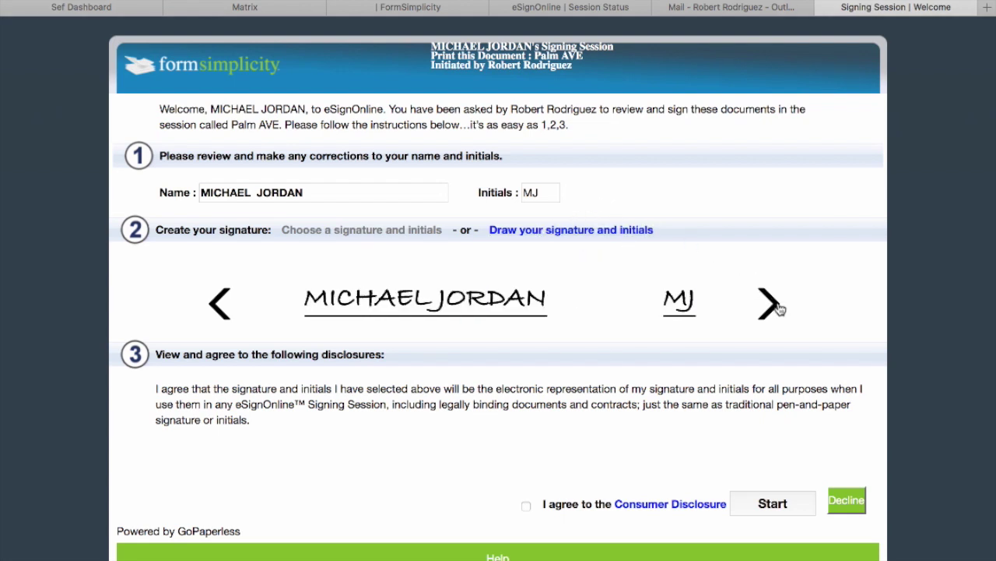
{"action": "left_click", "coordinate": [779, 309]}
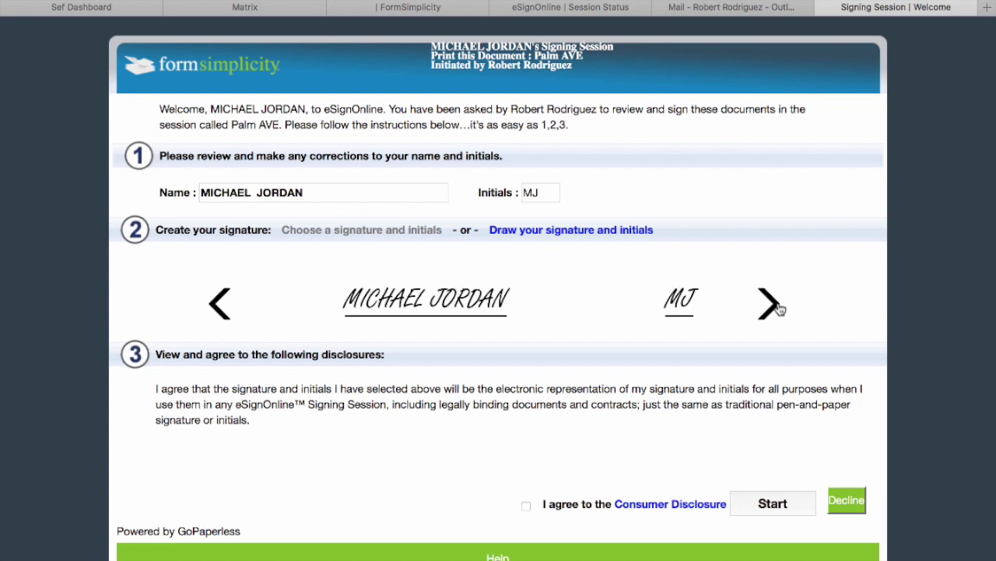
{"action": "left_click", "coordinate": [779, 309]}
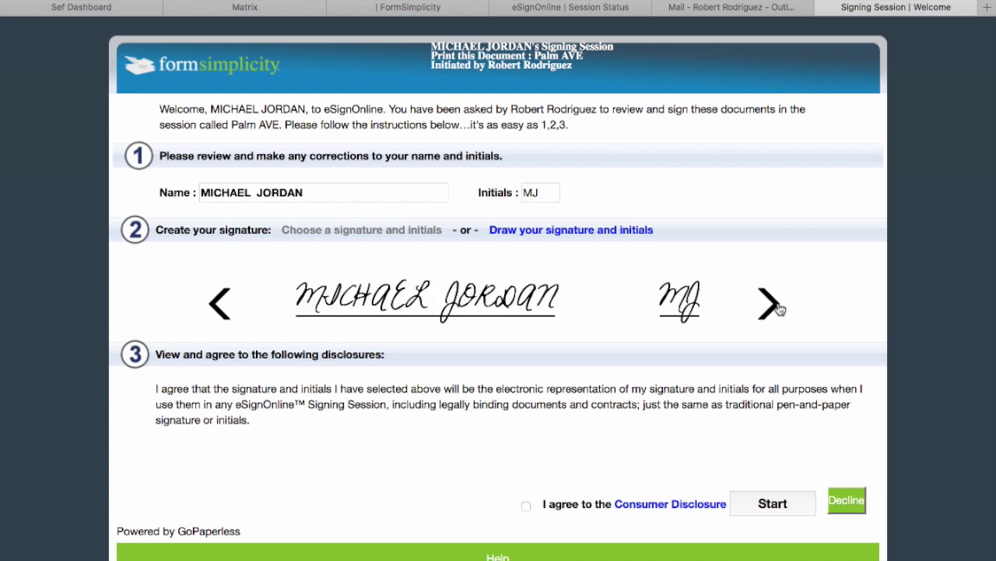
{"action": "left_click", "coordinate": [779, 309]}
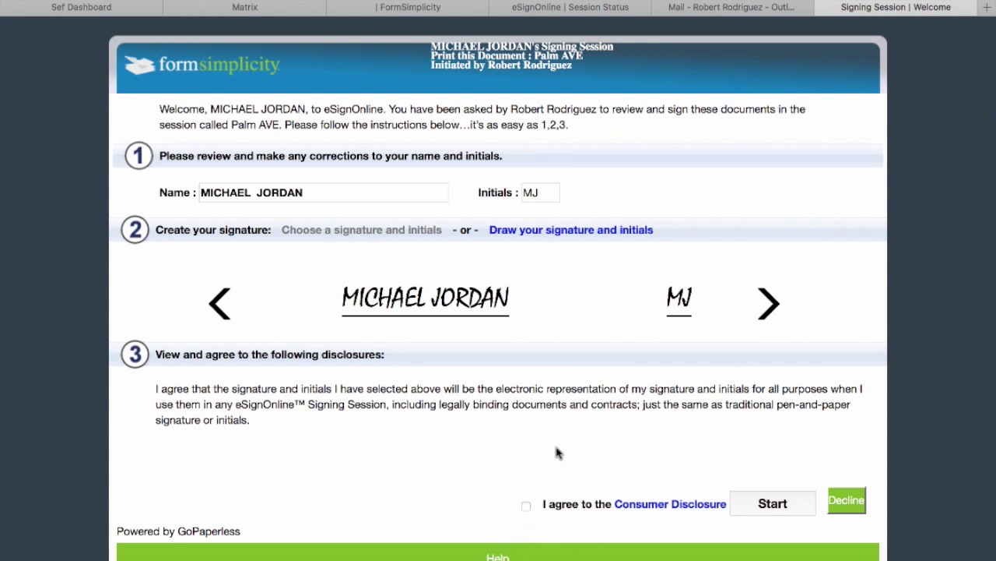
{"action": "left_click", "coordinate": [527, 506]}
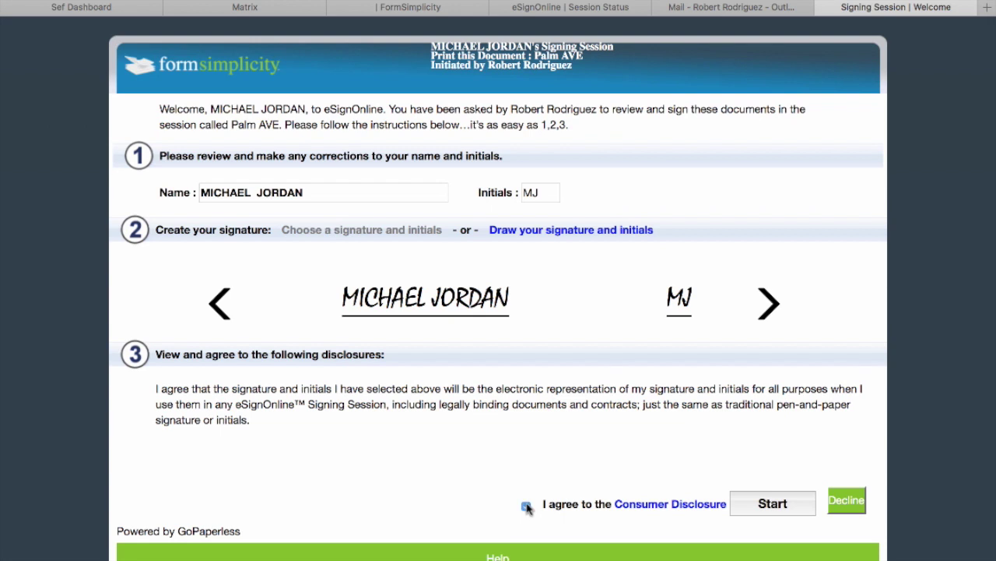
{"action": "left_click", "coordinate": [795, 510]}
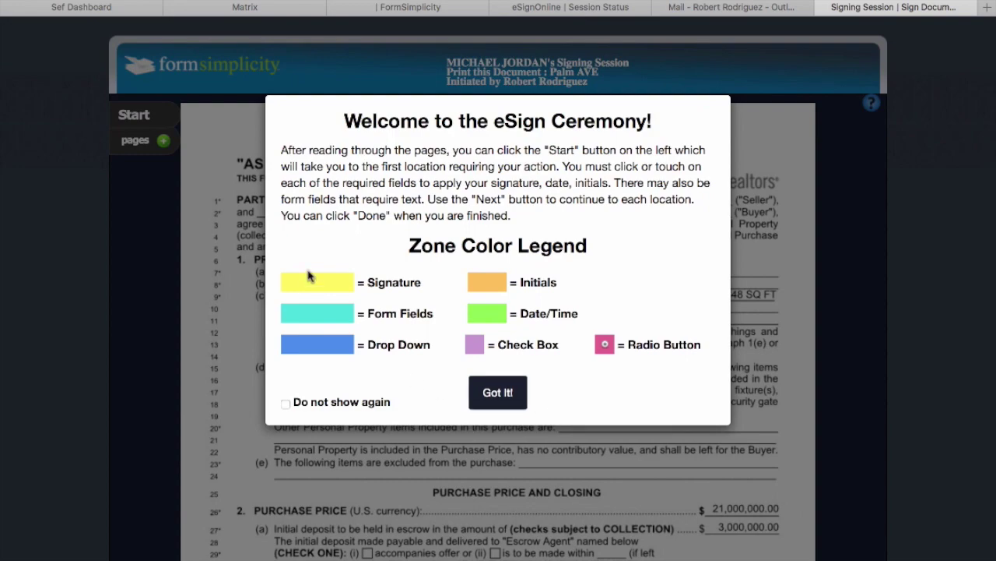
Dismiss the zone colour legend and initial contract pages 1 through 7.
{"action": "left_click", "coordinate": [502, 395]}
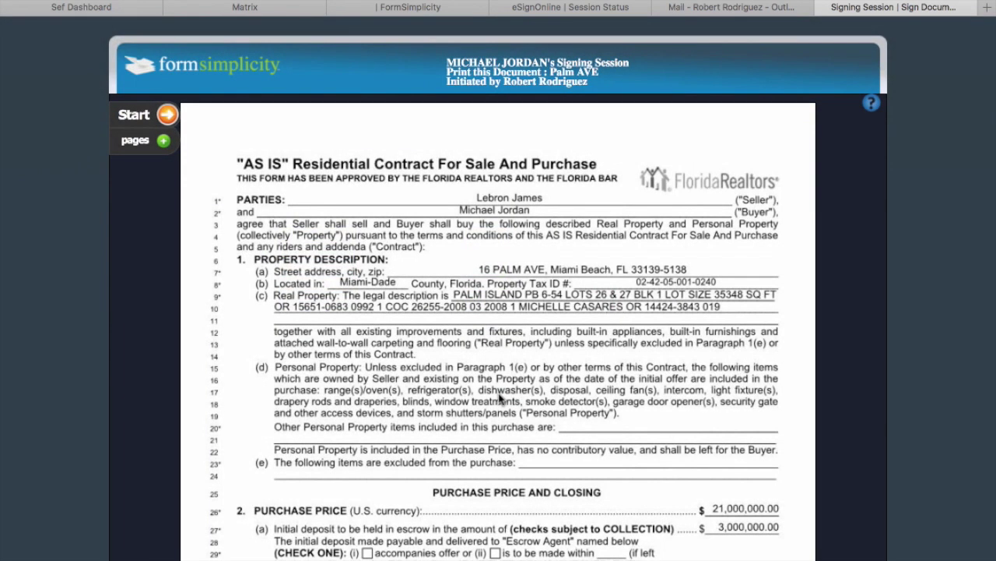
{"action": "left_click", "coordinate": [168, 117]}
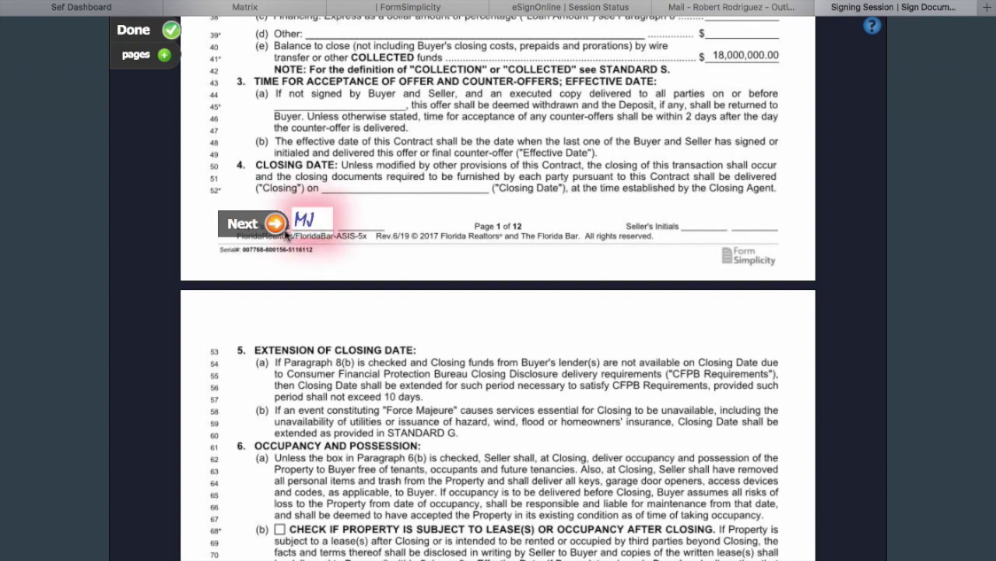
{"action": "left_click", "coordinate": [277, 224]}
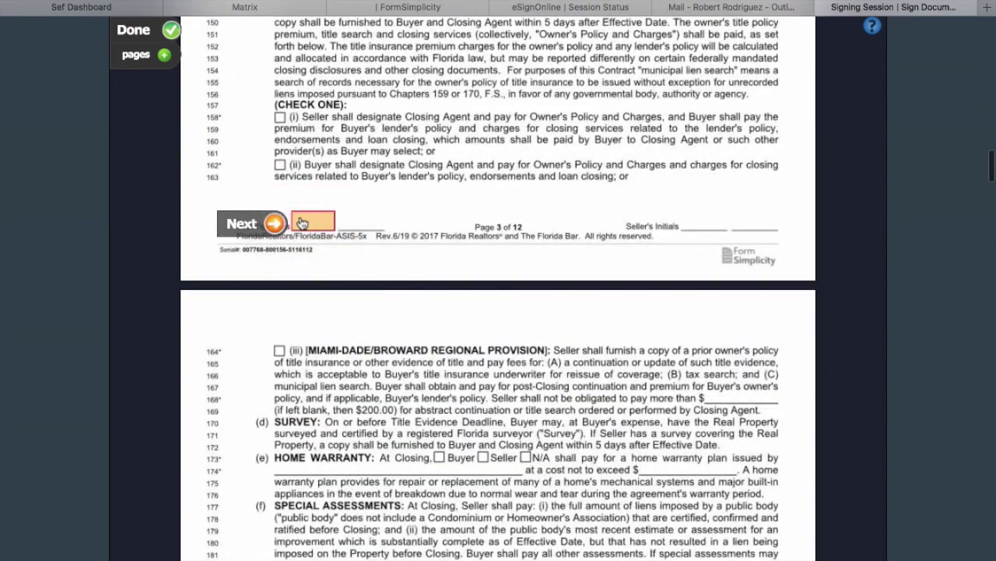
{"action": "left_click", "coordinate": [302, 223]}
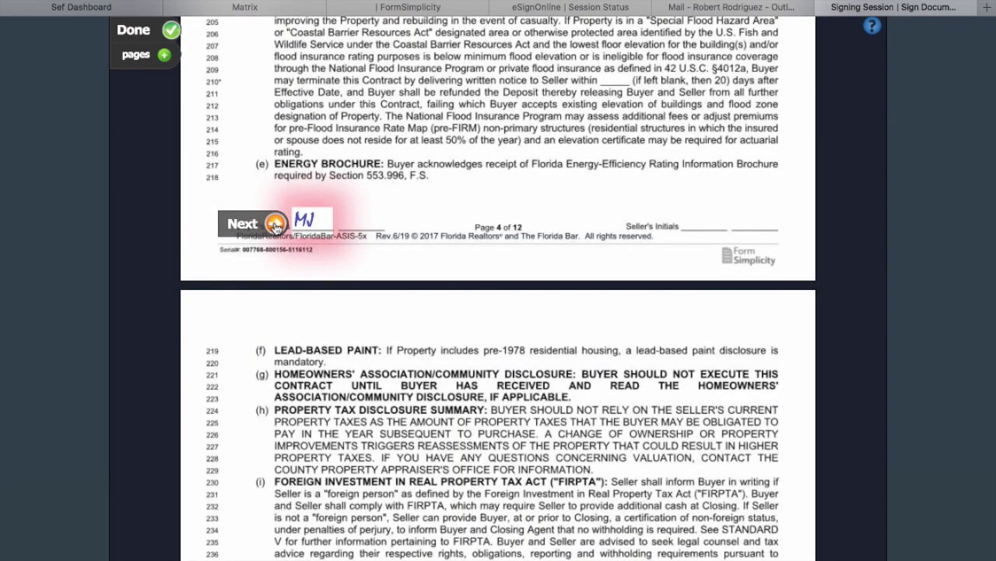
{"action": "left_click", "coordinate": [275, 224]}
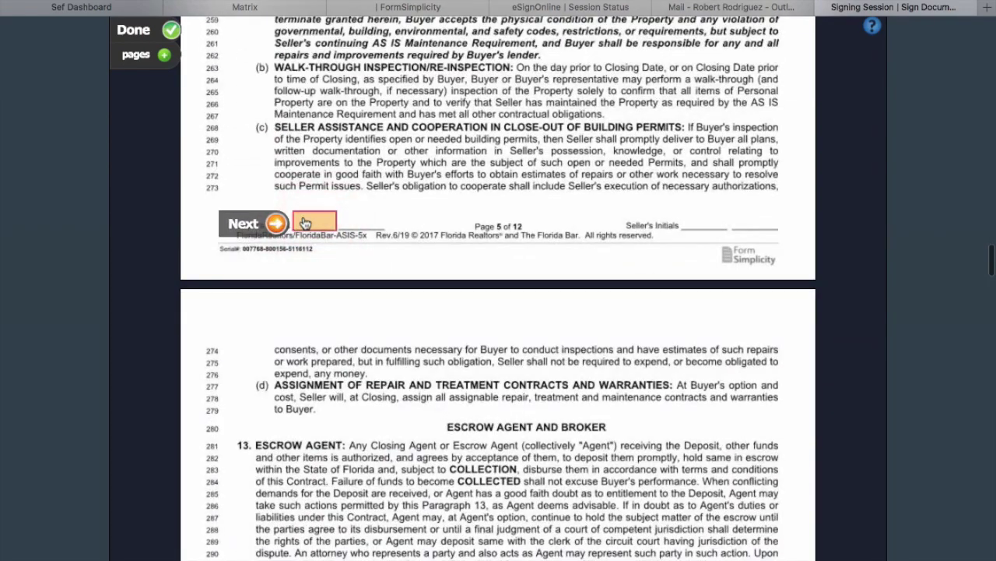
{"action": "left_click", "coordinate": [277, 223]}
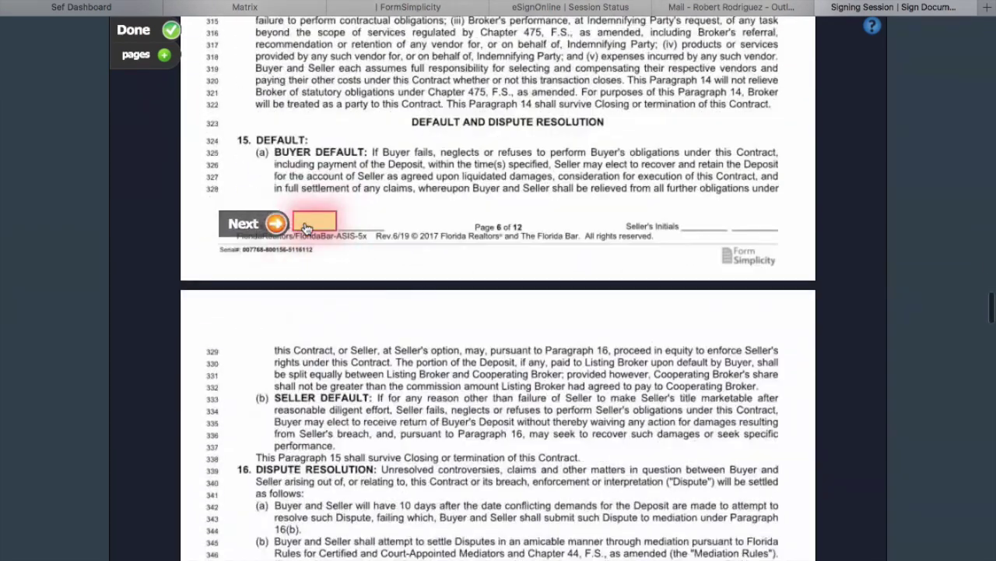
{"action": "left_click", "coordinate": [277, 224]}
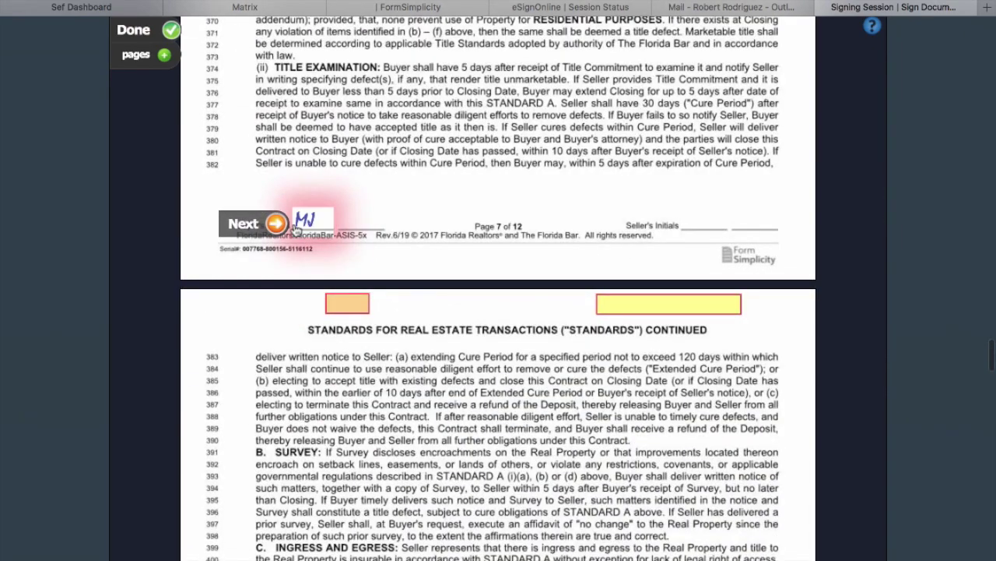
{"action": "left_click", "coordinate": [276, 224]}
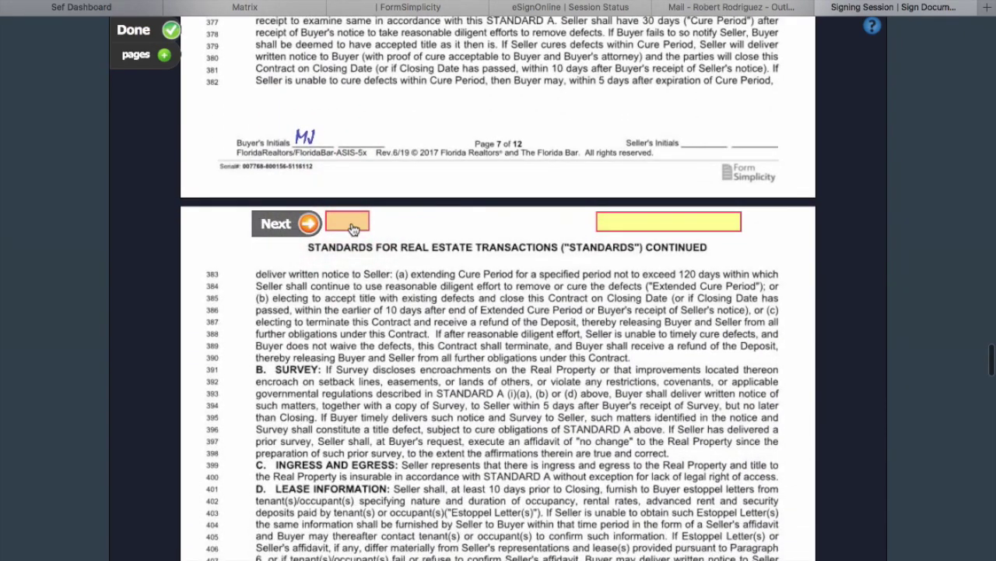
Add the initials and buyer signature on page 8, then initial pages 9, 10 and 11.
{"action": "left_click", "coordinate": [318, 226]}
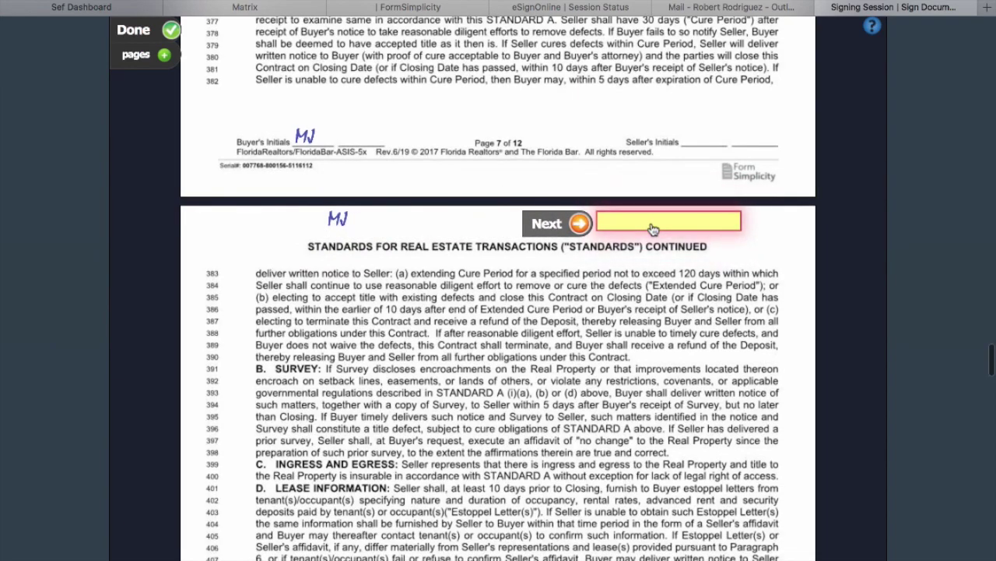
{"action": "left_click", "coordinate": [586, 224]}
{"action": "left_click", "coordinate": [586, 224]}
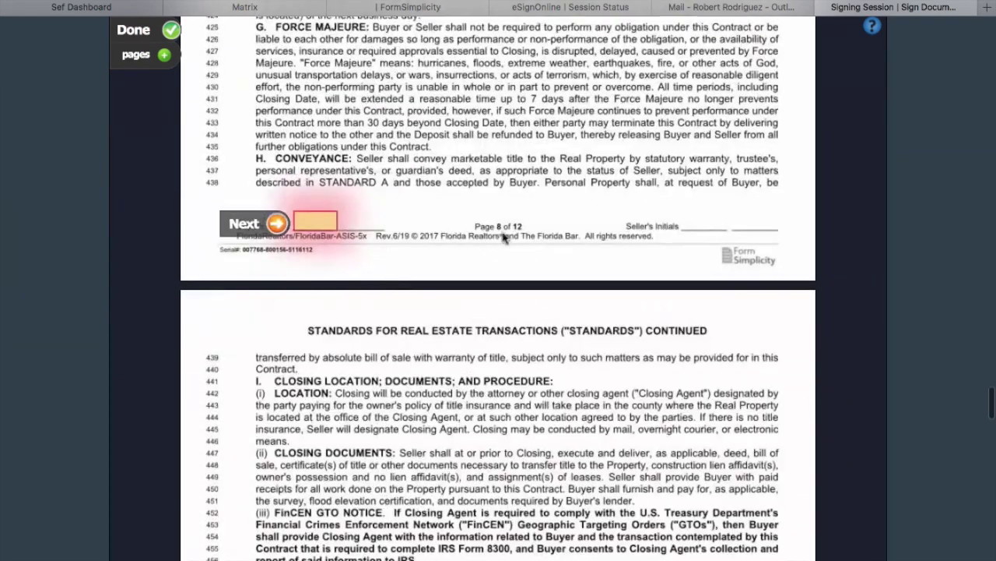
{"action": "left_click", "coordinate": [318, 225]}
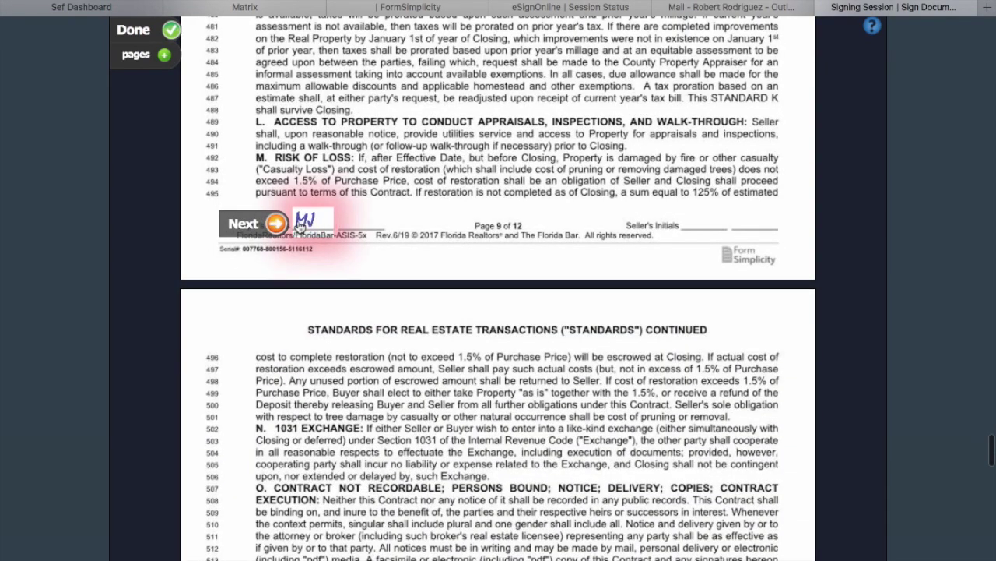
{"action": "left_click", "coordinate": [282, 226]}
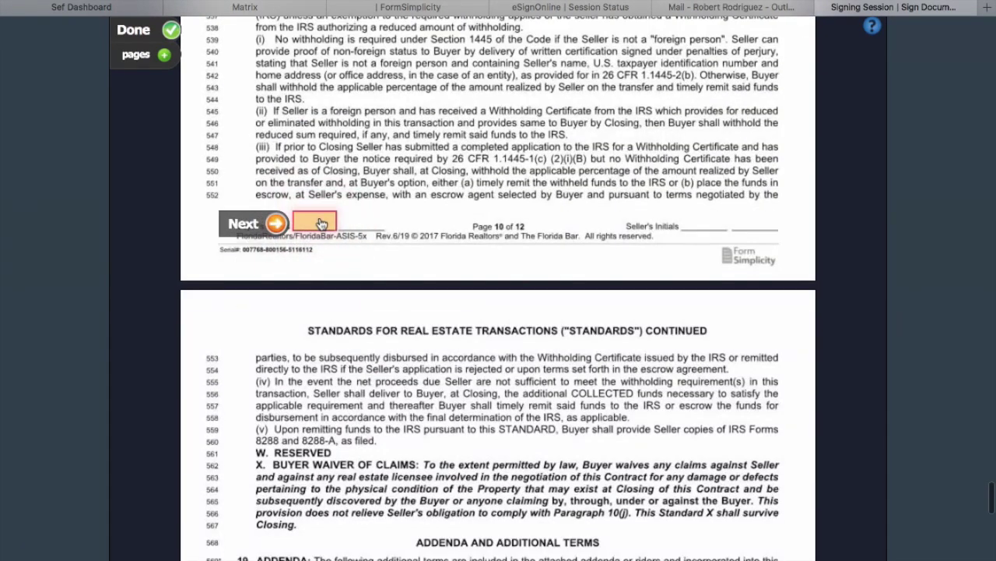
{"action": "left_click", "coordinate": [276, 225]}
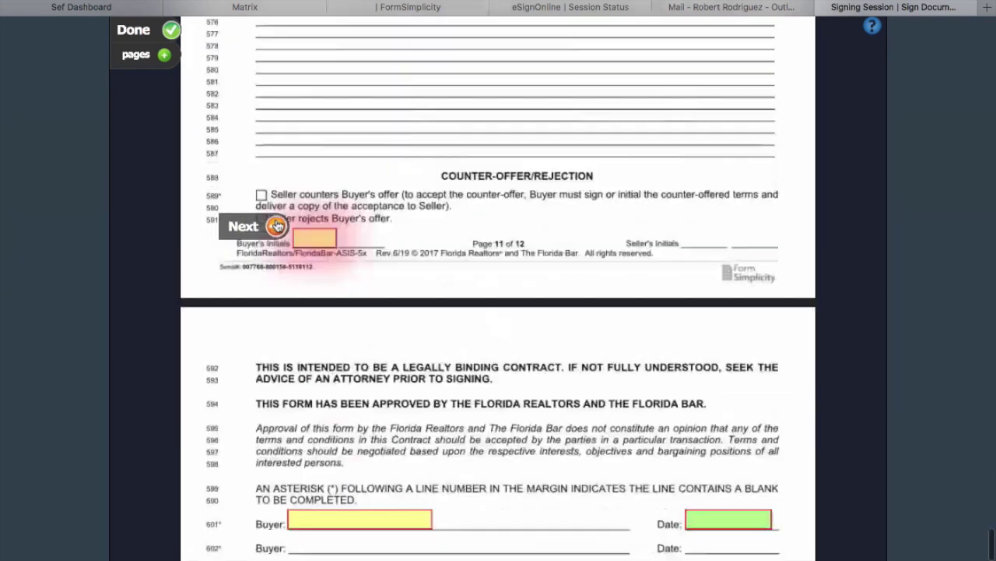
{"action": "left_click", "coordinate": [278, 224]}
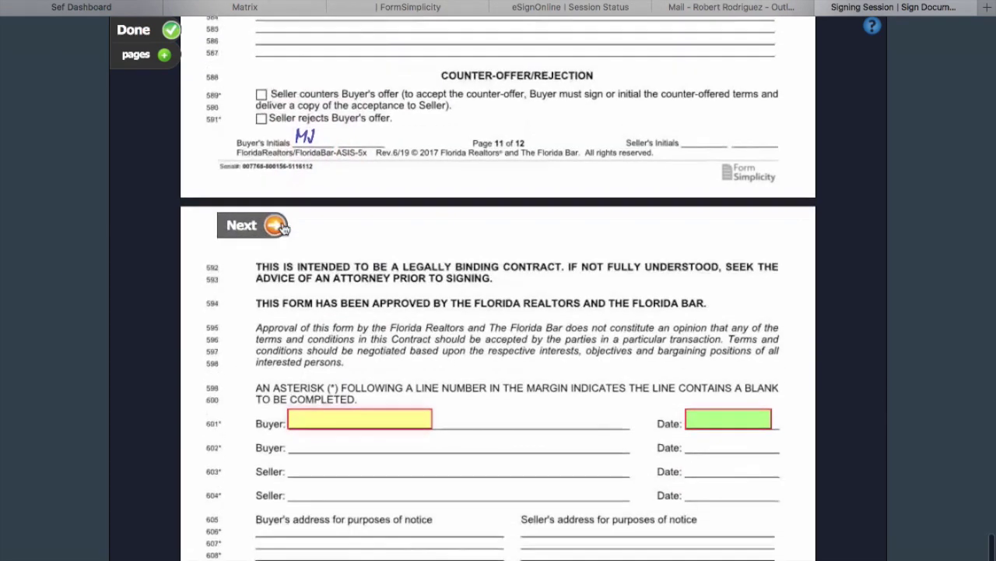
Sign and date the Buyer line, initial page 12, and reach the completion prompt.
{"action": "left_click", "coordinate": [311, 225]}
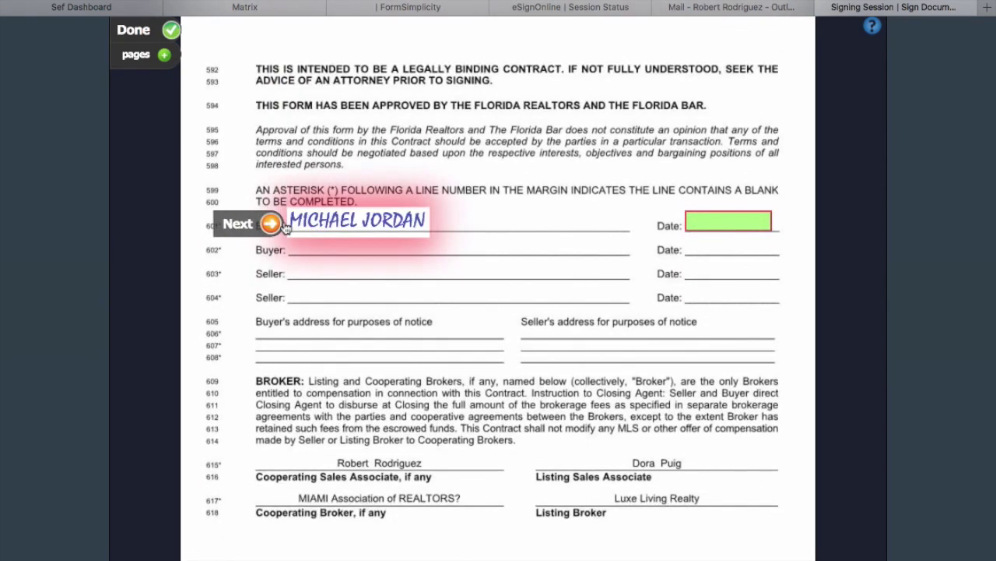
{"action": "left_click", "coordinate": [729, 224]}
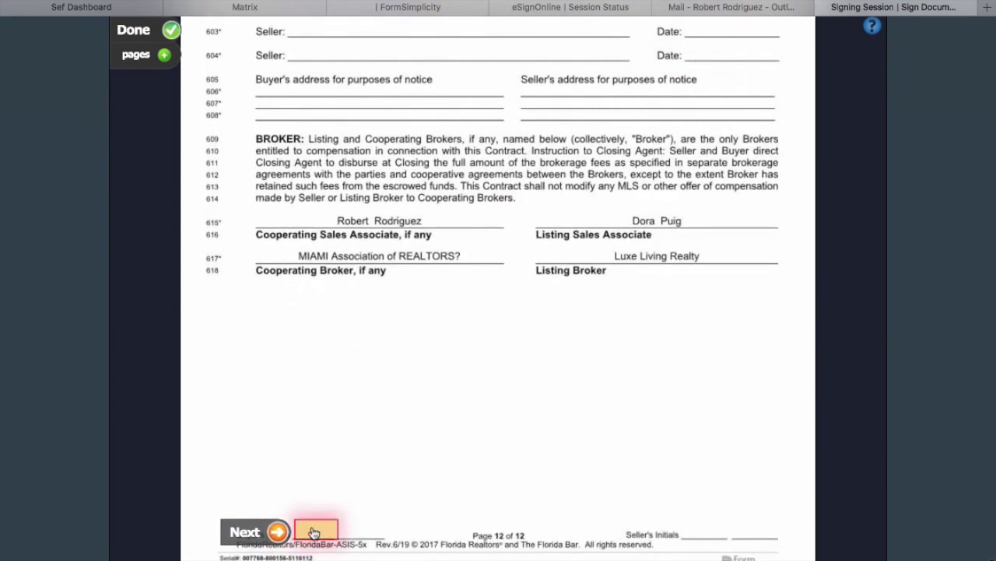
{"action": "left_click", "coordinate": [299, 532]}
{"action": "left_click", "coordinate": [278, 532]}
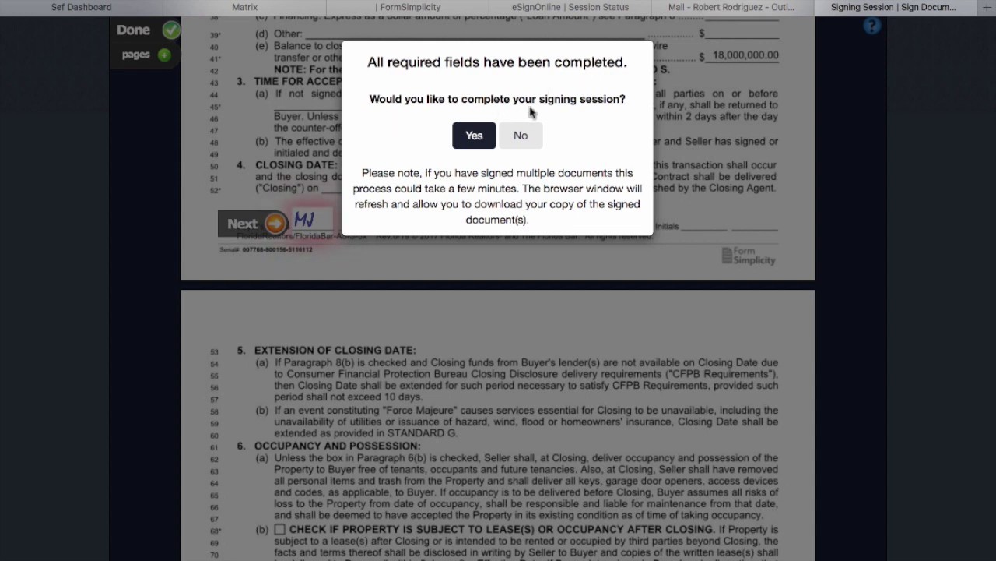
Confirm 'All required fields have been completed' to finish signing Palm AVE, then return to Form Simplicity.
{"action": "left_click", "coordinate": [476, 134]}
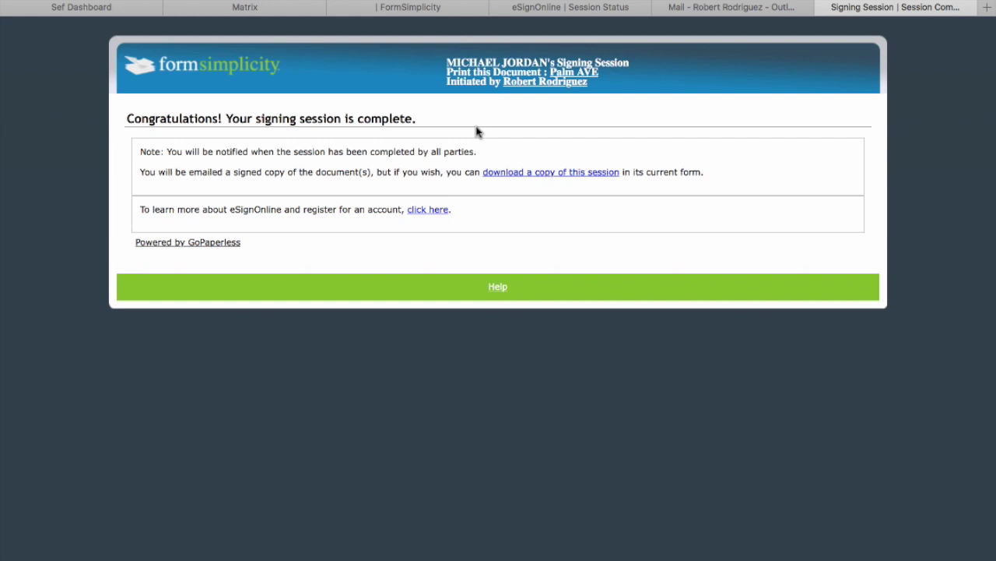
{"action": "left_click", "coordinate": [448, 7]}
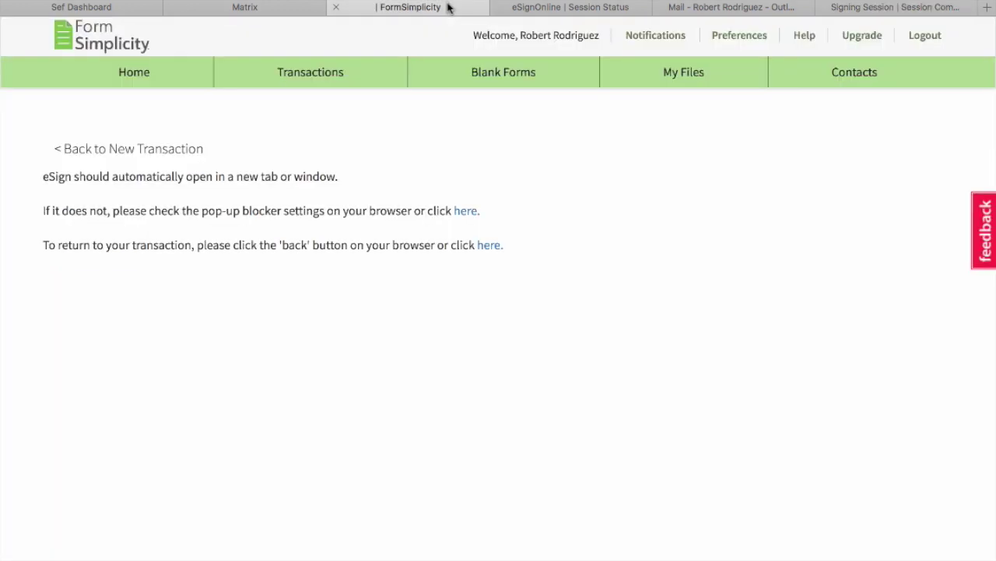
{"action": "left_click", "coordinate": [305, 76]}
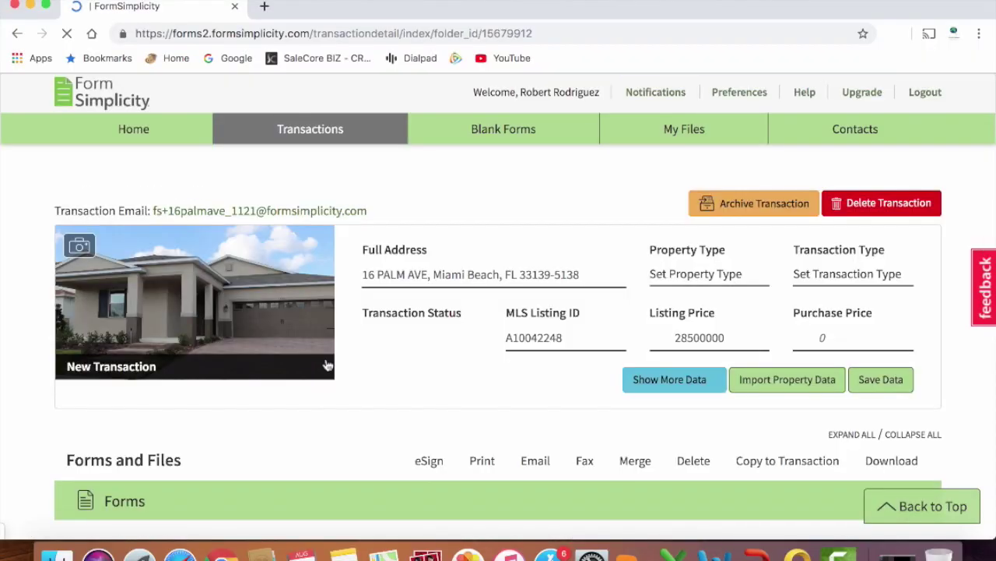
{"action": "scroll", "coordinate": [328, 366], "scroll_direction": "down", "scroll_amount": 1}
{"action": "scroll", "coordinate": [328, 365], "scroll_direction": "down", "scroll_amount": 5}
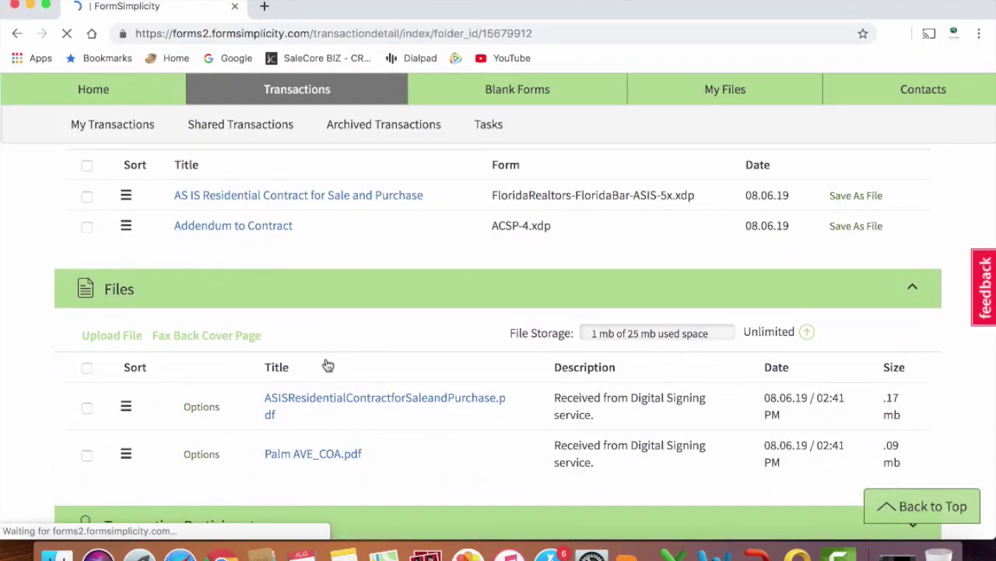
{"action": "scroll", "coordinate": [328, 365], "scroll_direction": "down", "scroll_amount": 2}
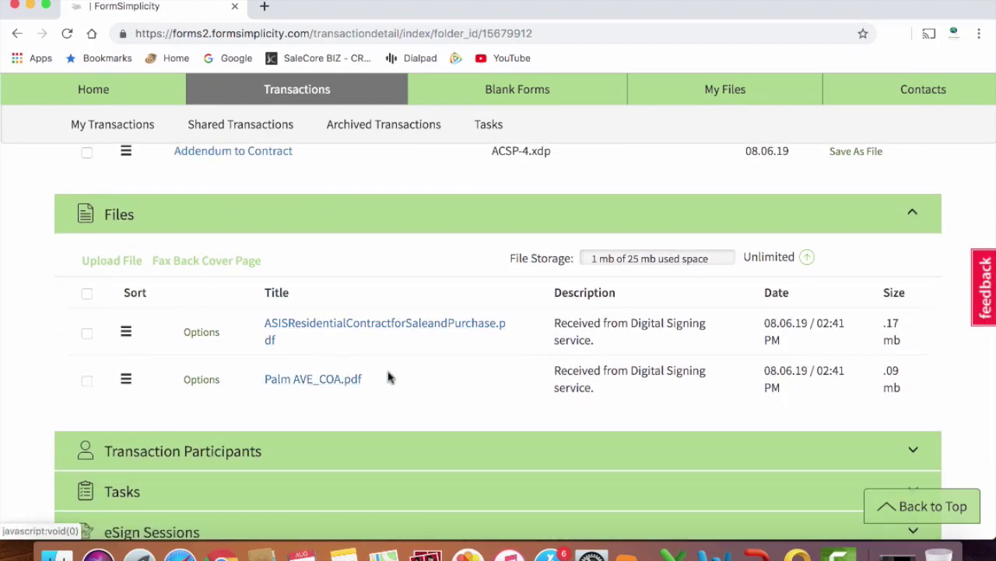
{"action": "left_click", "coordinate": [343, 325]}
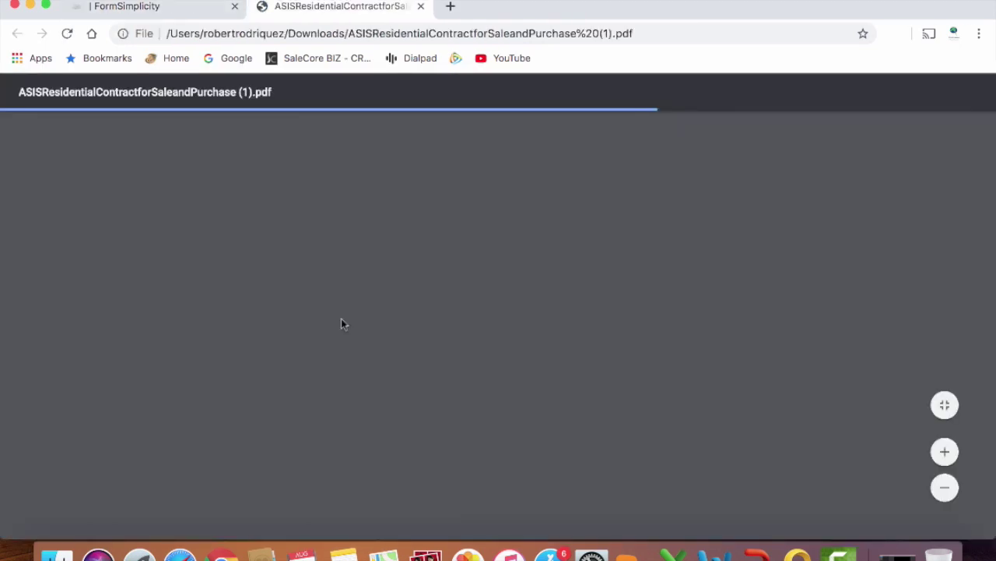
Scroll through the signed contract PDF, then close it.
{"action": "scroll", "coordinate": [343, 325], "scroll_direction": "down", "scroll_amount": 10}
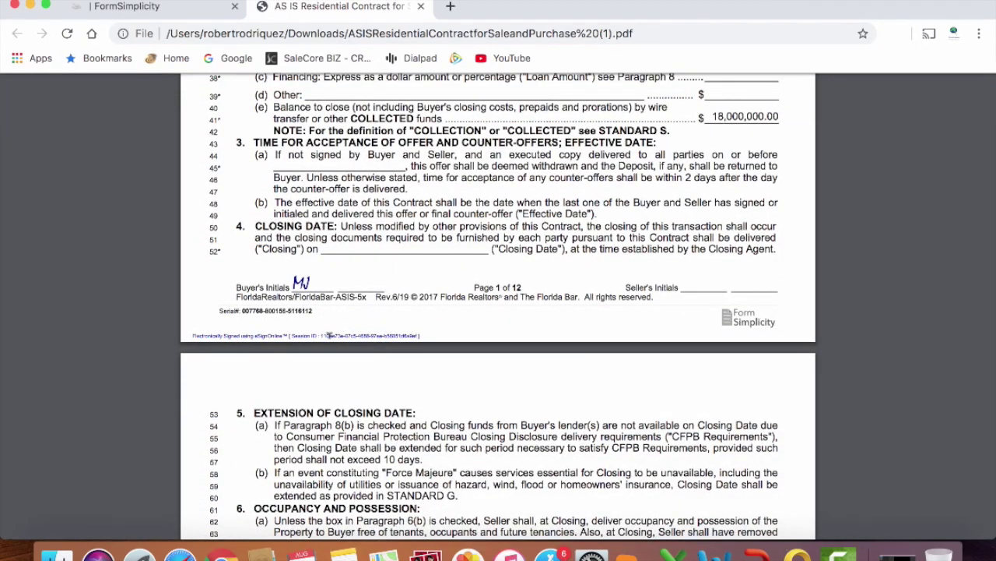
{"action": "scroll", "coordinate": [330, 336], "scroll_direction": "down", "scroll_amount": 1}
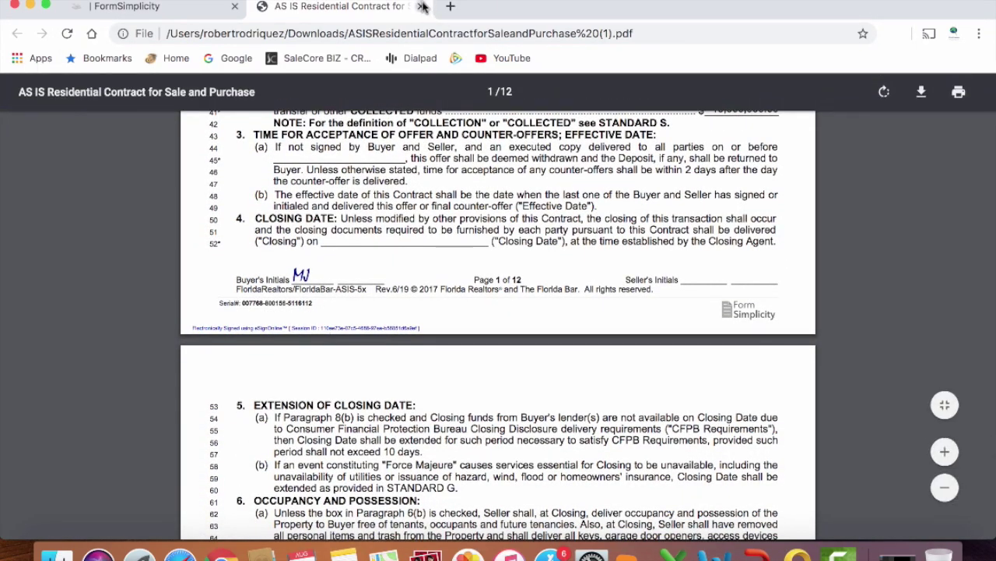
{"action": "left_click", "coordinate": [421, 6]}
Open Palm AVE_COA.pdf and read its Completed status and session activity log.
{"action": "left_click", "coordinate": [332, 385]}
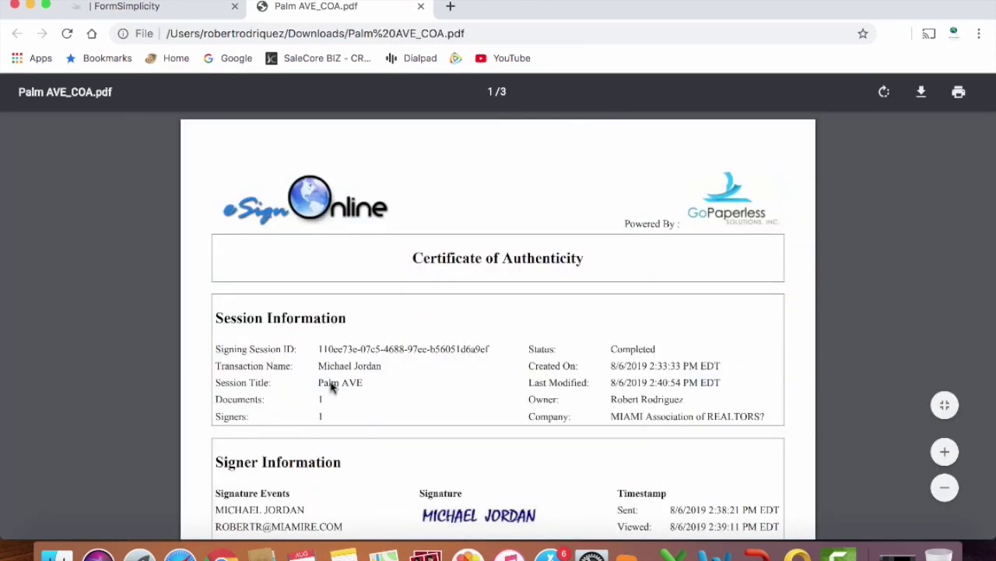
{"action": "scroll", "coordinate": [332, 387], "scroll_direction": "down", "scroll_amount": 5}
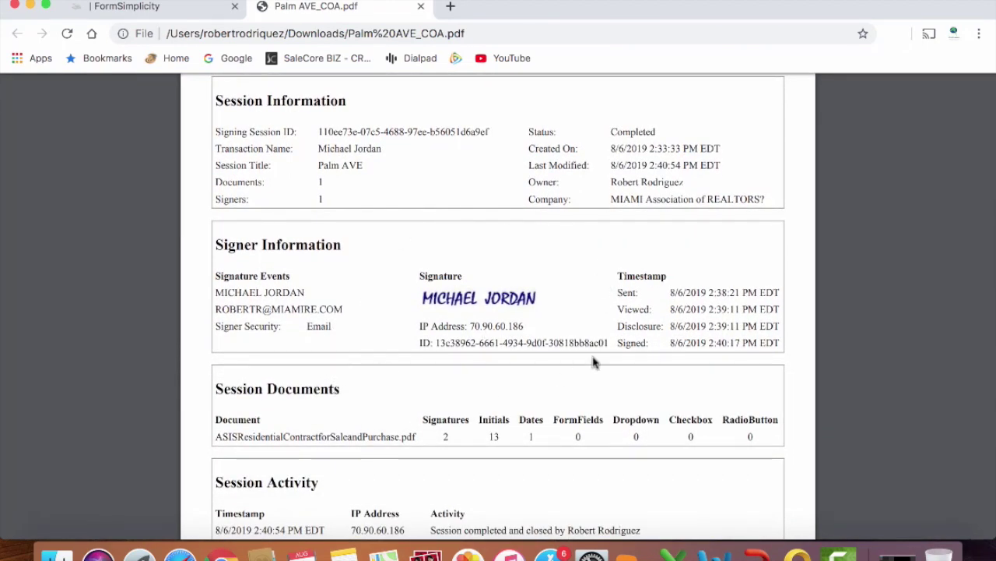
{"action": "scroll", "coordinate": [593, 362], "scroll_direction": "down", "scroll_amount": 6}
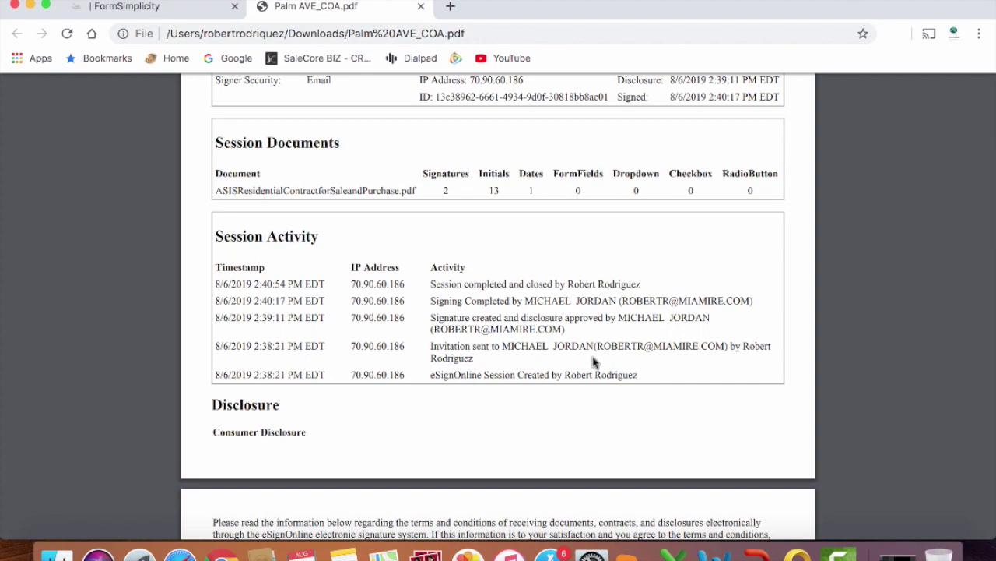
{"action": "scroll", "coordinate": [593, 362], "scroll_direction": "down", "scroll_amount": 9}
Close the Palm AVE_COA.pdf tab and scroll the Palm Ave transaction page from top to its Files.
{"action": "scroll", "coordinate": [593, 362], "scroll_direction": "up", "scroll_amount": 7}
{"action": "left_click", "coordinate": [421, 7]}
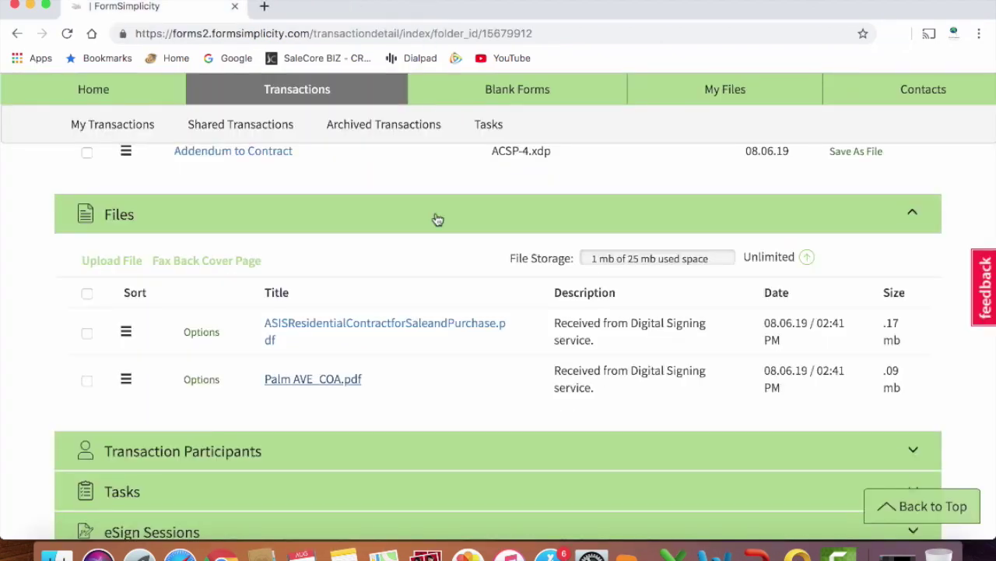
{"action": "scroll", "coordinate": [425, 438], "scroll_direction": "up", "scroll_amount": 4}
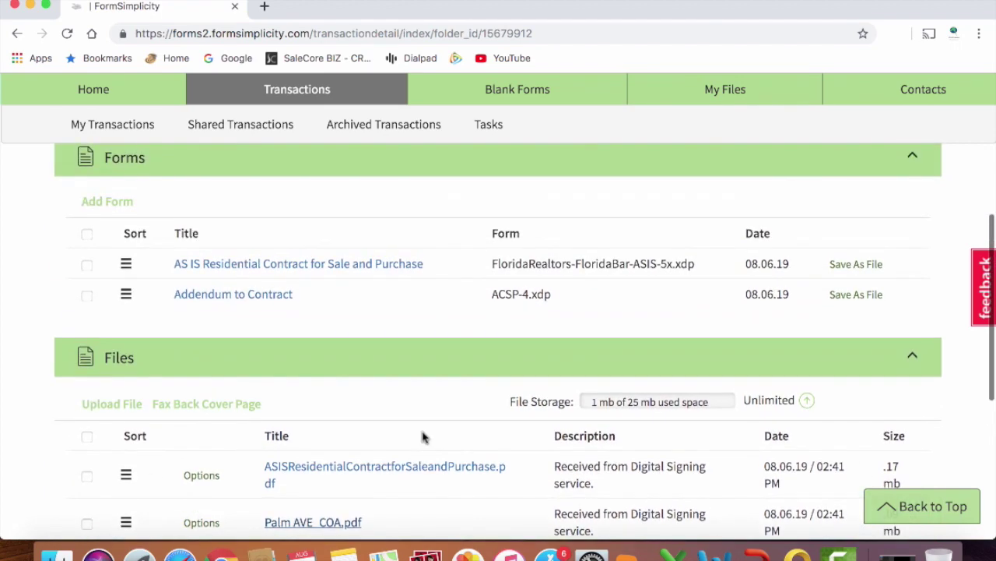
{"action": "scroll", "coordinate": [425, 439], "scroll_direction": "up", "scroll_amount": 2}
{"action": "scroll", "coordinate": [425, 439], "scroll_direction": "down", "scroll_amount": 5}
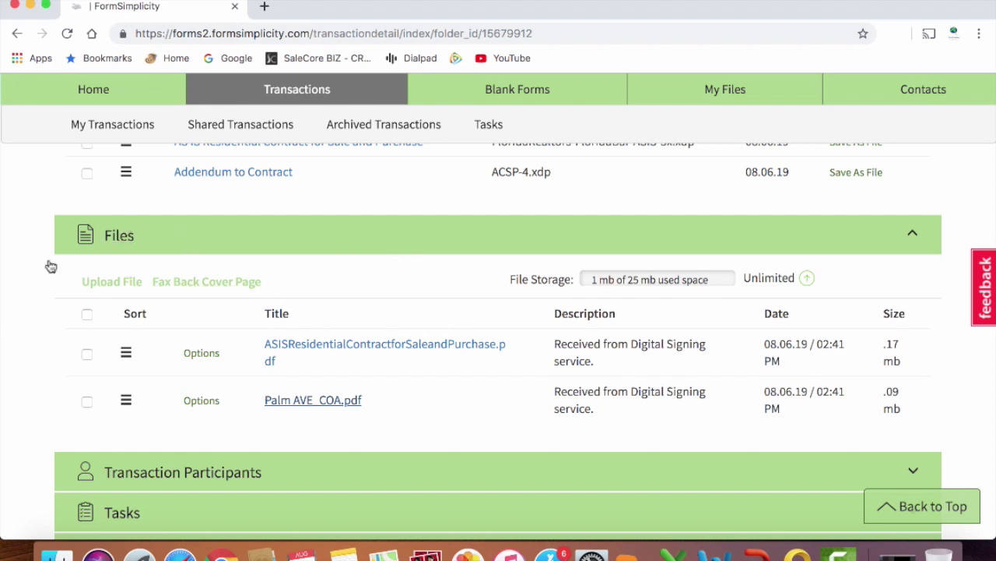
{"action": "scroll", "coordinate": [292, 305], "scroll_direction": "up", "scroll_amount": 3}
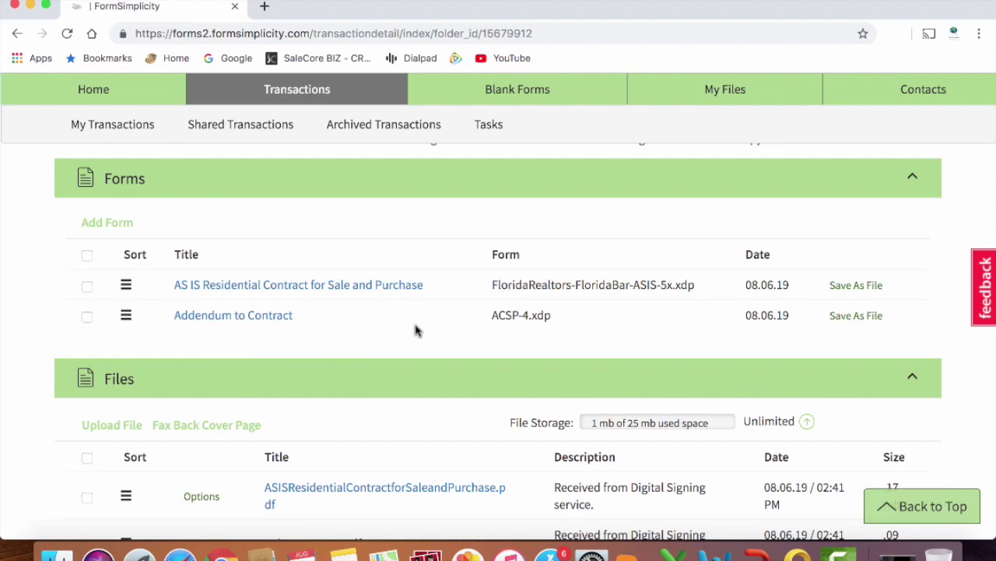
{"action": "scroll", "coordinate": [415, 330], "scroll_direction": "up", "scroll_amount": 2}
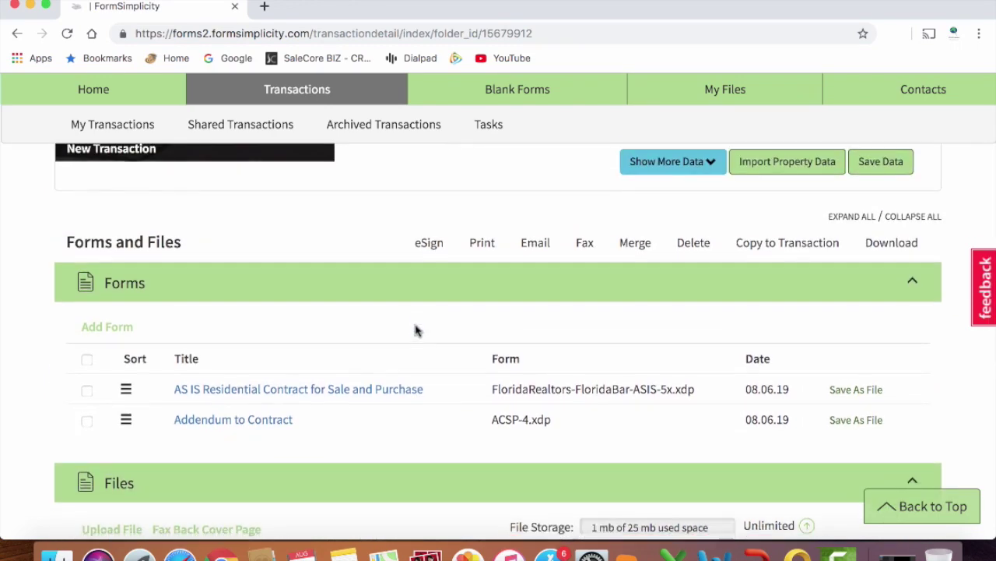
{"action": "scroll", "coordinate": [415, 330], "scroll_direction": "down", "scroll_amount": 3}
{"action": "scroll", "coordinate": [415, 330], "scroll_direction": "down", "scroll_amount": 3}
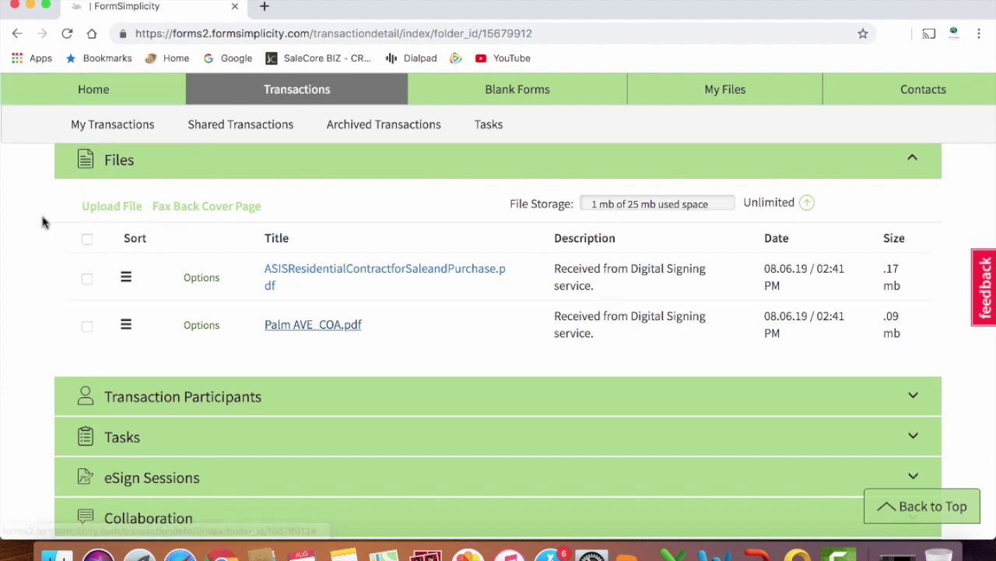
{"action": "scroll", "coordinate": [43, 222], "scroll_direction": "up", "scroll_amount": 1}
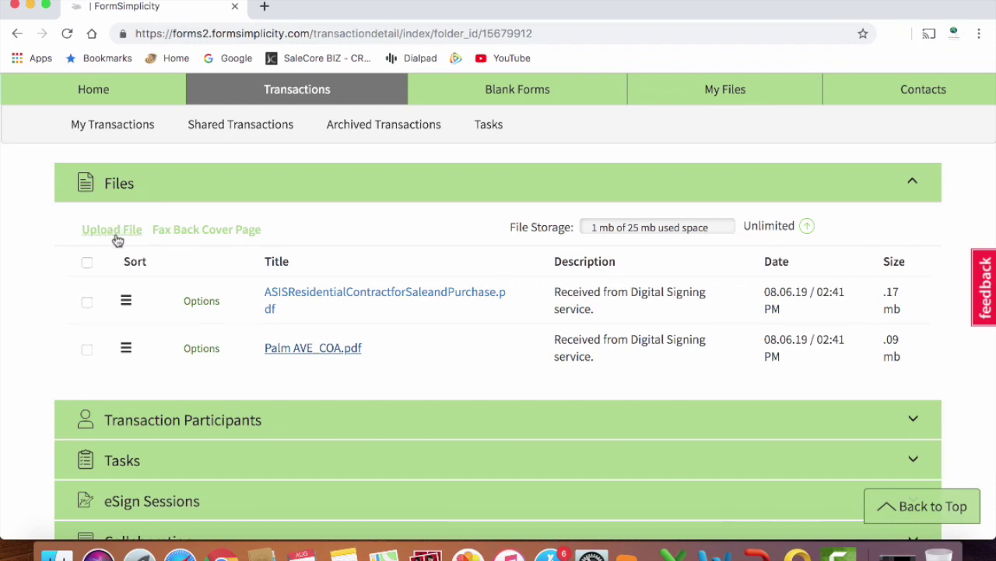
{"action": "scroll", "coordinate": [116, 327], "scroll_direction": "up", "scroll_amount": 10}
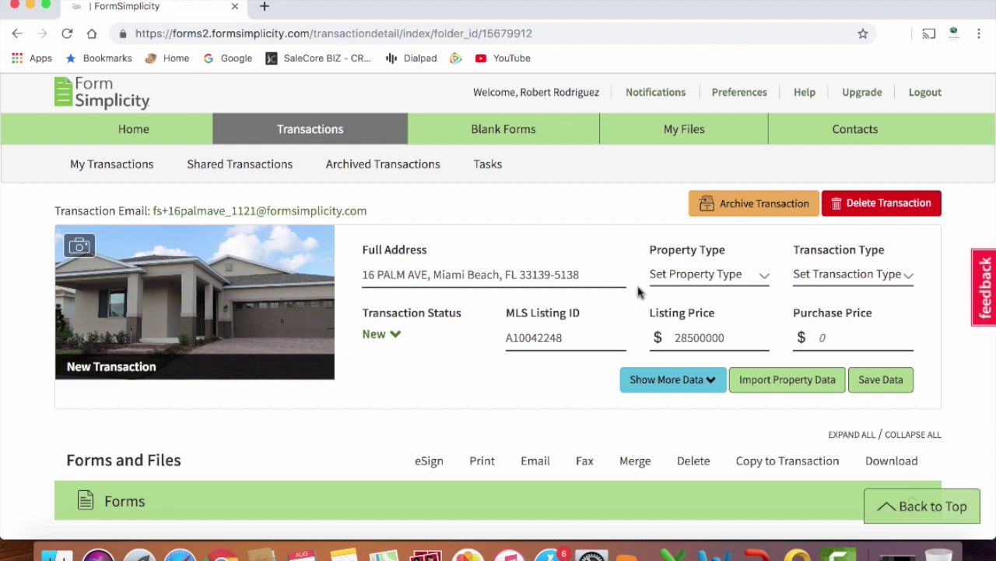
{"action": "scroll", "coordinate": [650, 307], "scroll_direction": "down", "scroll_amount": 15}
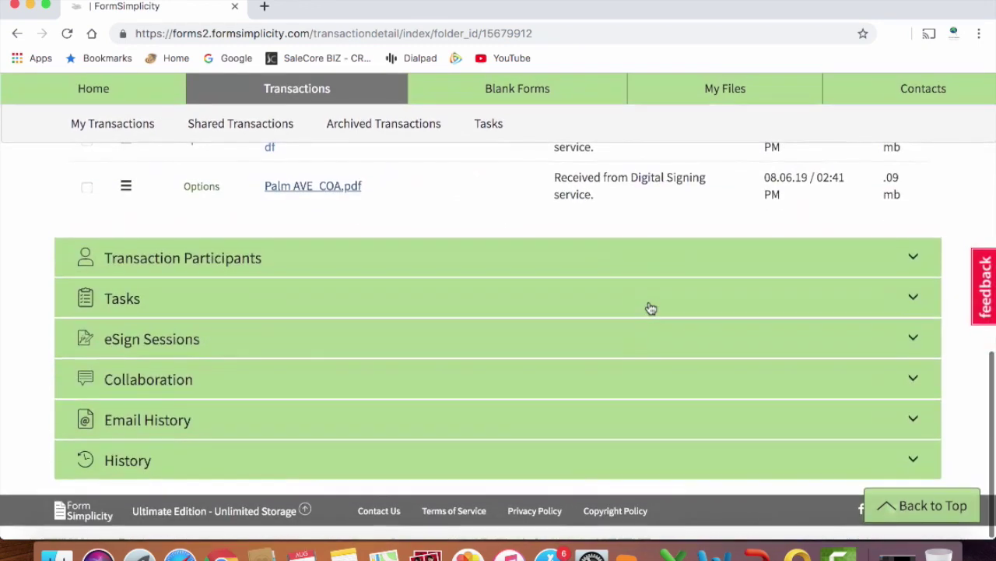
Expand the Tasks, Email History and History sections, review them, and scroll back up.
{"action": "left_click", "coordinate": [115, 302]}
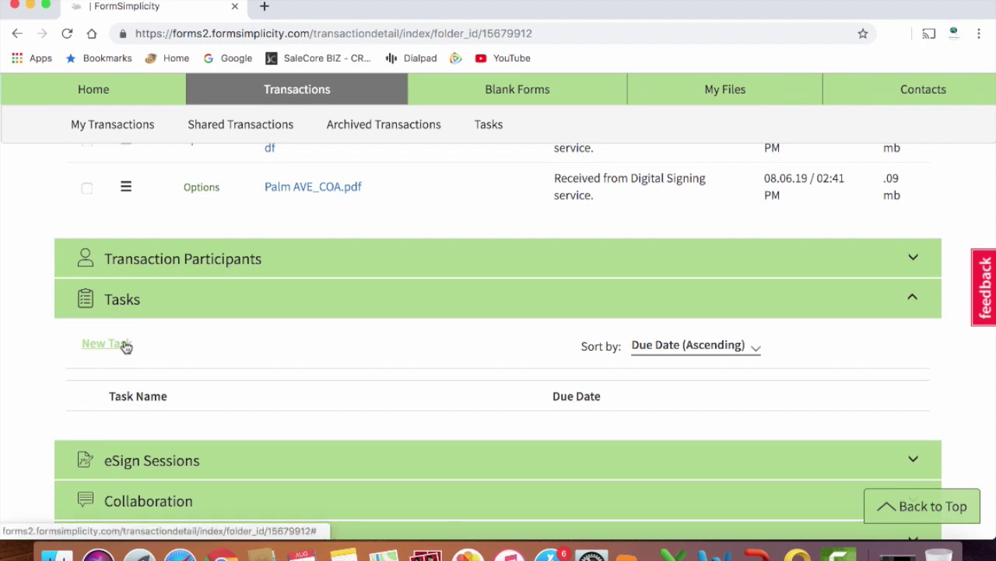
{"action": "scroll", "coordinate": [217, 397], "scroll_direction": "down", "scroll_amount": 3}
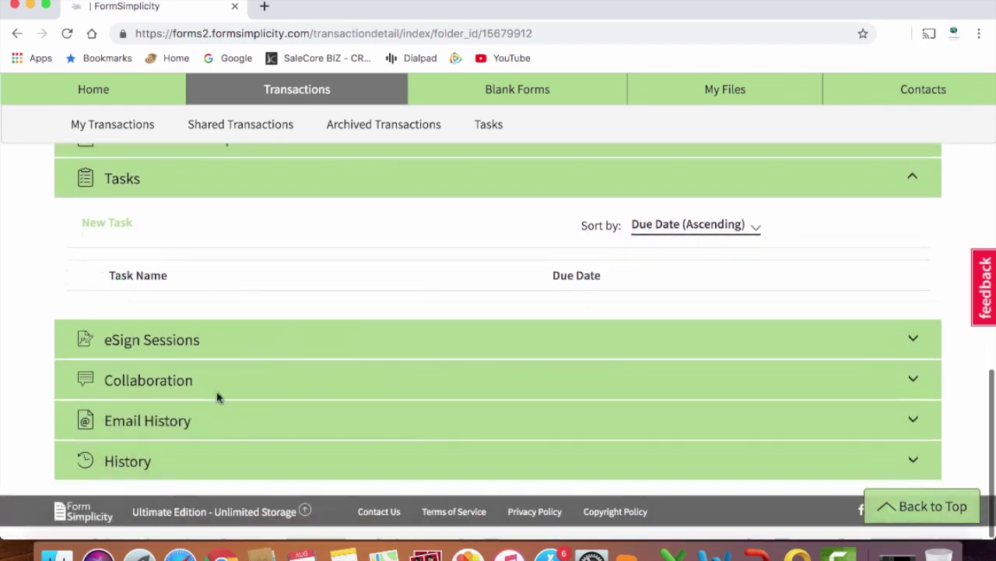
{"action": "left_click", "coordinate": [160, 421]}
{"action": "scroll", "coordinate": [158, 422], "scroll_direction": "down", "scroll_amount": 2}
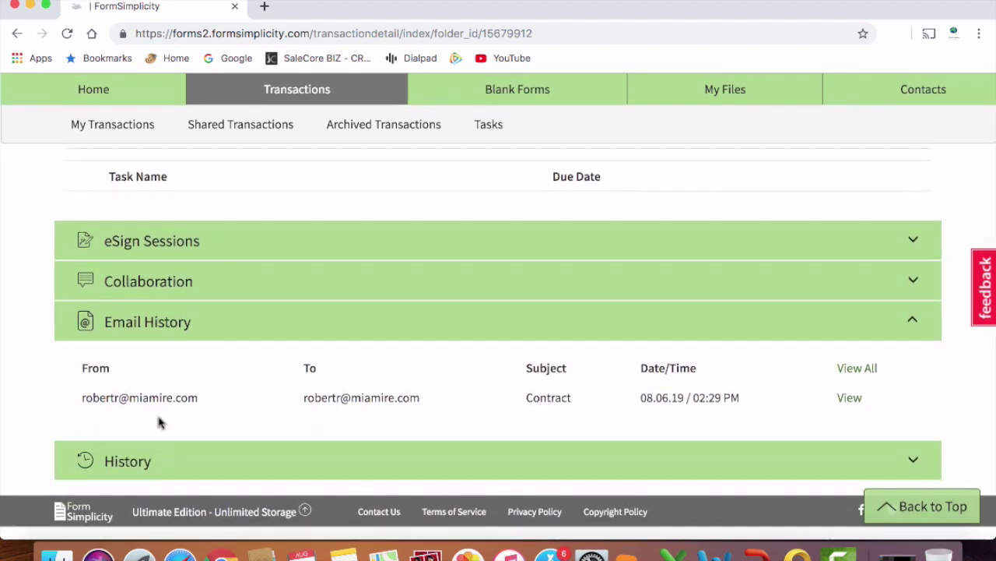
{"action": "left_click", "coordinate": [132, 466]}
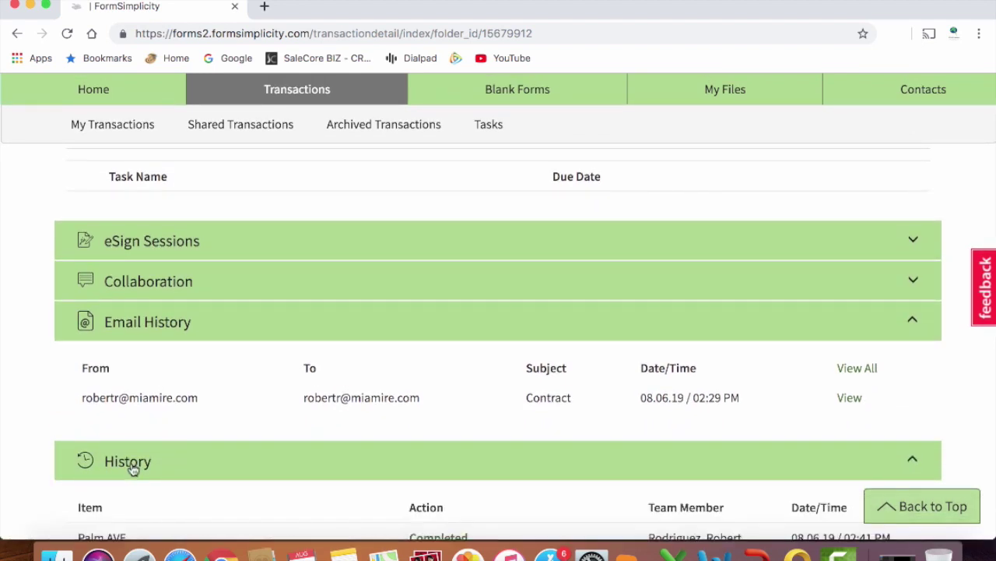
{"action": "scroll", "coordinate": [132, 467], "scroll_direction": "down", "scroll_amount": 3}
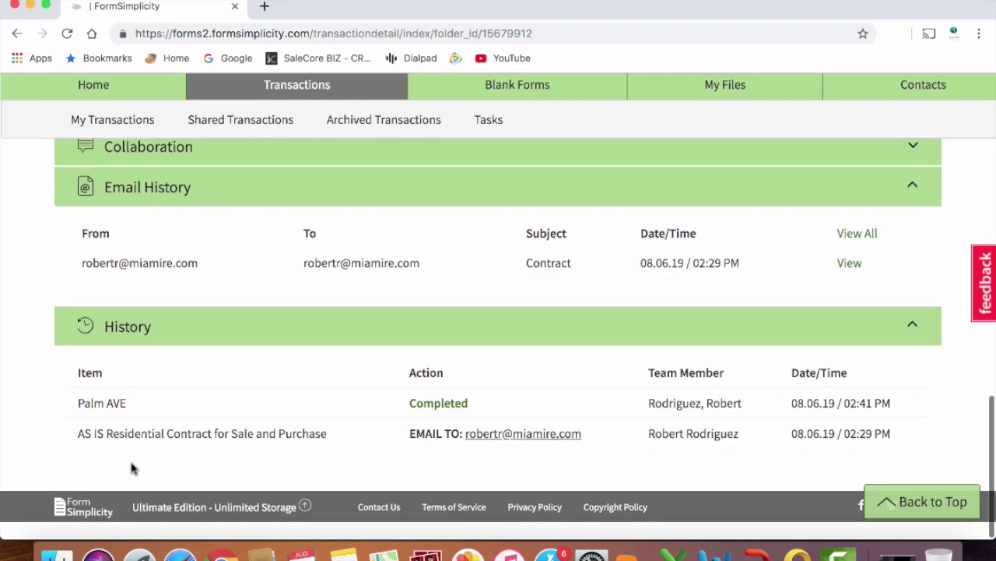
{"action": "scroll", "coordinate": [131, 467], "scroll_direction": "up", "scroll_amount": 5}
{"action": "scroll", "coordinate": [131, 468], "scroll_direction": "up", "scroll_amount": 10}
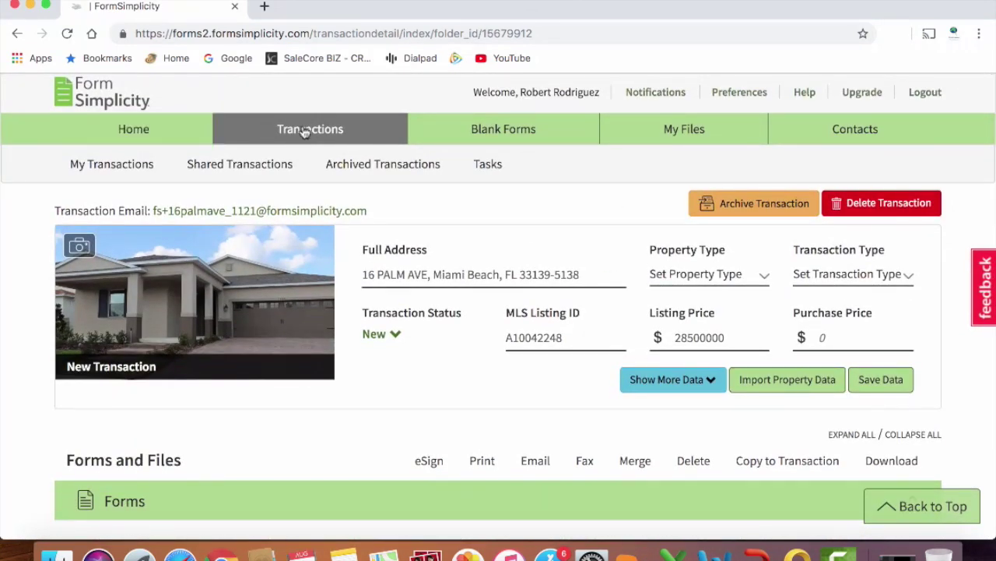
{"action": "left_click", "coordinate": [334, 129]}
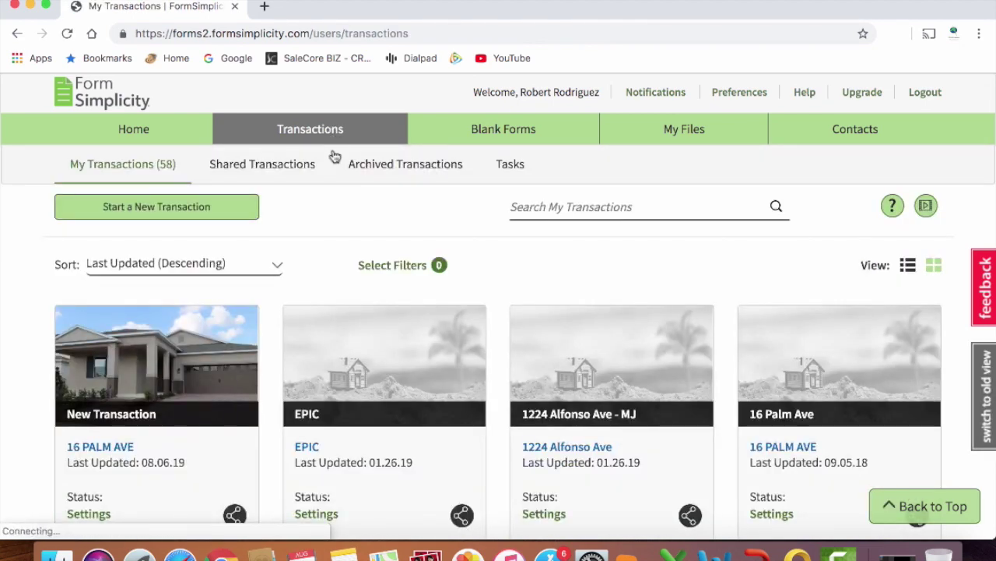
{"action": "scroll", "coordinate": [39, 380], "scroll_direction": "down", "scroll_amount": 3}
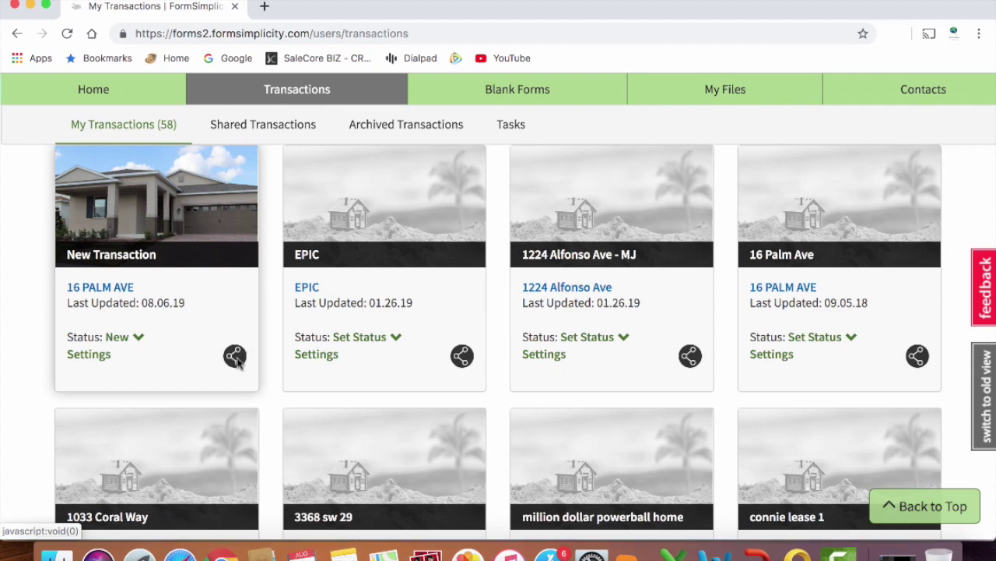
{"action": "left_click", "coordinate": [234, 356]}
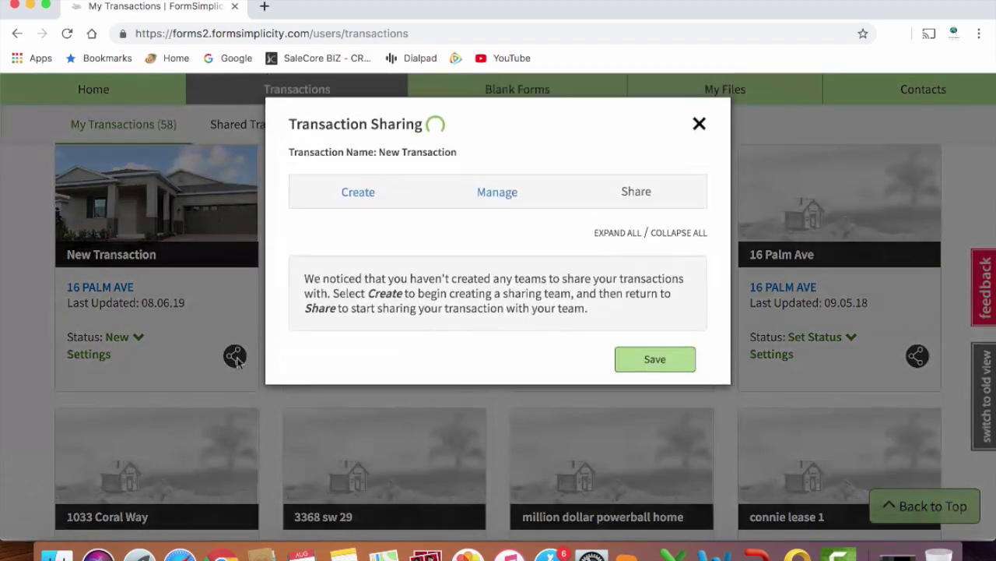
{"action": "left_click", "coordinate": [367, 196]}
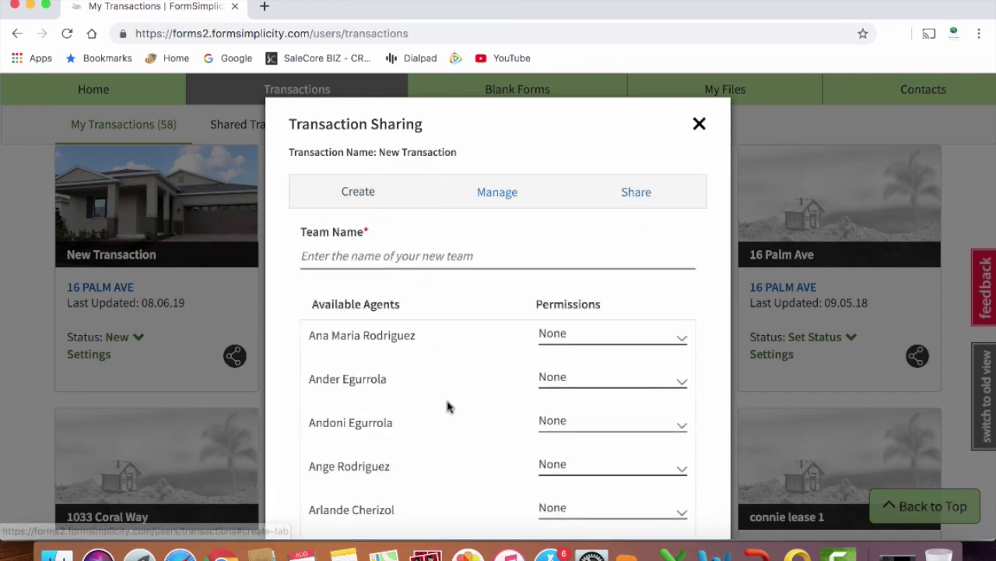
Leave an agent's permission at None and close the sharing window without sharing.
{"action": "scroll", "coordinate": [448, 405], "scroll_direction": "down", "scroll_amount": 1}
{"action": "scroll", "coordinate": [447, 406], "scroll_direction": "down", "scroll_amount": 6}
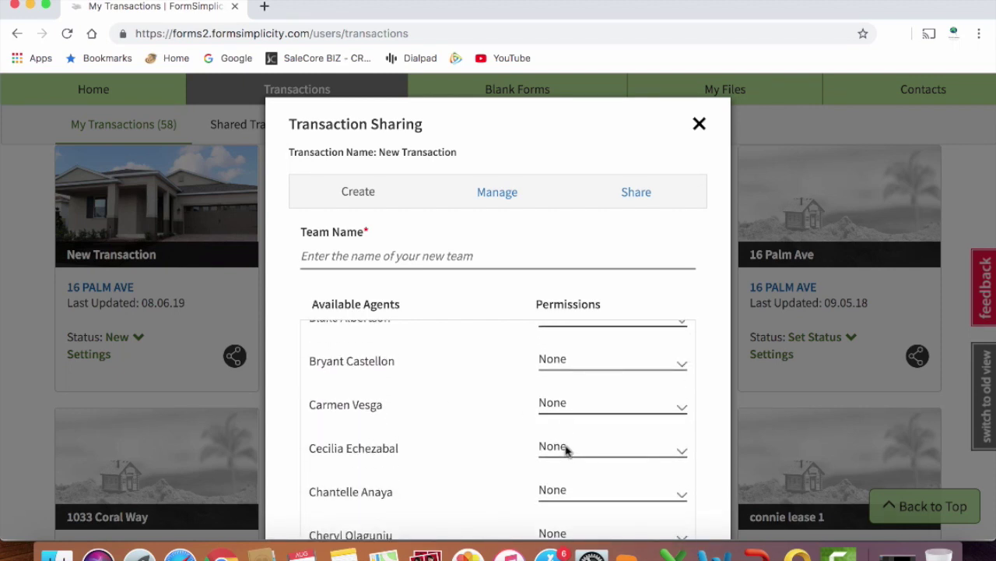
{"action": "left_click", "coordinate": [573, 402]}
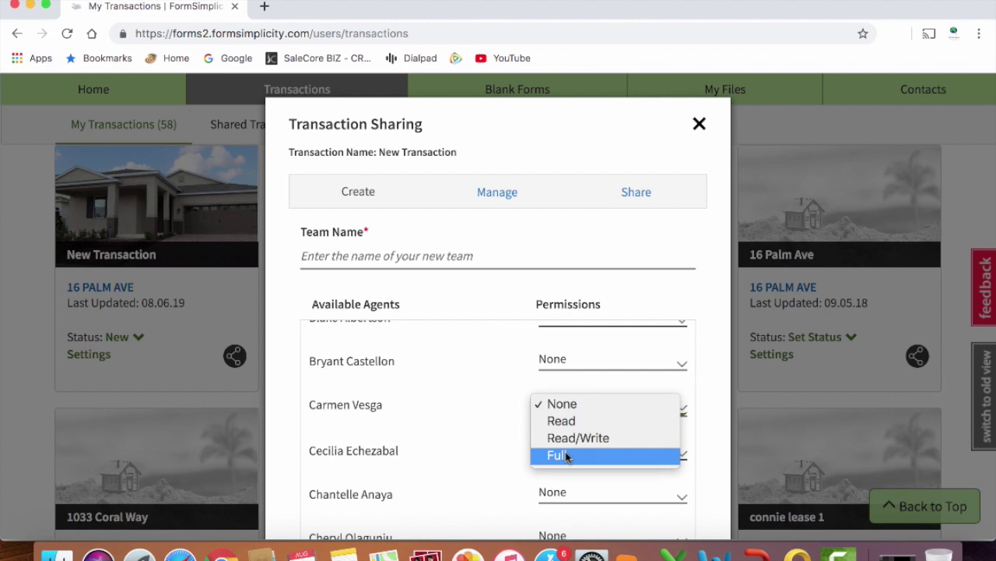
{"action": "left_click", "coordinate": [625, 239]}
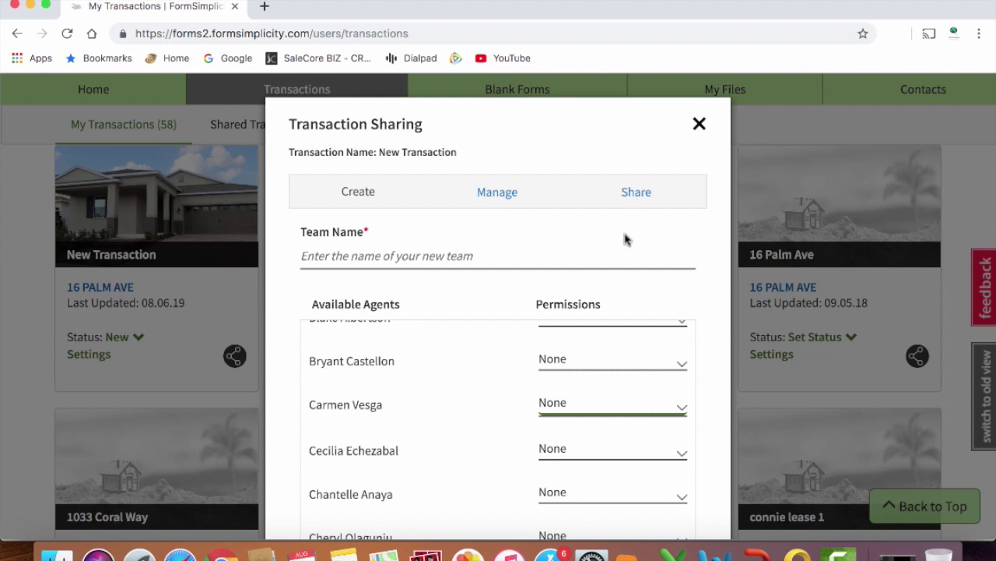
{"action": "scroll", "coordinate": [625, 239], "scroll_direction": "down", "scroll_amount": 2}
{"action": "scroll", "coordinate": [625, 239], "scroll_direction": "up", "scroll_amount": 2}
{"action": "left_click", "coordinate": [699, 124]}
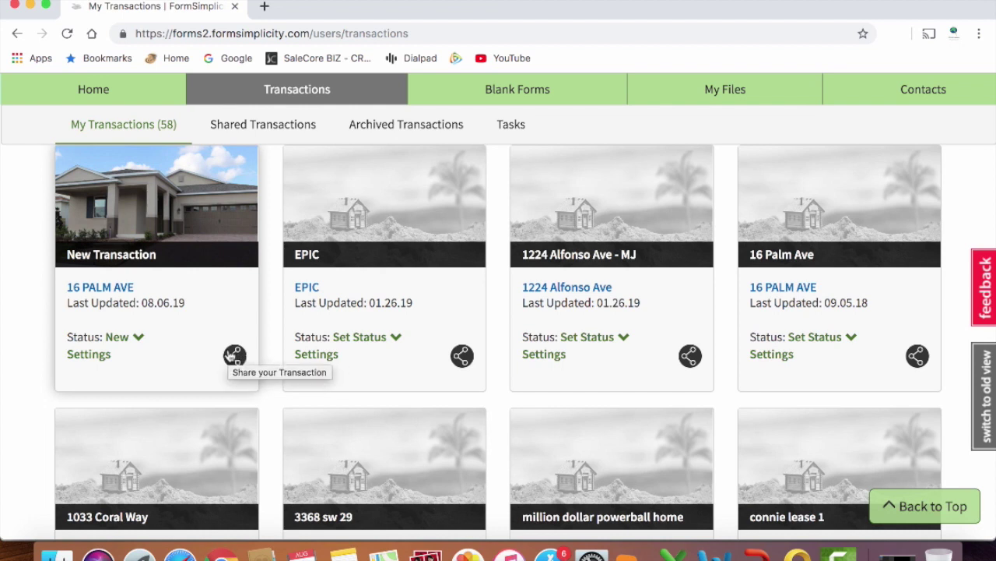
{"action": "scroll", "coordinate": [233, 355], "scroll_direction": "up", "scroll_amount": 3}
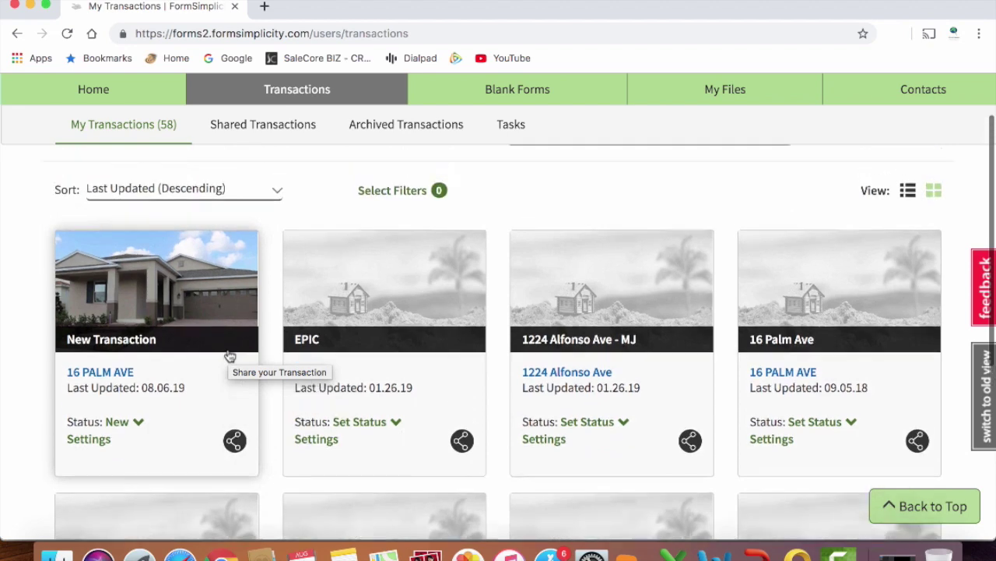
{"action": "scroll", "coordinate": [232, 355], "scroll_direction": "down", "scroll_amount": 3}
{"action": "scroll", "coordinate": [231, 355], "scroll_direction": "down", "scroll_amount": 1}
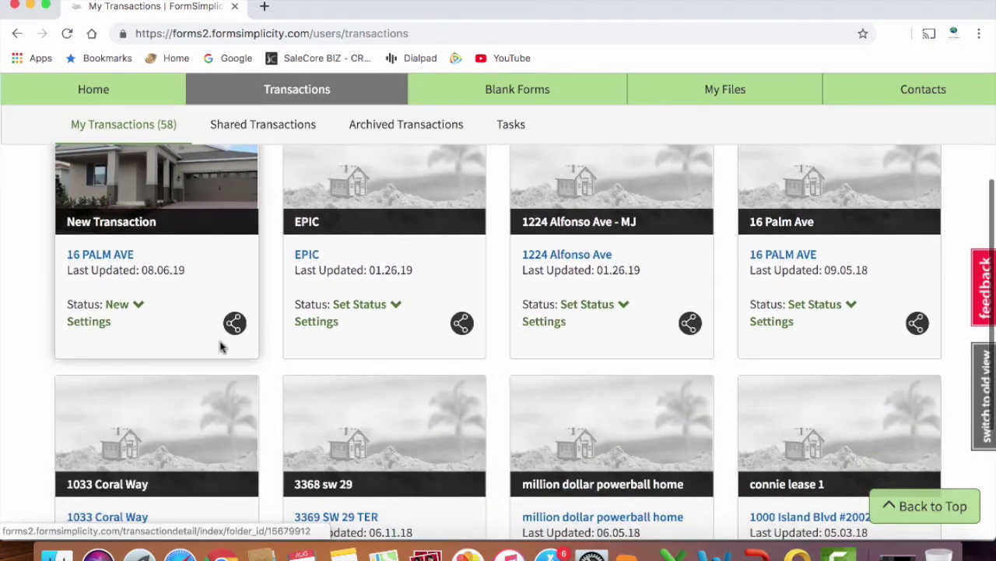
{"action": "left_click", "coordinate": [117, 305]}
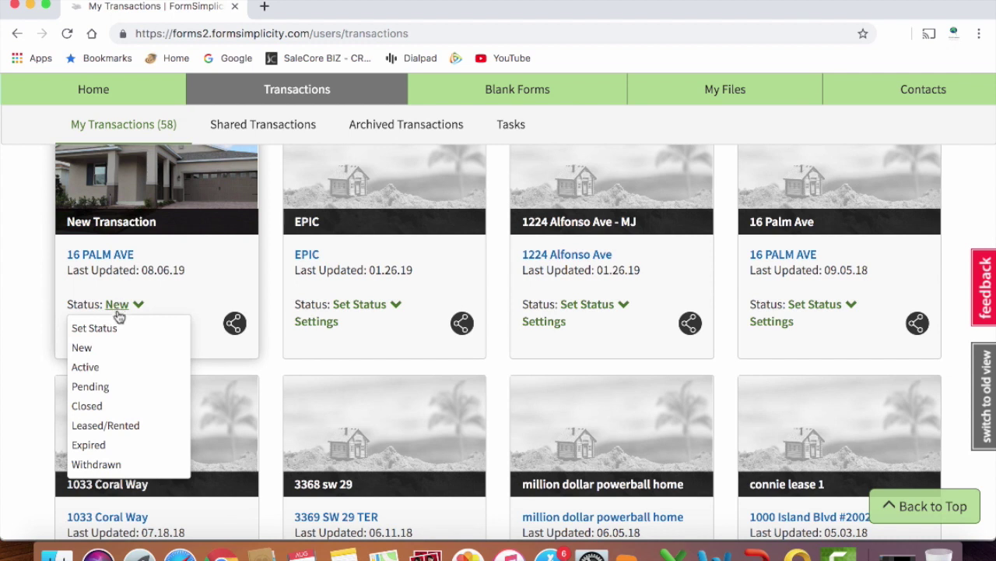
{"action": "left_click", "coordinate": [104, 368]}
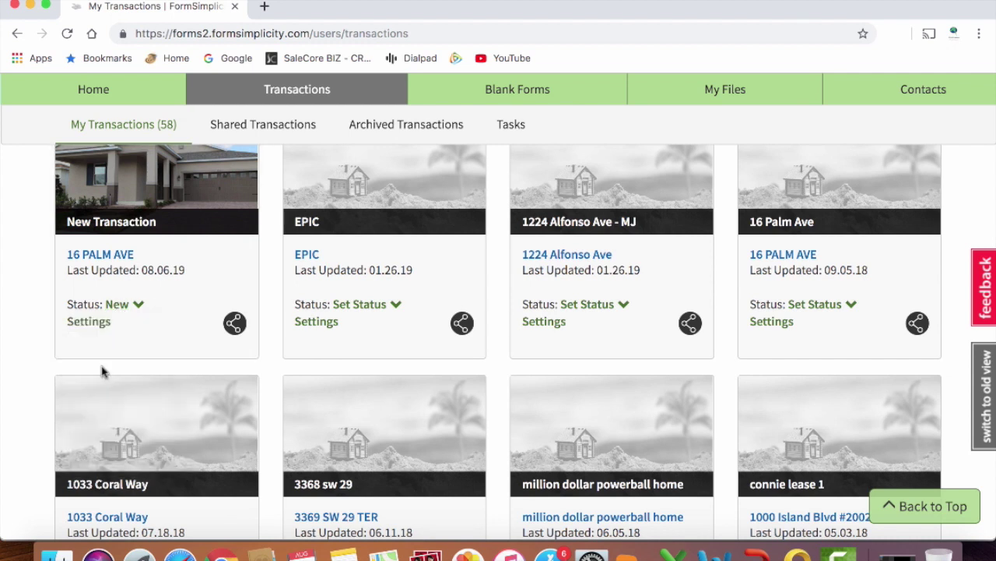
{"action": "left_click", "coordinate": [106, 261]}
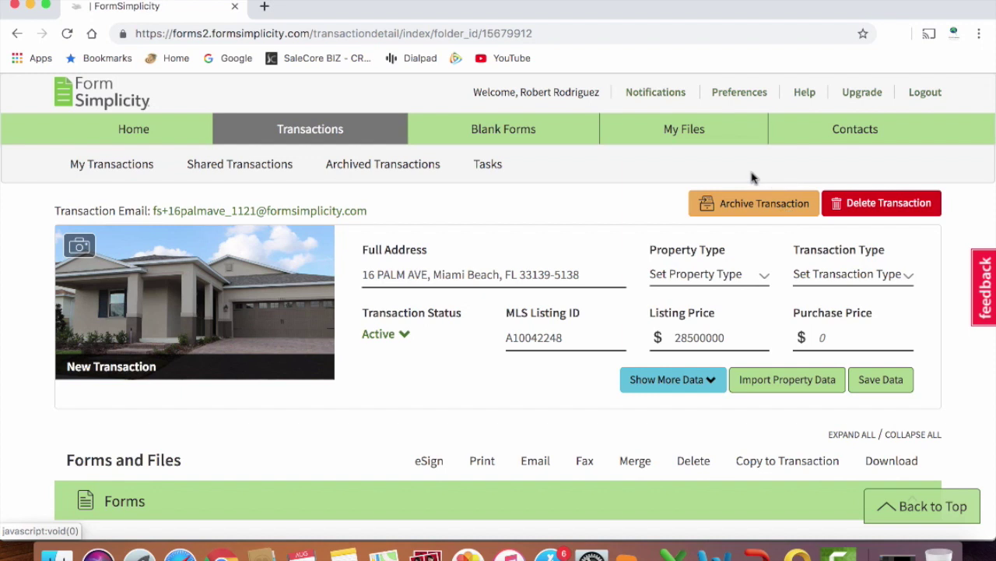
{"action": "left_click", "coordinate": [755, 203]}
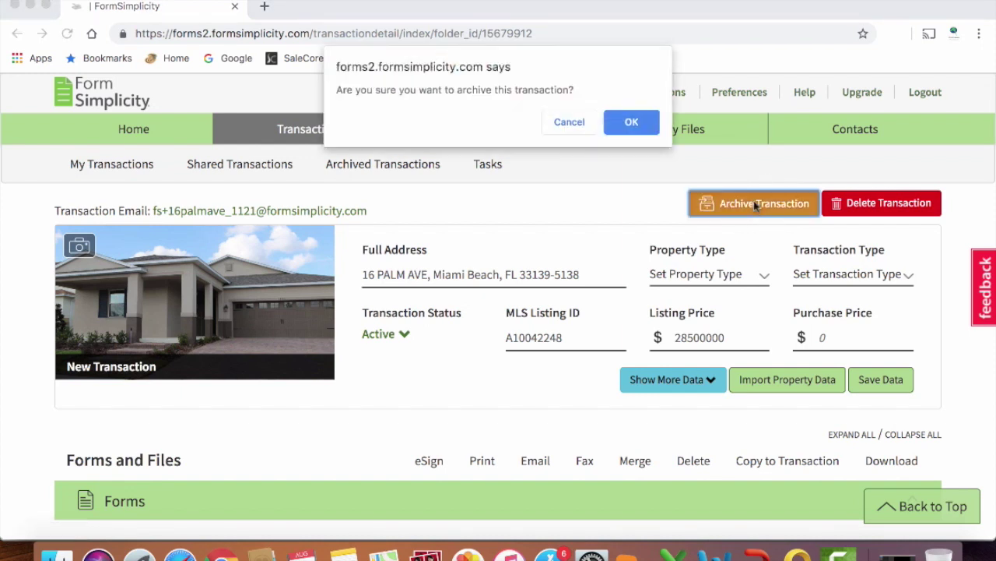
{"action": "left_click", "coordinate": [632, 123]}
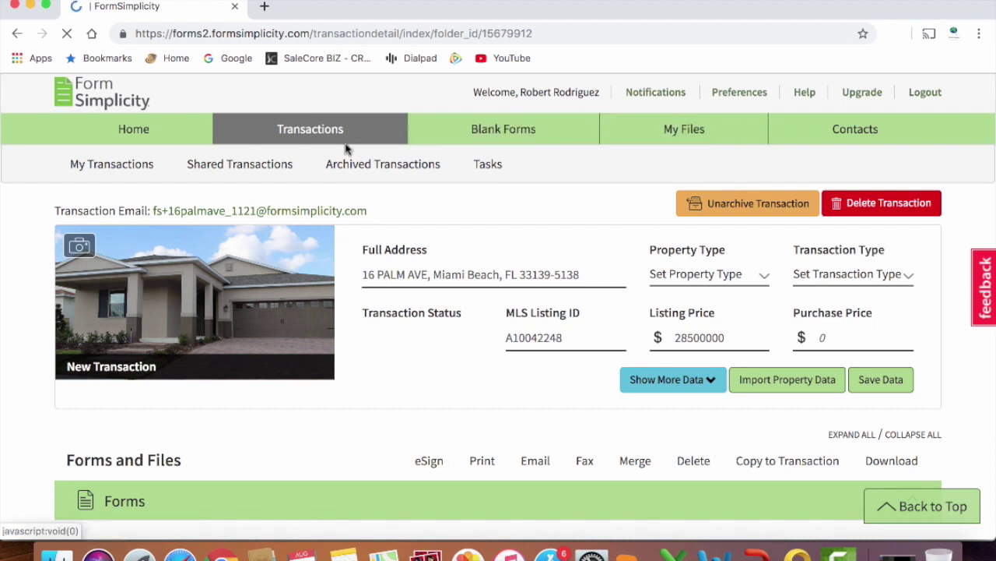
{"action": "left_click", "coordinate": [385, 171]}
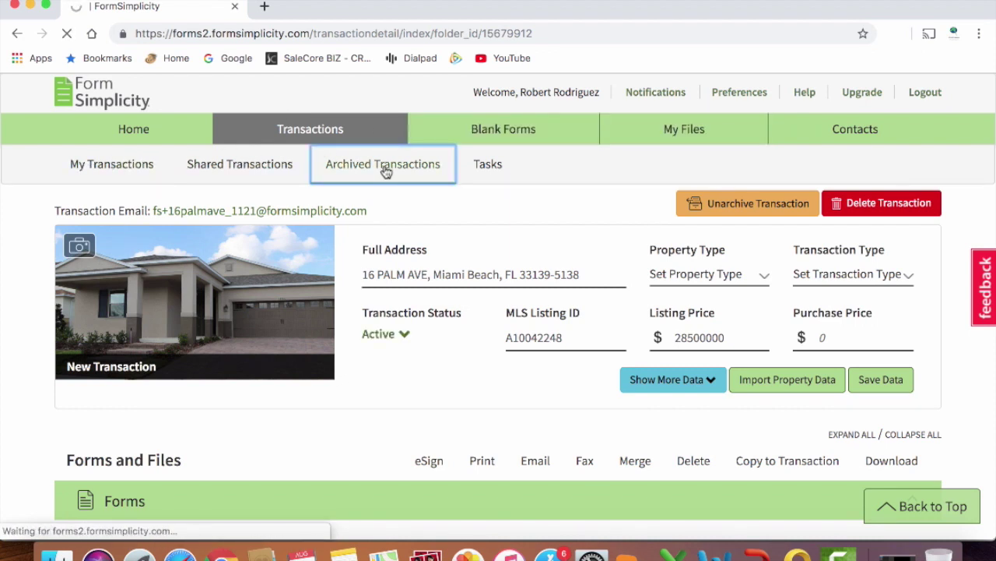
{"action": "scroll", "coordinate": [165, 456], "scroll_direction": "down", "scroll_amount": 2}
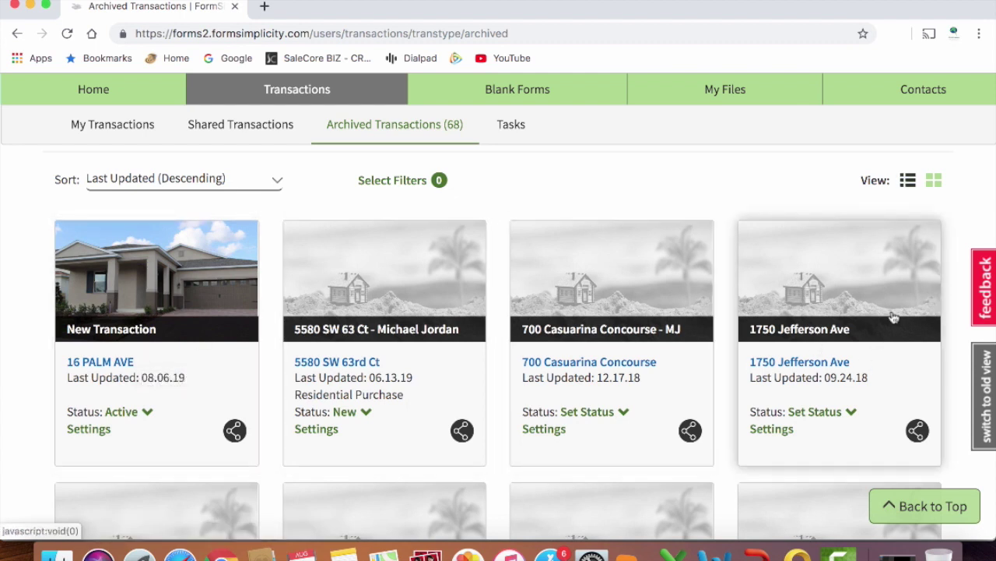
Switch the 68 archived transactions to table view, scan the list, then go Home.
{"action": "left_click", "coordinate": [909, 181]}
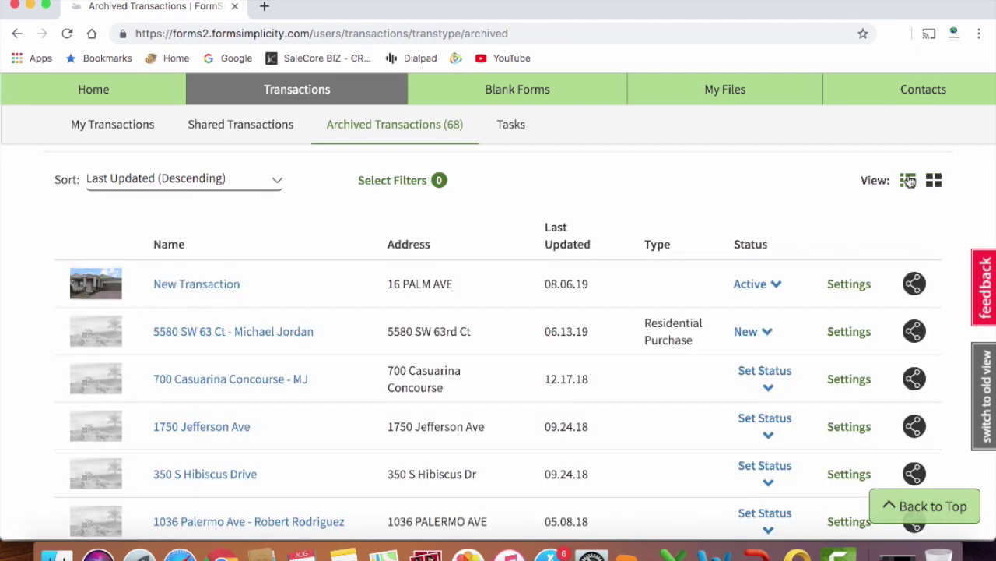
{"action": "scroll", "coordinate": [597, 268], "scroll_direction": "down", "scroll_amount": 5}
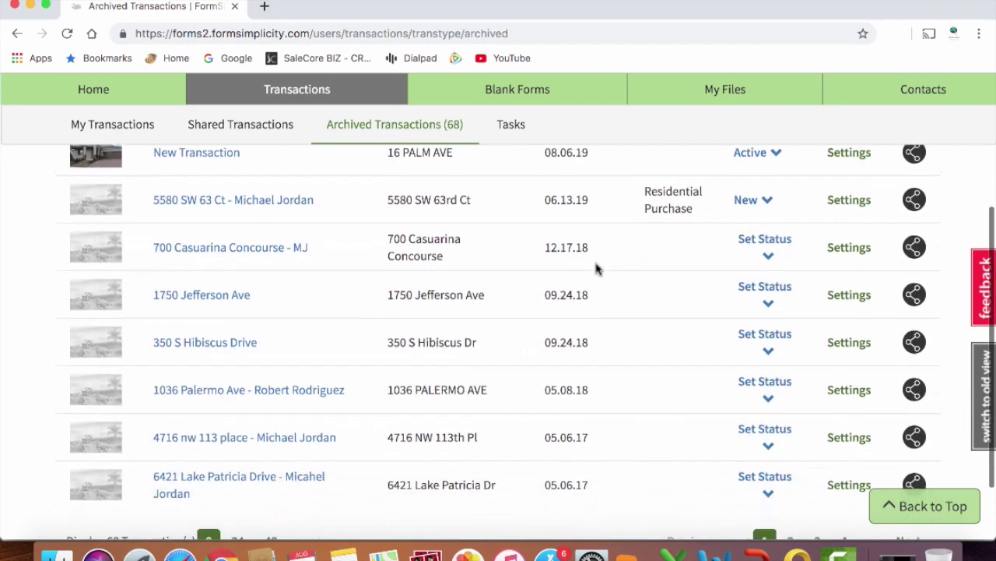
{"action": "scroll", "coordinate": [597, 269], "scroll_direction": "up", "scroll_amount": 8}
{"action": "scroll", "coordinate": [598, 269], "scroll_direction": "down", "scroll_amount": 3}
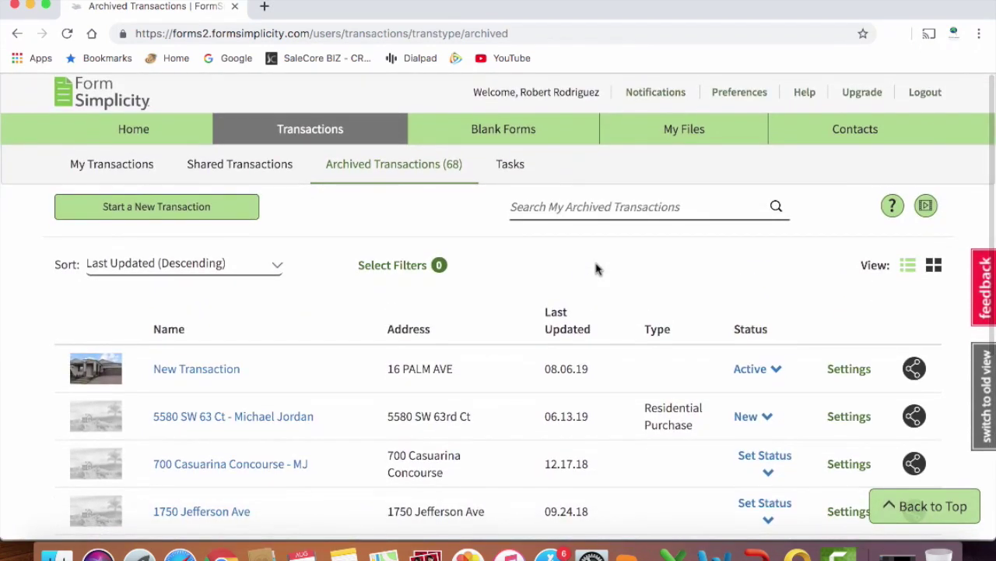
{"action": "scroll", "coordinate": [597, 268], "scroll_direction": "up", "scroll_amount": 3}
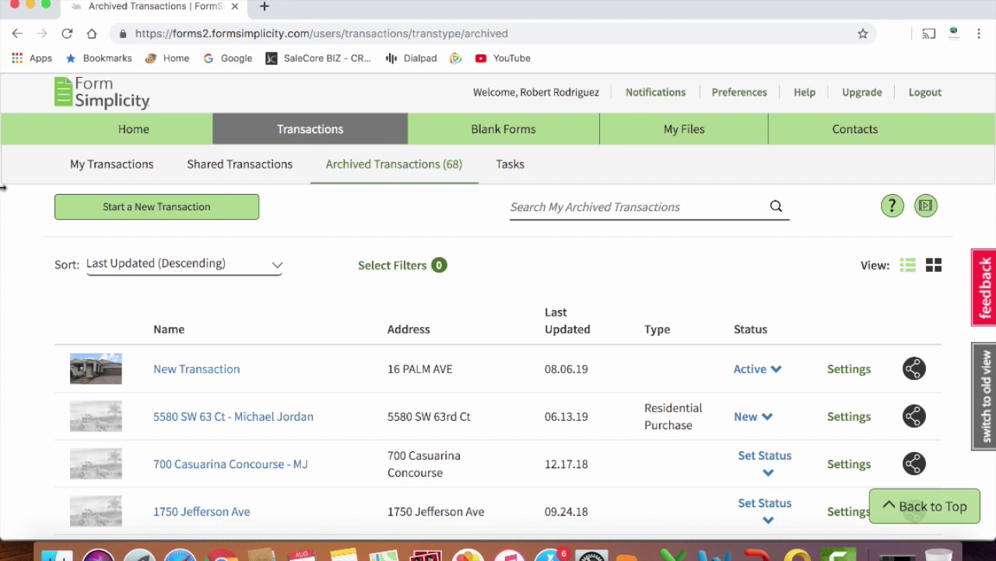
{"action": "left_click", "coordinate": [129, 134]}
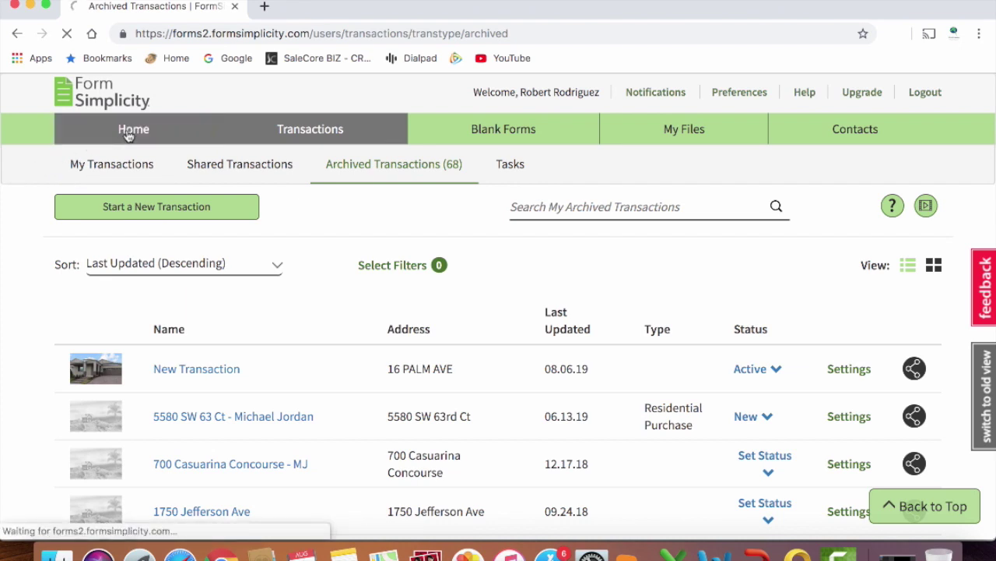